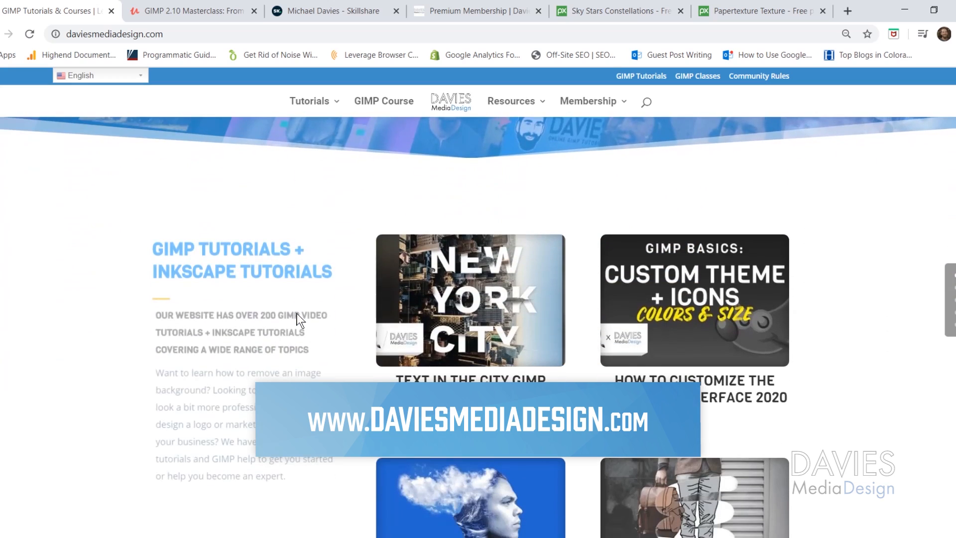
- Look through the Davies Media Design homepage and the benefits on its premium membership page
{"action": "scroll", "coordinate": [296, 318], "scroll_direction": "down", "scroll_amount": 5}
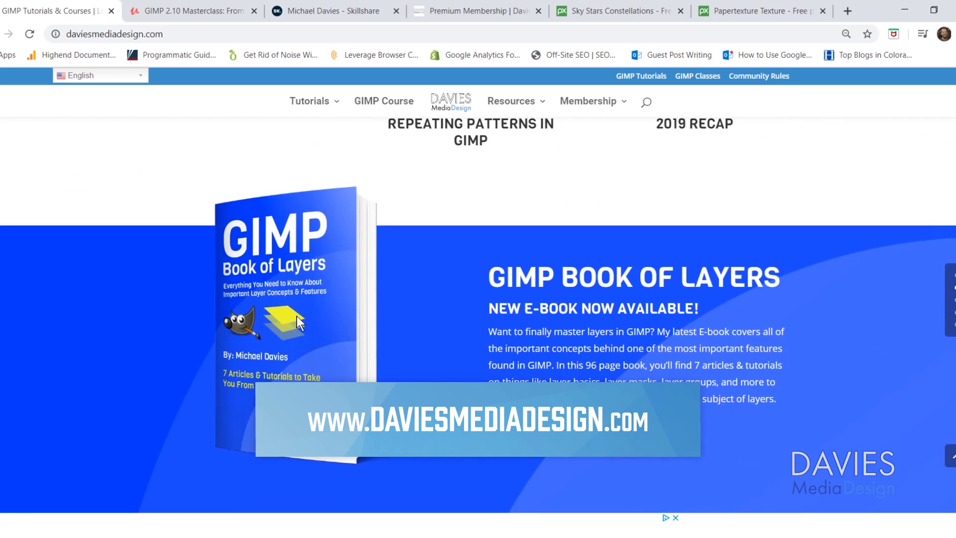
{"action": "scroll", "coordinate": [295, 324], "scroll_direction": "down", "scroll_amount": 3}
{"action": "scroll", "coordinate": [294, 327], "scroll_direction": "down", "scroll_amount": 10}
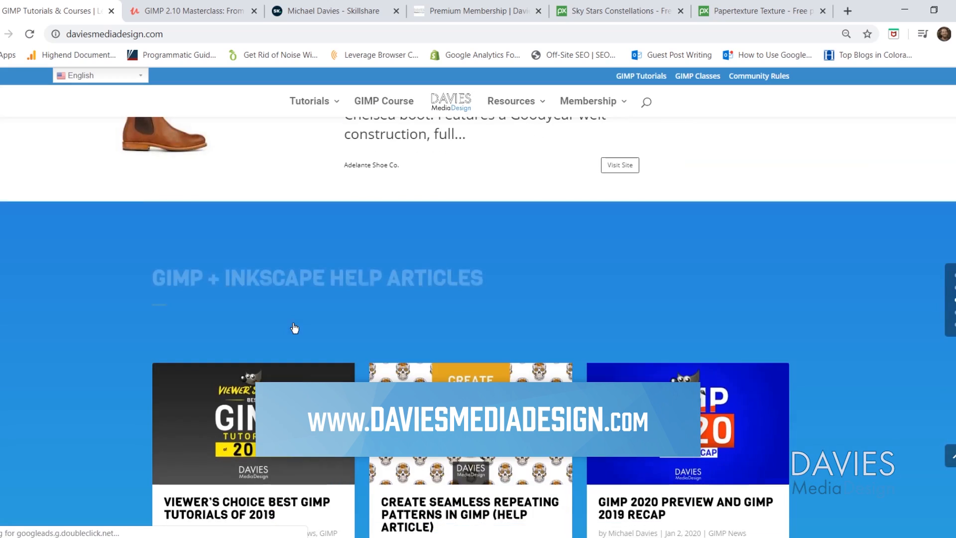
{"action": "scroll", "coordinate": [294, 328], "scroll_direction": "down", "scroll_amount": 10}
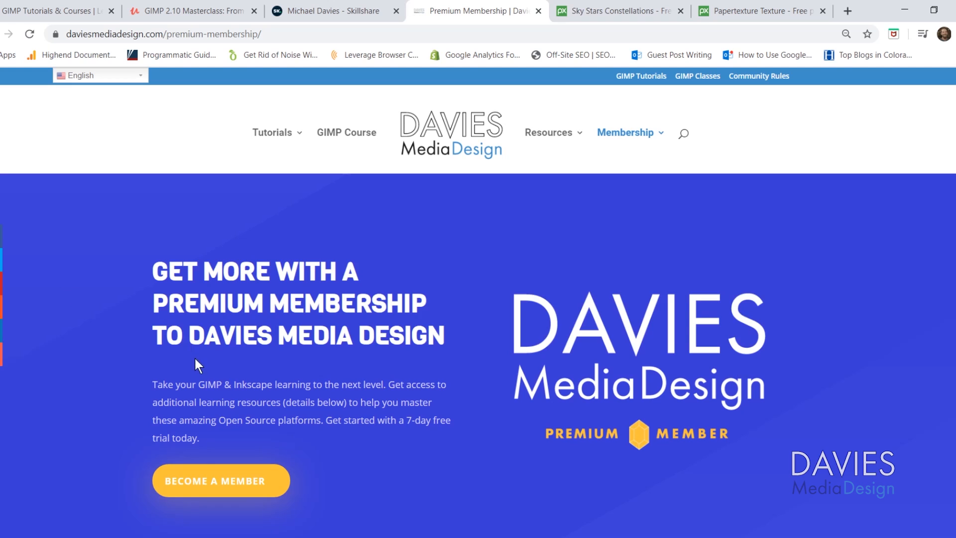
{"action": "scroll", "coordinate": [194, 355], "scroll_direction": "down", "scroll_amount": 6}
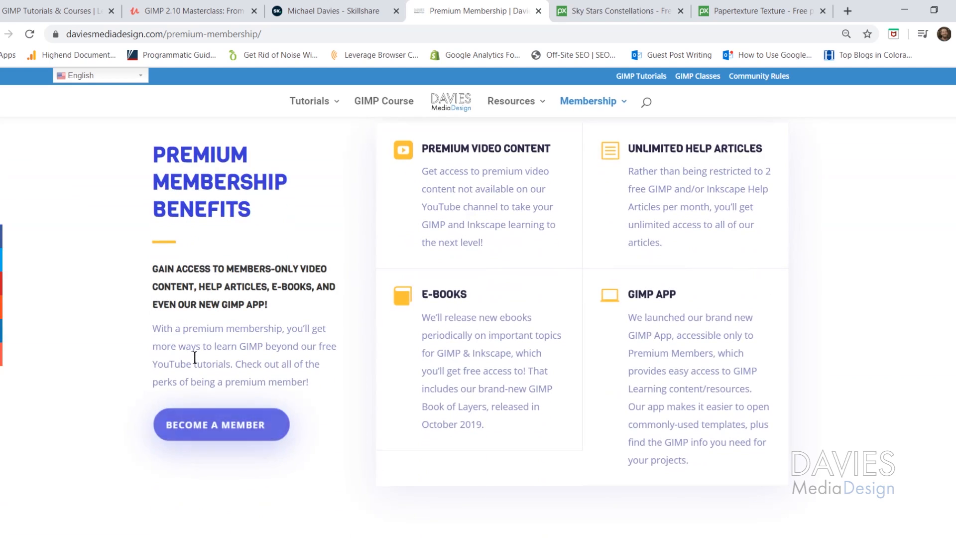
{"action": "scroll", "coordinate": [195, 356], "scroll_direction": "down", "scroll_amount": 15}
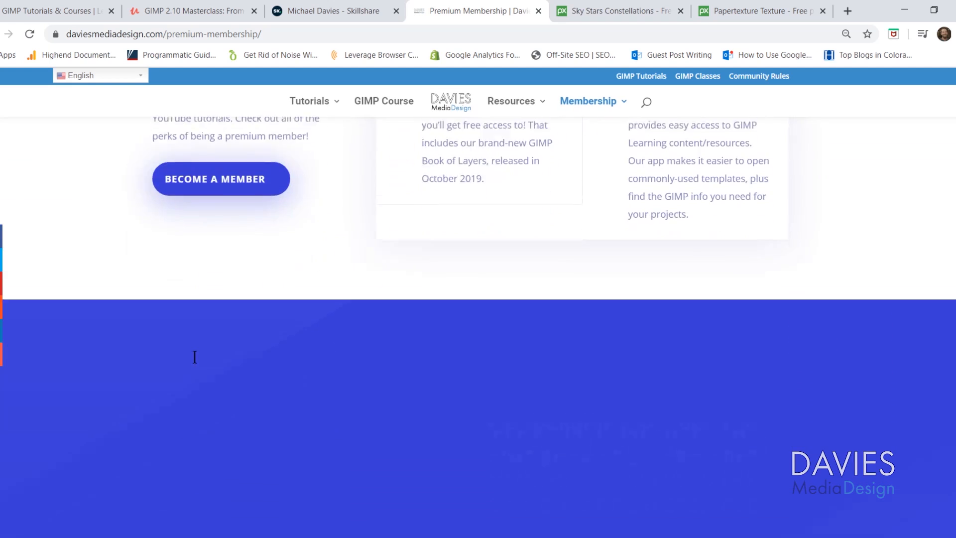
{"action": "scroll", "coordinate": [194, 357], "scroll_direction": "down", "scroll_amount": 12}
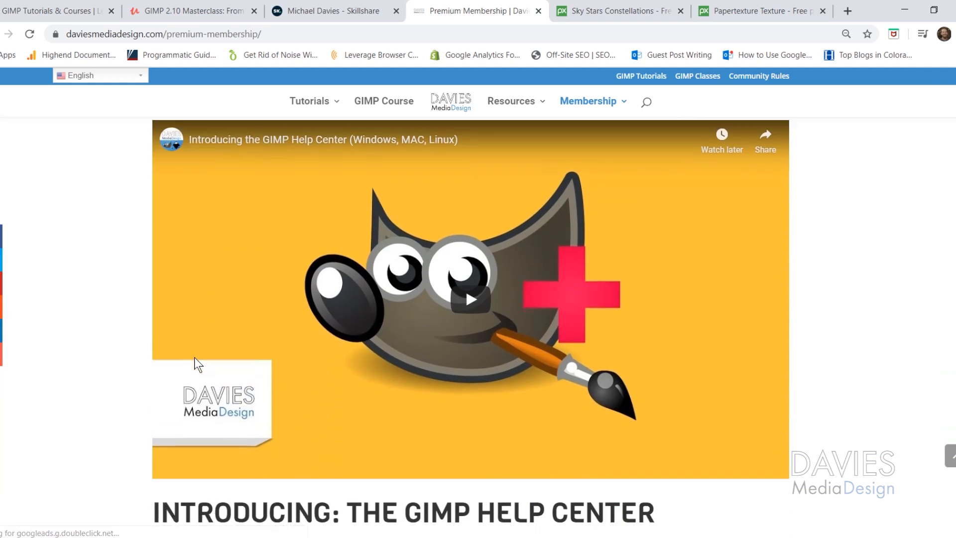
{"action": "scroll", "coordinate": [194, 356], "scroll_direction": "down", "scroll_amount": 4}
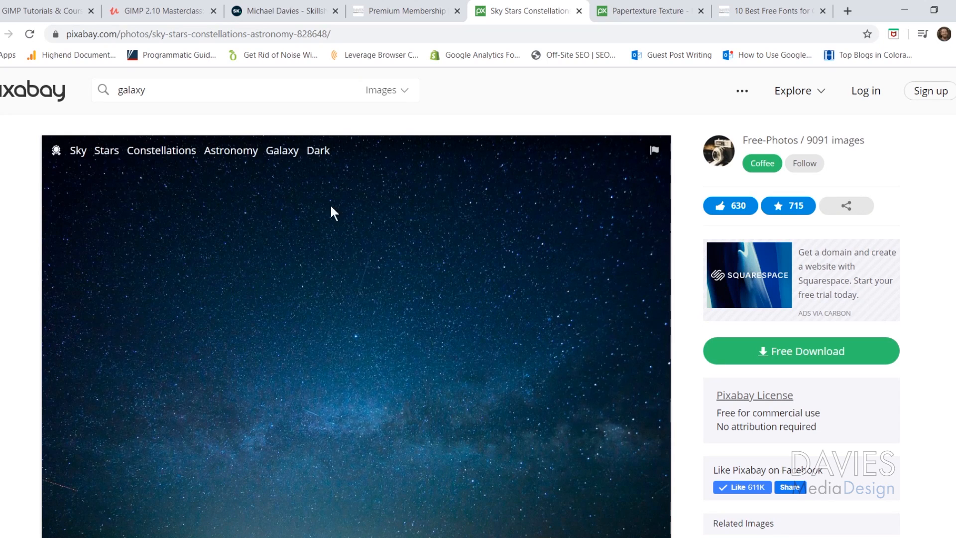
- Check the available download sizes of the starry sky photo and the paper texture photo on Pixabay
{"action": "scroll", "coordinate": [462, 372], "scroll_direction": "down", "scroll_amount": 4}
{"action": "scroll", "coordinate": [644, 335], "scroll_direction": "up", "scroll_amount": 2}
{"action": "left_click", "coordinate": [812, 279]}
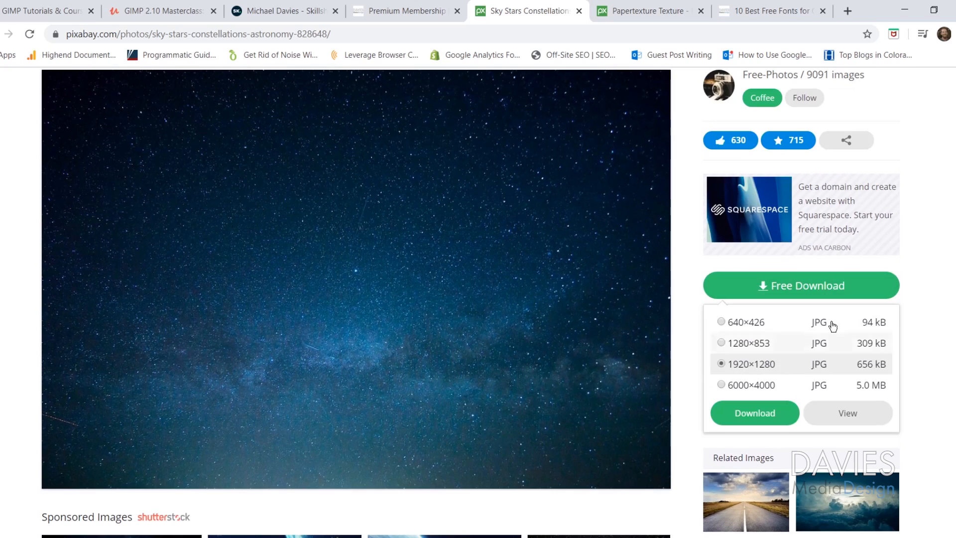
{"action": "left_click", "coordinate": [645, 10]}
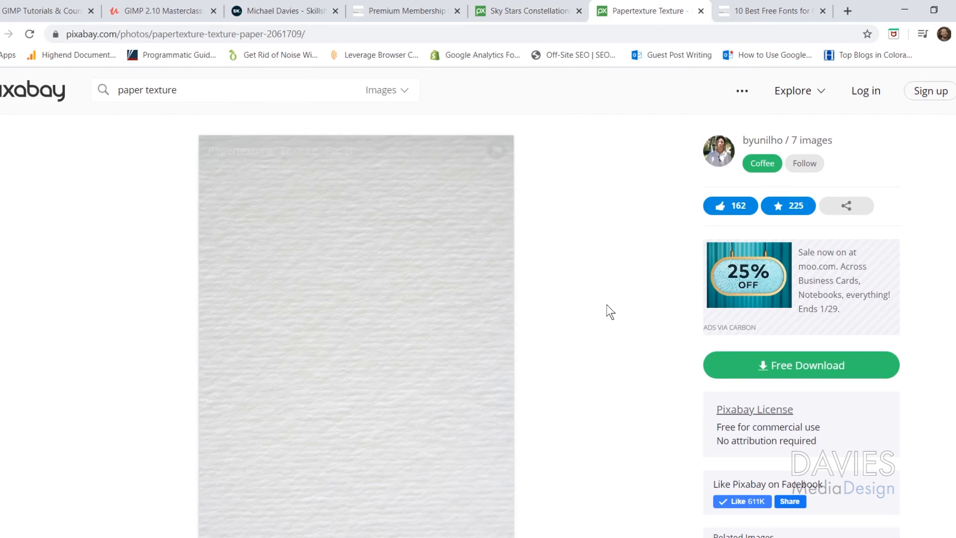
{"action": "left_click", "coordinate": [807, 365]}
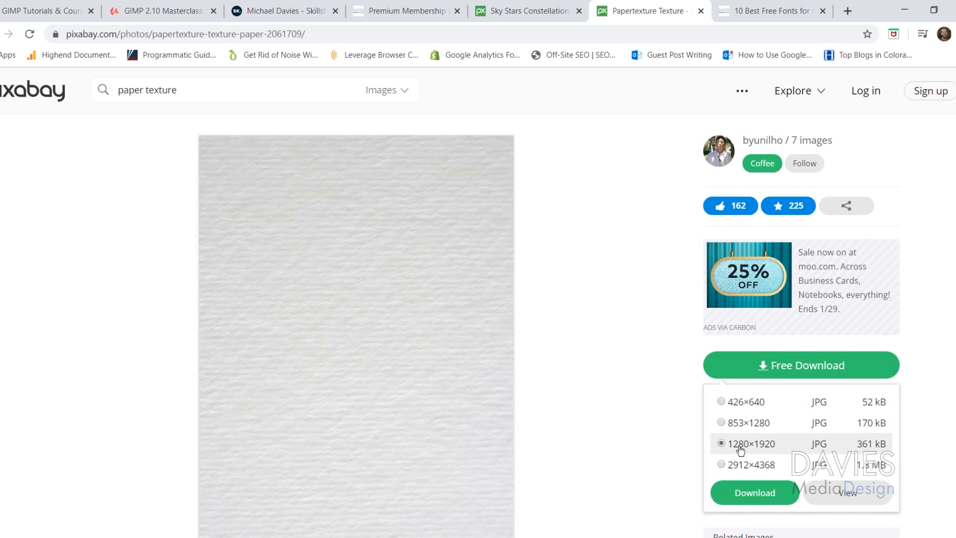
{"action": "left_click", "coordinate": [643, 359]}
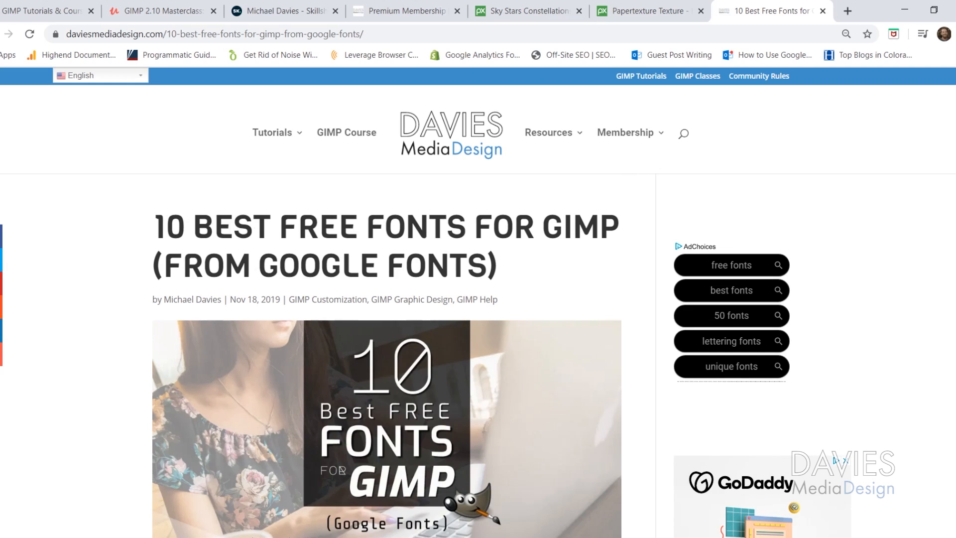
- Examine the Ubuntu entry in the article on the 10 best free Google Fonts for GIMP
{"action": "scroll", "coordinate": [941, 337], "scroll_direction": "down", "scroll_amount": 20}
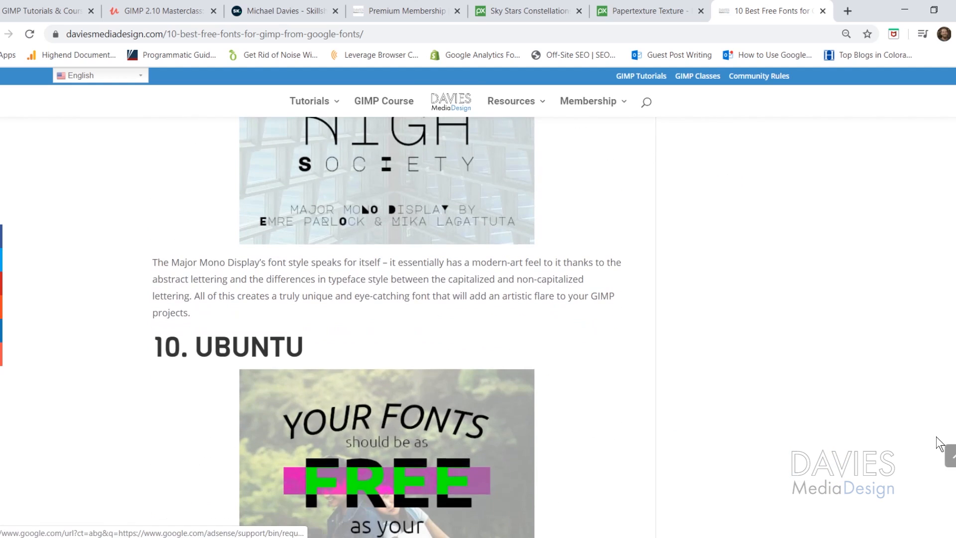
{"action": "scroll", "coordinate": [940, 462], "scroll_direction": "up", "scroll_amount": 2}
{"action": "scroll", "coordinate": [324, 260], "scroll_direction": "down", "scroll_amount": 1}
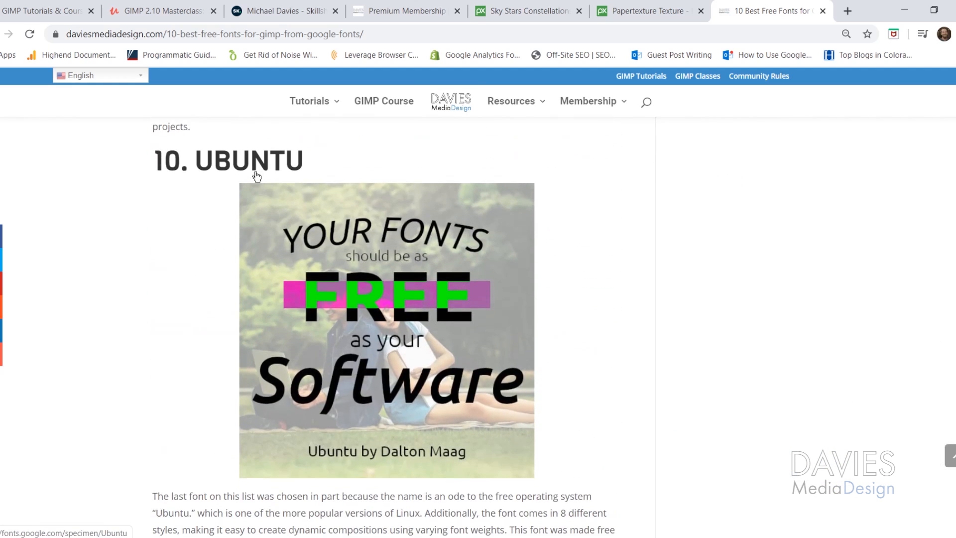
{"action": "scroll", "coordinate": [426, 377], "scroll_direction": "down", "scroll_amount": 1}
{"action": "scroll", "coordinate": [410, 272], "scroll_direction": "down", "scroll_amount": 4}
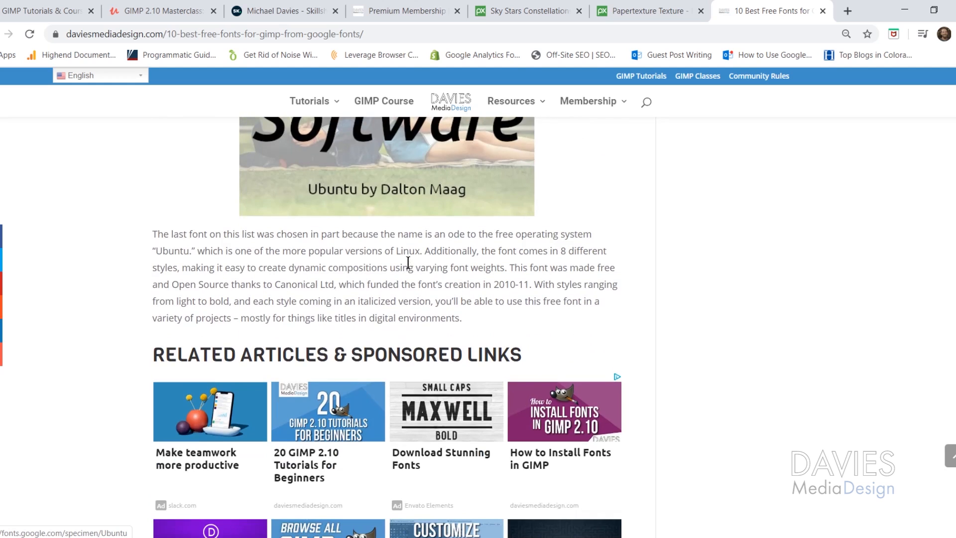
{"action": "scroll", "coordinate": [391, 179], "scroll_direction": "up", "scroll_amount": 4}
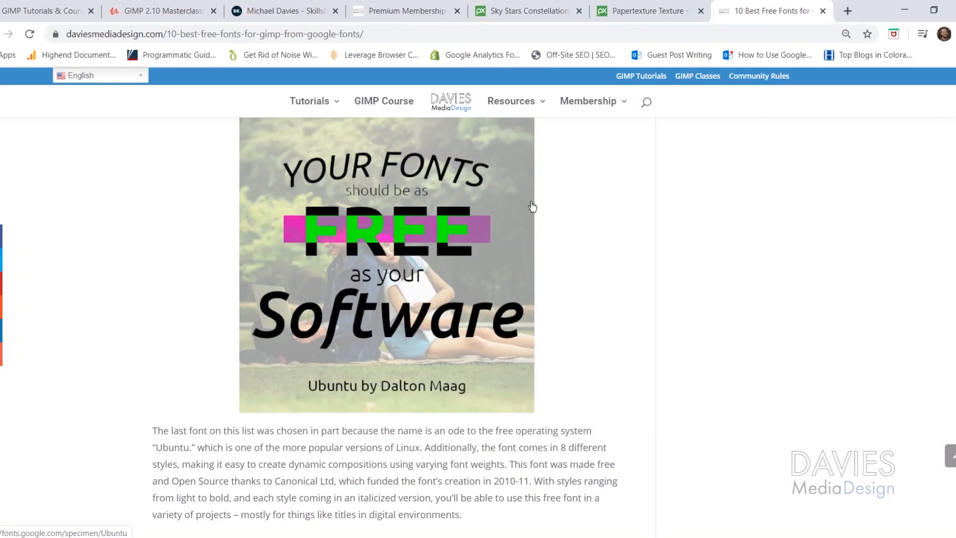
- Switch to GIMP and create a new image 1920 px wide and 1080 px high
{"action": "left_click", "coordinate": [905, 9]}
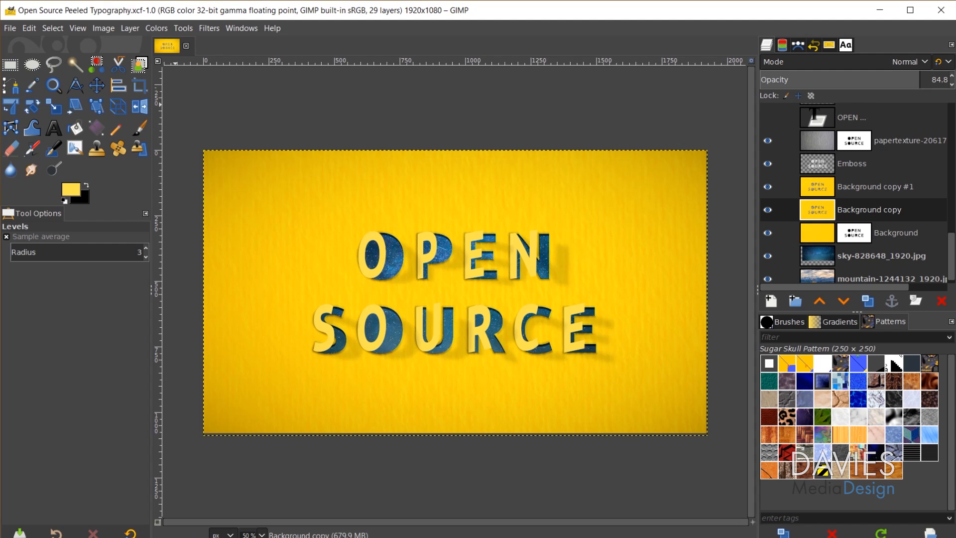
{"action": "left_click", "coordinate": [10, 29]}
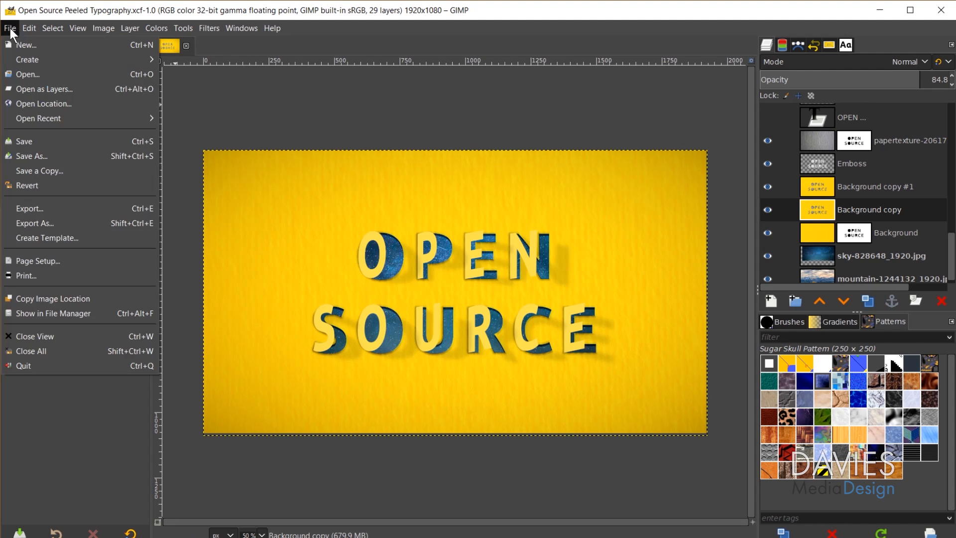
{"action": "left_click", "coordinate": [20, 46]}
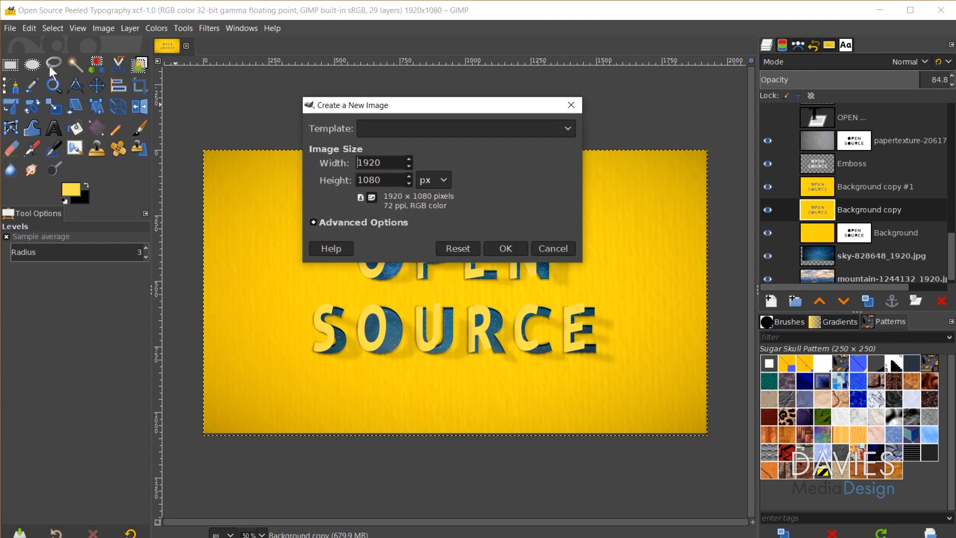
{"action": "double_click", "coordinate": [362, 159]}
{"action": "type", "text": "1920"}
{"action": "left_click", "coordinate": [513, 246]}
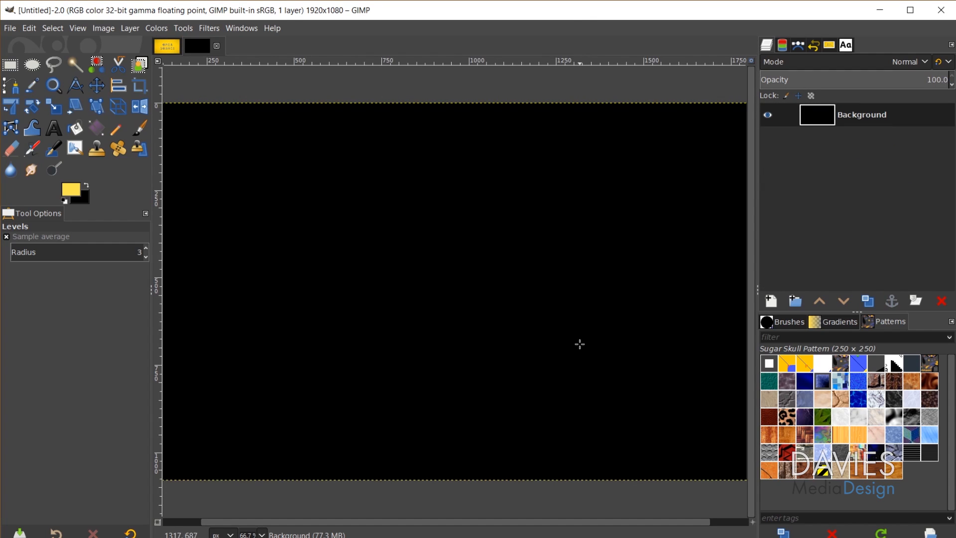
- Set the foreground color to blue 5153ff and bucket-fill the Background layer with it
{"action": "key", "text": "minus"}
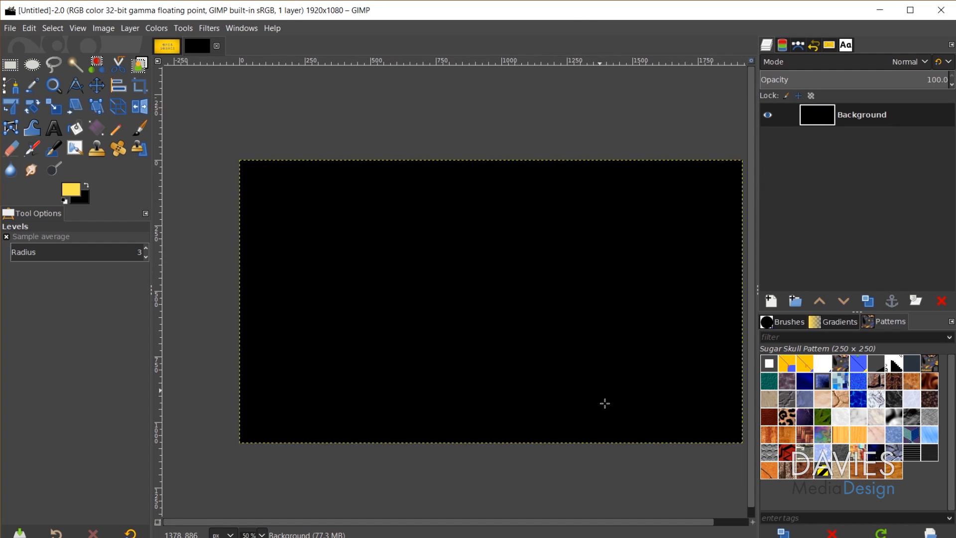
{"action": "left_click_drag", "start_coordinate": [557, 520], "coordinate": [570, 519]}
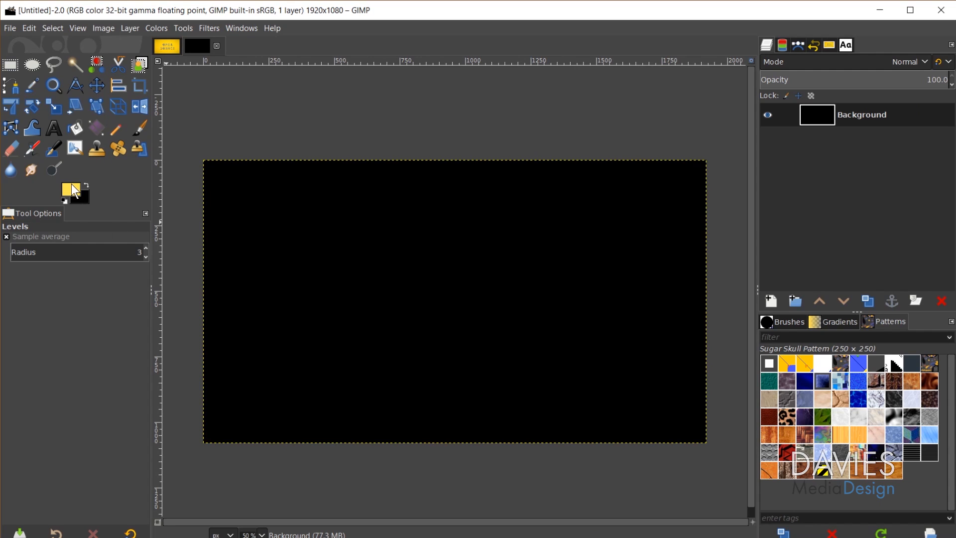
{"action": "left_click", "coordinate": [71, 185]}
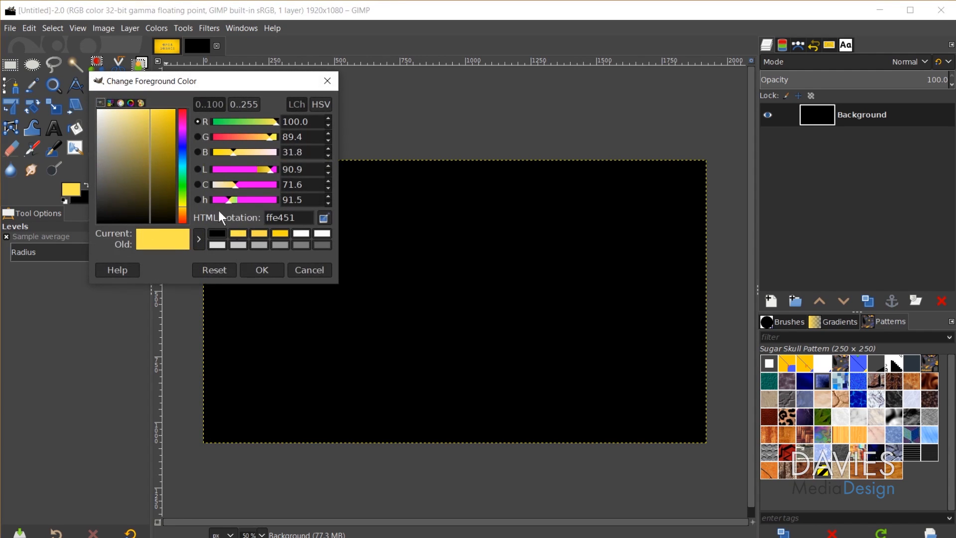
{"action": "left_click_drag", "start_coordinate": [181, 158], "coordinate": [183, 147]}
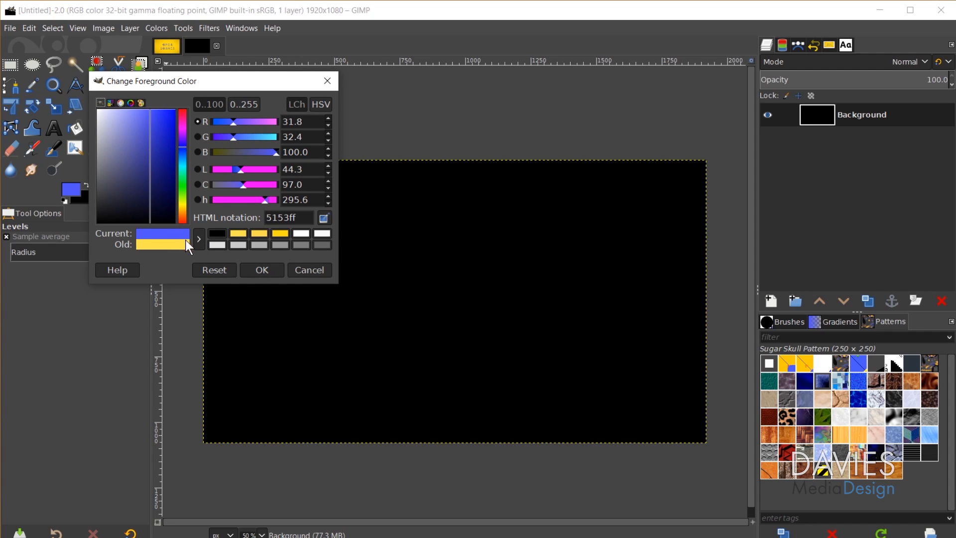
{"action": "left_click", "coordinate": [261, 270]}
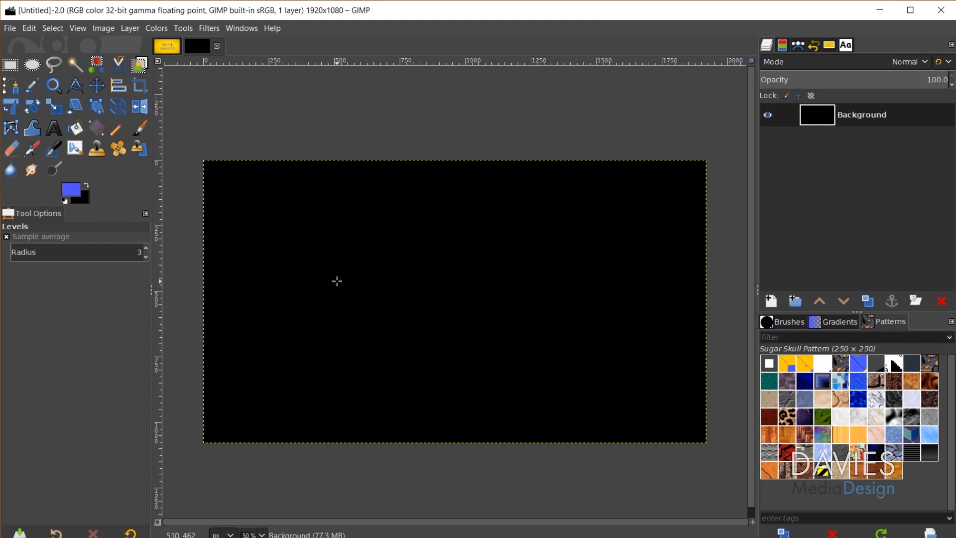
{"action": "key", "text": "shift+b"}
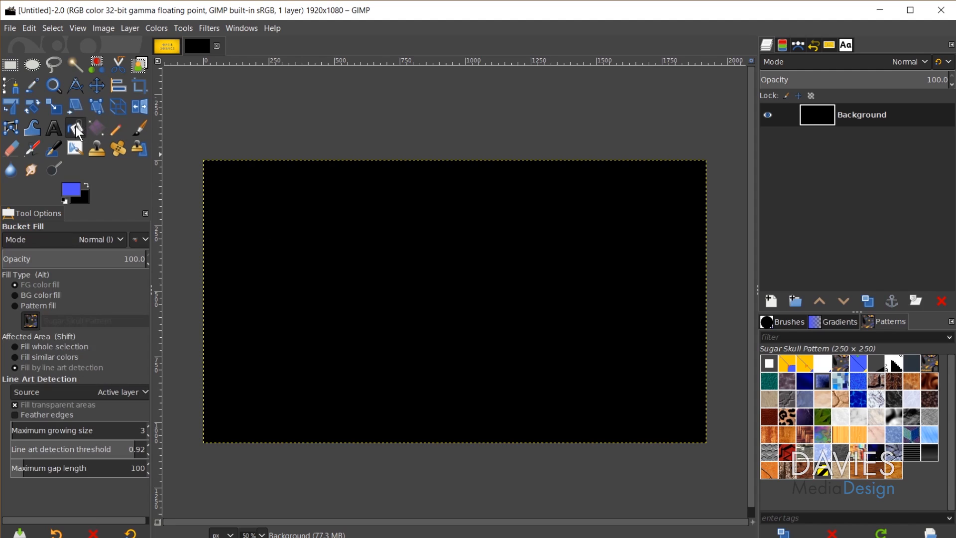
{"action": "left_click", "coordinate": [429, 248]}
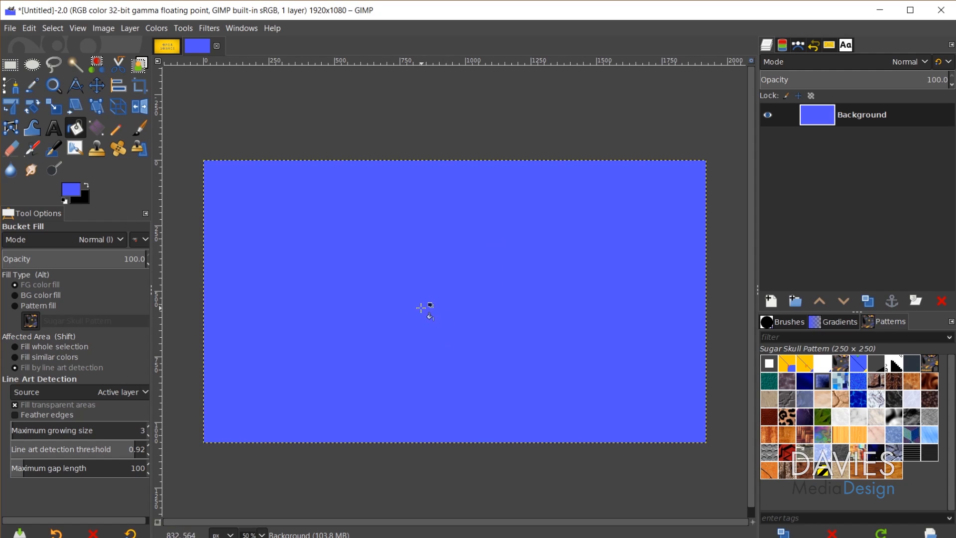
- Activate the Text tool and review the Ubuntu styles among the installed fonts
{"action": "left_click", "coordinate": [52, 129]}
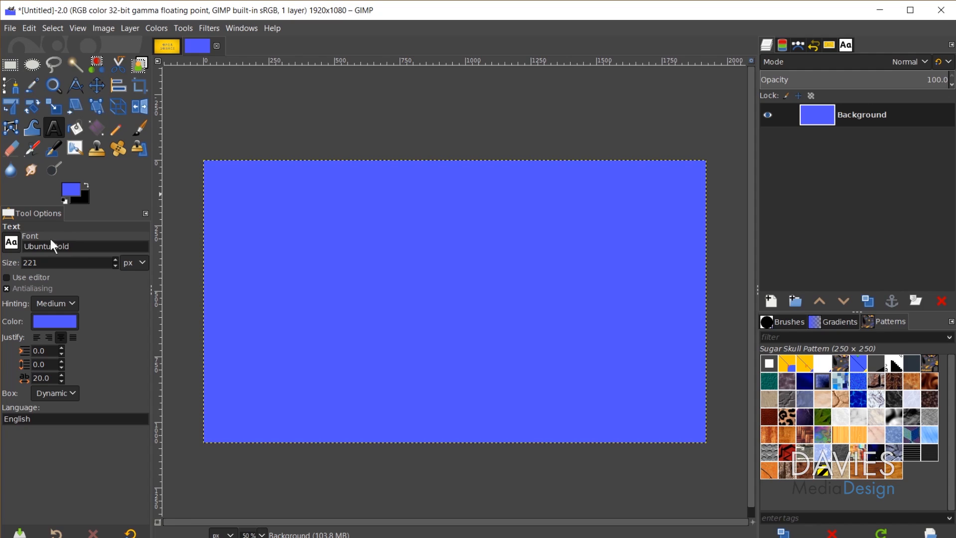
{"action": "left_click", "coordinate": [12, 243]}
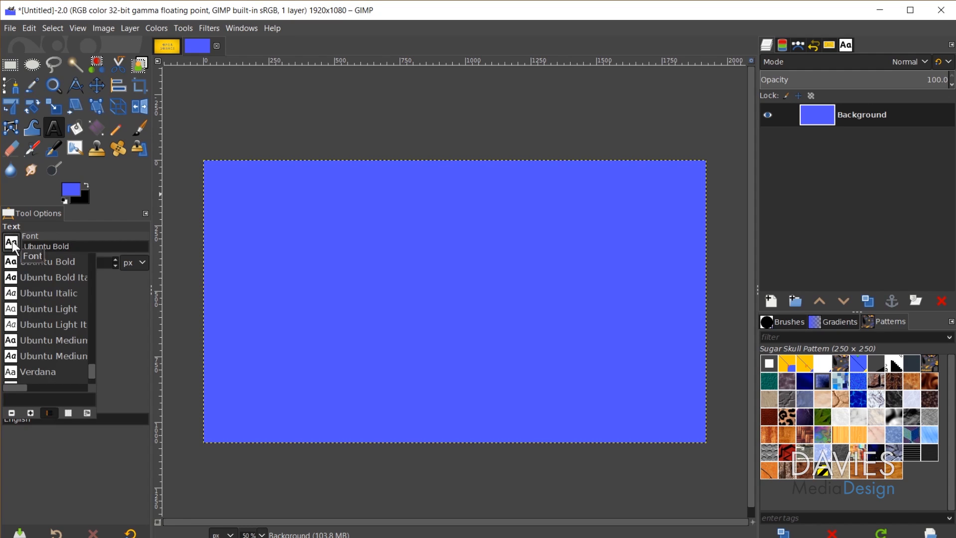
{"action": "left_click", "coordinate": [87, 413]}
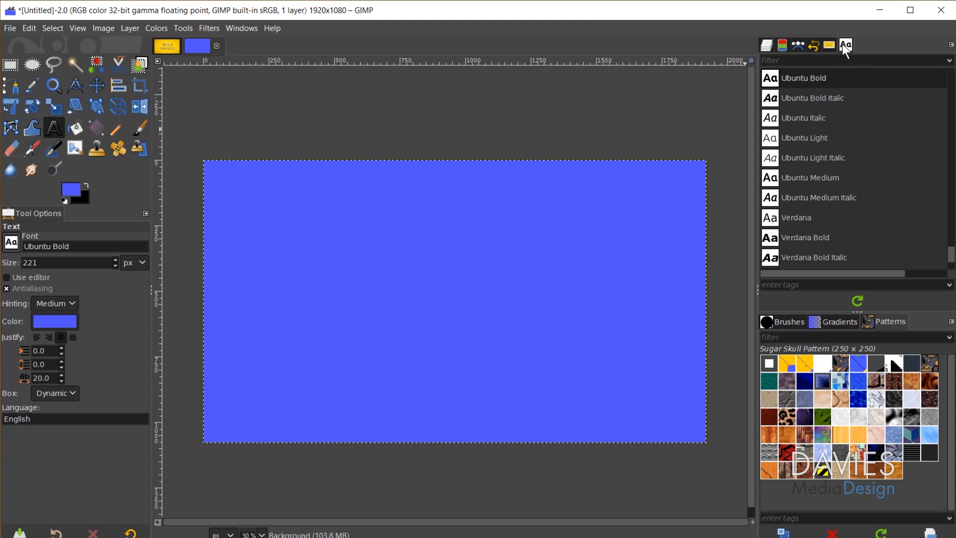
{"action": "scroll", "coordinate": [829, 100], "scroll_direction": "up", "scroll_amount": 1}
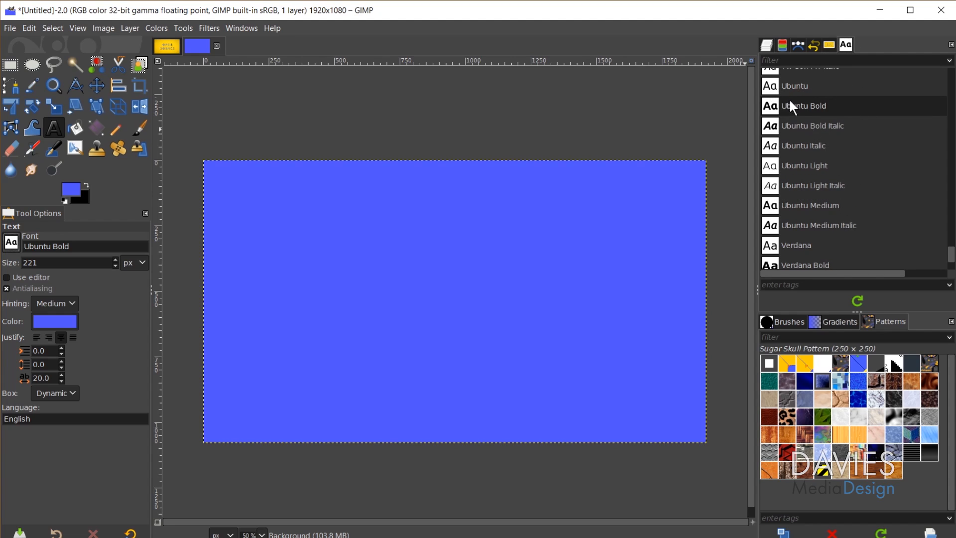
{"action": "left_click", "coordinate": [766, 44]}
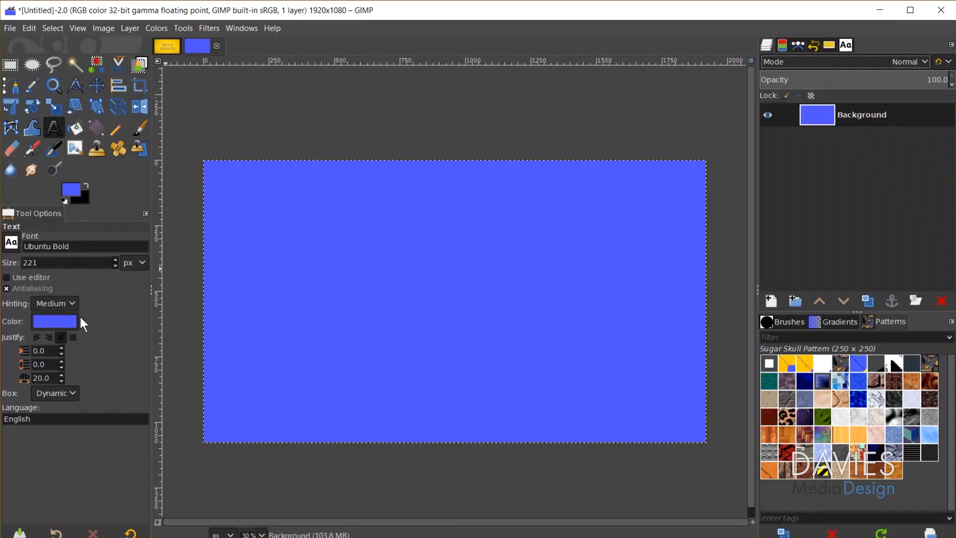
- Set the foreground color used for the text to yellow ffe451
{"action": "left_click", "coordinate": [71, 190]}
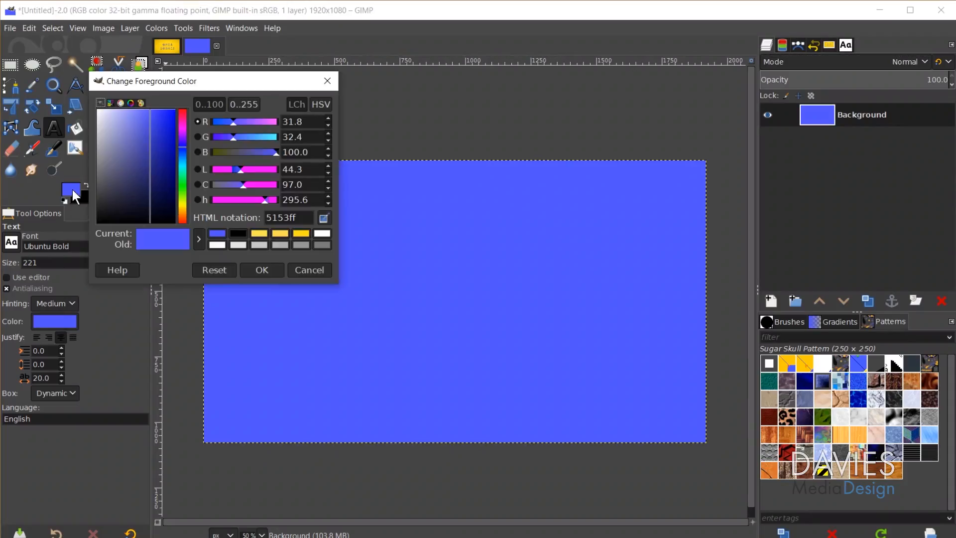
{"action": "left_click", "coordinate": [302, 233]}
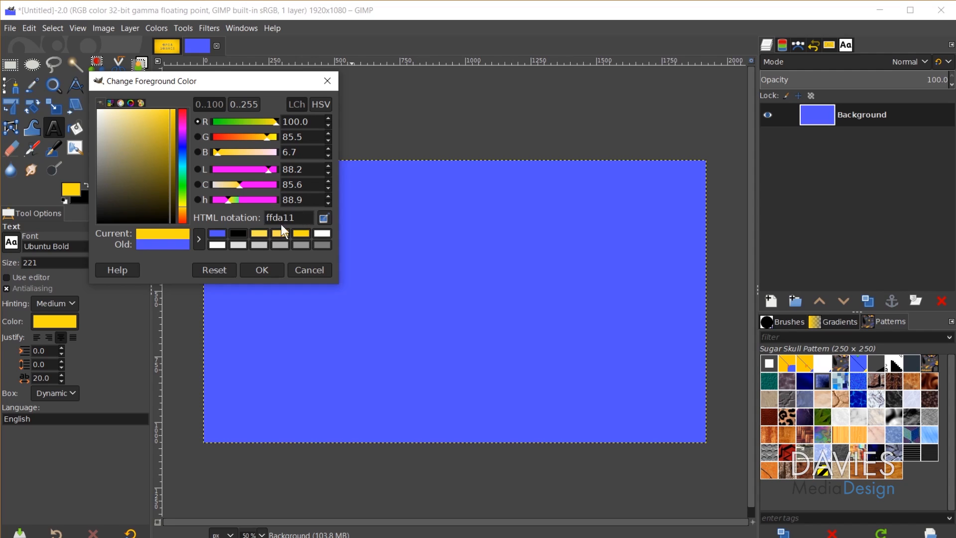
{"action": "left_click", "coordinate": [259, 232]}
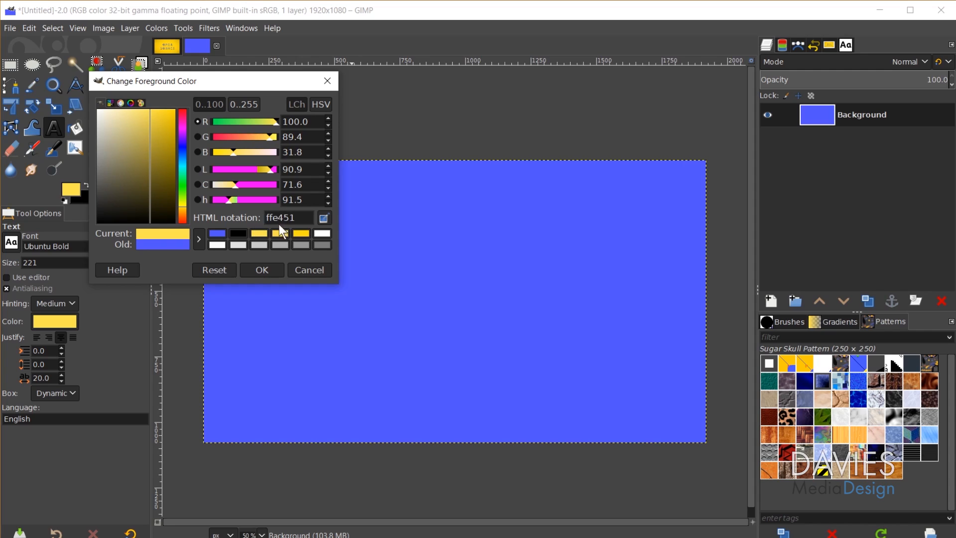
{"action": "double_click", "coordinate": [269, 217]}
{"action": "left_click", "coordinate": [269, 270]}
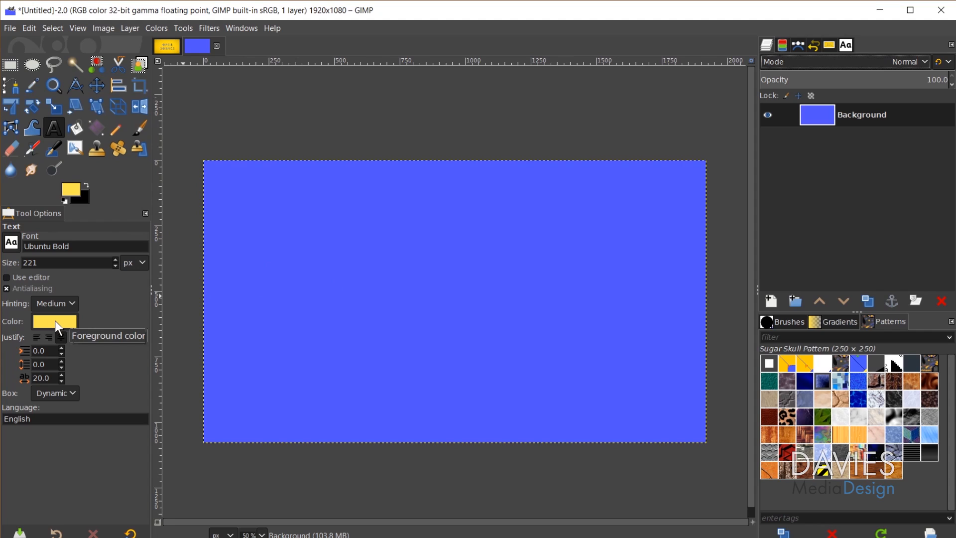
- Set the text size to 250 px and add the text OPEN SOURCE on two lines over the blue background
{"action": "double_click", "coordinate": [30, 262]}
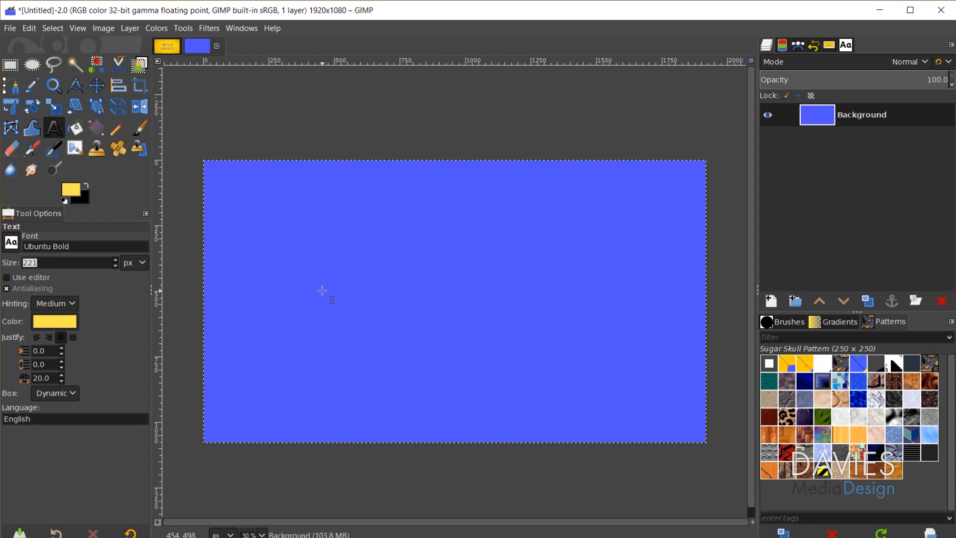
{"action": "type", "text": "250"}
{"action": "left_click", "coordinate": [280, 214]}
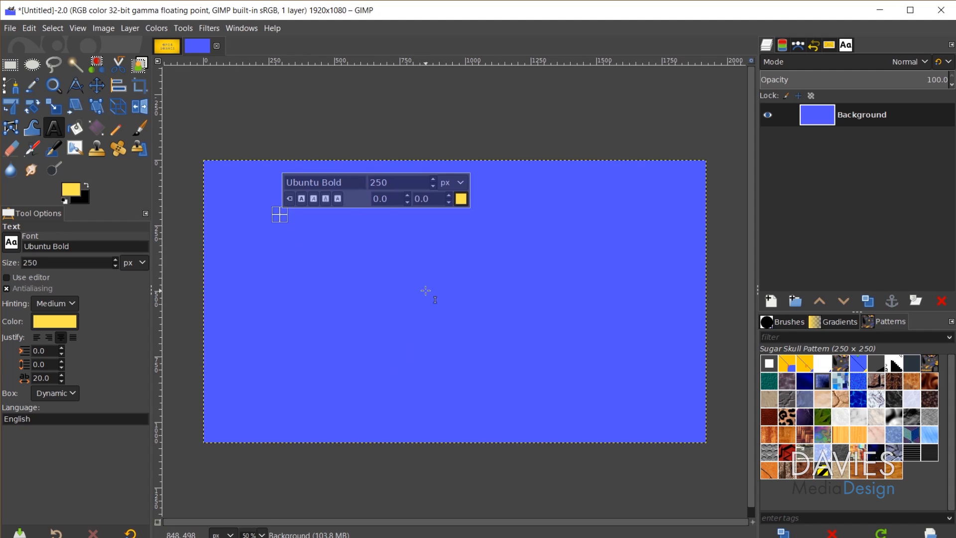
{"action": "type", "text": "OPEN"}
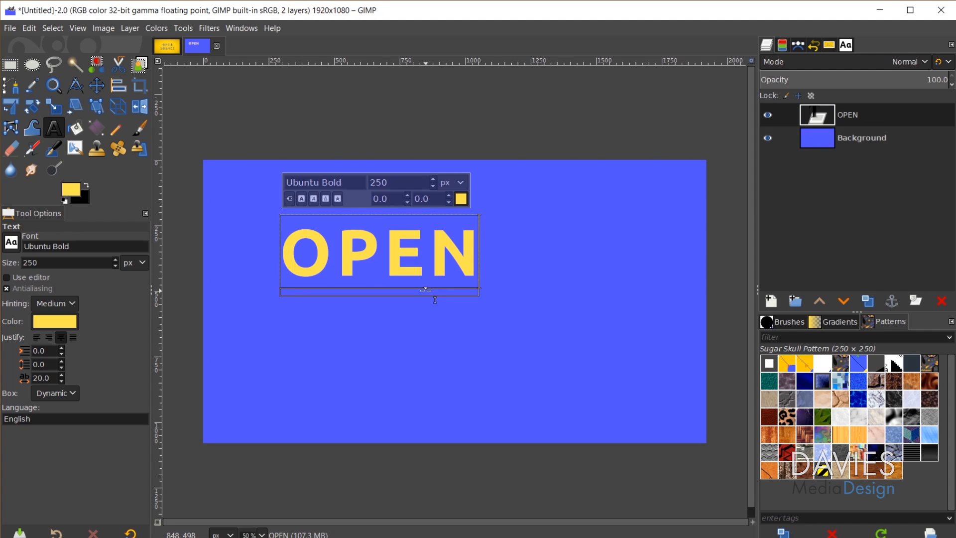
{"action": "key", "text": "Return"}
{"action": "type", "text": "SOURCE"}
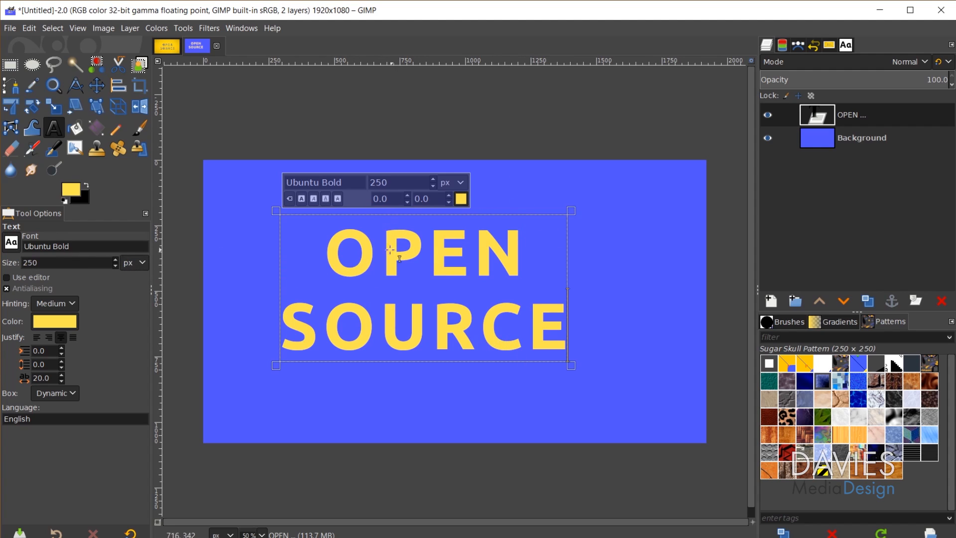
- Select all of the OPEN SOURCE text and set its size to 300 px
{"action": "left_click", "coordinate": [492, 252]}
{"action": "key", "text": "ctrl+a"}
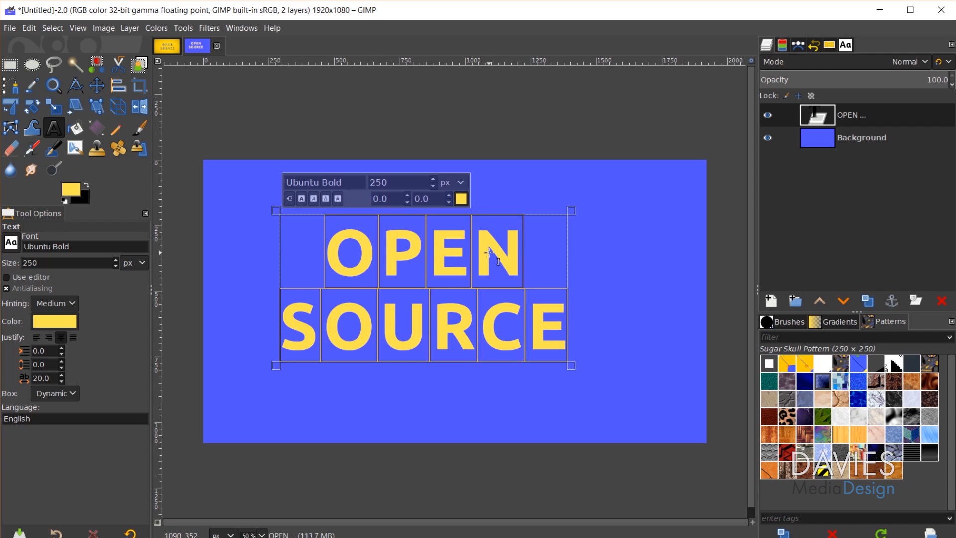
{"action": "left_click_drag", "start_coordinate": [74, 261], "coordinate": [23, 263]}
{"action": "type", "text": "300"}
{"action": "key", "text": "Tab"}
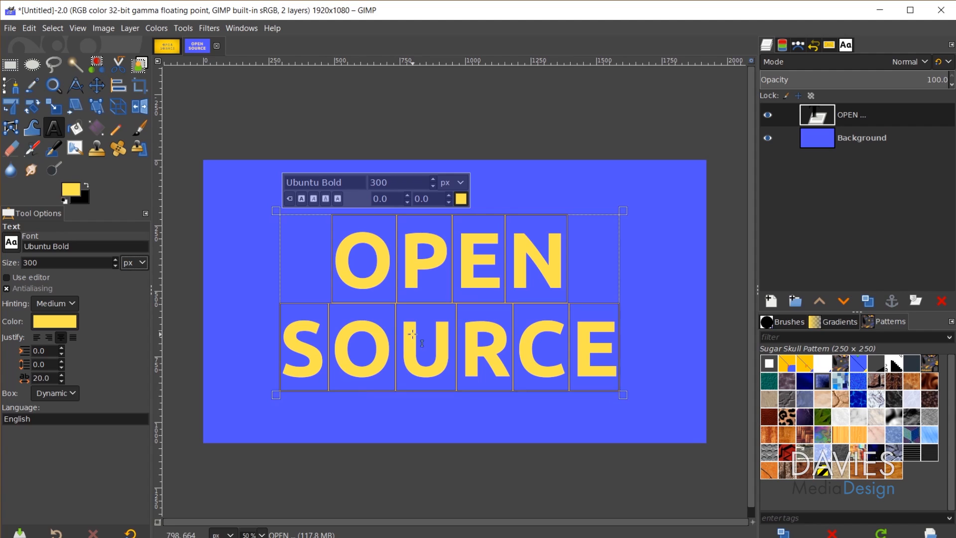
- Adjust the selected text to a letter spacing of 20.0 and a line spacing of -40.0
{"action": "left_click", "coordinate": [62, 380]}
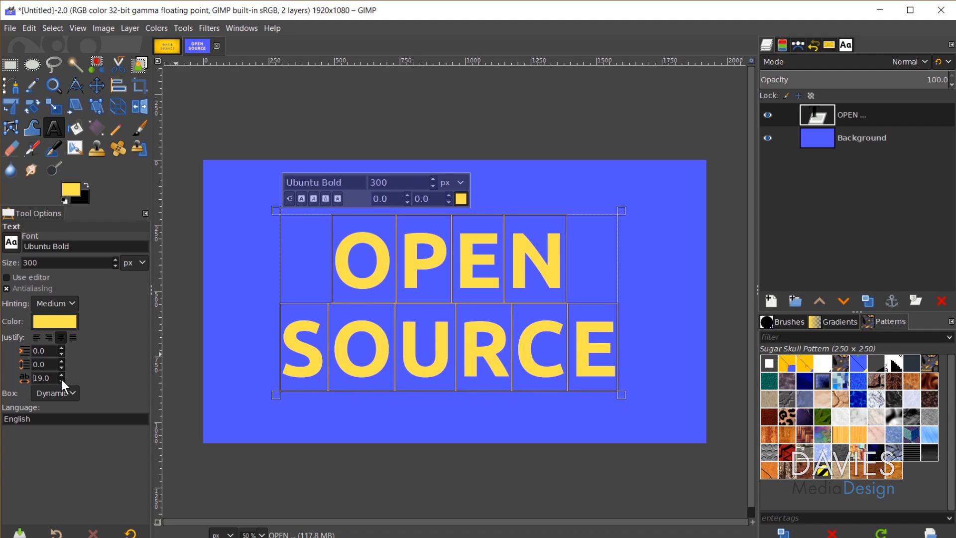
{"action": "left_click", "coordinate": [59, 380]}
{"action": "left_click", "coordinate": [59, 380]}
{"action": "left_click", "coordinate": [59, 375]}
{"action": "left_click", "coordinate": [59, 375]}
{"action": "left_click", "coordinate": [60, 374]}
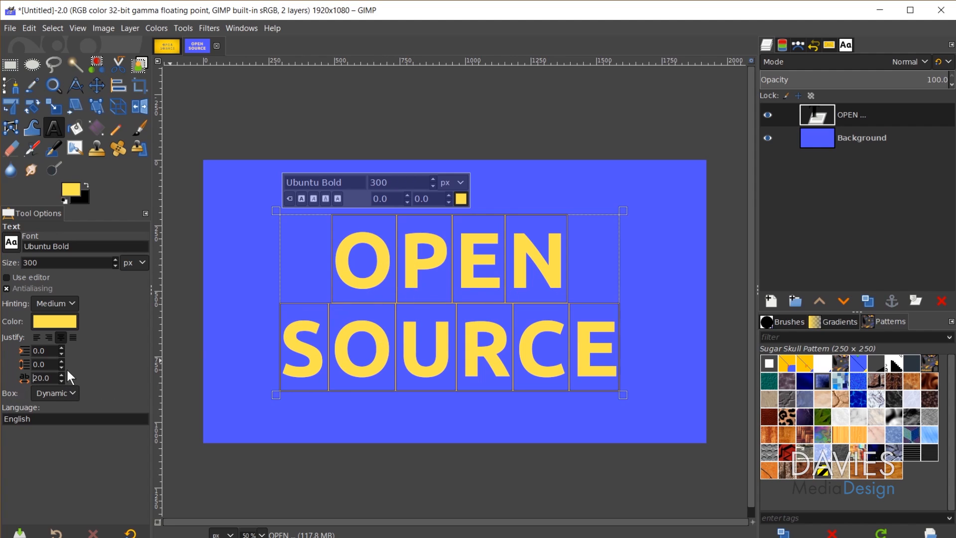
{"action": "scroll", "coordinate": [59, 363], "scroll_direction": "down", "scroll_amount": 20}
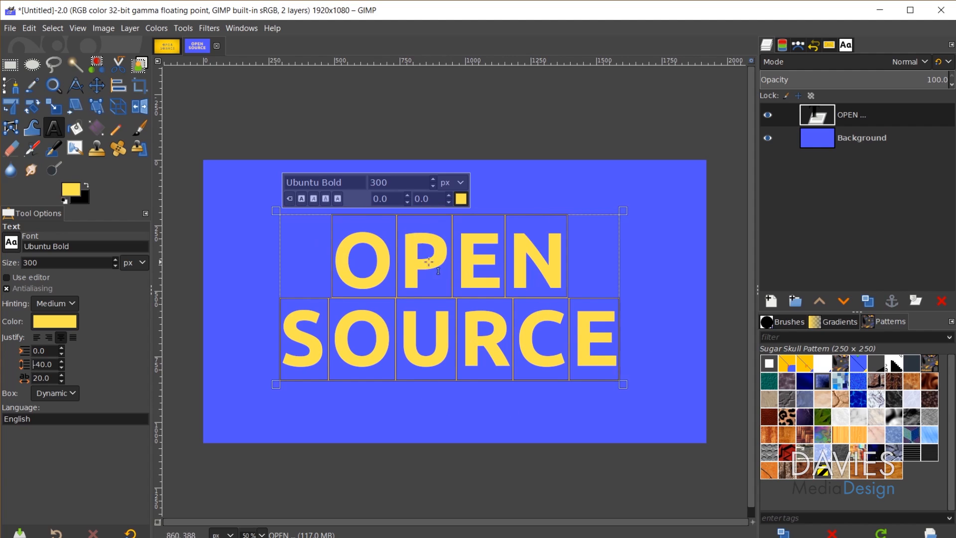
- Center the OPEN SOURCE text layer horizontally and vertically relative to the image
{"action": "left_click", "coordinate": [117, 89]}
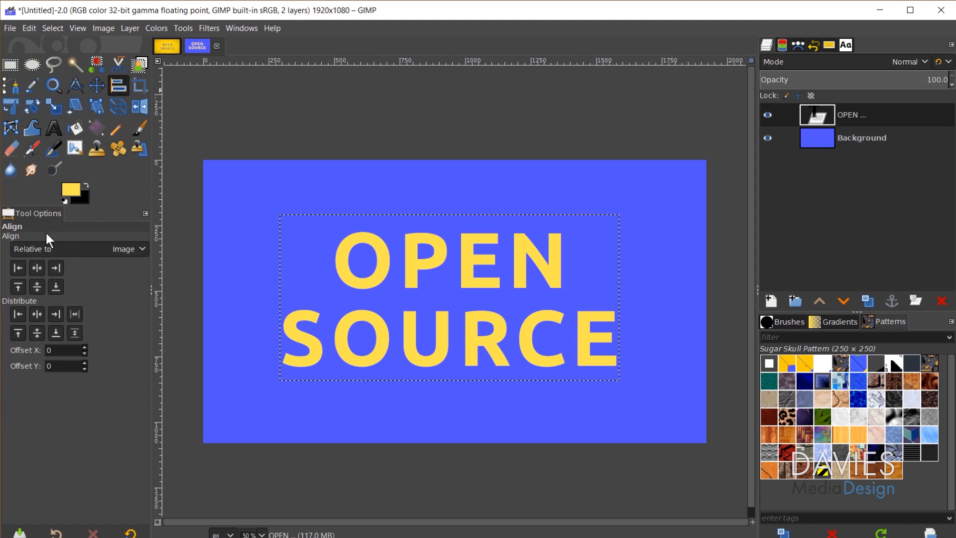
{"action": "left_click", "coordinate": [109, 250]}
{"action": "left_click", "coordinate": [130, 249]}
{"action": "left_click", "coordinate": [419, 262]}
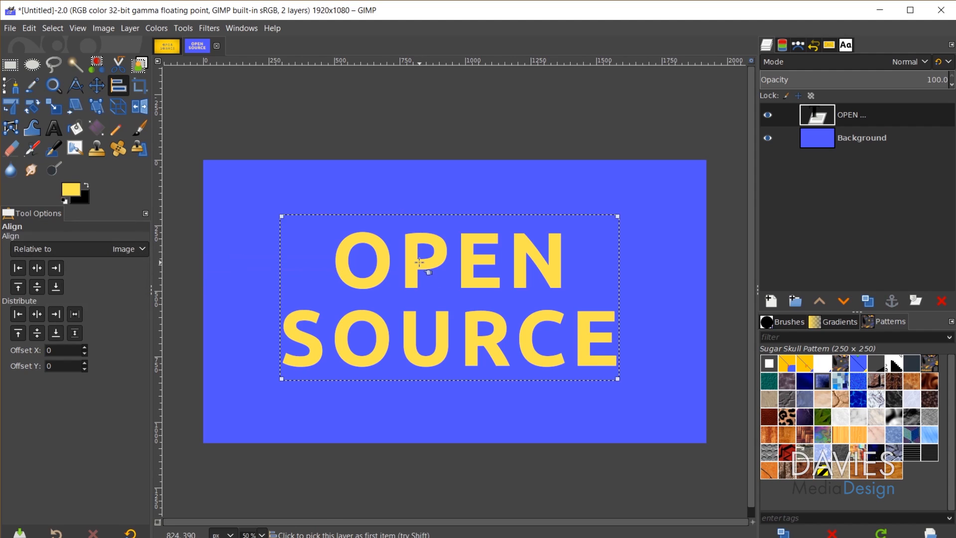
{"action": "left_click", "coordinate": [40, 268]}
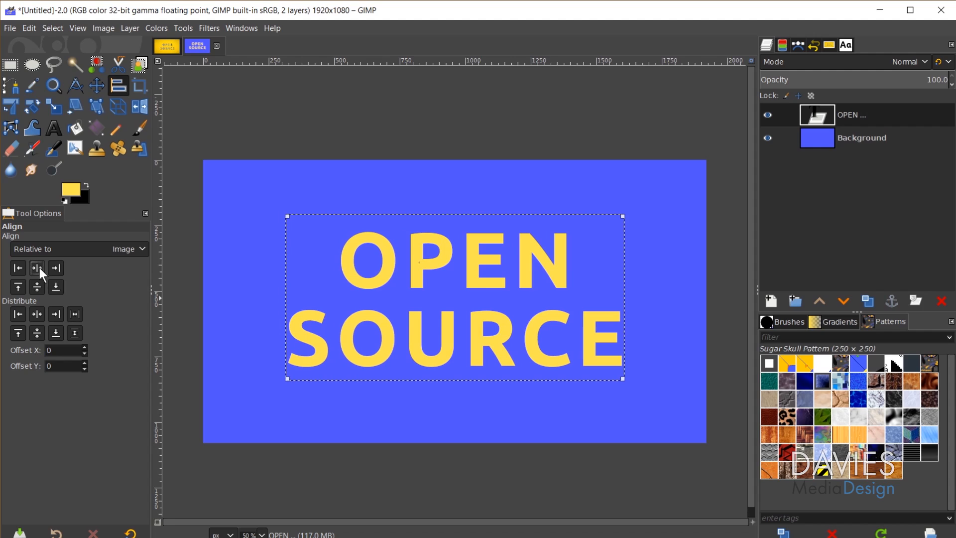
{"action": "left_click", "coordinate": [37, 286]}
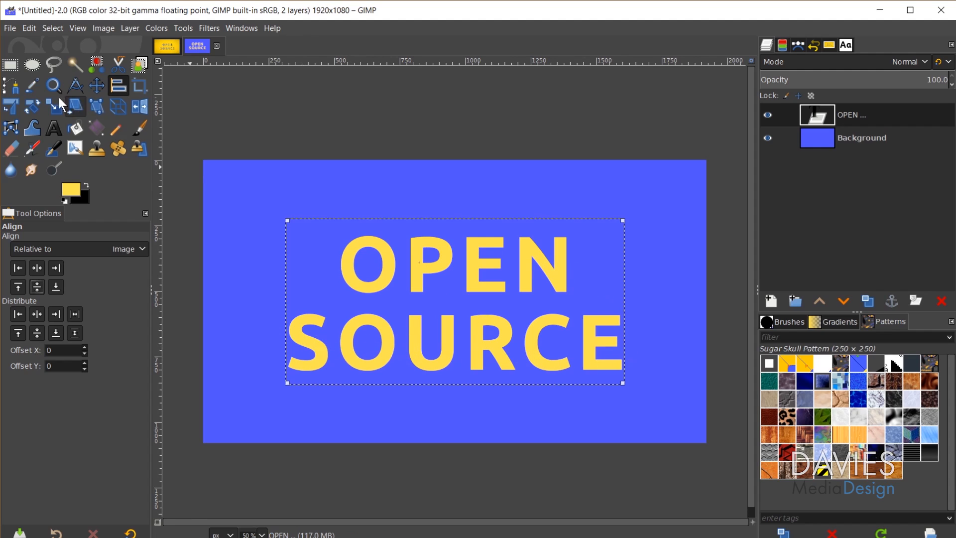
- Add the letters O, P, E and N as four separate text layers across the upper part of the canvas
{"action": "left_click", "coordinate": [54, 130]}
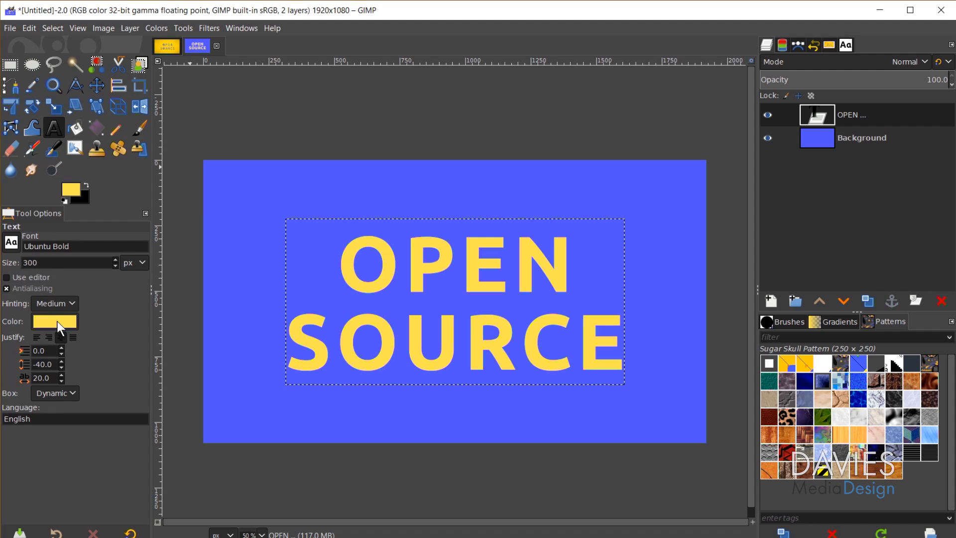
{"action": "left_click", "coordinate": [247, 193]}
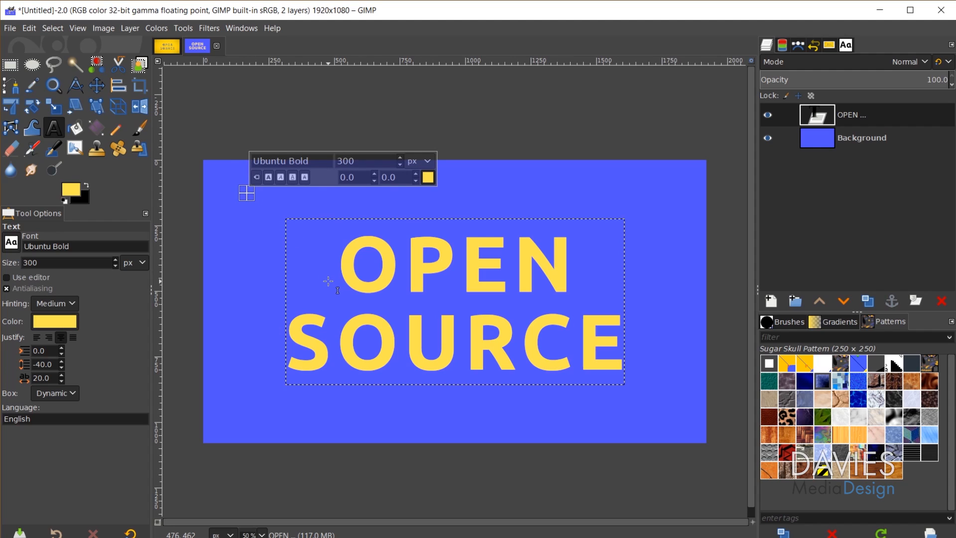
{"action": "type", "text": "O"}
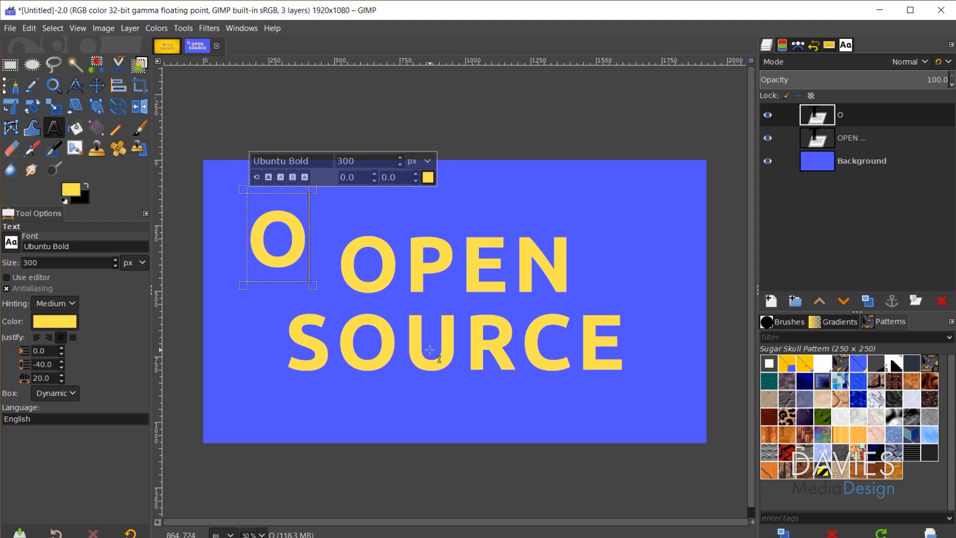
{"action": "left_click", "coordinate": [338, 194]}
{"action": "type", "text": "P"}
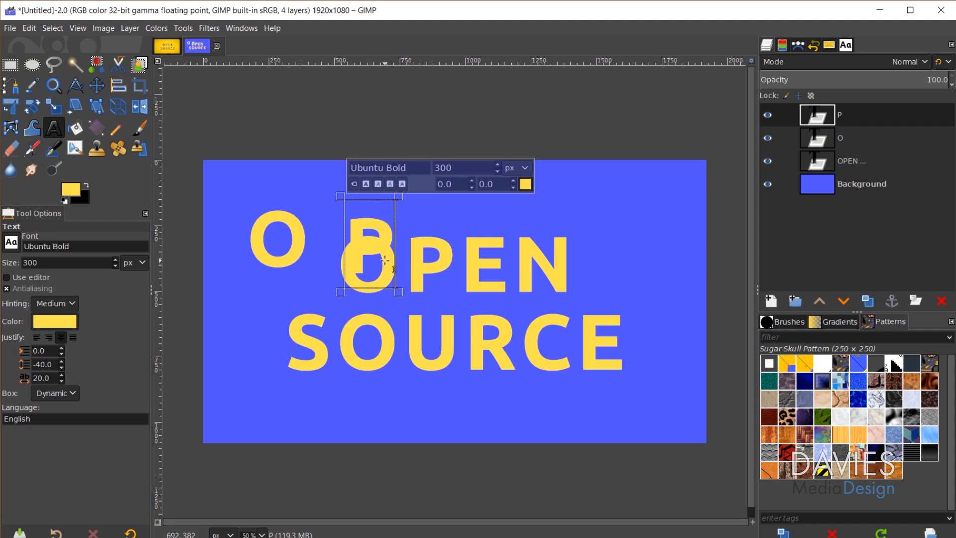
{"action": "left_click", "coordinate": [437, 202]}
{"action": "type", "text": "E"}
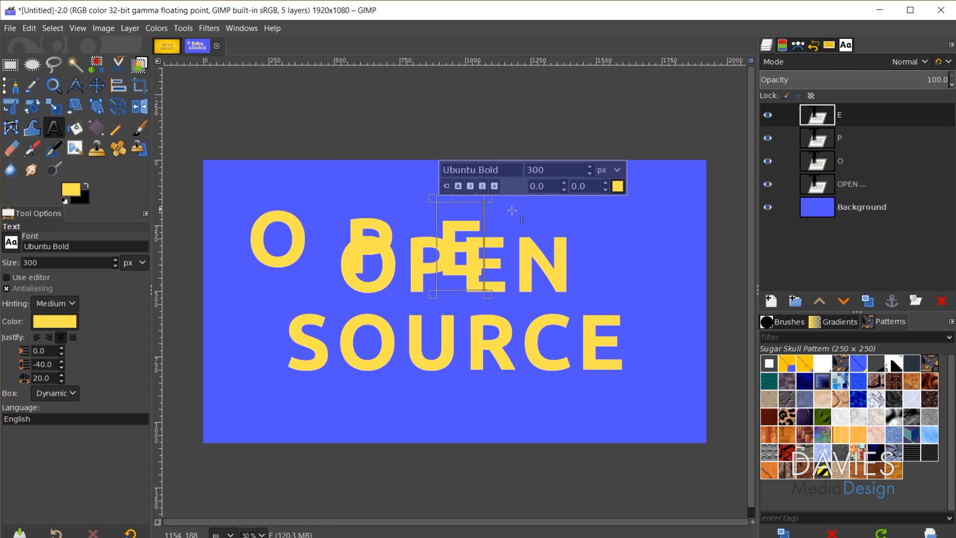
{"action": "left_click", "coordinate": [537, 209]}
{"action": "type", "text": "N"}
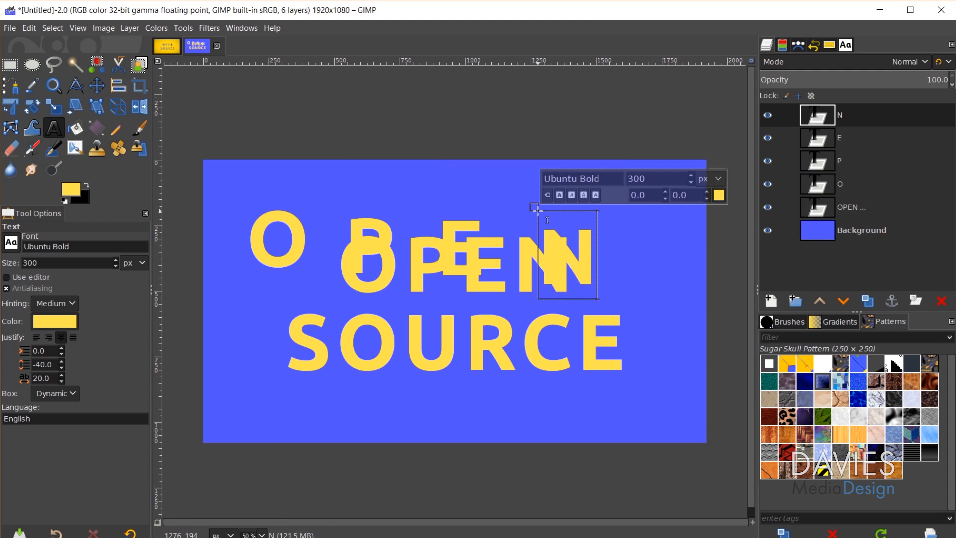
- Add the letters S, O, U, R, C and E as six separate text layers along the lower part of the canvas
{"action": "left_click", "coordinate": [222, 344]}
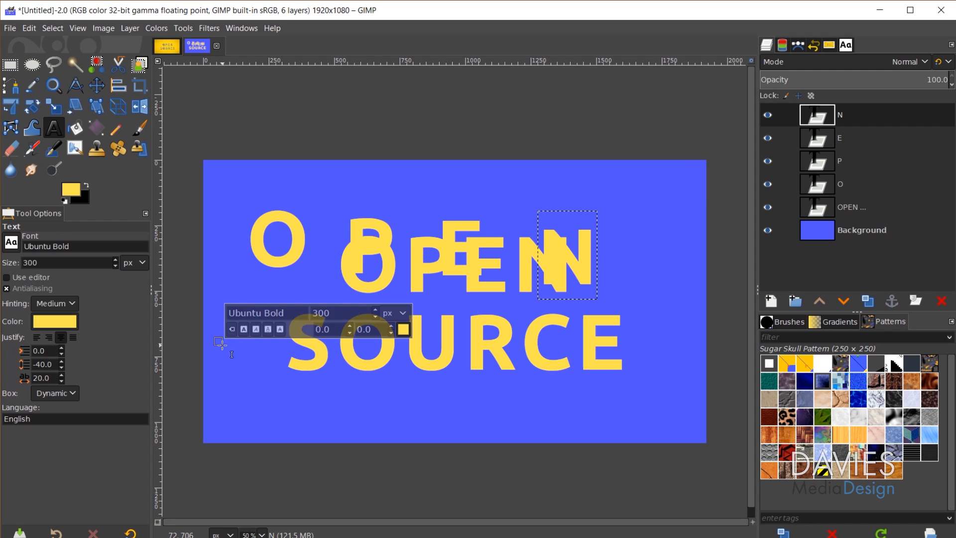
{"action": "type", "text": "S"}
{"action": "left_click", "coordinate": [293, 393]}
{"action": "type", "text": "O"}
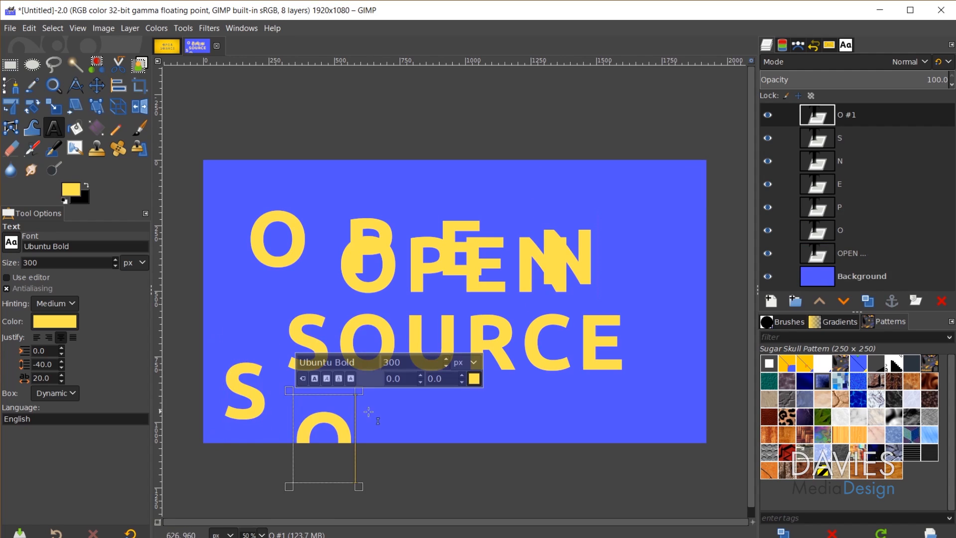
{"action": "left_click", "coordinate": [379, 403]}
{"action": "type", "text": "U"}
{"action": "left_click", "coordinate": [465, 410]}
{"action": "type", "text": "R"}
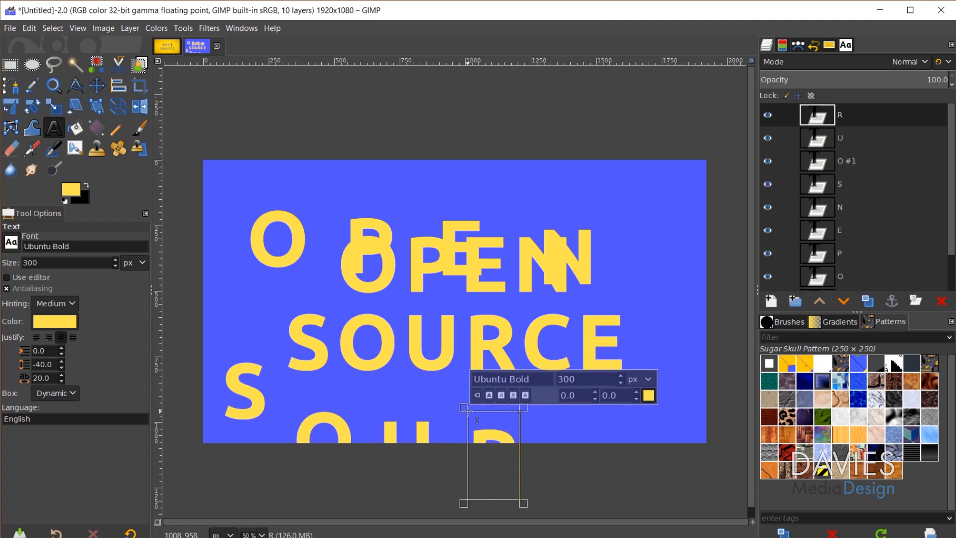
{"action": "left_click", "coordinate": [546, 416]}
{"action": "type", "text": "C"}
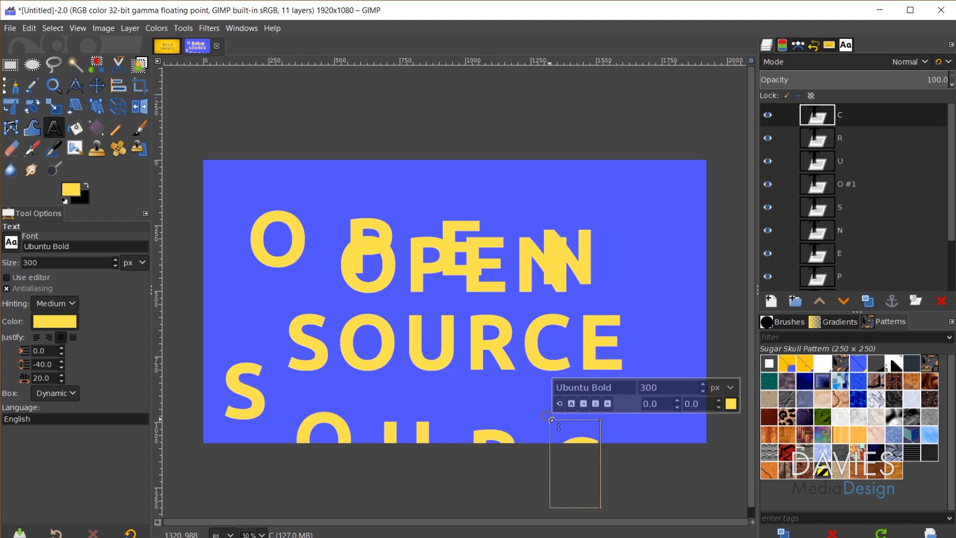
{"action": "left_click", "coordinate": [627, 422]}
{"action": "type", "text": "E"}
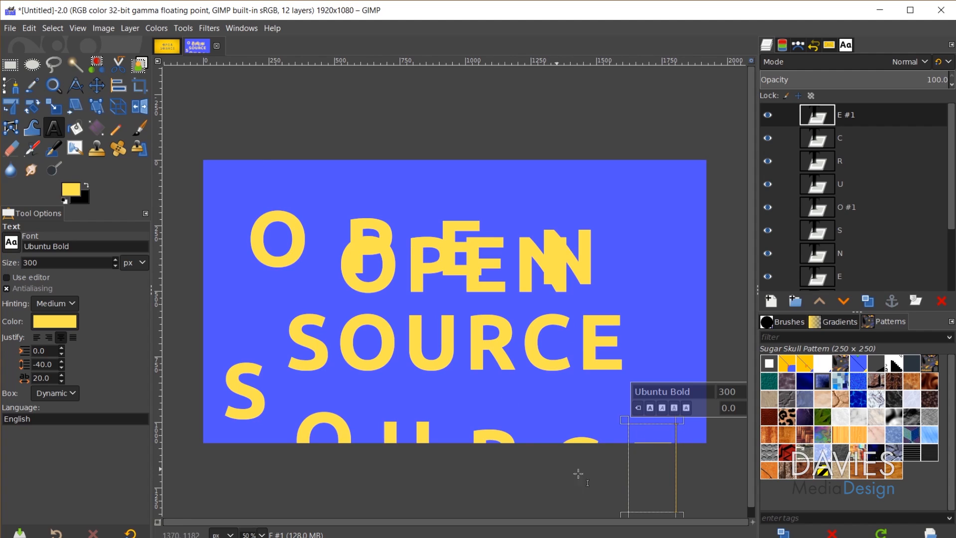
- Move the separate O, P, E and N layers roughly over their matching letters in the word OPEN
{"action": "left_click", "coordinate": [97, 85]}
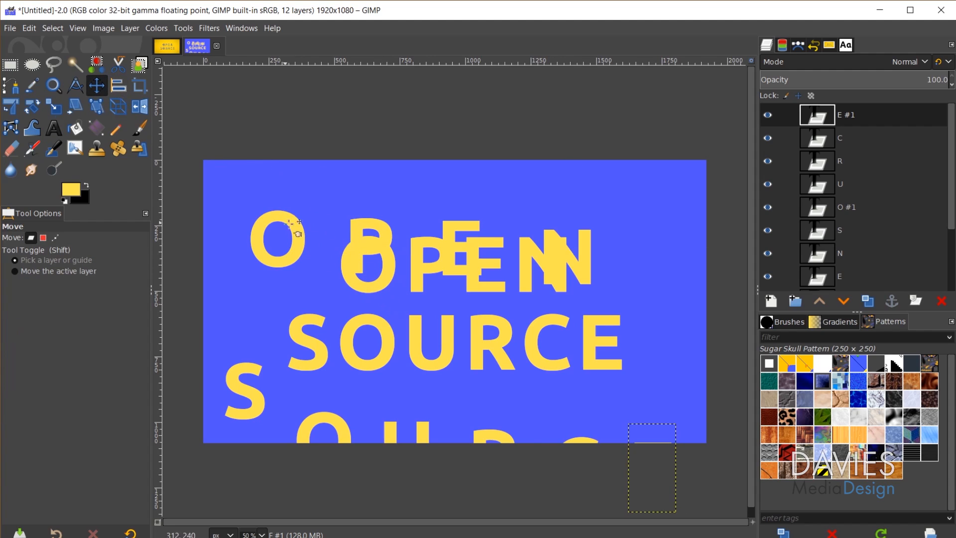
{"action": "scroll", "coordinate": [847, 120], "scroll_direction": "down", "scroll_amount": 3}
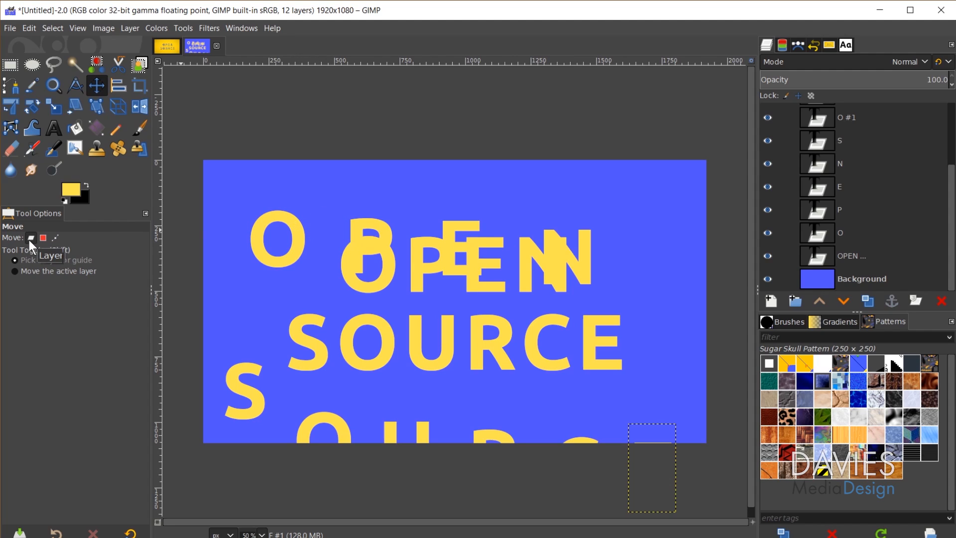
{"action": "left_click_drag", "start_coordinate": [289, 228], "coordinate": [356, 257]}
{"action": "left_click_drag", "start_coordinate": [388, 229], "coordinate": [487, 246]}
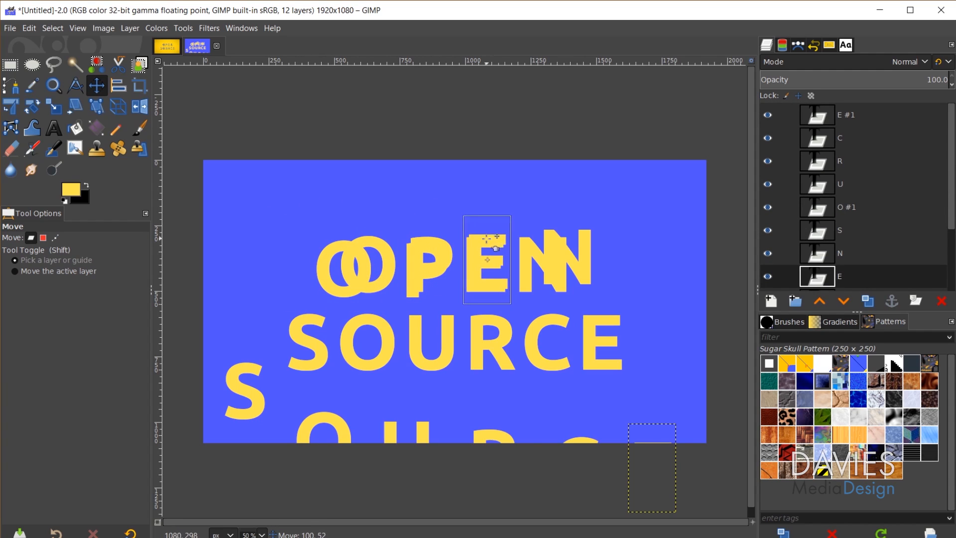
{"action": "left_click_drag", "start_coordinate": [563, 243], "coordinate": [506, 268]}
- Move the separate S, O, U, R and C layers roughly over the matching letters of SOURCE, undoing any background shift
{"action": "left_click_drag", "start_coordinate": [245, 373], "coordinate": [305, 334]}
{"action": "left_click_drag", "start_coordinate": [326, 428], "coordinate": [364, 331]}
{"action": "left_click_drag", "start_coordinate": [426, 425], "coordinate": [448, 318]}
{"action": "left_click_drag", "start_coordinate": [490, 436], "coordinate": [486, 324]}
{"action": "left_click_drag", "start_coordinate": [586, 433], "coordinate": [565, 328]}
{"action": "left_click", "coordinate": [586, 326]}
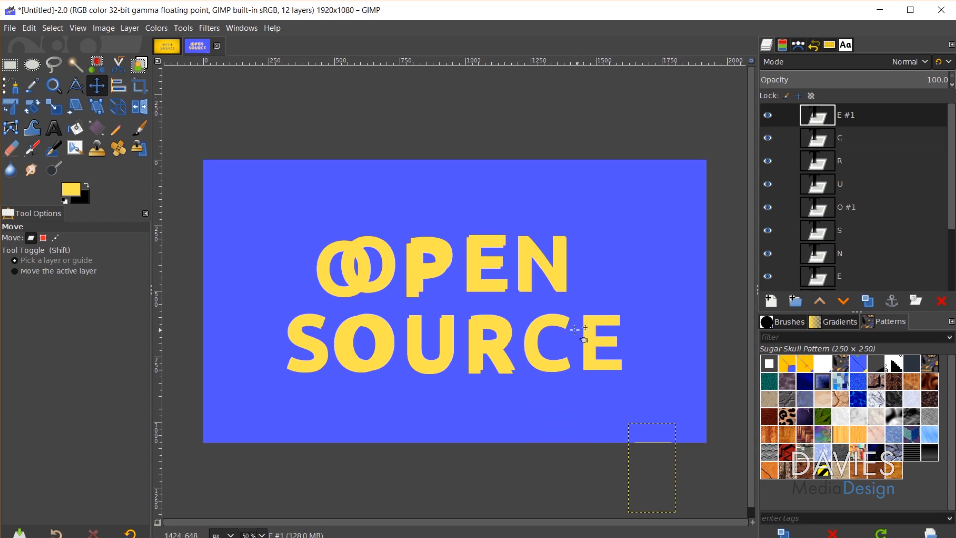
{"action": "mouse_move", "coordinate": [557, 321]}
{"action": "left_mouse_down"}
{"action": "mouse_move", "coordinate": [571, 342]}
{"action": "mouse_move", "coordinate": [569, 332]}
{"action": "mouse_move", "coordinate": [565, 347]}
{"action": "mouse_move", "coordinate": [565, 328]}
{"action": "left_mouse_up"}
{"action": "left_click_drag", "start_coordinate": [607, 274], "coordinate": [631, 289]}
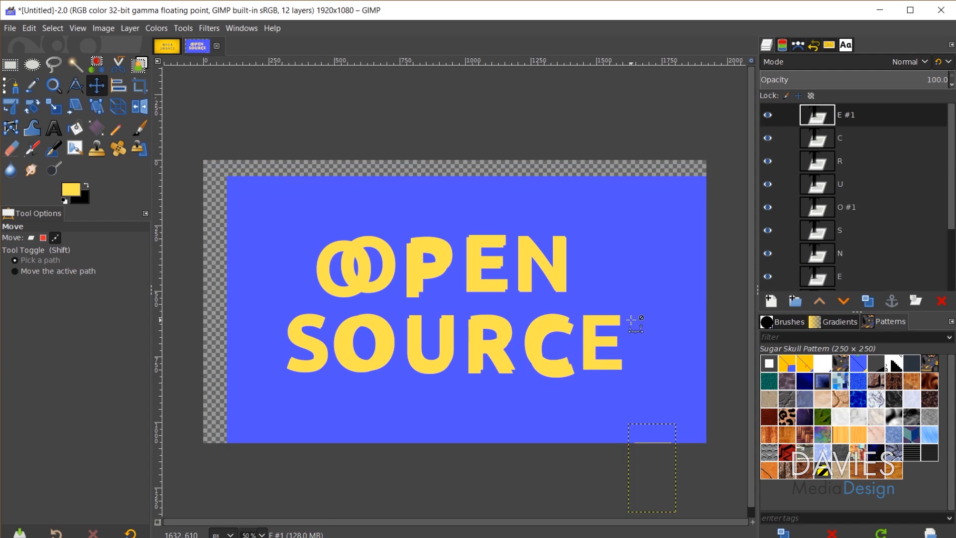
{"action": "key", "text": "ctrl+z"}
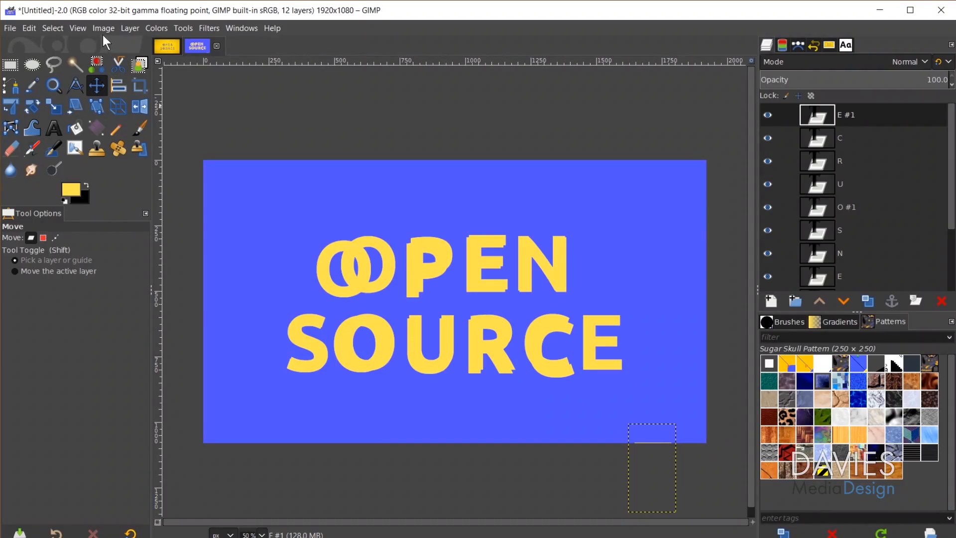
- Show the content outside the canvas, move the second E layer onto the last letter of SOURCE, and restore the normal canvas display
{"action": "left_click", "coordinate": [78, 29]}
{"action": "left_click", "coordinate": [89, 57]}
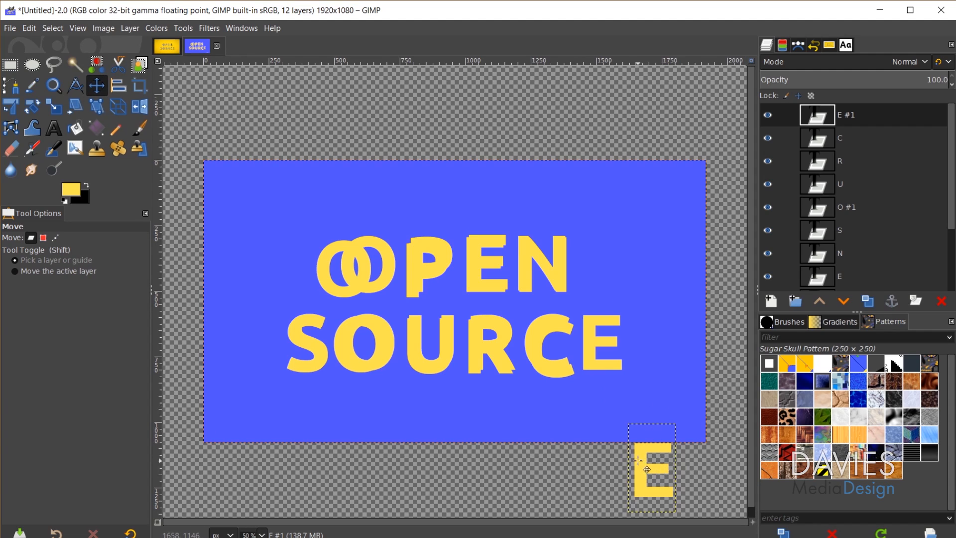
{"action": "left_click_drag", "start_coordinate": [648, 469], "coordinate": [599, 342]}
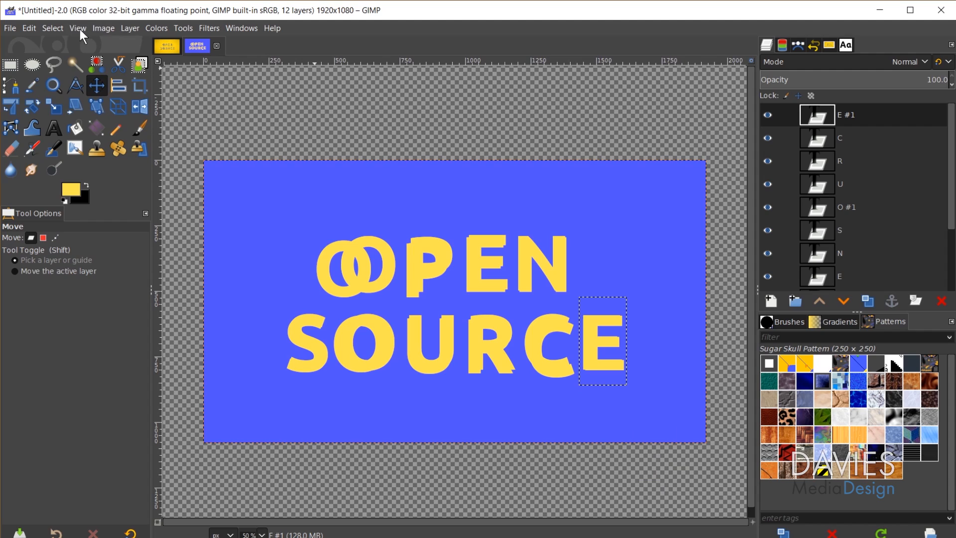
{"action": "left_click", "coordinate": [78, 29]}
{"action": "left_click", "coordinate": [95, 59]}
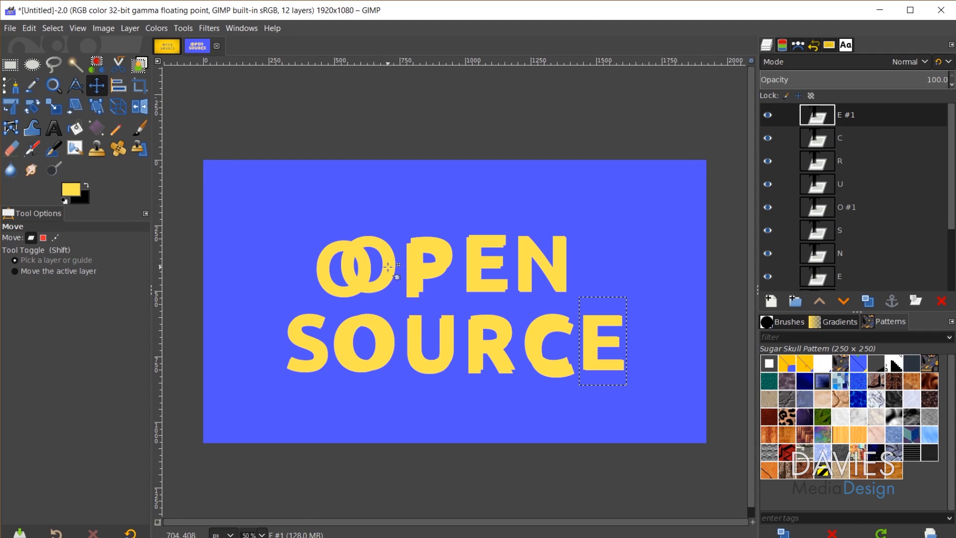
- Move the separate yellow O layer closer over the first letter of OPEN
{"action": "scroll", "coordinate": [335, 258], "scroll_direction": "up", "scroll_amount": 4}
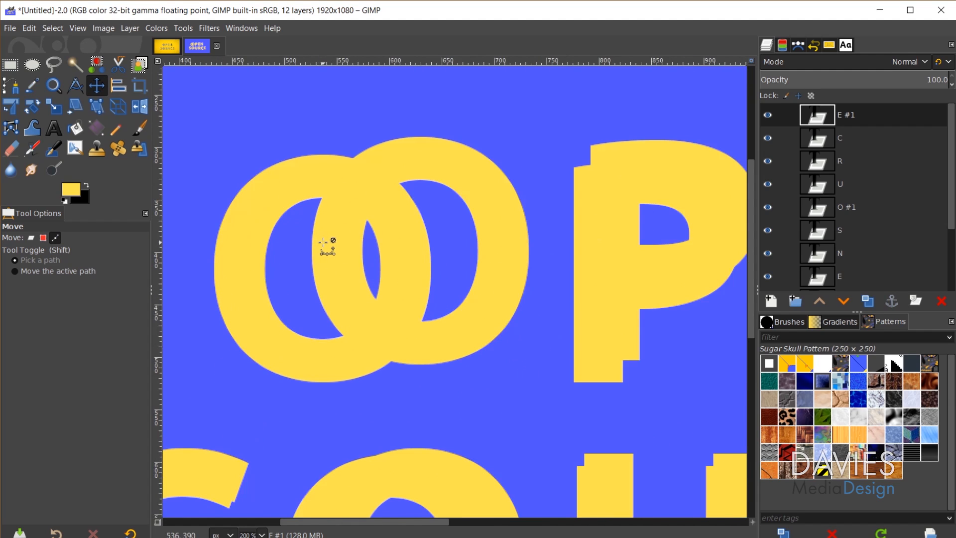
{"action": "scroll", "coordinate": [324, 244], "scroll_direction": "up", "scroll_amount": 1}
{"action": "left_click_drag", "start_coordinate": [261, 162], "coordinate": [367, 116]}
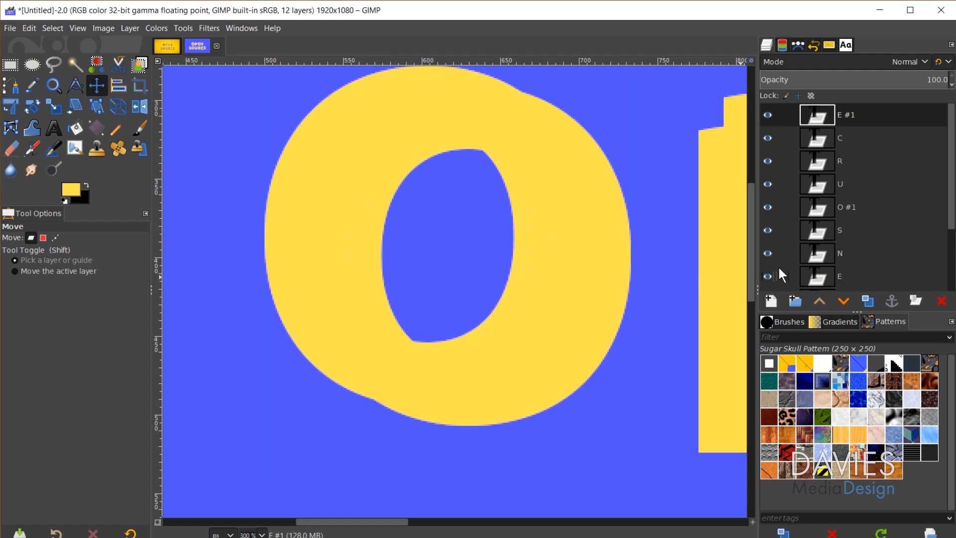
- Recolor the whole text of the underlying OPEN SOURCE layer to white (ffffff)
{"action": "scroll", "coordinate": [856, 194], "scroll_direction": "down", "scroll_amount": 3}
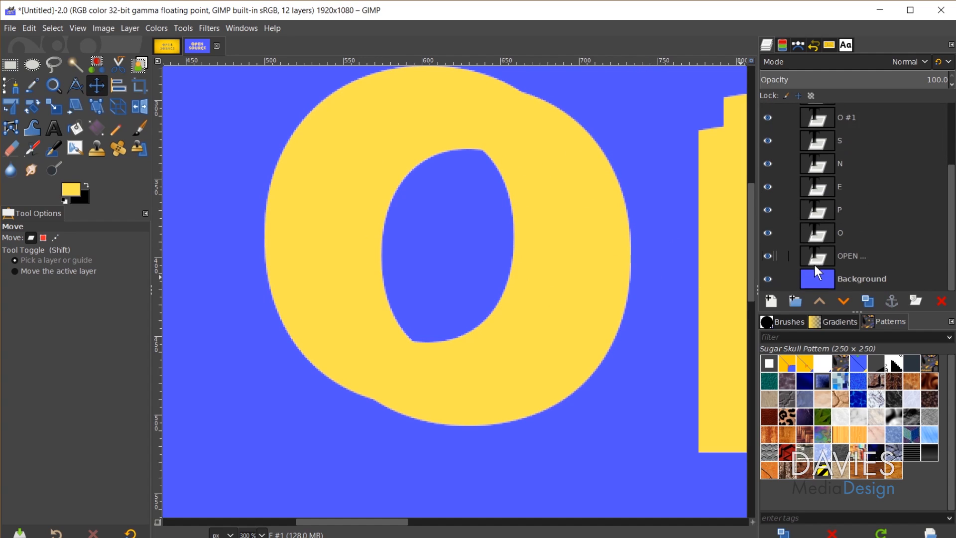
{"action": "left_click", "coordinate": [823, 257]}
{"action": "scroll", "coordinate": [609, 428], "scroll_direction": "down", "scroll_amount": 4}
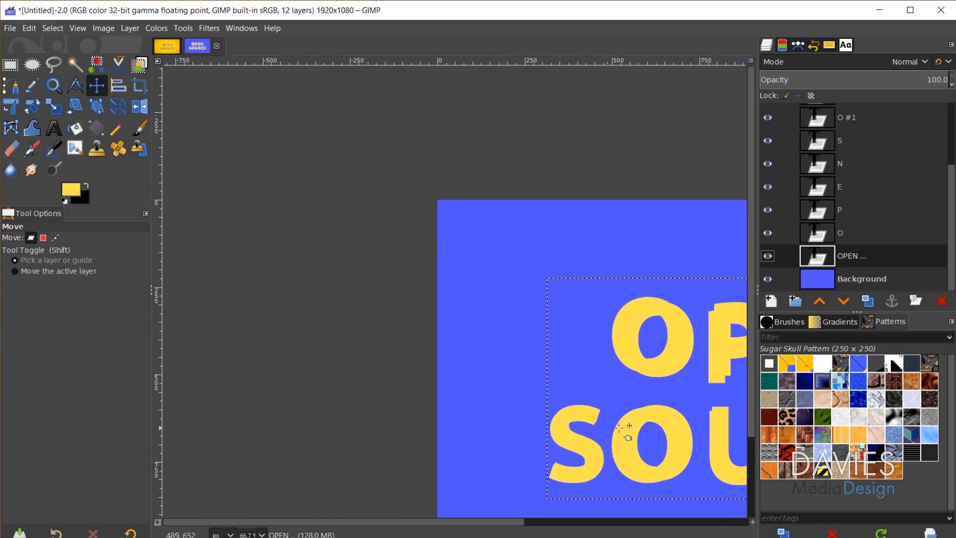
{"action": "scroll", "coordinate": [528, 523], "scroll_direction": "right", "scroll_amount": 6}
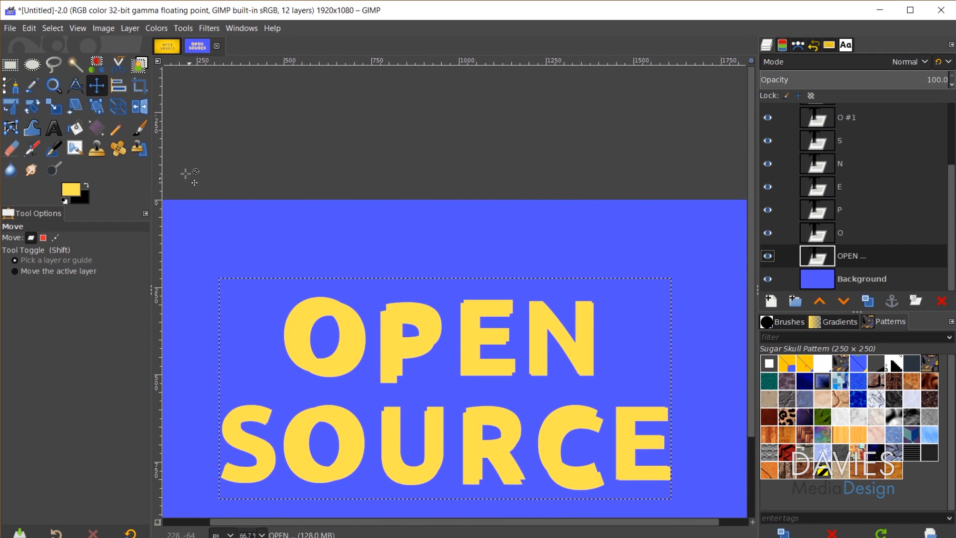
{"action": "left_click", "coordinate": [54, 129]}
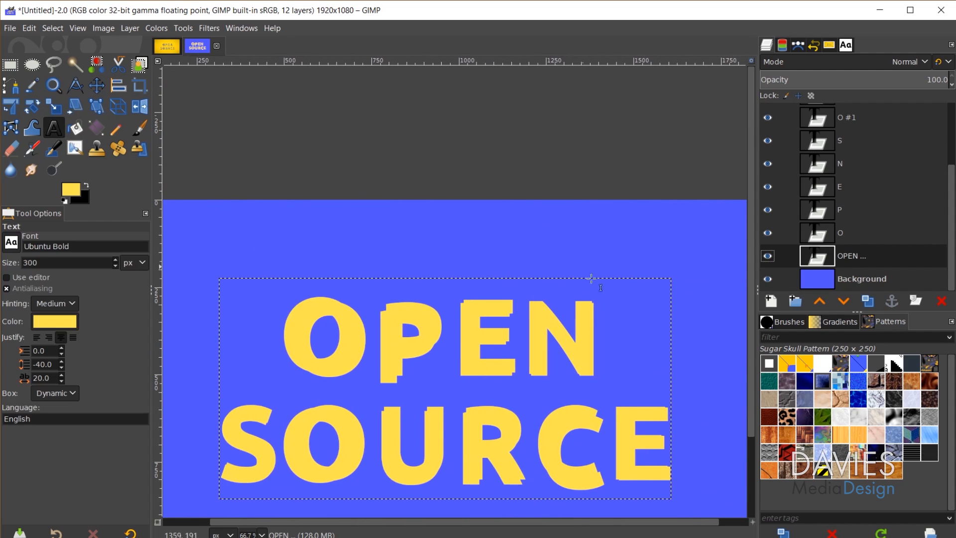
{"action": "left_click", "coordinate": [640, 326]}
{"action": "key", "text": "ctrl+a"}
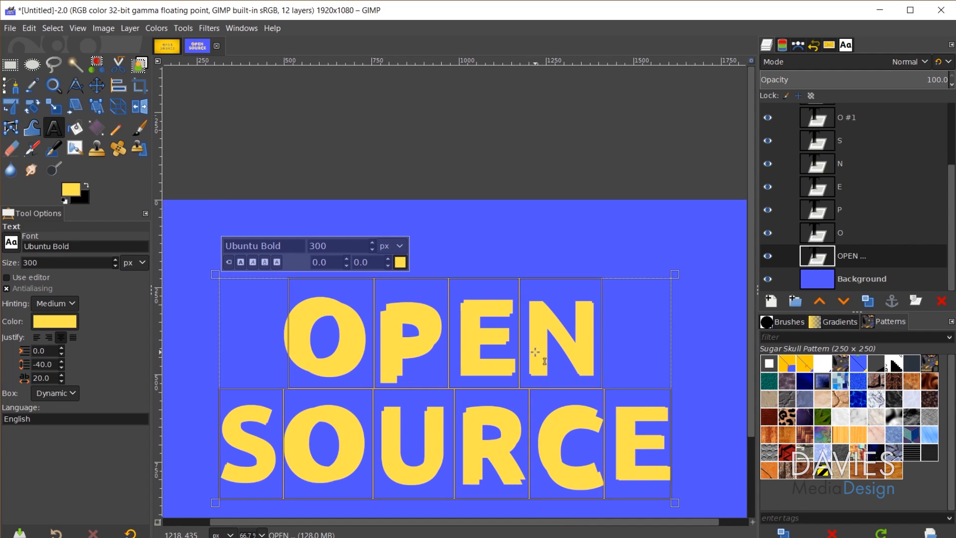
{"action": "left_click", "coordinate": [63, 315]}
{"action": "left_click_drag", "start_coordinate": [30, 264], "coordinate": [1, 258]}
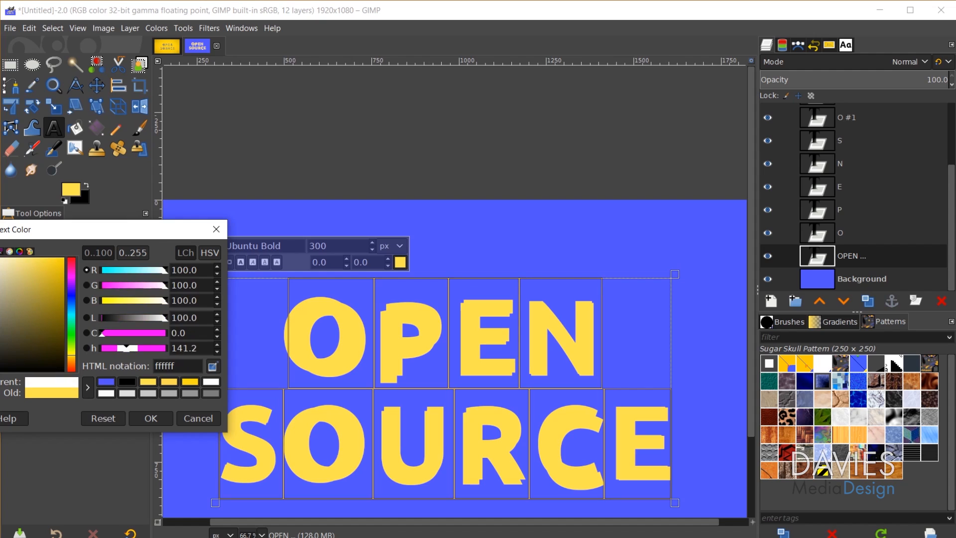
{"action": "left_click", "coordinate": [159, 417]}
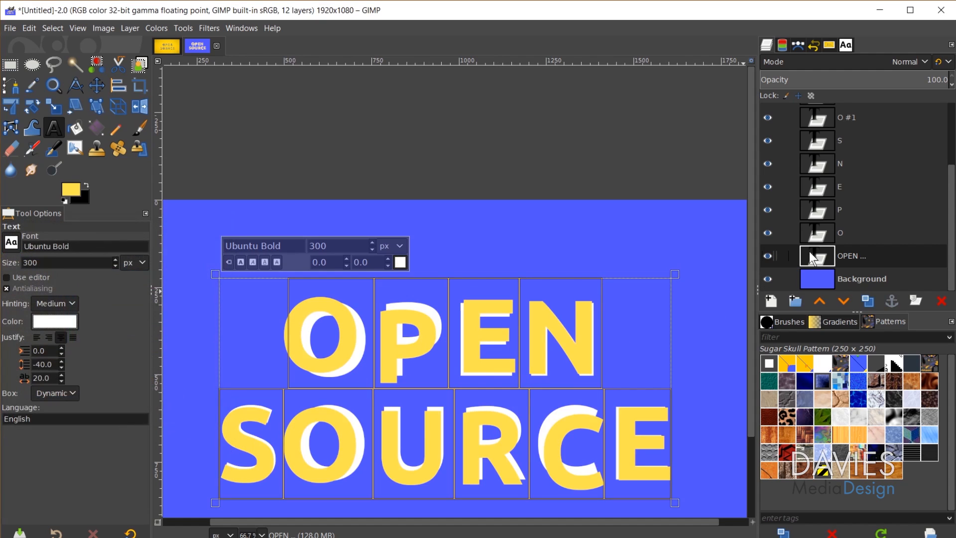
- Align the yellow O and P layers exactly over the white letters of OPEN, nudging the P right by one pixel
{"action": "left_click", "coordinate": [97, 85]}
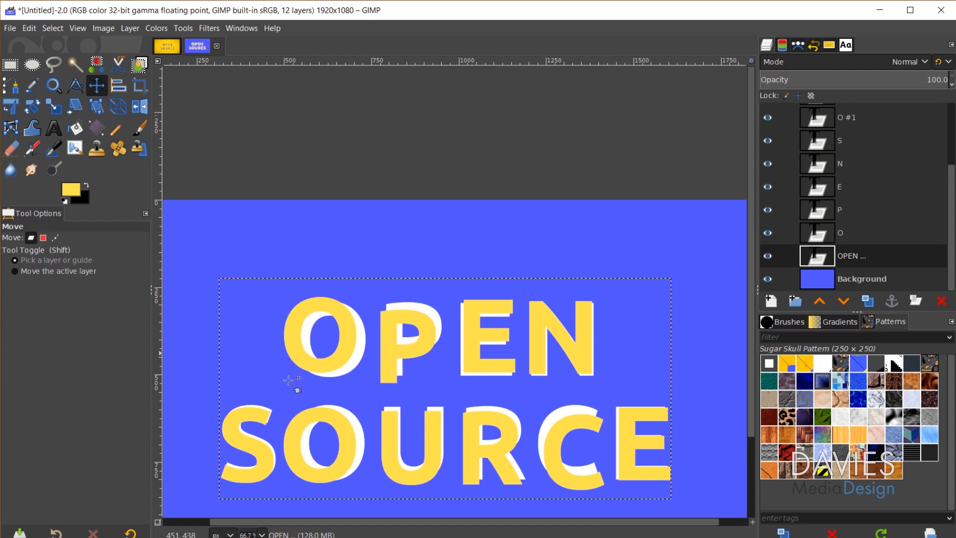
{"action": "scroll", "coordinate": [280, 364], "scroll_direction": "up", "scroll_amount": 5}
{"action": "left_click_drag", "start_coordinate": [466, 299], "coordinate": [514, 321]}
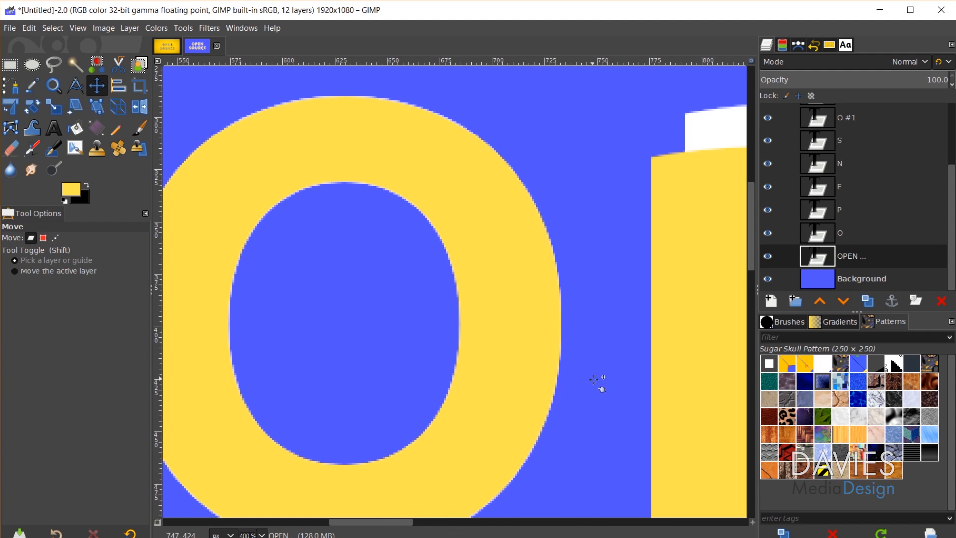
{"action": "scroll", "coordinate": [591, 378], "scroll_direction": "right", "scroll_amount": 10}
{"action": "left_click_drag", "start_coordinate": [302, 303], "coordinate": [331, 258]}
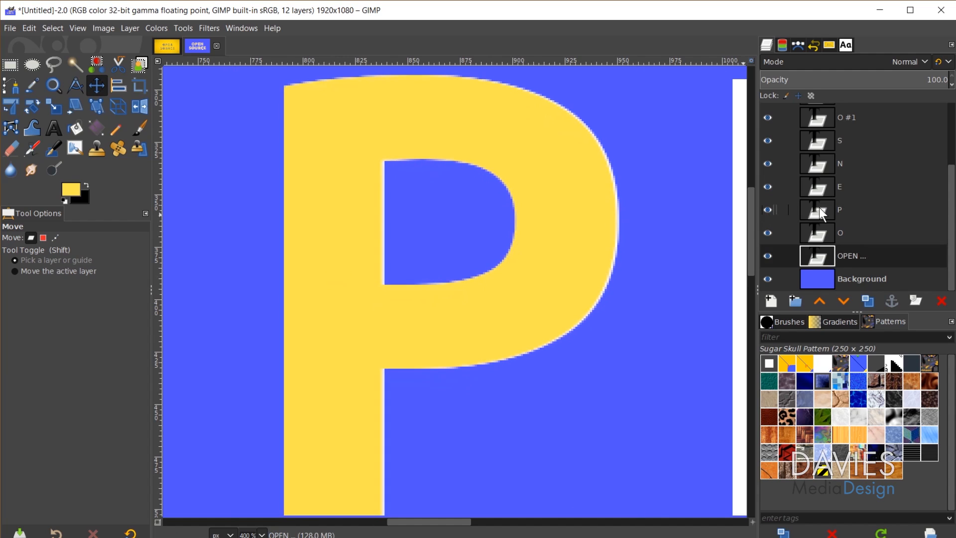
{"action": "left_click", "coordinate": [820, 207]}
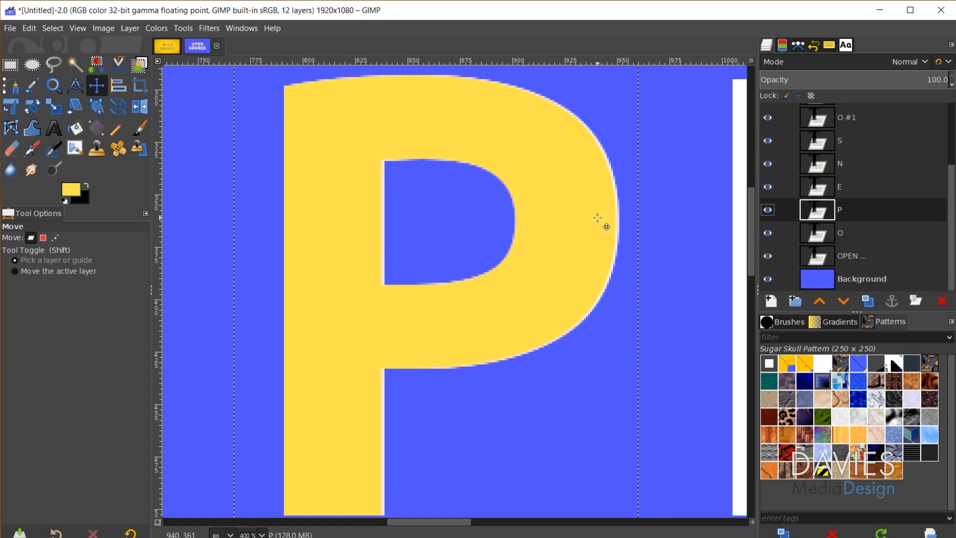
{"action": "key", "text": "Right"}
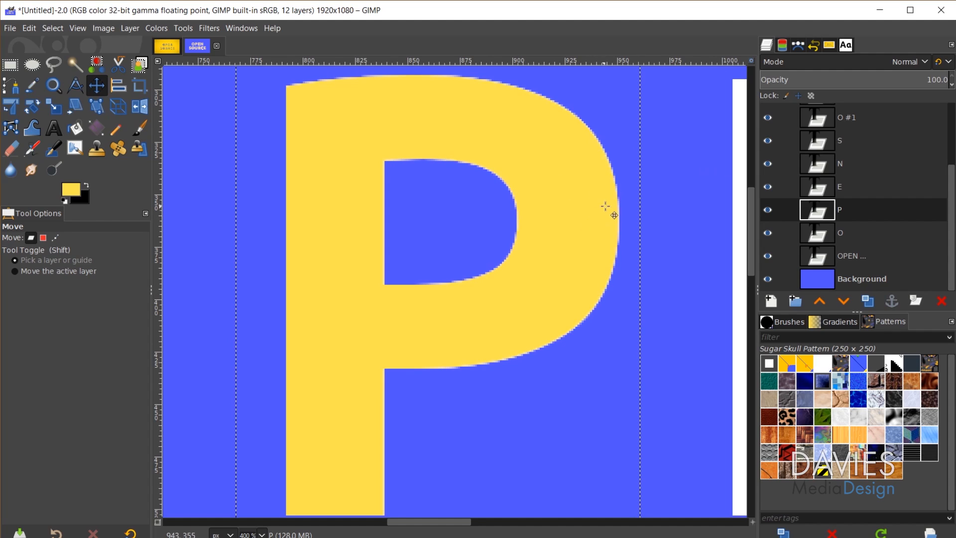
- Align the yellow E and N layers exactly over the white letters of OPEN, nudging the N up by one pixel
{"action": "left_click_drag", "start_coordinate": [669, 352], "coordinate": [236, 355]}
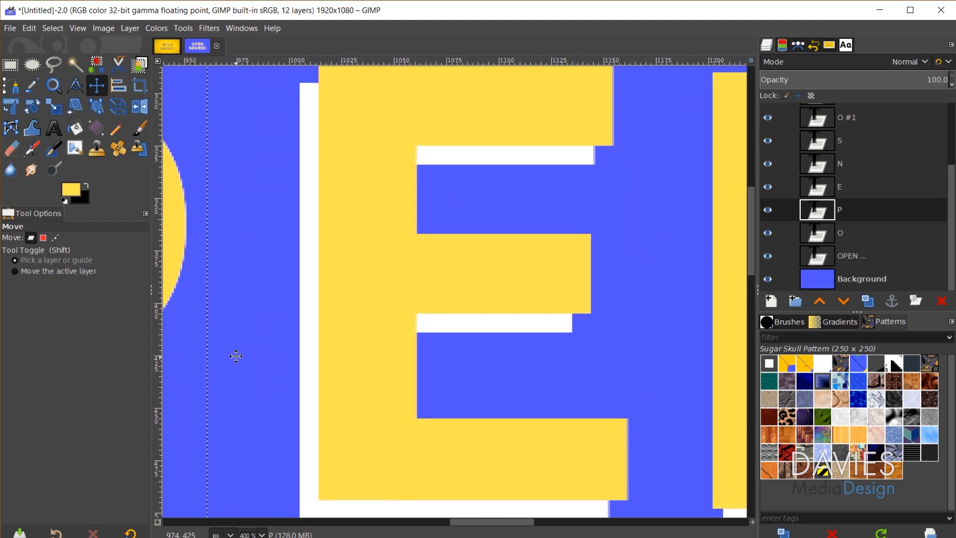
{"action": "left_click_drag", "start_coordinate": [388, 285], "coordinate": [367, 304]}
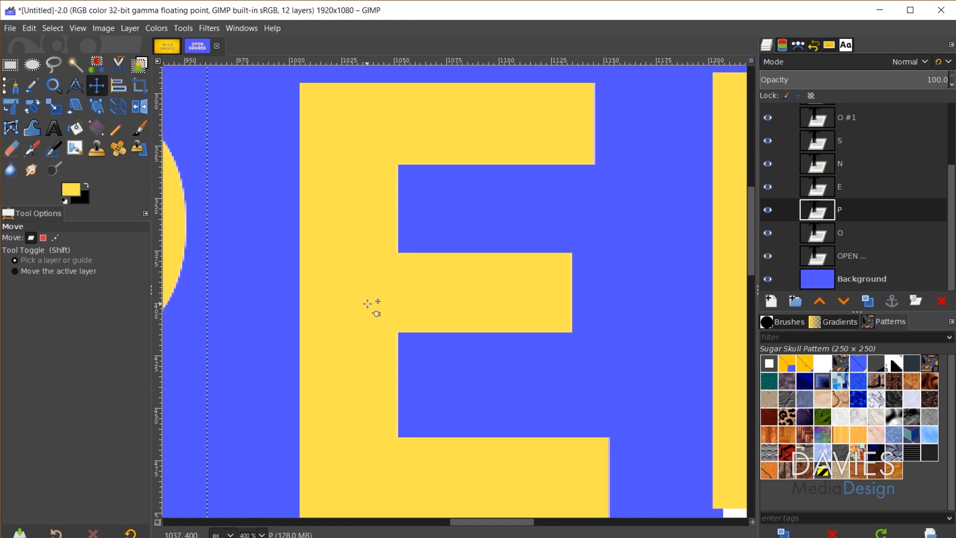
{"action": "scroll", "coordinate": [367, 304], "scroll_direction": "right", "scroll_amount": 7}
{"action": "left_click_drag", "start_coordinate": [391, 241], "coordinate": [395, 243]}
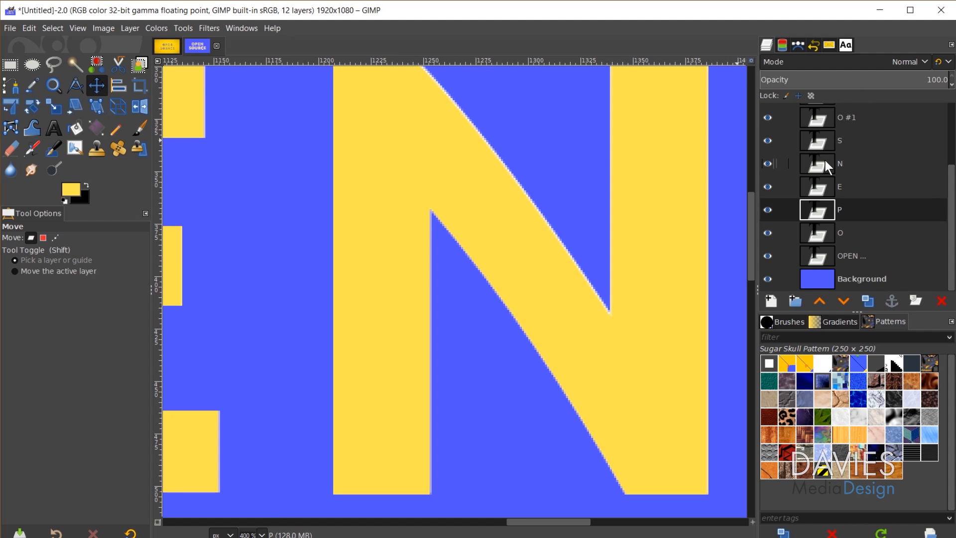
{"action": "left_click", "coordinate": [825, 160]}
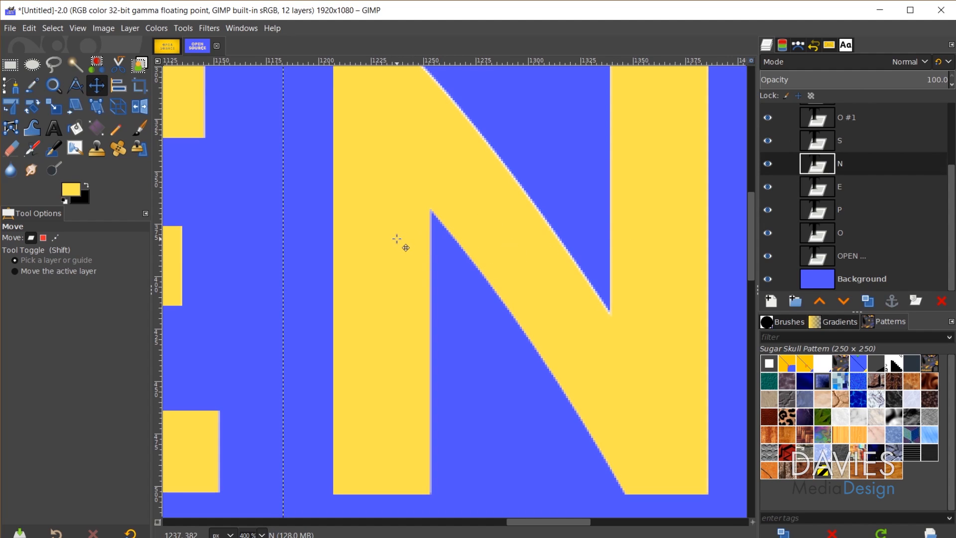
{"action": "key", "text": "Up"}
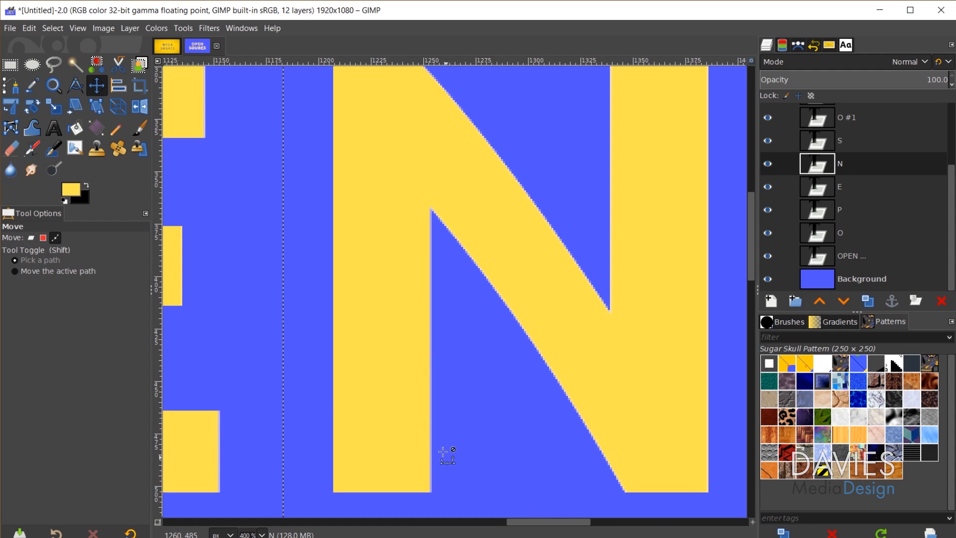
- Align the yellow S, O and U layers exactly over the first three white letters of SOURCE
{"action": "scroll", "coordinate": [448, 455], "scroll_direction": "down", "scroll_amount": 5}
{"action": "left_click_drag", "start_coordinate": [610, 523], "coordinate": [502, 523]}
{"action": "scroll", "coordinate": [411, 414], "scroll_direction": "down", "scroll_amount": 4}
{"action": "scroll", "coordinate": [239, 344], "scroll_direction": "up", "scroll_amount": 4}
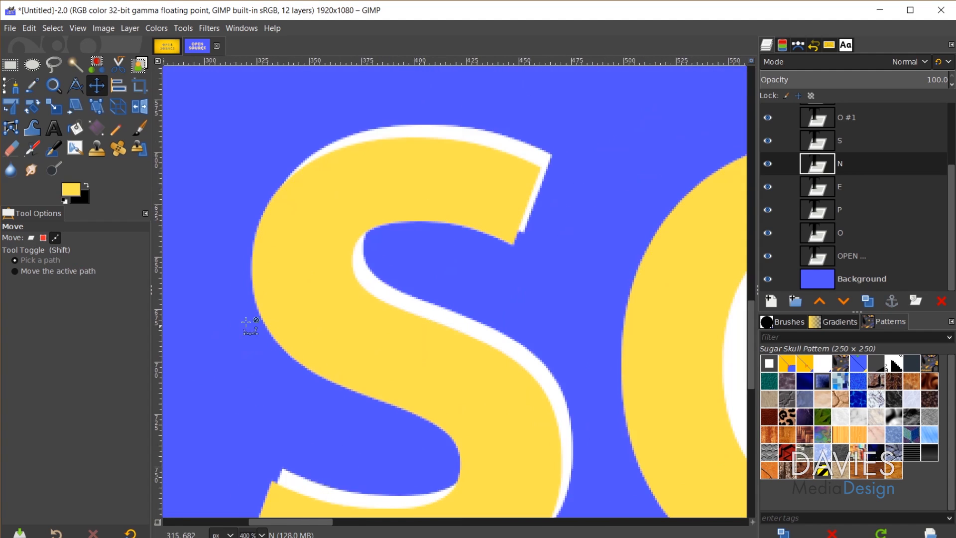
{"action": "left_click_drag", "start_coordinate": [298, 277], "coordinate": [306, 265]}
{"action": "left_click_drag", "start_coordinate": [309, 523], "coordinate": [358, 522]}
{"action": "left_click_drag", "start_coordinate": [344, 365], "coordinate": [392, 354]}
{"action": "left_click_drag", "start_coordinate": [347, 525], "coordinate": [424, 523]}
{"action": "left_click_drag", "start_coordinate": [414, 381], "coordinate": [412, 313]}
- Align the yellow R and C layers exactly over the matching white letters of SOURCE
{"action": "scroll", "coordinate": [586, 460], "scroll_direction": "down", "scroll_amount": 7}
{"action": "scroll", "coordinate": [644, 477], "scroll_direction": "up", "scroll_amount": 6}
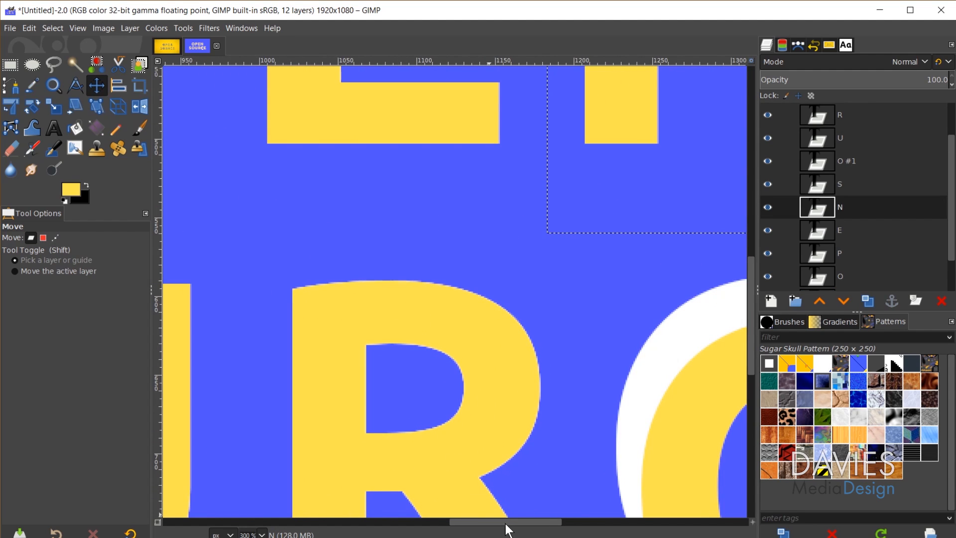
{"action": "scroll", "coordinate": [497, 480], "scroll_direction": "down", "scroll_amount": 5}
{"action": "scroll", "coordinate": [824, 192], "scroll_direction": "up", "scroll_amount": 1}
{"action": "left_click", "coordinate": [820, 144]}
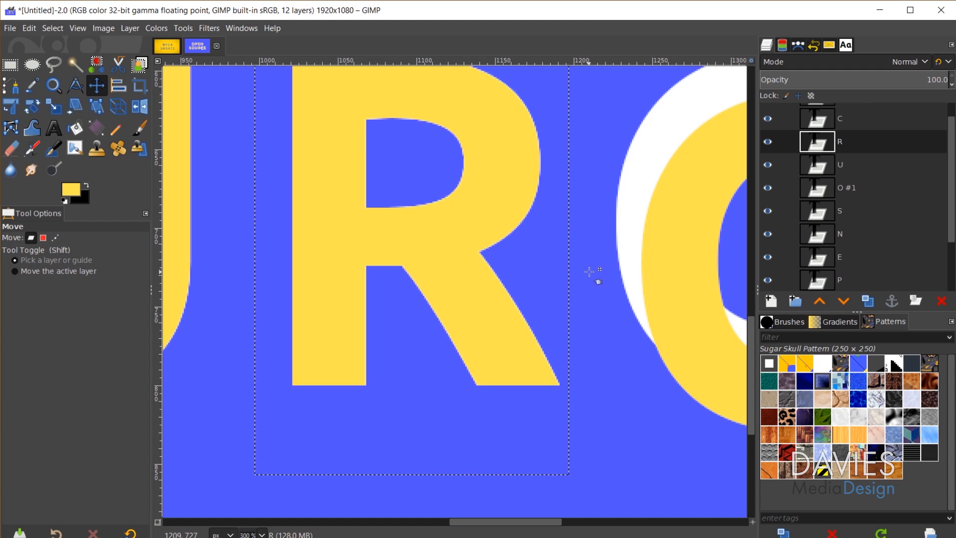
{"action": "left_click_drag", "start_coordinate": [508, 522], "coordinate": [560, 522]}
{"action": "scroll", "coordinate": [490, 256], "scroll_direction": "up", "scroll_amount": 1}
{"action": "left_click_drag", "start_coordinate": [486, 249], "coordinate": [462, 205]}
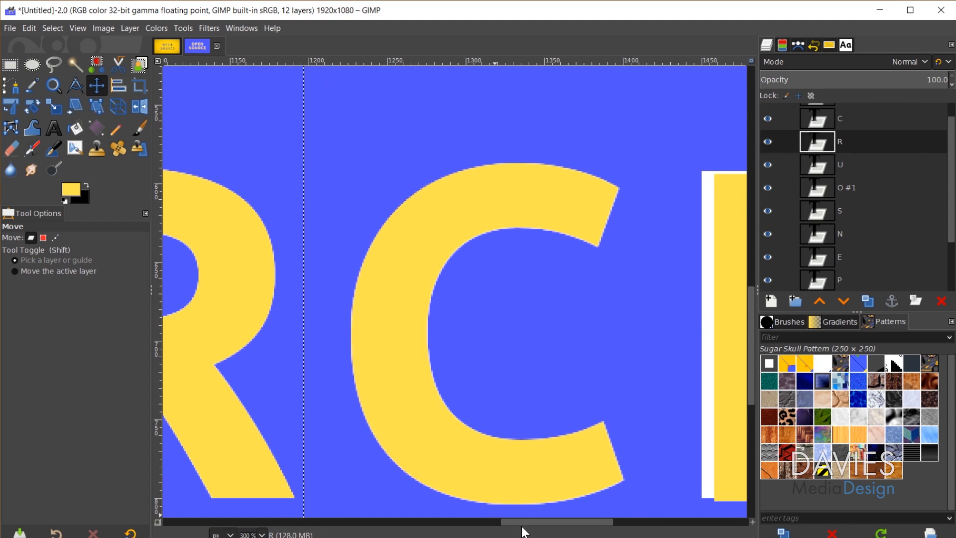
- Align the second yellow E layer exactly over the last white letter of SOURCE
{"action": "left_click_drag", "start_coordinate": [523, 521], "coordinate": [569, 521]}
{"action": "left_click_drag", "start_coordinate": [515, 290], "coordinate": [503, 288]}
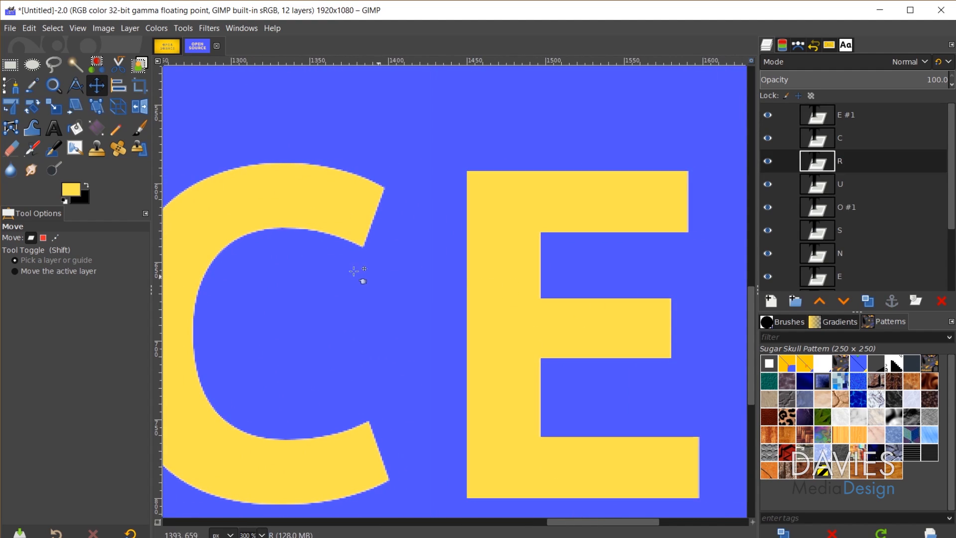
{"action": "scroll", "coordinate": [374, 297], "scroll_direction": "down", "scroll_amount": 5}
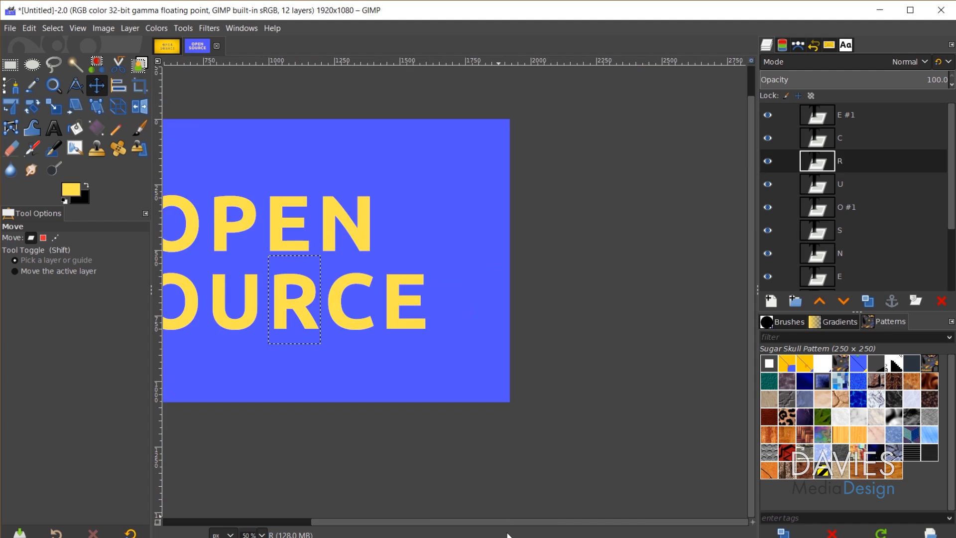
{"action": "left_click_drag", "start_coordinate": [514, 521], "coordinate": [328, 517]}
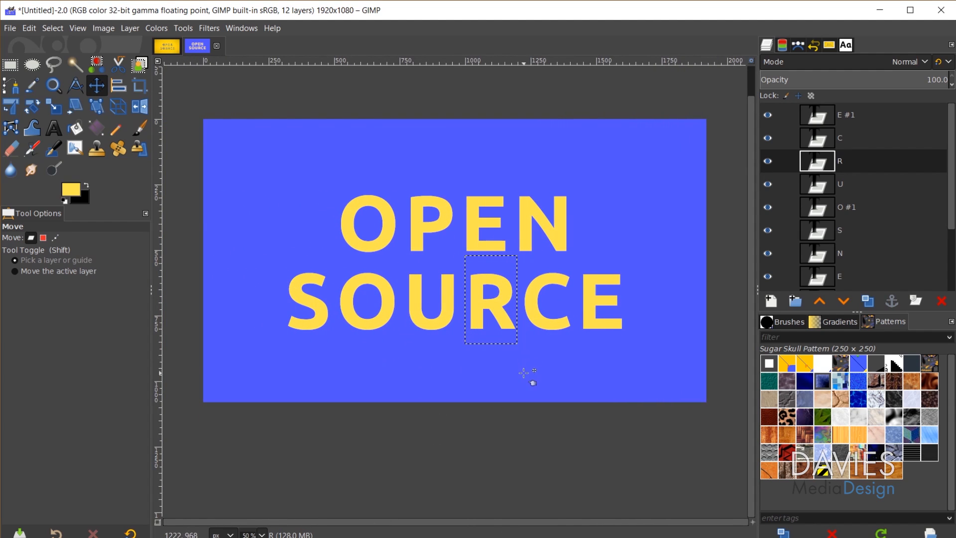
- Crop the O layer of OPEN to its content
{"action": "scroll", "coordinate": [527, 373], "scroll_direction": "up", "scroll_amount": 1}
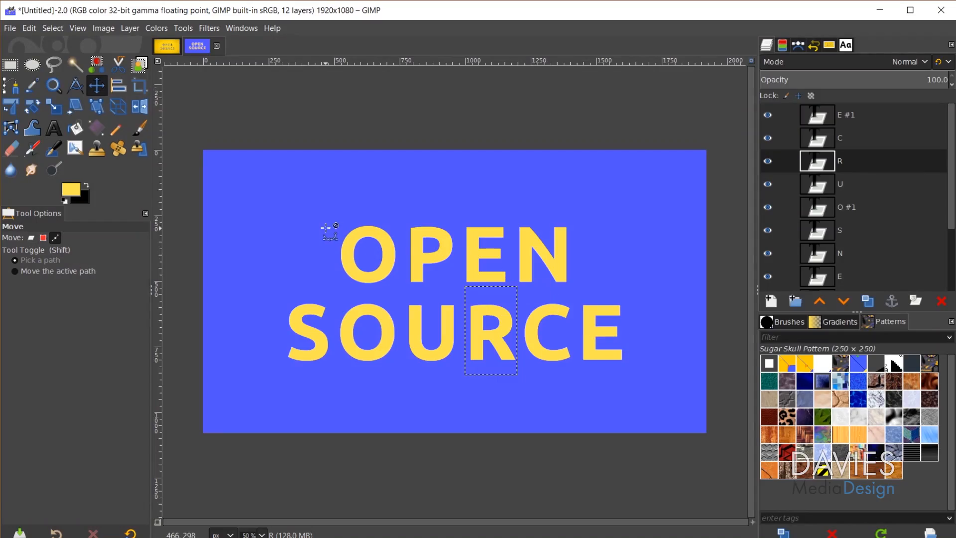
{"action": "scroll", "coordinate": [380, 259], "scroll_direction": "up", "scroll_amount": 2}
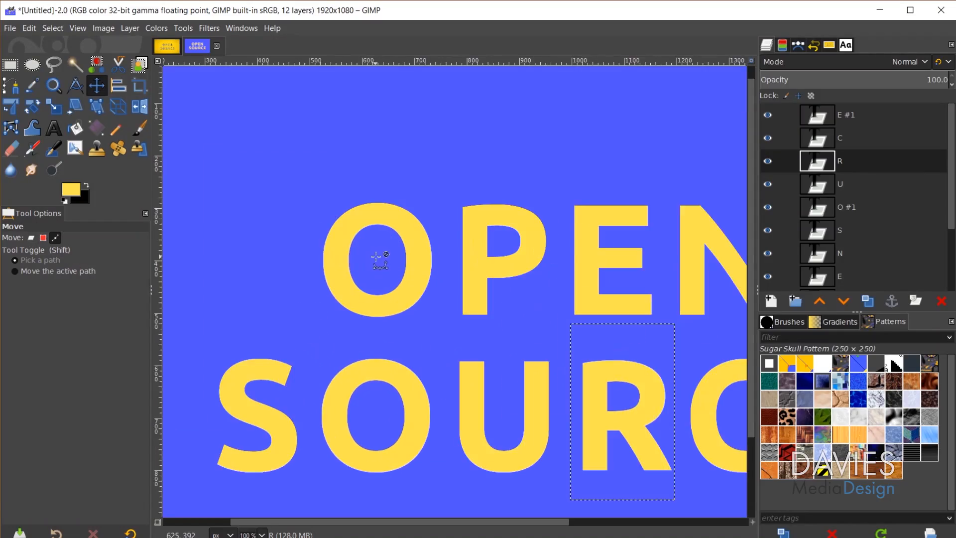
{"action": "scroll", "coordinate": [379, 258], "scroll_direction": "up", "scroll_amount": 1}
{"action": "scroll", "coordinate": [896, 222], "scroll_direction": "down", "scroll_amount": 2}
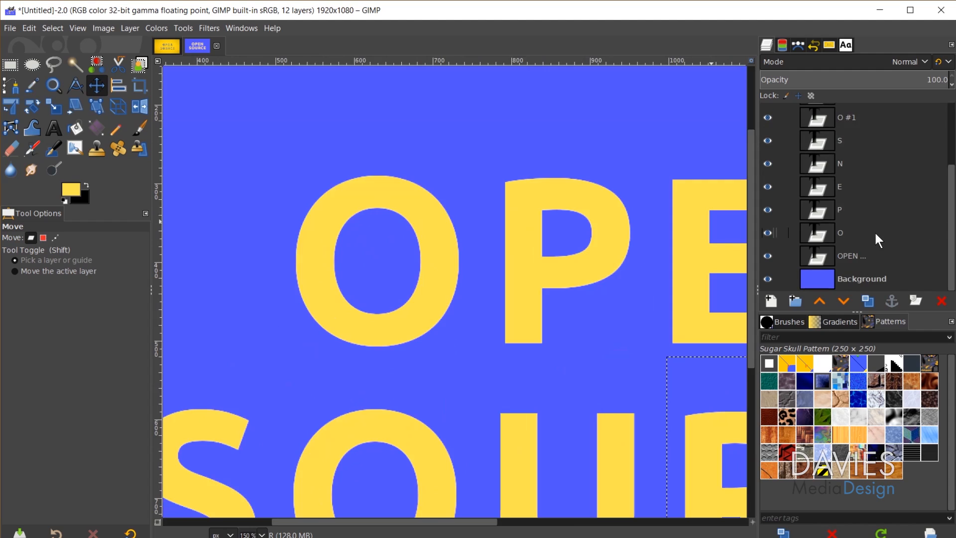
{"action": "left_click", "coordinate": [819, 237]}
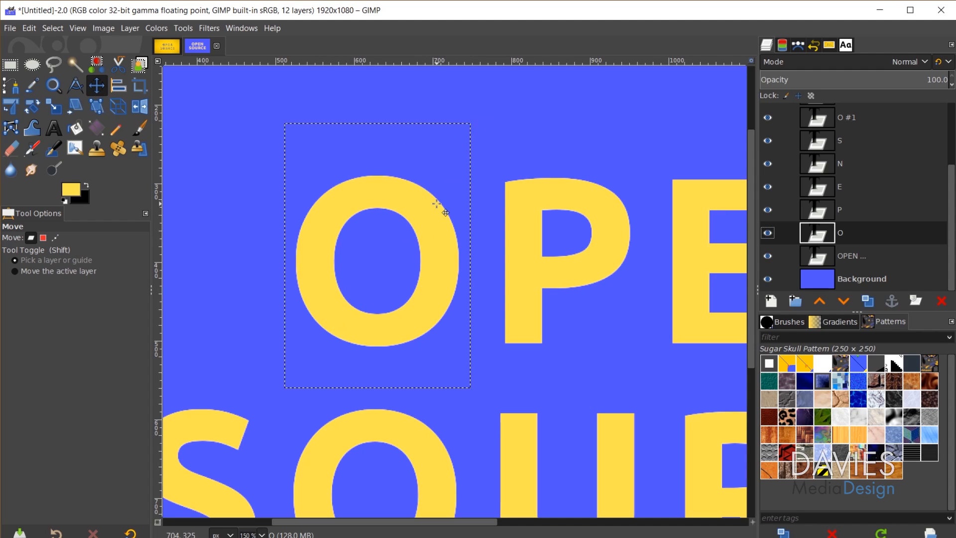
{"action": "left_click", "coordinate": [131, 28]}
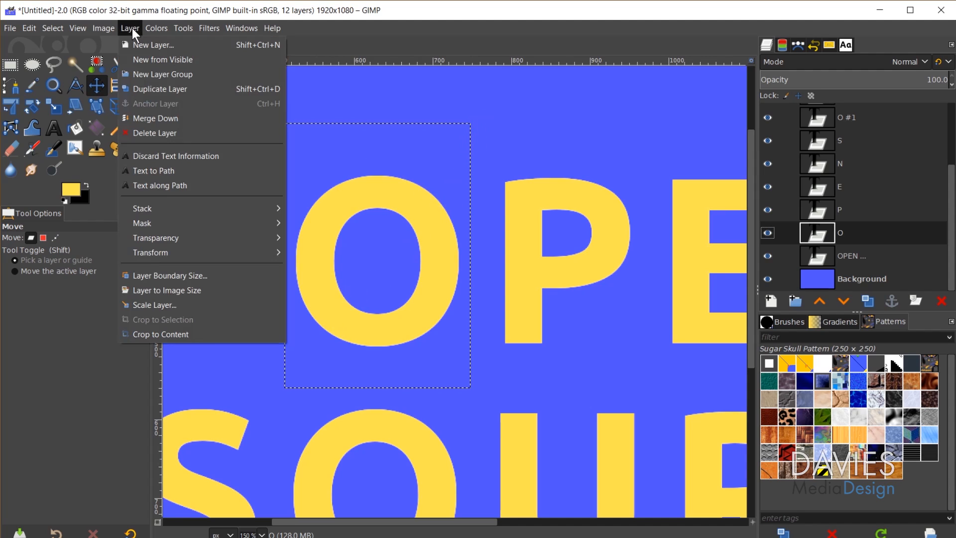
{"action": "left_click", "coordinate": [181, 334]}
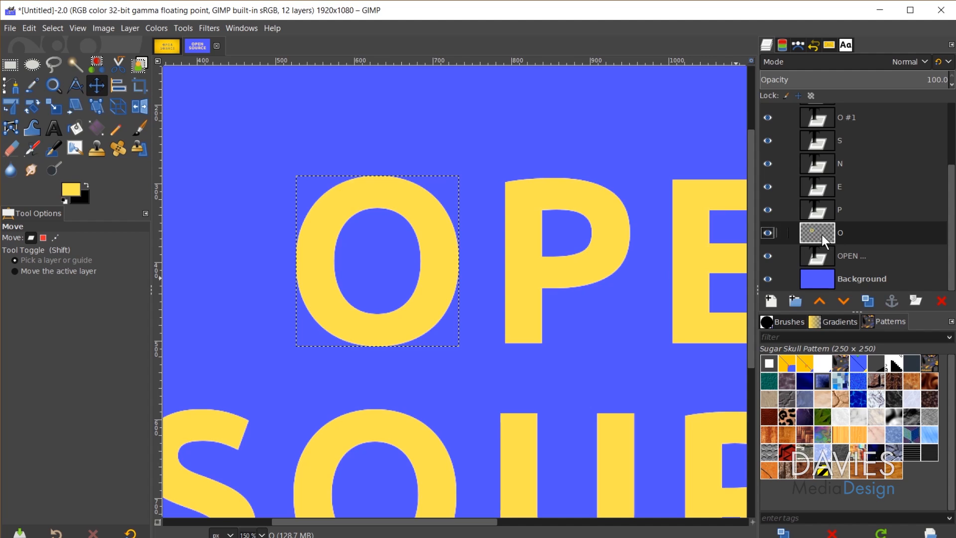
- Start a Perspective transform on the O of OPEN and place horizontal guides slightly above the word's top and baseline
{"action": "key", "text": "shift+p"}
{"action": "left_click", "coordinate": [603, 245]}
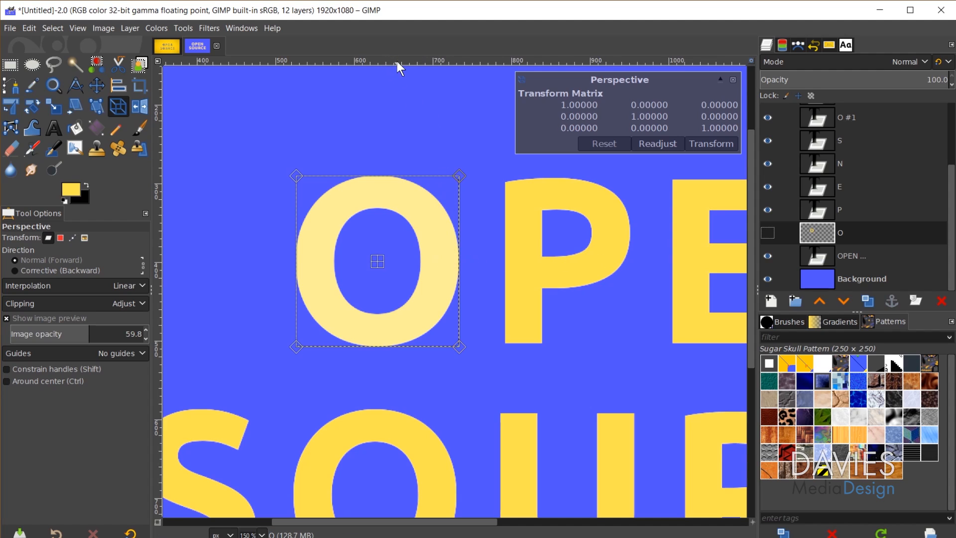
{"action": "left_click_drag", "start_coordinate": [397, 62], "coordinate": [414, 145]}
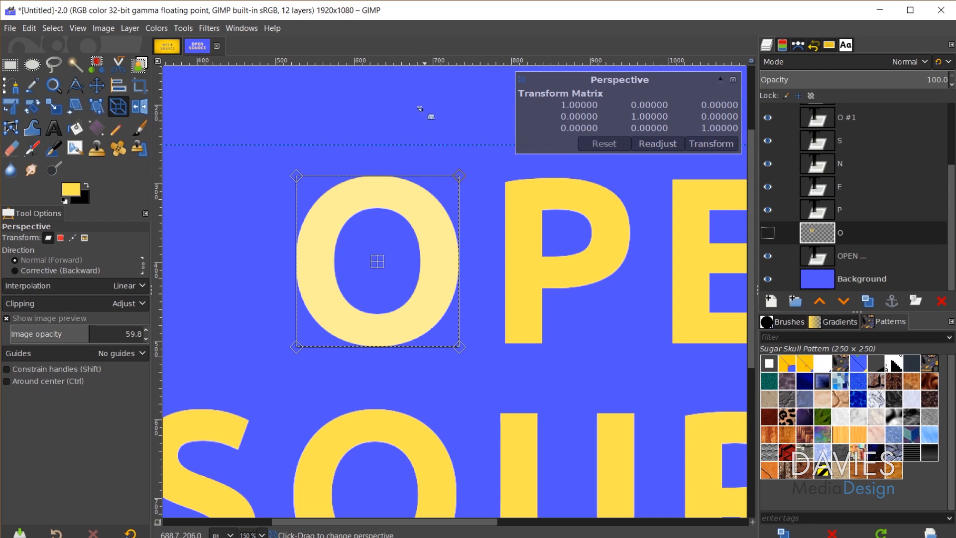
{"action": "left_click_drag", "start_coordinate": [417, 62], "coordinate": [441, 315]}
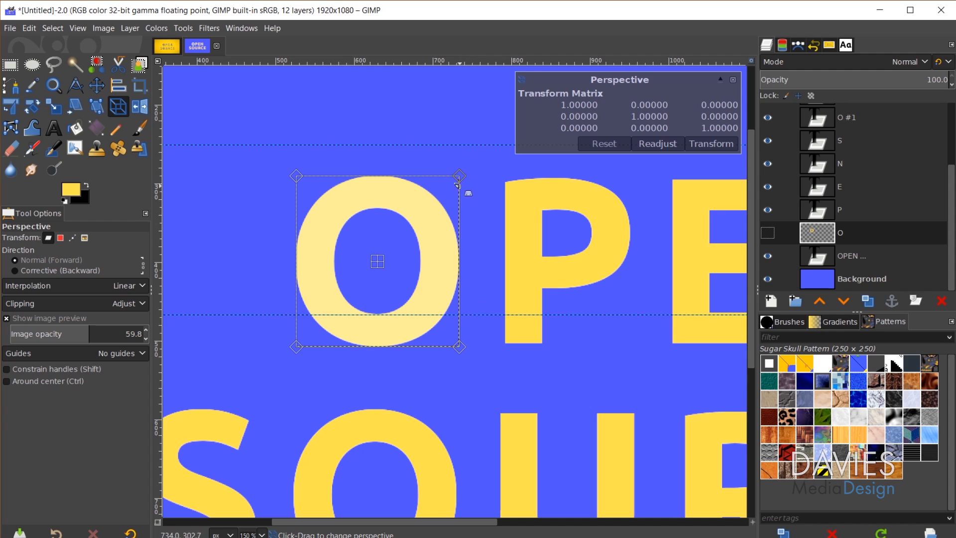
- Perspective-transform the yellow O of OPEN so its right corners move inward and up to the two guides
{"action": "left_click_drag", "start_coordinate": [459, 178], "coordinate": [410, 148]}
{"action": "left_click_drag", "start_coordinate": [458, 347], "coordinate": [405, 315]}
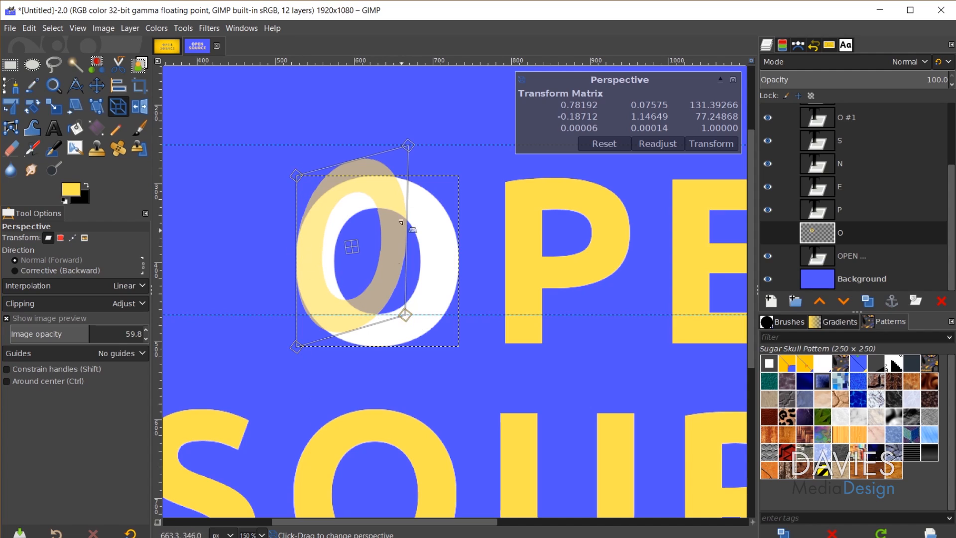
{"action": "left_click_drag", "start_coordinate": [409, 148], "coordinate": [405, 147]}
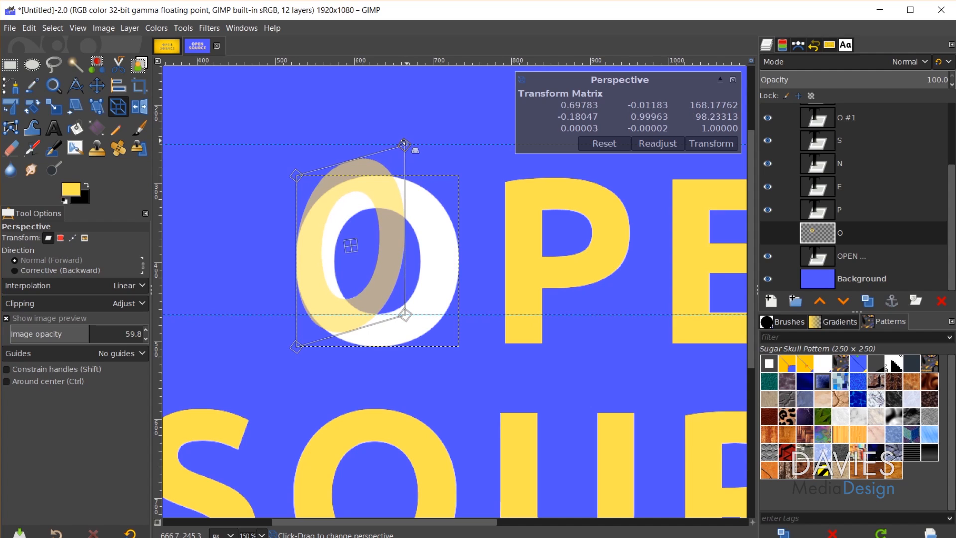
{"action": "mouse_move", "coordinate": [405, 147]}
{"action": "left_mouse_down"}
{"action": "mouse_move", "coordinate": [336, 146]}
{"action": "mouse_move", "coordinate": [407, 146]}
{"action": "left_mouse_up"}
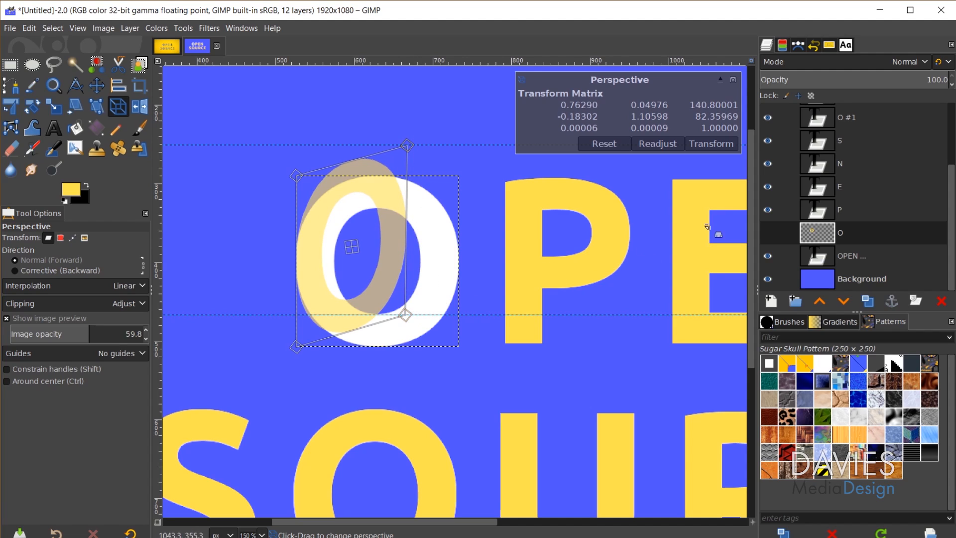
{"action": "left_click", "coordinate": [711, 143]}
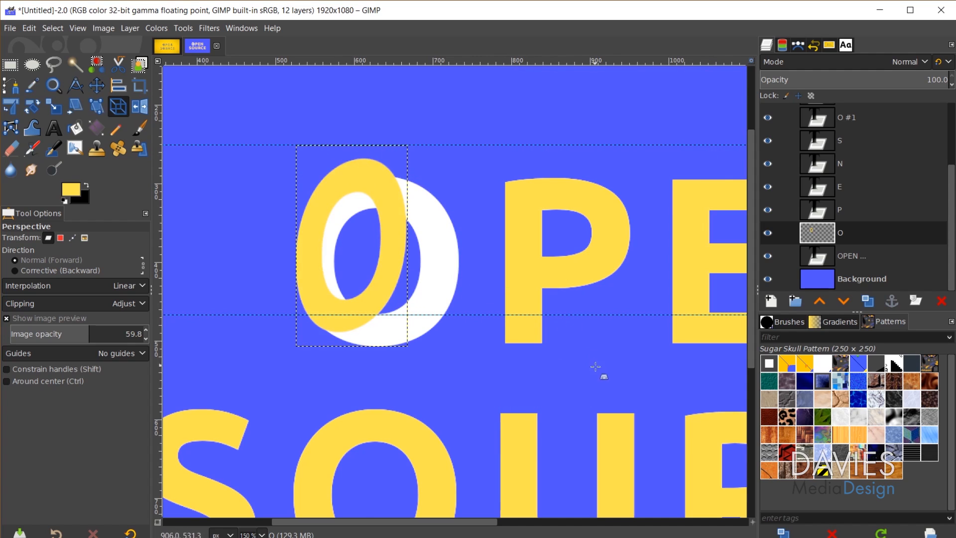
- Crop the P layer to its content
{"action": "scroll", "coordinate": [608, 404], "scroll_direction": "down", "scroll_amount": 3}
{"action": "left_click_drag", "start_coordinate": [600, 524], "coordinate": [625, 521]}
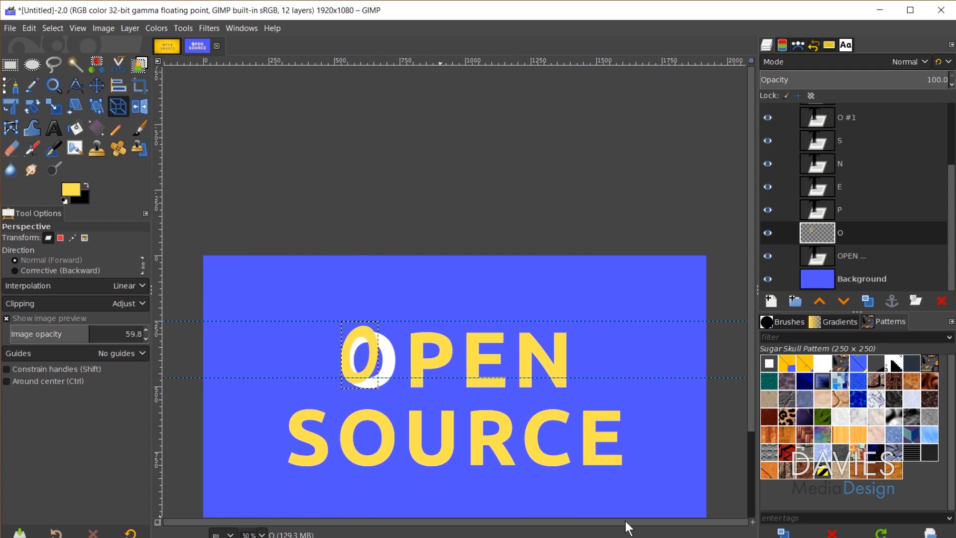
{"action": "scroll", "coordinate": [420, 357], "scroll_direction": "up", "scroll_amount": 3}
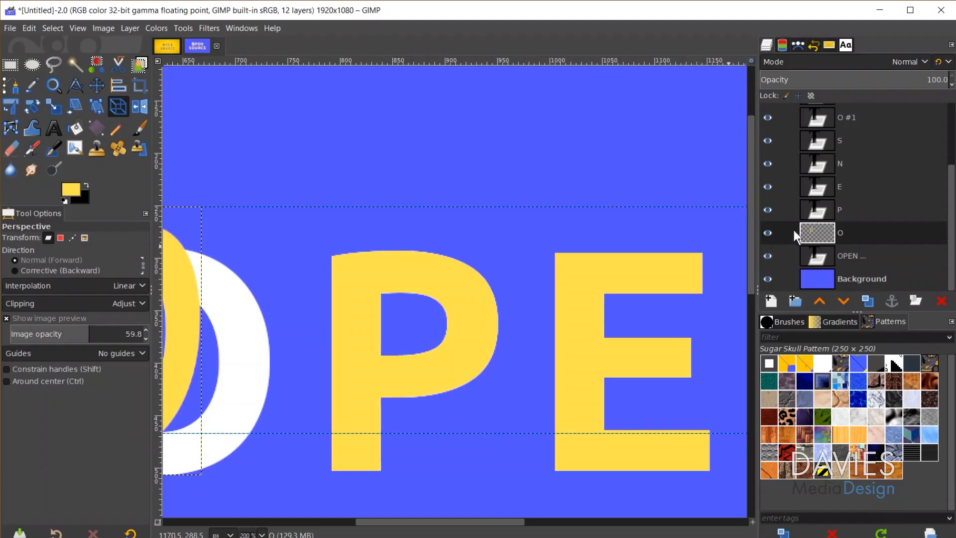
{"action": "left_click", "coordinate": [824, 210]}
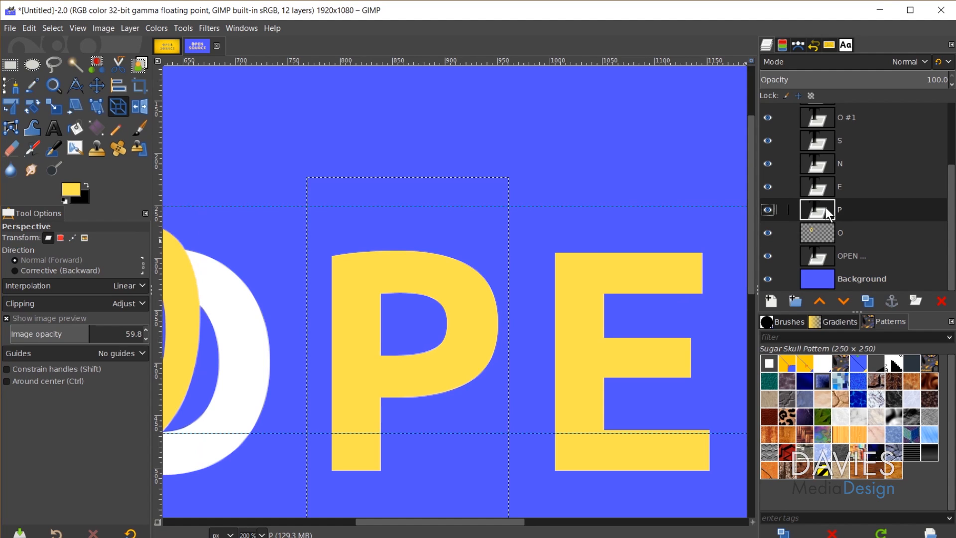
{"action": "left_click", "coordinate": [130, 29]}
{"action": "left_click", "coordinate": [183, 331]}
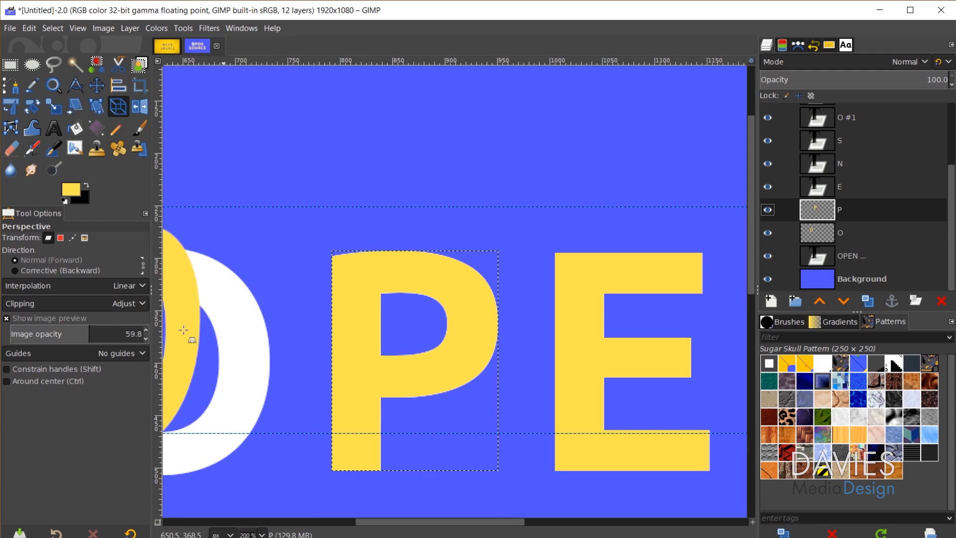
- Perspective-transform the yellow P so its right corners shift inward and up to the guides, like the O
{"action": "left_click", "coordinate": [467, 331]}
{"action": "left_click_drag", "start_coordinate": [499, 252], "coordinate": [424, 205]}
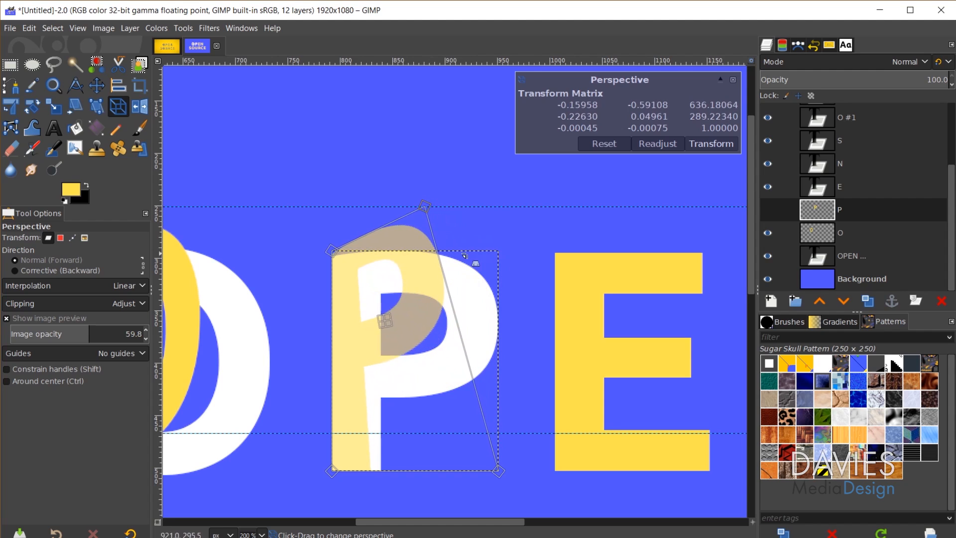
{"action": "left_click_drag", "start_coordinate": [498, 471], "coordinate": [425, 433]}
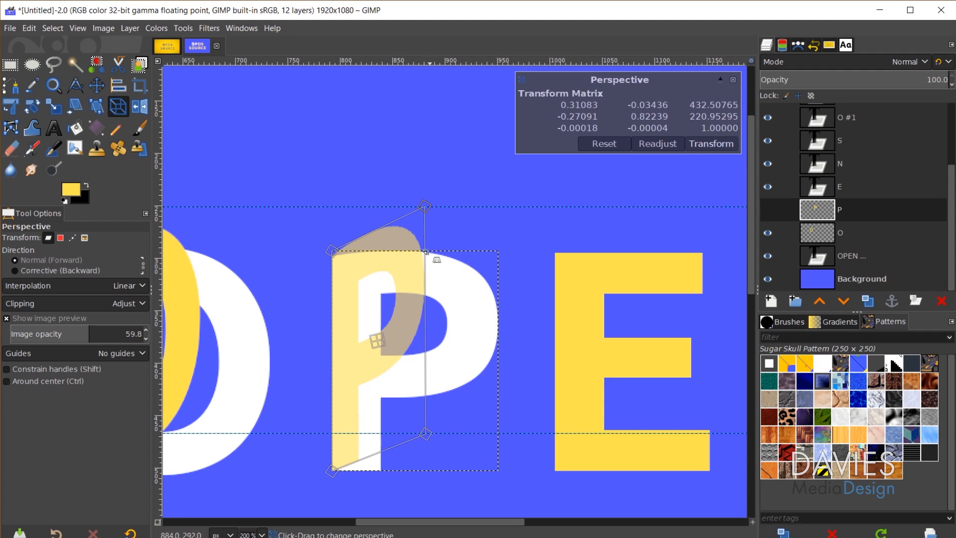
{"action": "left_click_drag", "start_coordinate": [422, 208], "coordinate": [427, 212]}
{"action": "left_click", "coordinate": [699, 144]}
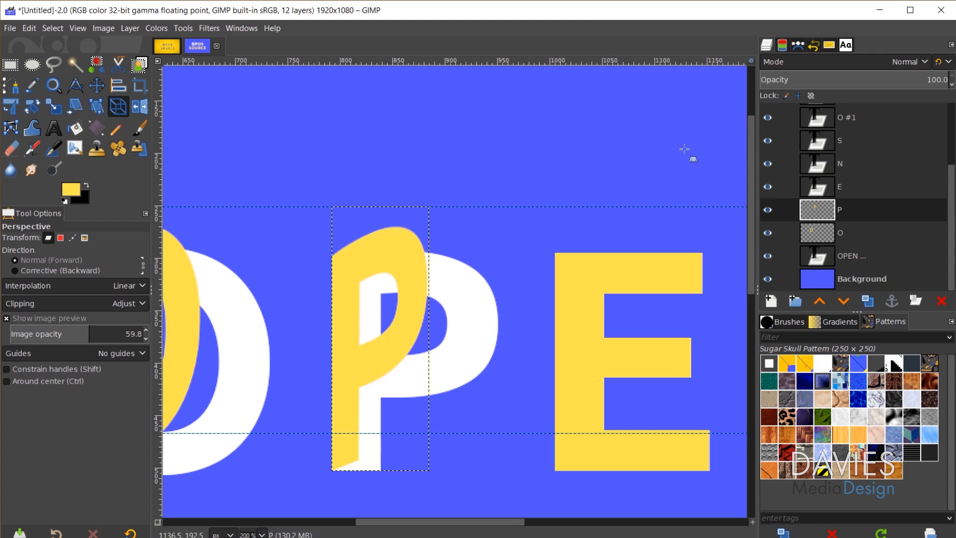
- Crop the E layer of OPEN to its content
{"action": "scroll", "coordinate": [387, 383], "scroll_direction": "down", "scroll_amount": 1, "text": "ctrl"}
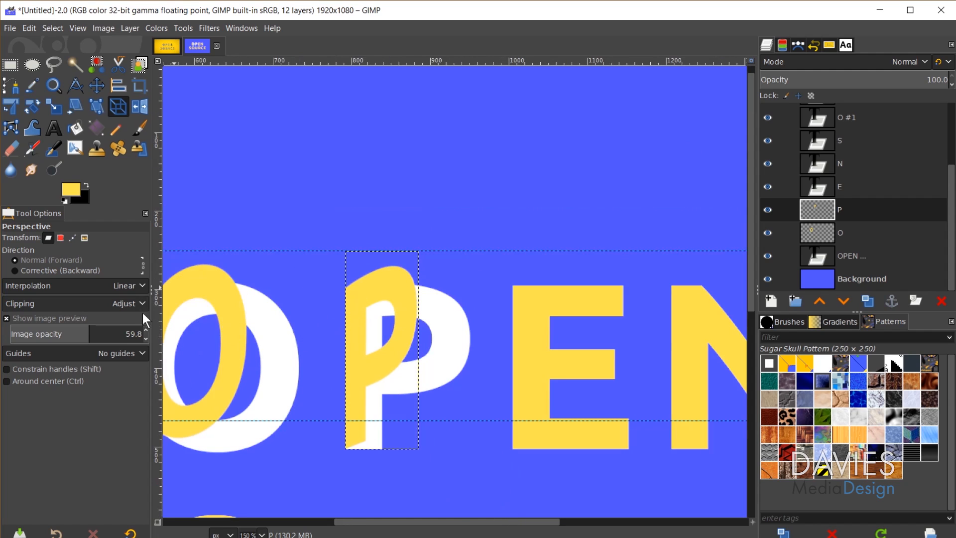
{"action": "left_click_drag", "start_coordinate": [485, 522], "coordinate": [542, 515]}
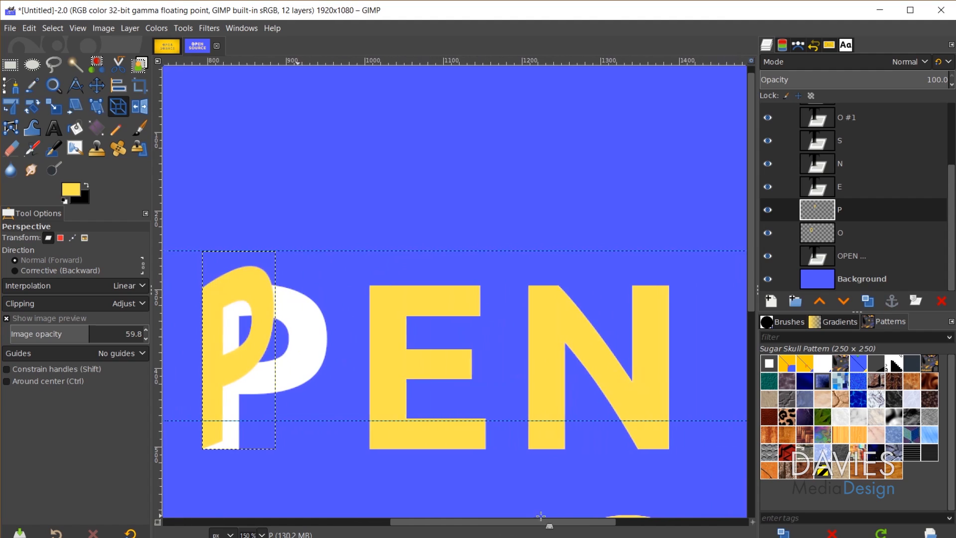
{"action": "scroll", "coordinate": [478, 429], "scroll_direction": "down", "scroll_amount": 3, "text": "ctrl"}
{"action": "scroll", "coordinate": [488, 433], "scroll_direction": "up", "scroll_amount": 3, "text": "ctrl"}
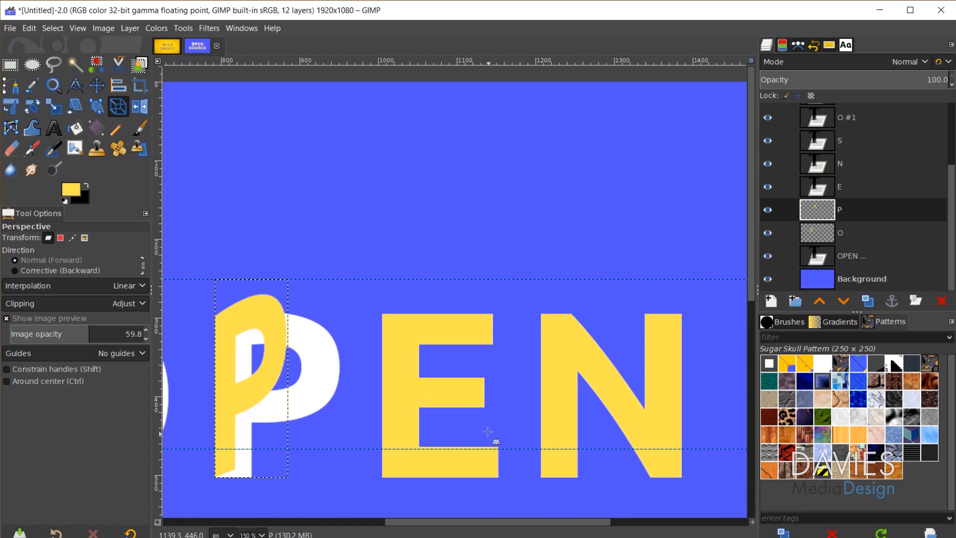
{"action": "scroll", "coordinate": [452, 406], "scroll_direction": "down", "scroll_amount": 1}
{"action": "left_click", "coordinate": [835, 190]}
{"action": "left_click", "coordinate": [130, 27]}
{"action": "left_click", "coordinate": [179, 334]}
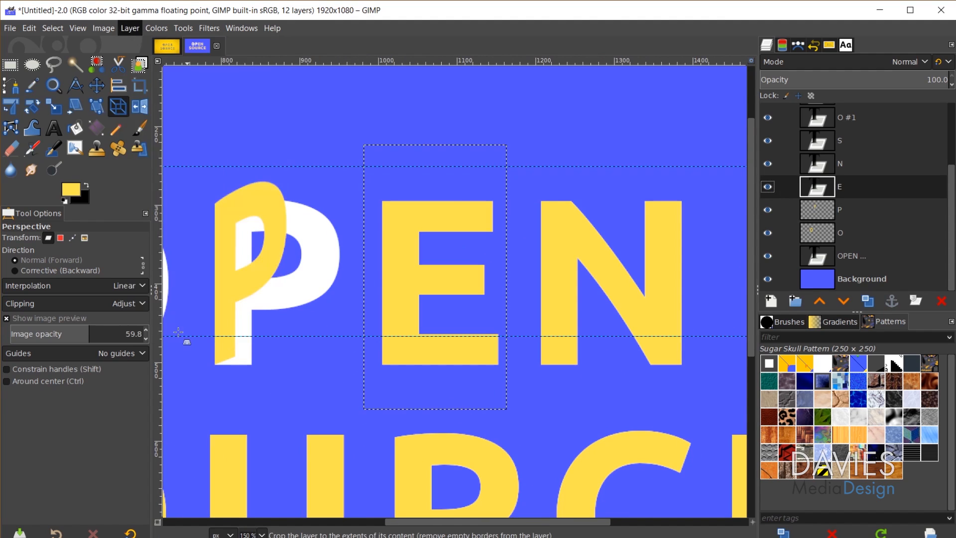
- Perspective-transform the yellow E of OPEN, bringing its right corners inward and up to the guides
{"action": "left_click", "coordinate": [411, 215]}
{"action": "left_click_drag", "start_coordinate": [499, 201], "coordinate": [459, 167]}
{"action": "left_click_drag", "start_coordinate": [499, 365], "coordinate": [455, 336]}
{"action": "left_click", "coordinate": [704, 143]}
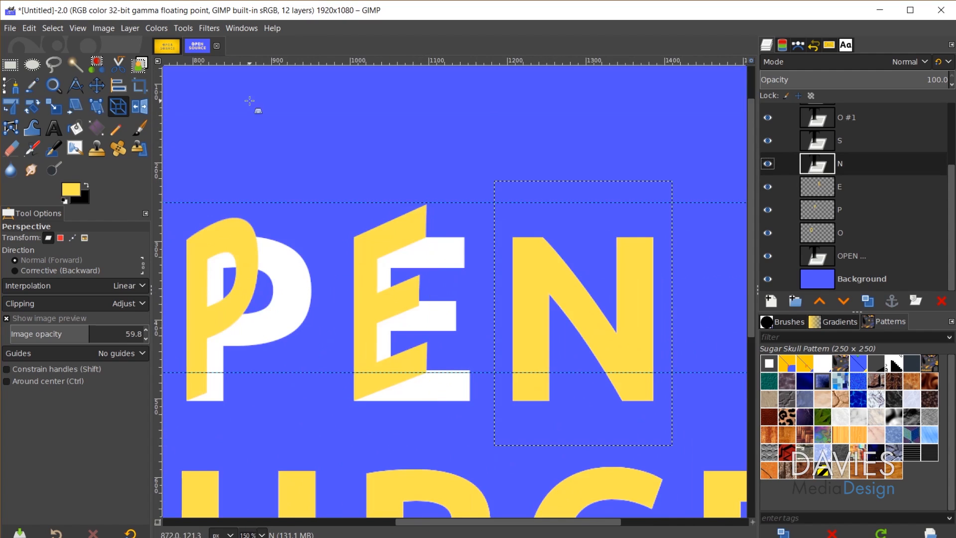
- Crop the N layer to its content and perspective-transform it with its right corners pulled in and up to the guides
{"action": "left_click", "coordinate": [127, 27]}
{"action": "left_click", "coordinate": [158, 332]}
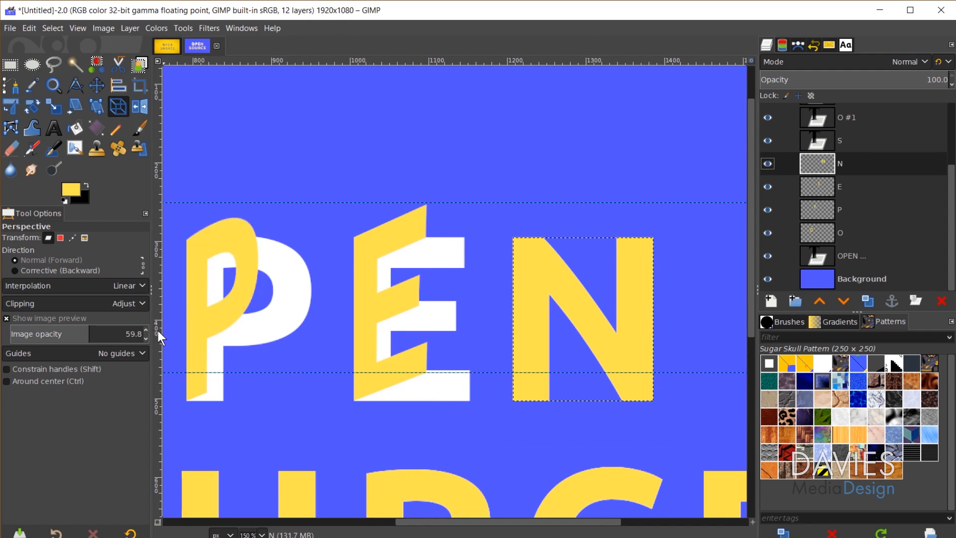
{"action": "left_click", "coordinate": [533, 296]}
{"action": "left_click_drag", "start_coordinate": [653, 238], "coordinate": [603, 203]}
{"action": "left_click_drag", "start_coordinate": [653, 400], "coordinate": [604, 374]}
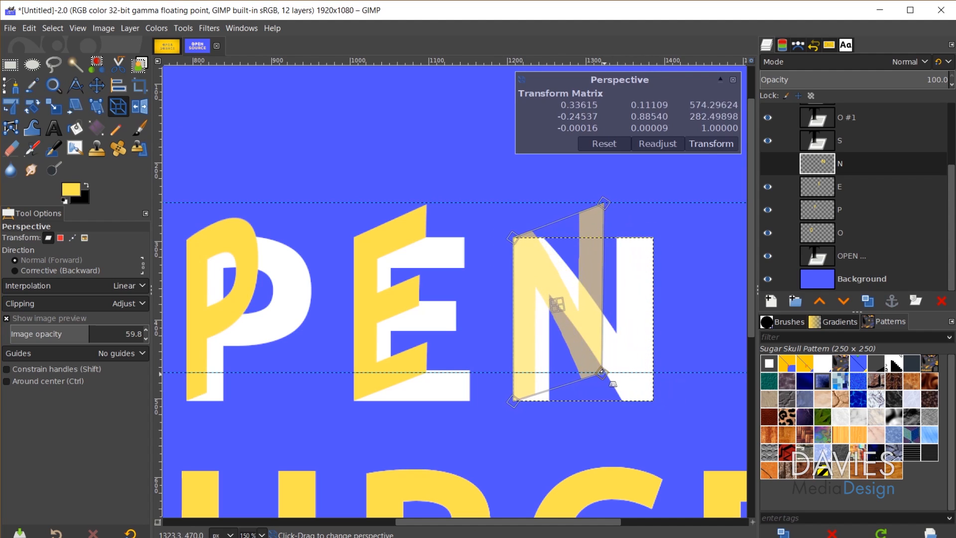
{"action": "left_click", "coordinate": [710, 144]}
- Crop the S layer of SOURCE to its content
{"action": "scroll", "coordinate": [405, 303], "scroll_direction": "down", "scroll_amount": 2}
{"action": "scroll", "coordinate": [324, 416], "scroll_direction": "up", "scroll_amount": 3}
{"action": "scroll", "coordinate": [846, 195], "scroll_direction": "up", "scroll_amount": 2}
{"action": "left_click", "coordinate": [845, 194]}
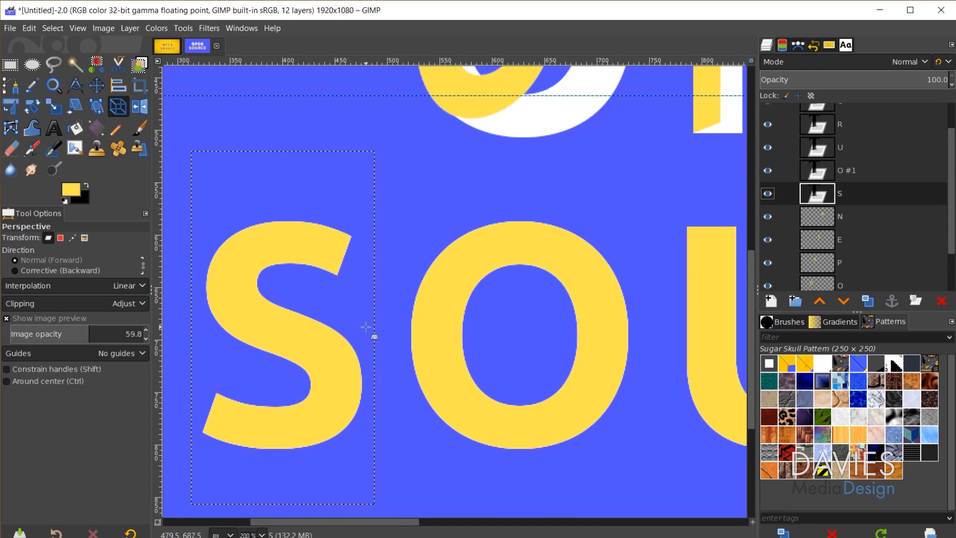
{"action": "left_click", "coordinate": [127, 28]}
{"action": "left_click", "coordinate": [159, 331]}
- Place two horizontal guides for SOURCE, one slightly above the letter tops and one slightly above the baseline
{"action": "scroll", "coordinate": [428, 319], "scroll_direction": "down", "scroll_amount": 2}
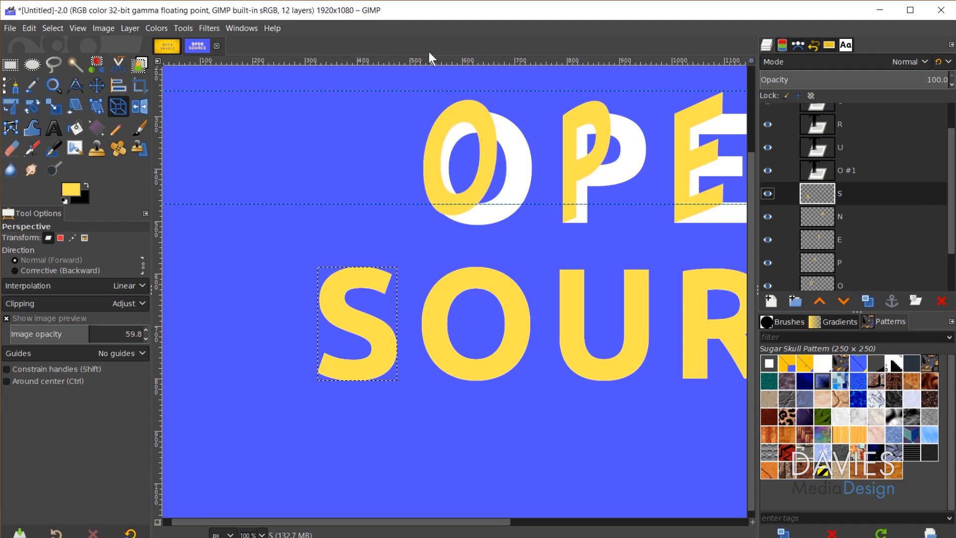
{"action": "left_click_drag", "start_coordinate": [434, 60], "coordinate": [460, 247]}
{"action": "left_click_drag", "start_coordinate": [396, 59], "coordinate": [429, 361]}
{"action": "left_click", "coordinate": [135, 28]}
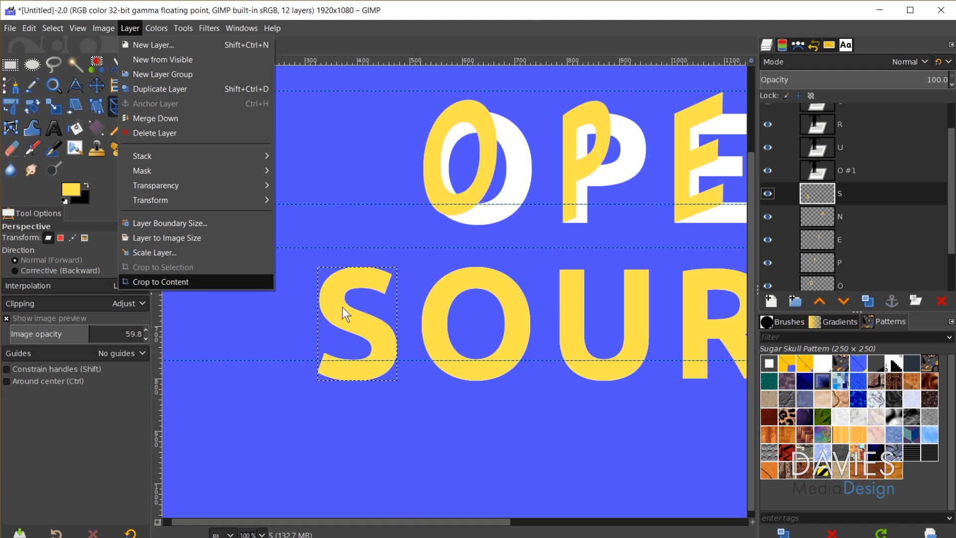
{"action": "left_click", "coordinate": [360, 42]}
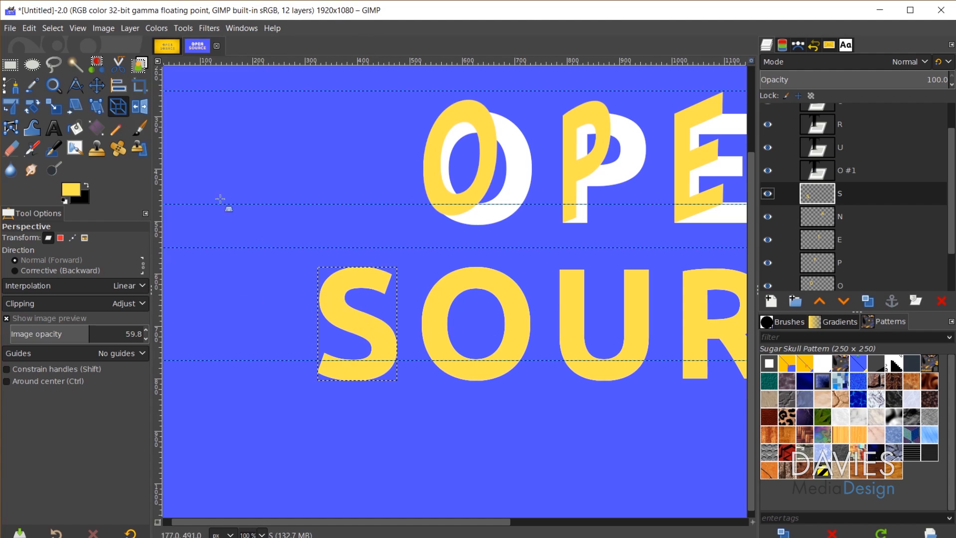
- Perspective-transform the yellow S so its right corners move inward and up to the SOURCE guides
{"action": "left_click", "coordinate": [342, 295]}
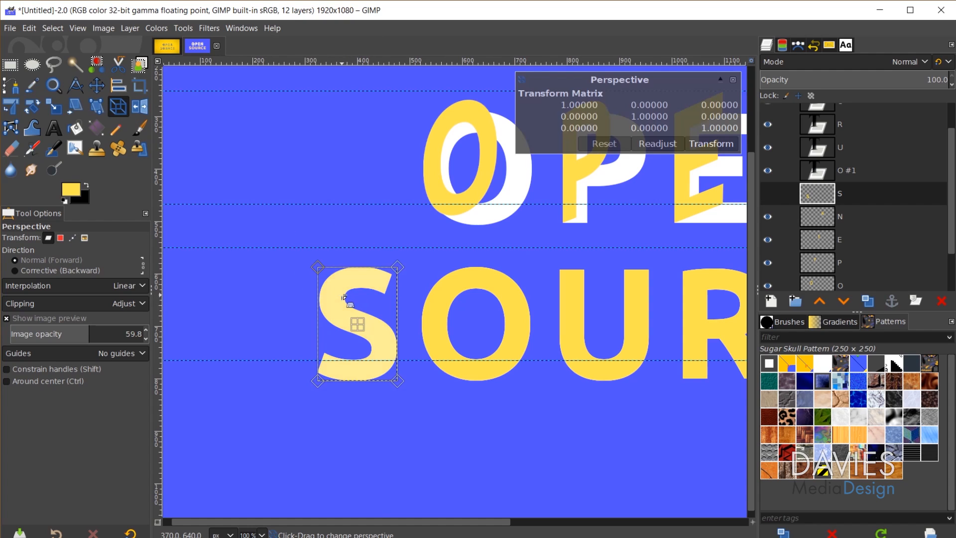
{"action": "left_click_drag", "start_coordinate": [396, 272], "coordinate": [372, 250]}
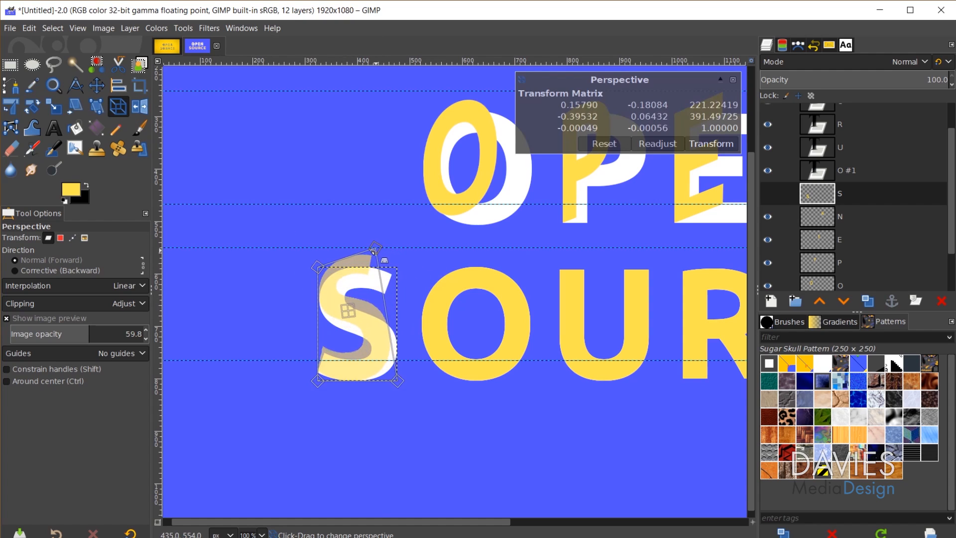
{"action": "left_click_drag", "start_coordinate": [398, 381], "coordinate": [369, 359]}
{"action": "left_click_drag", "start_coordinate": [374, 248], "coordinate": [371, 248]}
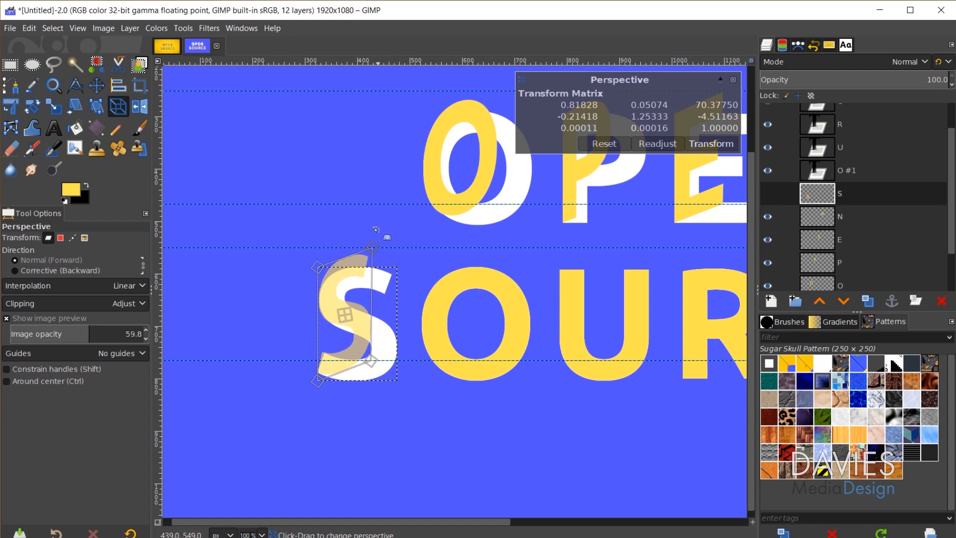
{"action": "left_click", "coordinate": [714, 143]}
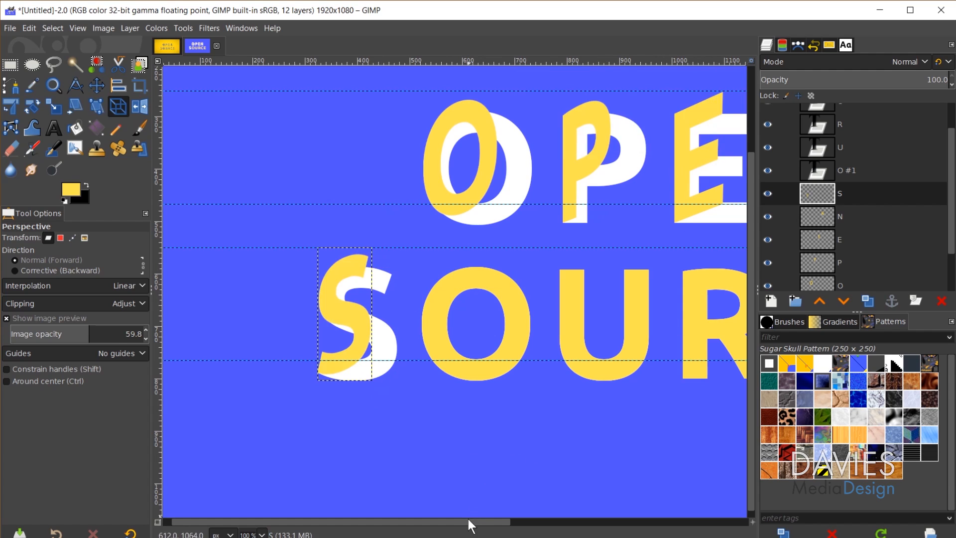
- Crop the O #1 layer to its content and perspective-transform it with its right corners pulled in to the SOURCE guides
{"action": "left_click_drag", "start_coordinate": [472, 522], "coordinate": [534, 521]}
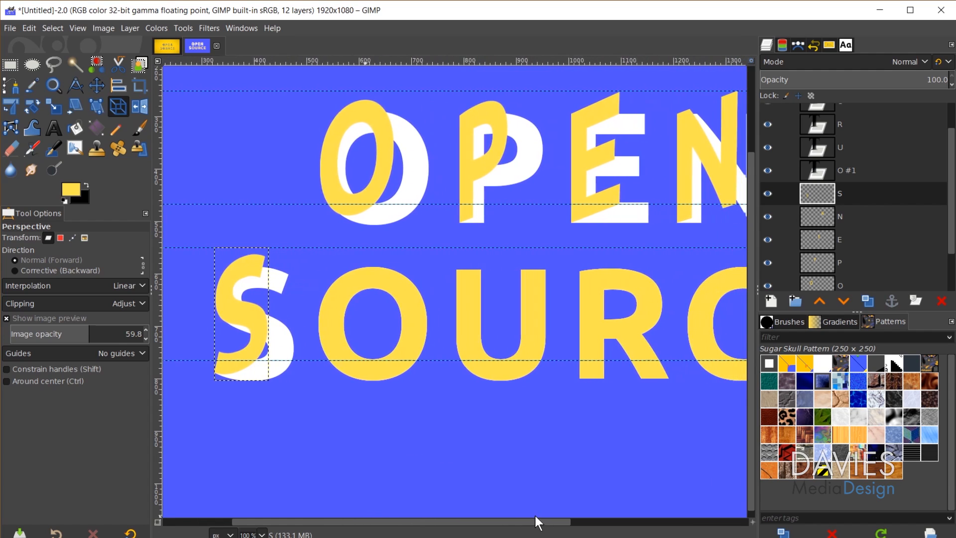
{"action": "left_click", "coordinate": [819, 168]}
{"action": "left_click", "coordinate": [130, 28]}
{"action": "left_click", "coordinate": [165, 334]}
{"action": "left_click", "coordinate": [406, 286]}
{"action": "left_click_drag", "start_coordinate": [426, 267], "coordinate": [388, 248]}
{"action": "left_click_drag", "start_coordinate": [426, 380], "coordinate": [388, 360]}
{"action": "left_click", "coordinate": [711, 144]}
- Crop the U layer to its content and perspective-transform it with its right corners pulled in to the SOURCE guides
{"action": "scroll", "coordinate": [846, 192], "scroll_direction": "up", "scroll_amount": 2}
{"action": "left_click", "coordinate": [846, 188]}
{"action": "left_click", "coordinate": [130, 29]}
{"action": "left_click", "coordinate": [179, 333]}
{"action": "left_click", "coordinate": [547, 276]}
{"action": "left_click_drag", "start_coordinate": [545, 271], "coordinate": [514, 248]}
{"action": "left_click_drag", "start_coordinate": [545, 380], "coordinate": [510, 360]}
{"action": "left_click", "coordinate": [711, 144]}
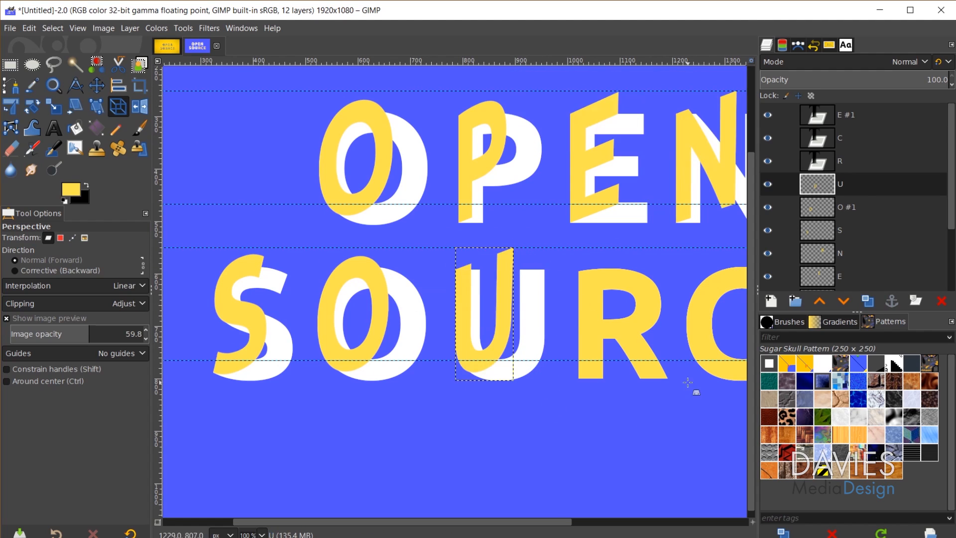
- Crop the R layer to its content and perspective-transform it with its right corners pulled in to the SOURCE guides
{"action": "scroll", "coordinate": [688, 382], "scroll_direction": "right", "scroll_amount": 5}
{"action": "left_click", "coordinate": [846, 161]}
{"action": "left_click", "coordinate": [130, 28]}
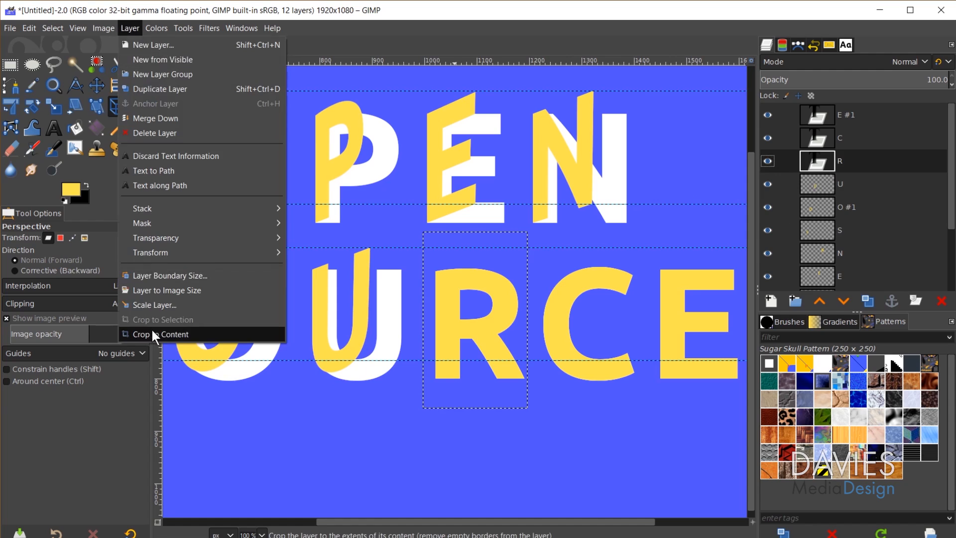
{"action": "left_click", "coordinate": [155, 335]}
{"action": "left_click", "coordinate": [535, 281]}
{"action": "left_click_drag", "start_coordinate": [525, 268], "coordinate": [491, 247]}
{"action": "left_click_drag", "start_coordinate": [525, 379], "coordinate": [492, 360]}
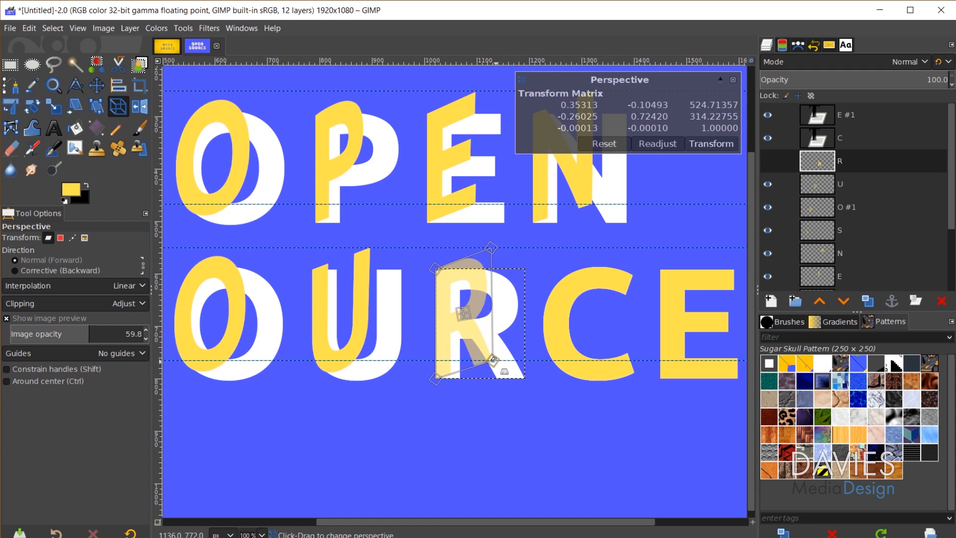
{"action": "left_click", "coordinate": [711, 144]}
- Crop the C layer to its content and perspective-transform it, moving its right corners inward and up toward the SOURCE guides
{"action": "left_click", "coordinate": [841, 138]}
{"action": "left_click", "coordinate": [130, 28]}
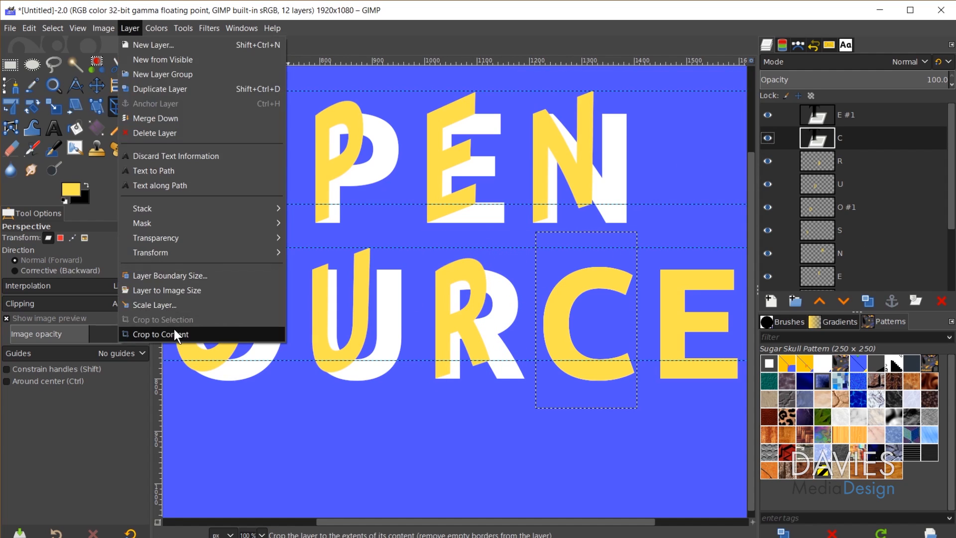
{"action": "left_click", "coordinate": [177, 334]}
{"action": "left_click", "coordinate": [562, 299]}
{"action": "left_click_drag", "start_coordinate": [634, 267], "coordinate": [610, 247]}
{"action": "left_click_drag", "start_coordinate": [634, 381], "coordinate": [605, 367]}
{"action": "left_click", "coordinate": [711, 144]}
- Crop the E #1 layer to its content and perspective-transform it with its right corners pulled in to the SOURCE guides
{"action": "left_click", "coordinate": [822, 121]}
{"action": "left_click_drag", "start_coordinate": [602, 520], "coordinate": [673, 520]}
{"action": "left_click", "coordinate": [130, 28]}
{"action": "left_click", "coordinate": [177, 335]}
{"action": "left_click", "coordinate": [616, 298]}
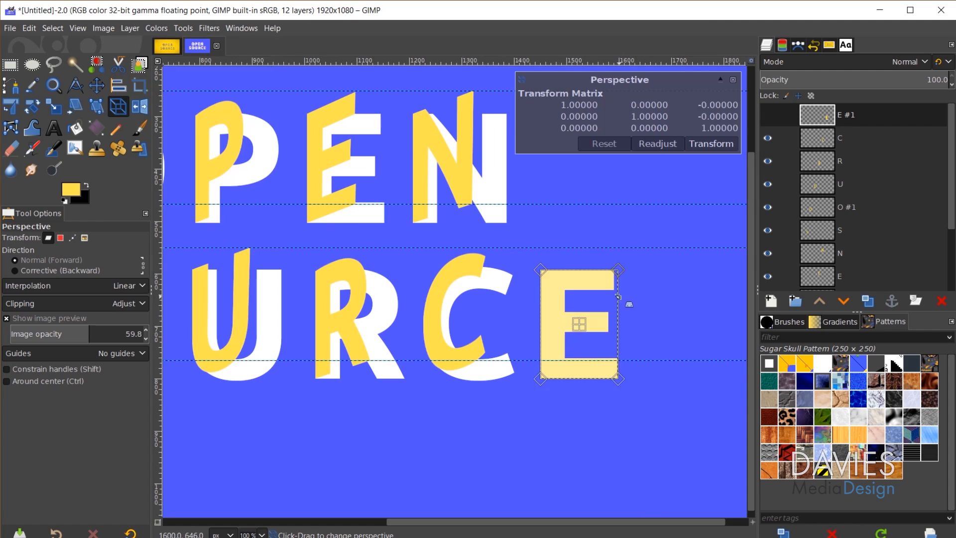
{"action": "left_click_drag", "start_coordinate": [618, 270], "coordinate": [592, 247]}
{"action": "left_click_drag", "start_coordinate": [618, 378], "coordinate": [588, 361]}
{"action": "left_click", "coordinate": [715, 144]}
{"action": "scroll", "coordinate": [397, 305], "scroll_direction": "down", "scroll_amount": 3}
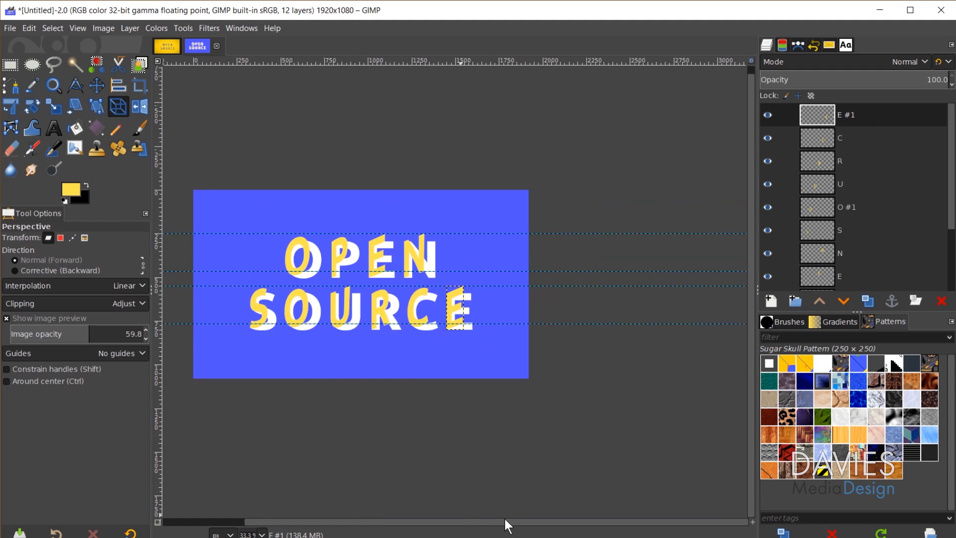
{"action": "scroll", "coordinate": [504, 518], "scroll_direction": "up", "scroll_amount": 1}
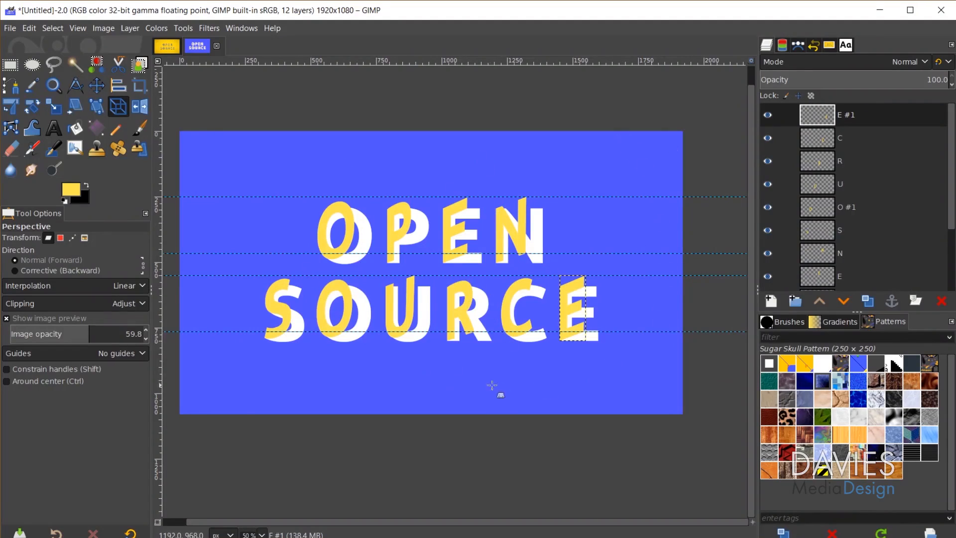
- Set the foreground color to yellow ffda11 and bucket-fill the Background layer with it
{"action": "scroll", "coordinate": [862, 201], "scroll_direction": "down", "scroll_amount": 4}
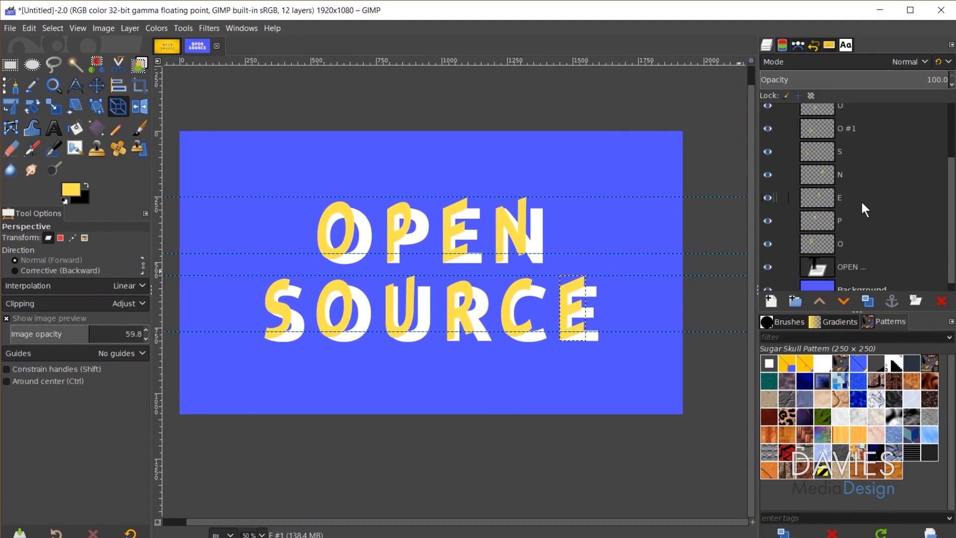
{"action": "left_click", "coordinate": [817, 279]}
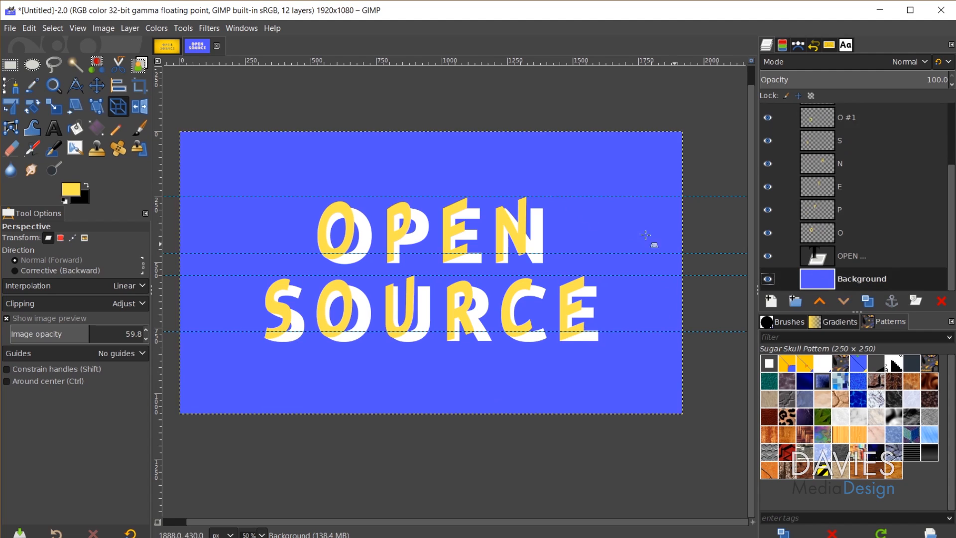
{"action": "left_click", "coordinate": [70, 189]}
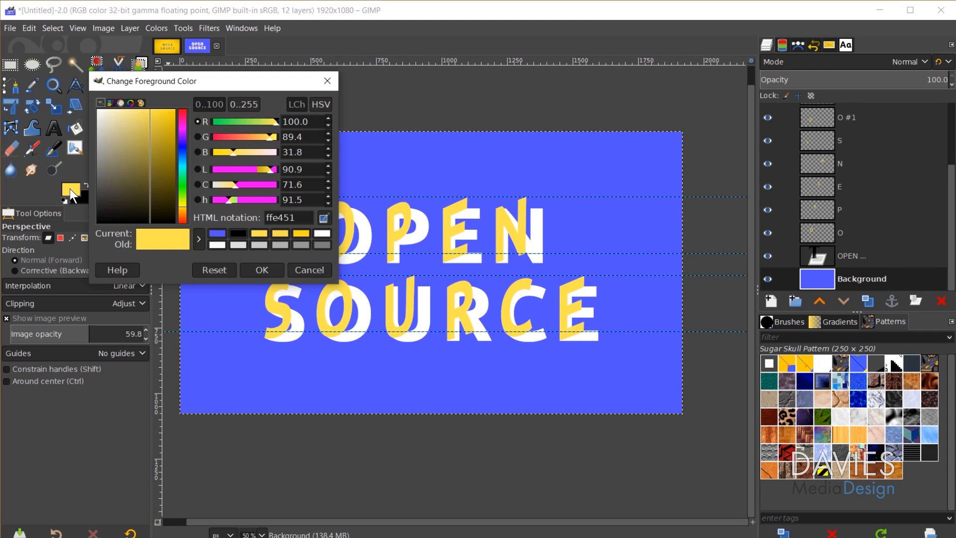
{"action": "left_click", "coordinate": [301, 234]}
{"action": "left_click_drag", "start_coordinate": [294, 215], "coordinate": [262, 217]}
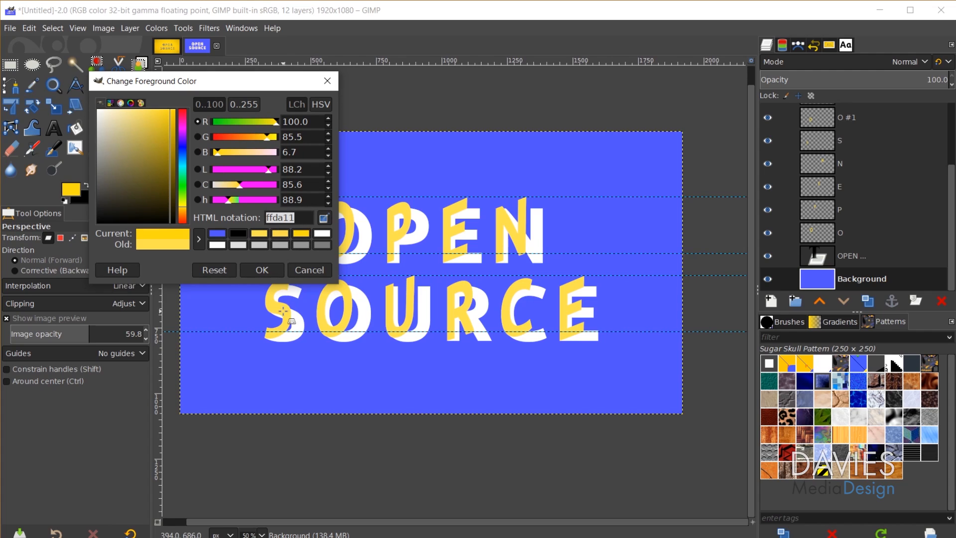
{"action": "left_click", "coordinate": [266, 270]}
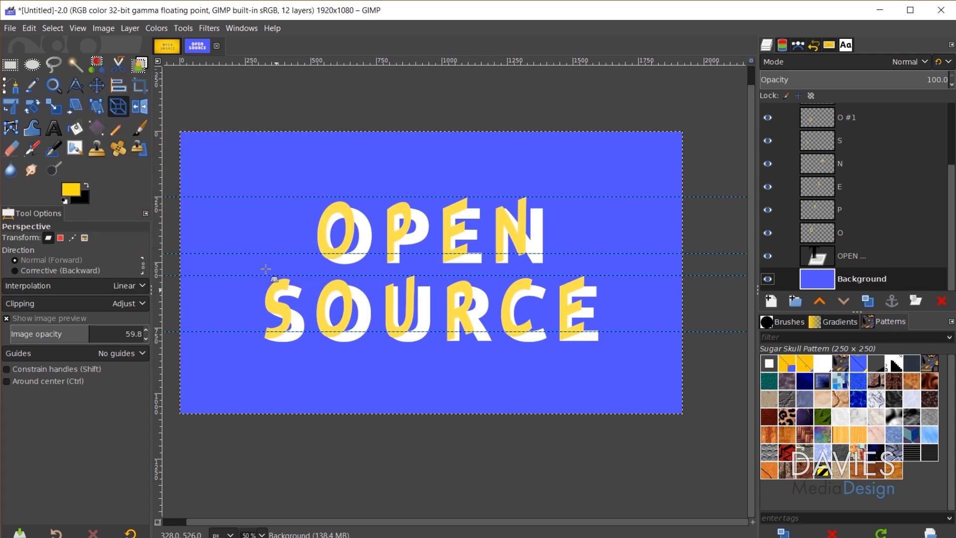
{"action": "key", "text": "shift+b"}
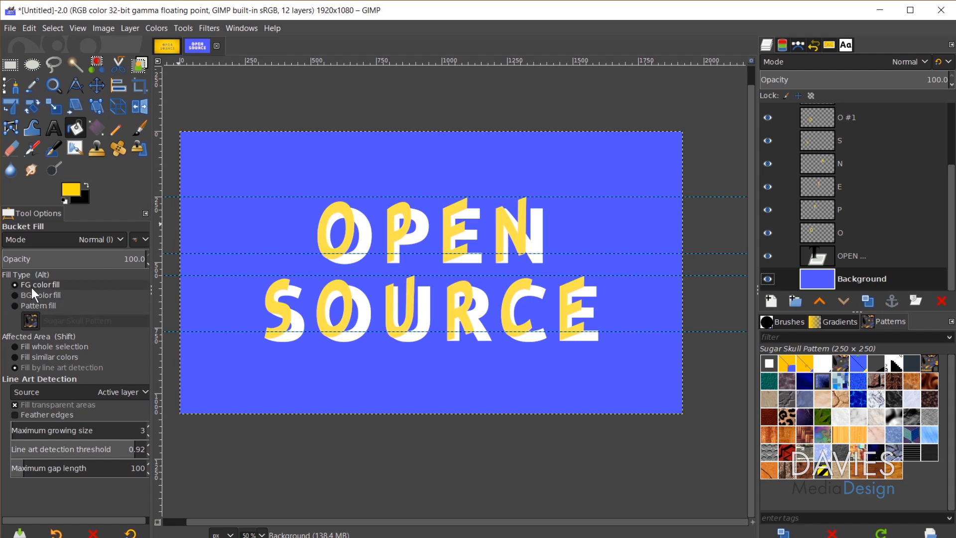
{"action": "left_click", "coordinate": [324, 162]}
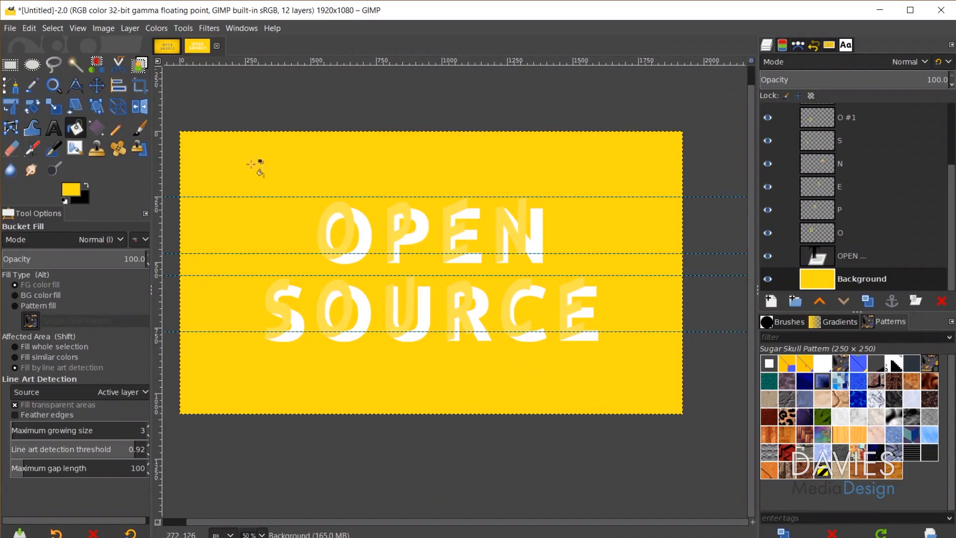
- Set up a Linear FG to Transparent gradient in Multiply mode with 28.6 opacity
{"action": "left_click", "coordinate": [99, 127]}
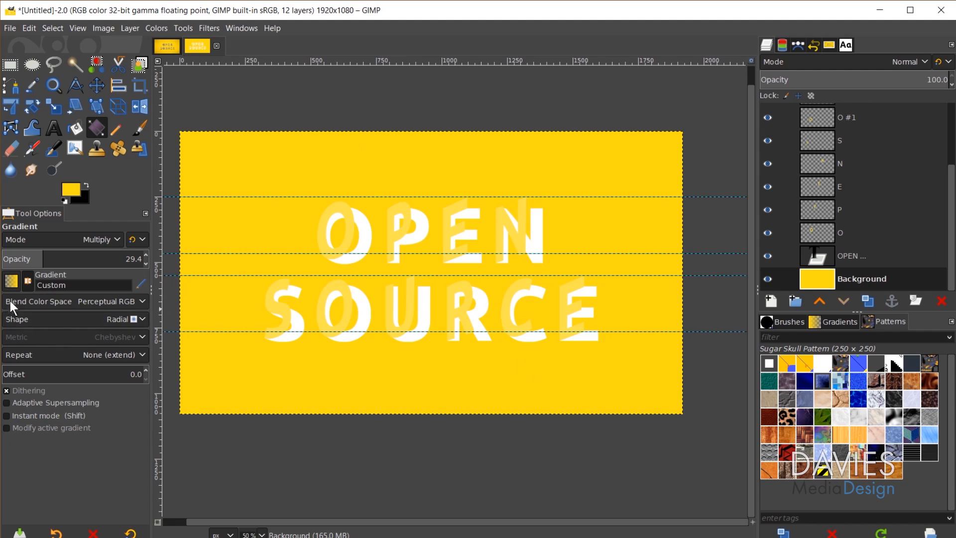
{"action": "left_click", "coordinate": [11, 281]}
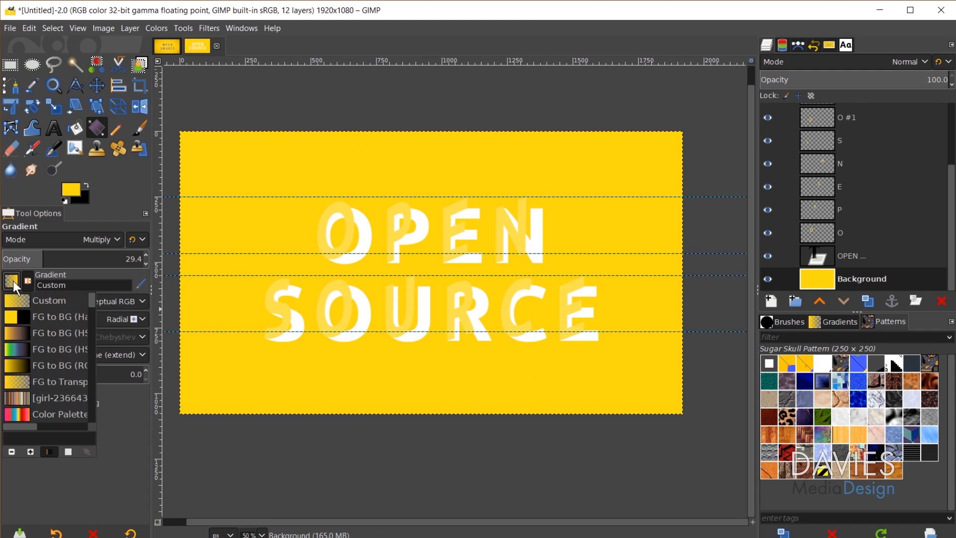
{"action": "left_click", "coordinate": [18, 381]}
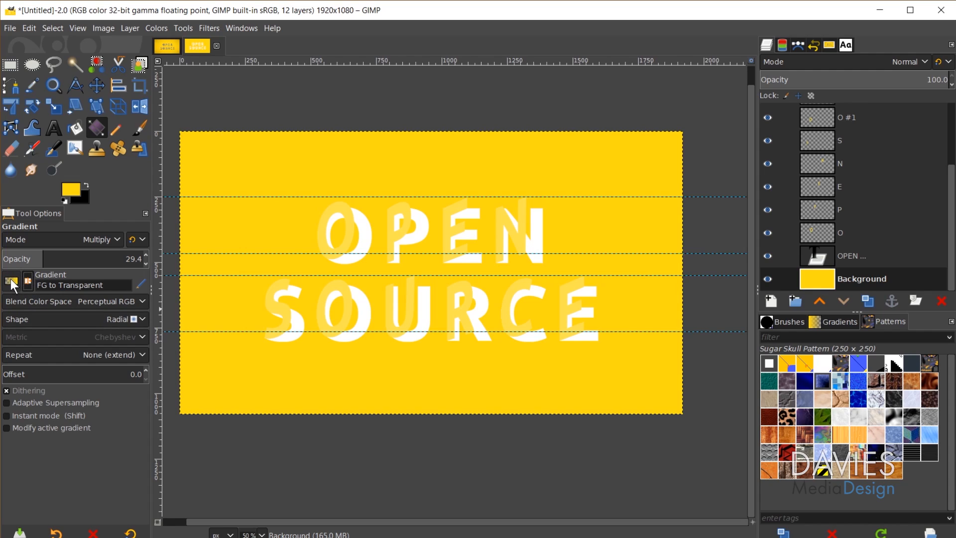
{"action": "left_click_drag", "start_coordinate": [62, 255], "coordinate": [45, 267]}
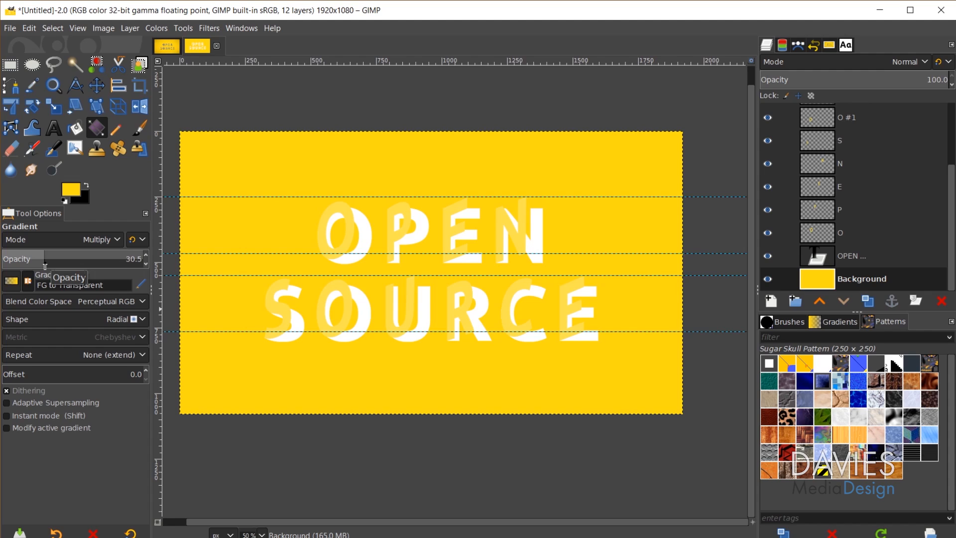
{"action": "left_click", "coordinate": [98, 238]}
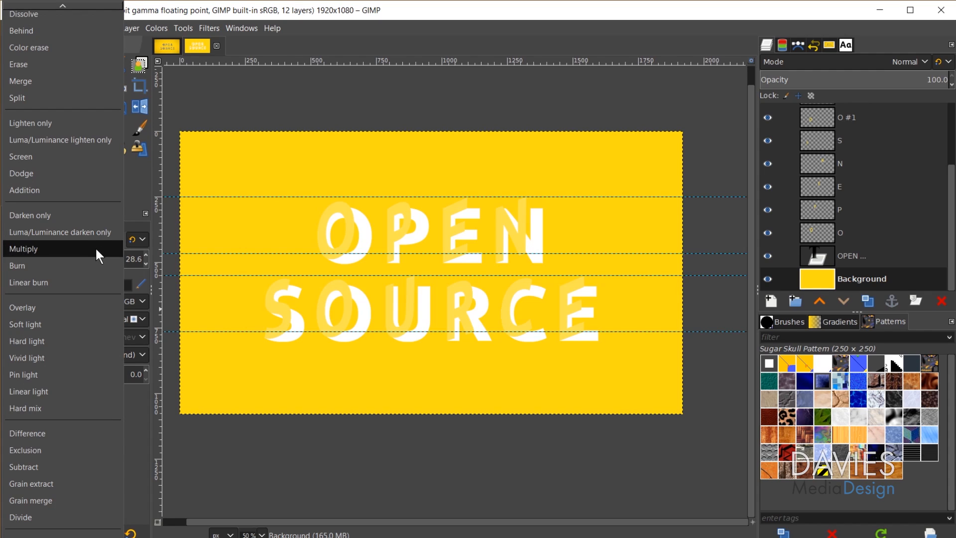
{"action": "left_click", "coordinate": [94, 247]}
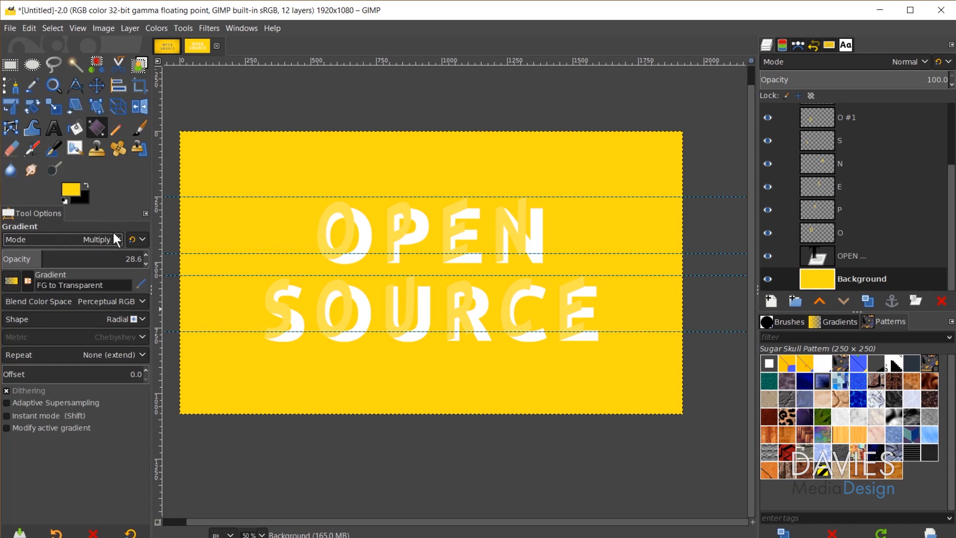
{"action": "left_click", "coordinate": [123, 317]}
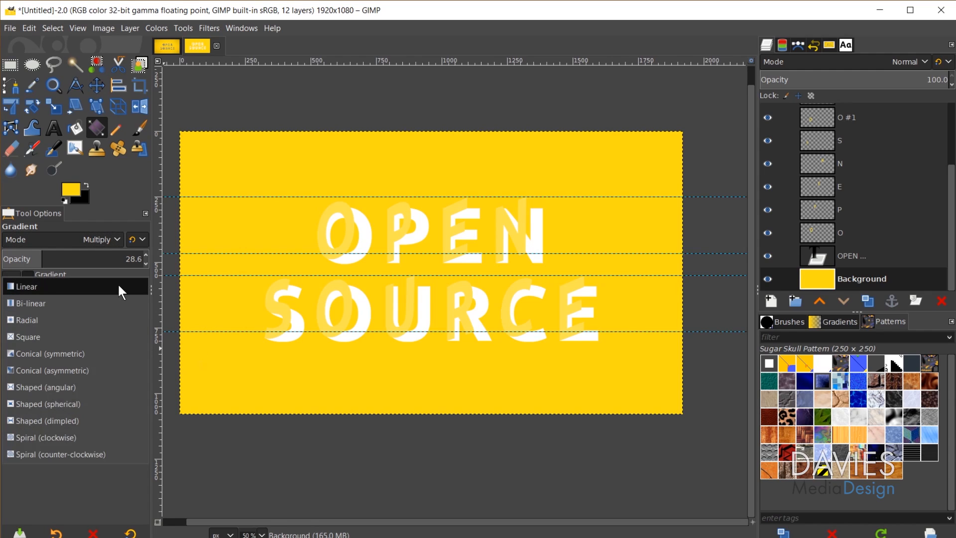
{"action": "left_click", "coordinate": [117, 287]}
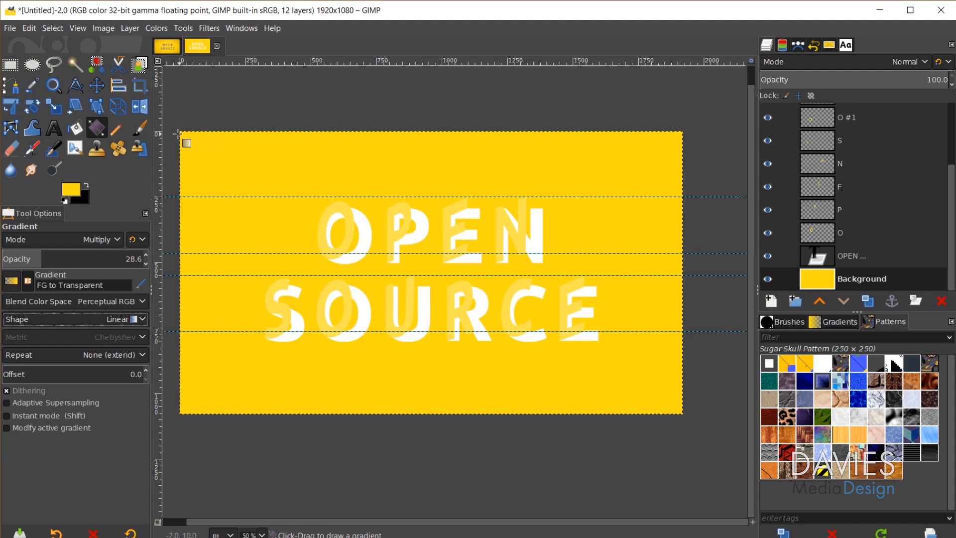
- Apply the gradient diagonally across the Background between its upper-left and lower-right corners, reversed to start at the lower right, with 62.1 opacity
{"action": "left_click_drag", "start_coordinate": [181, 131], "coordinate": [678, 408]}
{"action": "left_click", "coordinate": [28, 281]}
{"action": "left_click", "coordinate": [27, 280]}
{"action": "left_click", "coordinate": [27, 279]}
{"action": "left_click", "coordinate": [27, 280]}
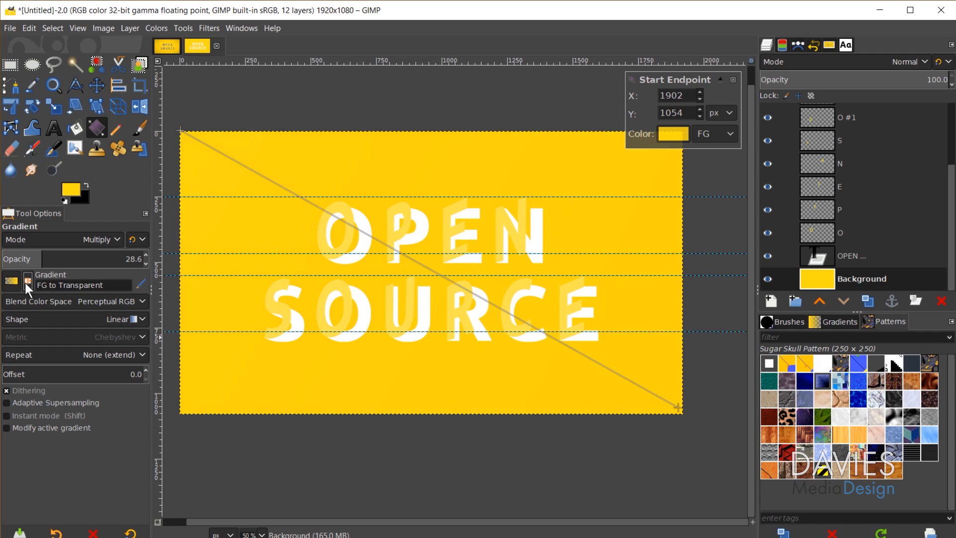
{"action": "left_click_drag", "start_coordinate": [47, 257], "coordinate": [89, 254]}
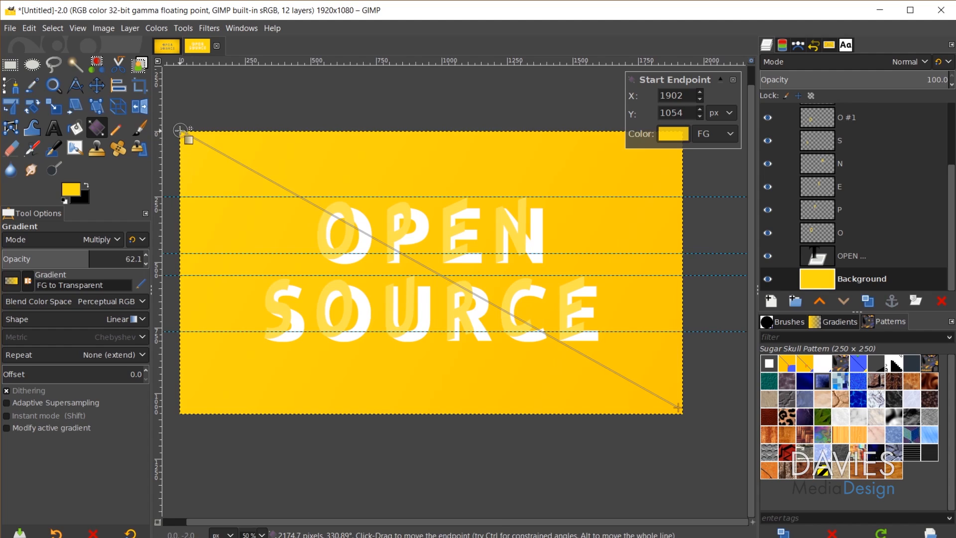
{"action": "left_click", "coordinate": [180, 130]}
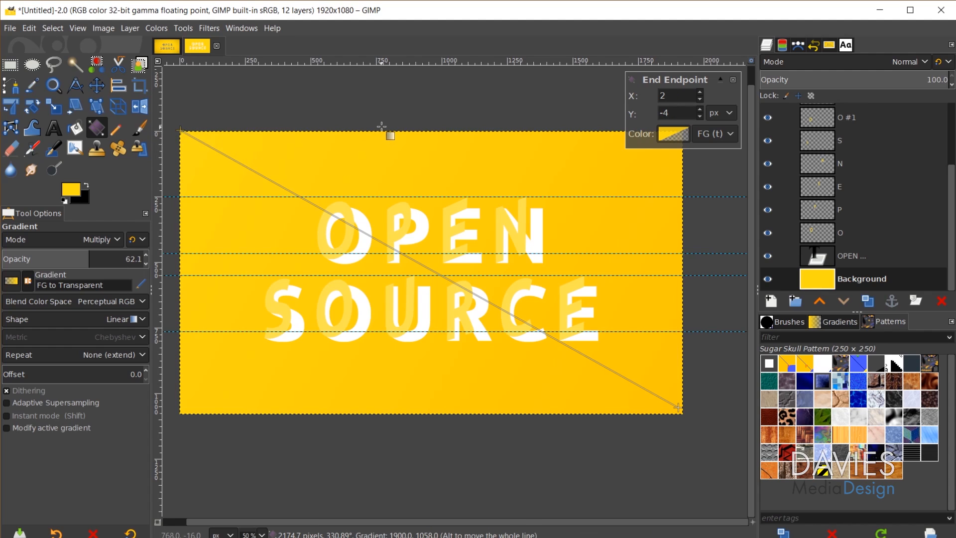
{"action": "key", "text": "Return"}
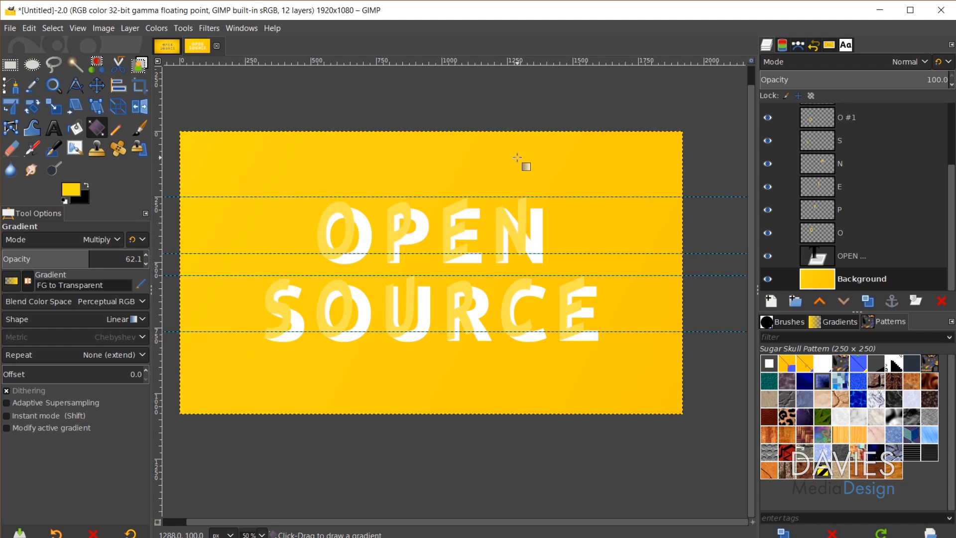
- Remove all four horizontal guides from the canvas with the Move tool
{"action": "key", "text": "m"}
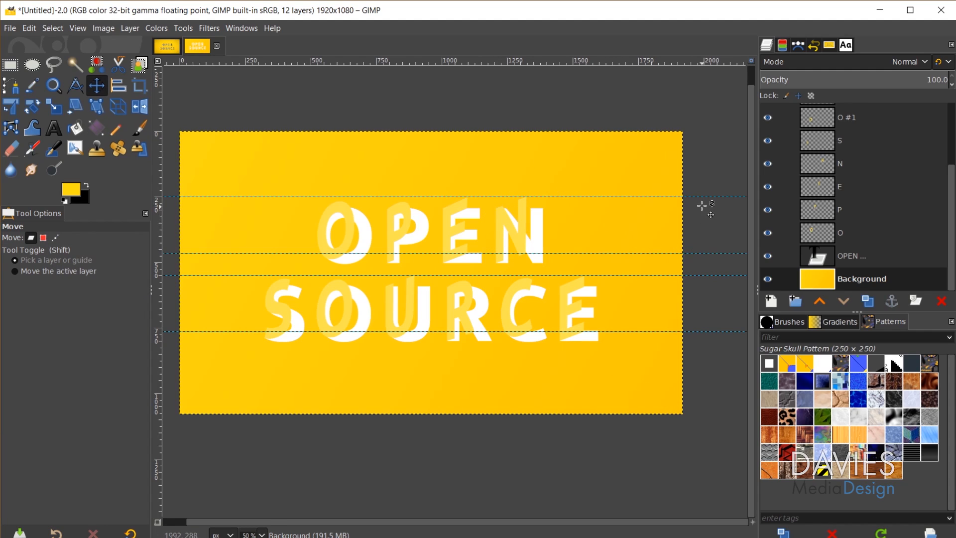
{"action": "left_click_drag", "start_coordinate": [704, 197], "coordinate": [704, 62]}
{"action": "left_click_drag", "start_coordinate": [712, 254], "coordinate": [707, 107]}
{"action": "left_click_drag", "start_coordinate": [712, 275], "coordinate": [713, 112]}
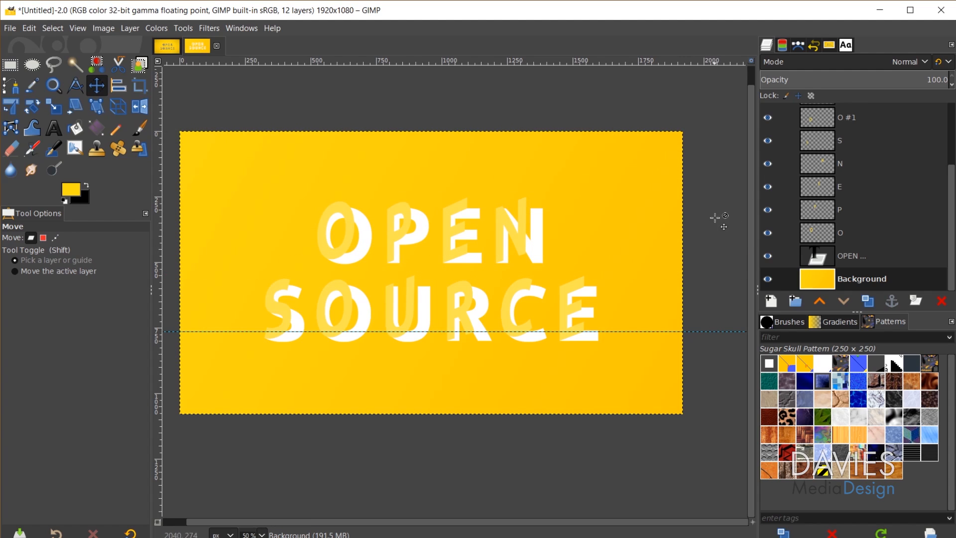
{"action": "left_click_drag", "start_coordinate": [719, 331], "coordinate": [717, 113]}
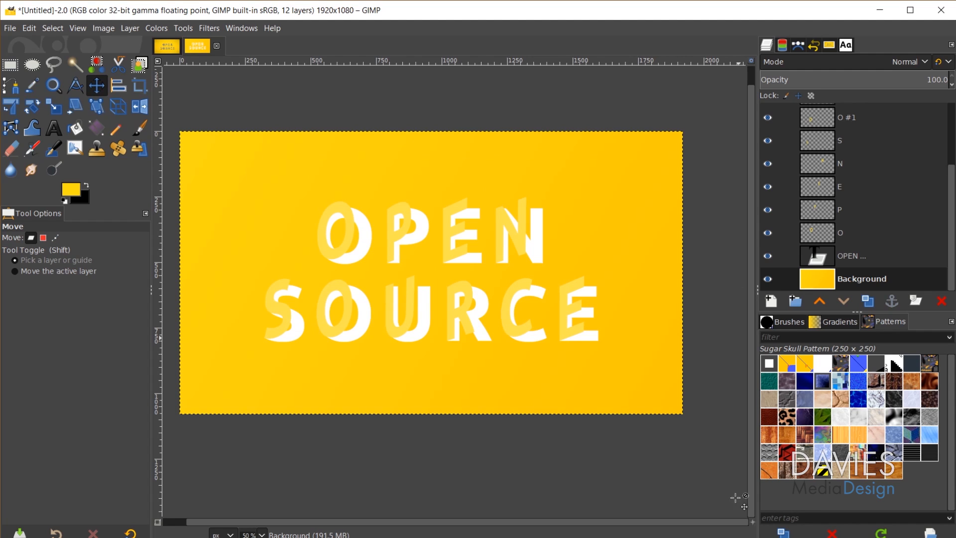
{"action": "left_click_drag", "start_coordinate": [541, 523], "coordinate": [522, 523]}
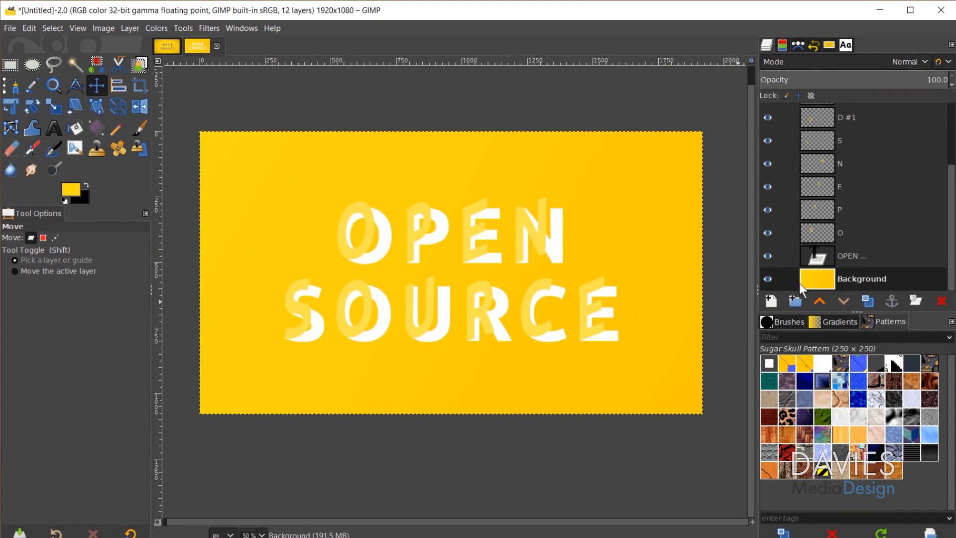
- Select the white OPEN SOURCE text's alpha and add a layer mask to the Background layer from the selection, inverted
{"action": "left_click", "coordinate": [827, 258]}
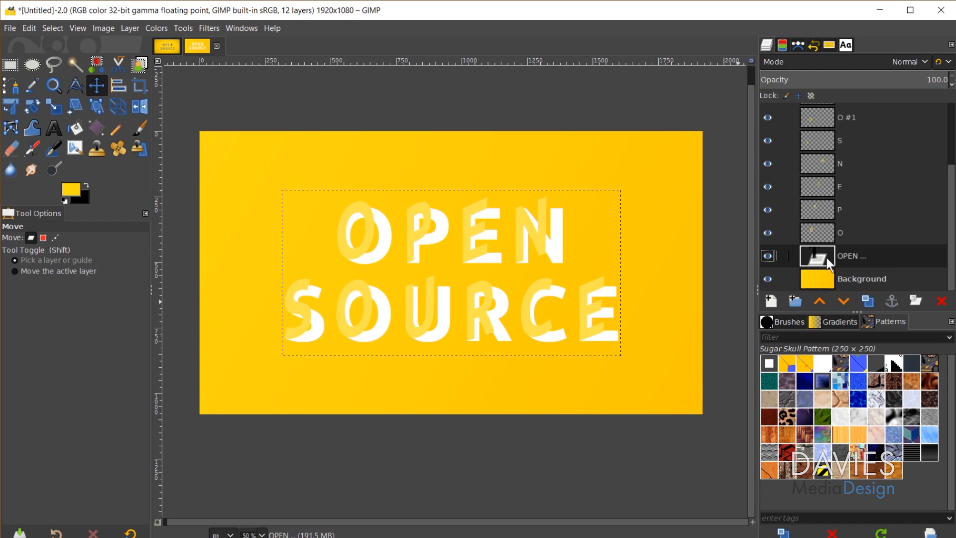
{"action": "left_click", "coordinate": [767, 256]}
{"action": "left_click", "coordinate": [767, 257]}
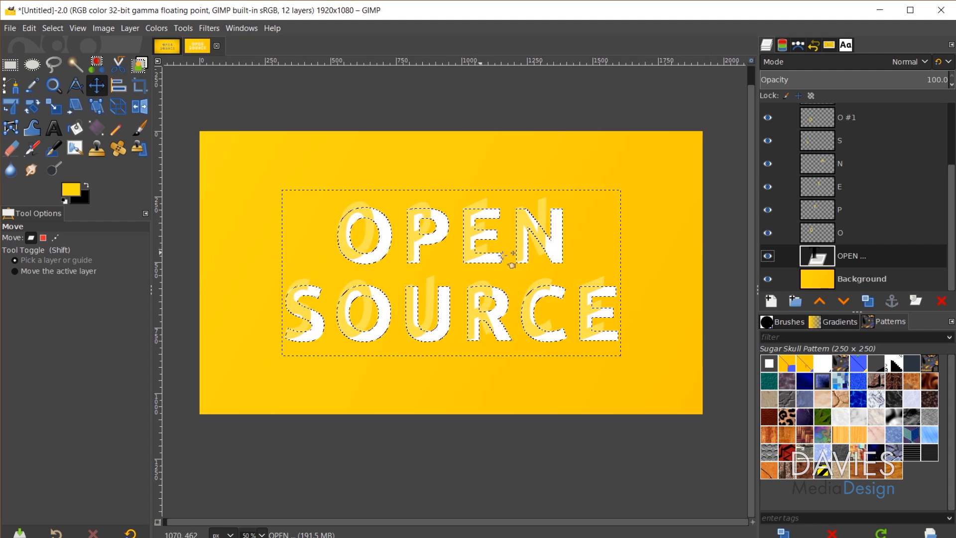
{"action": "left_click", "coordinate": [814, 279]}
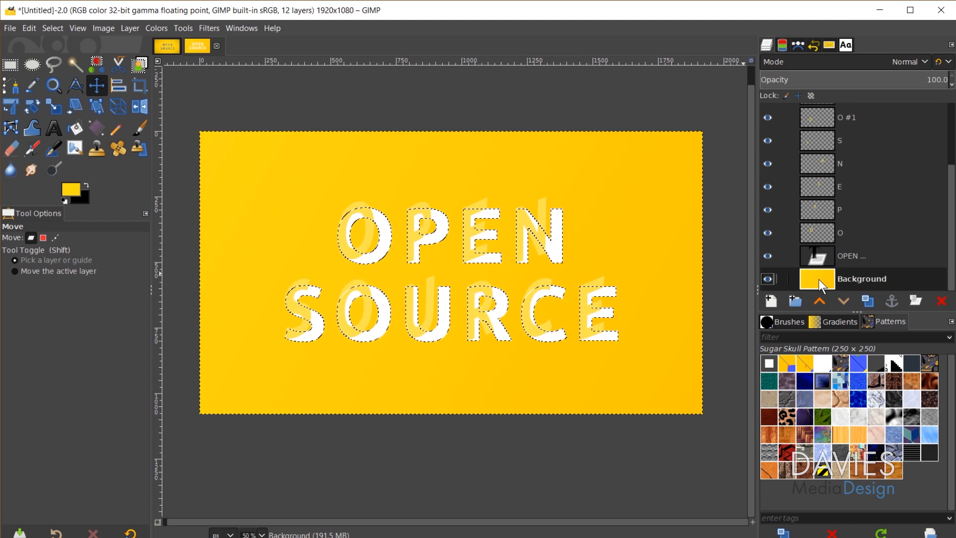
{"action": "right_click", "coordinate": [818, 279]}
{"action": "left_click", "coordinate": [853, 258]}
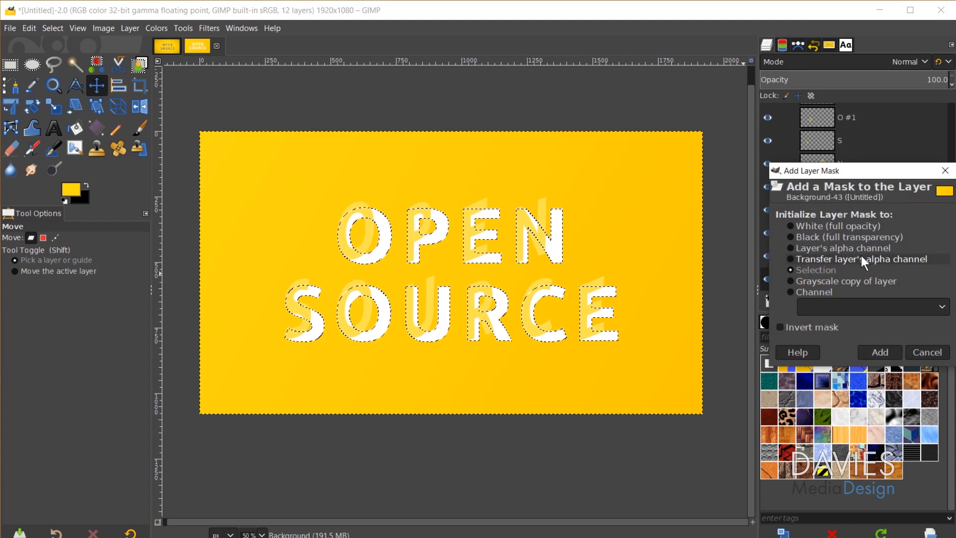
{"action": "left_click_drag", "start_coordinate": [836, 177], "coordinate": [760, 164]}
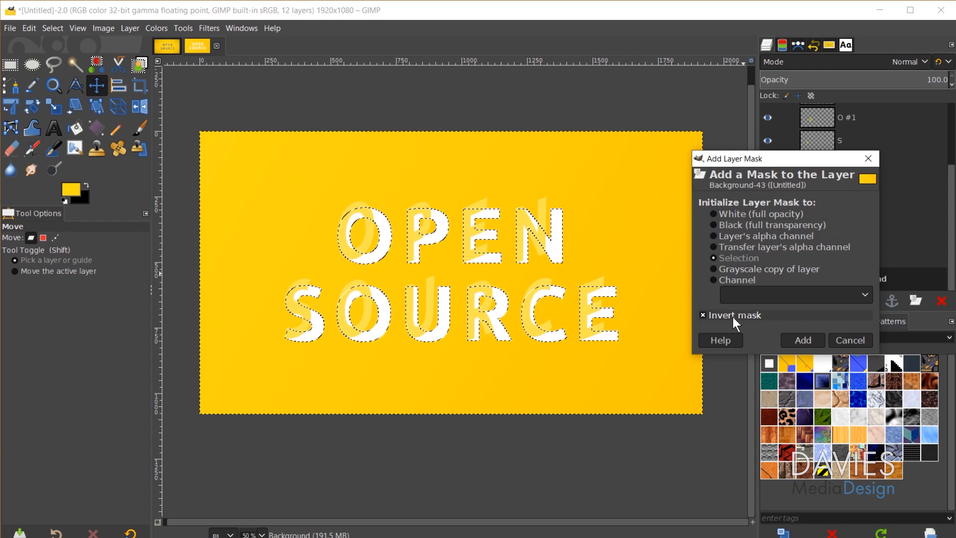
{"action": "left_click", "coordinate": [812, 337]}
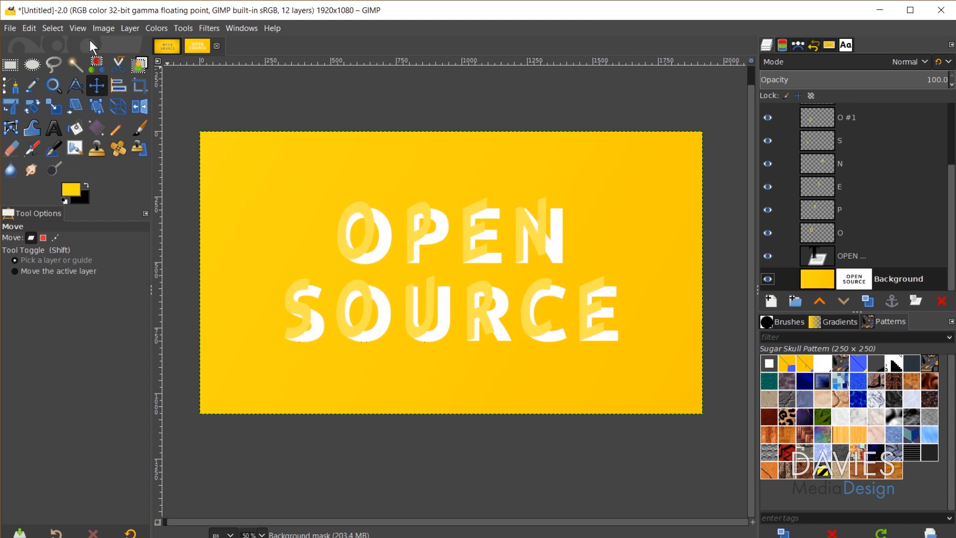
- Clear the text selection and hide the white OPEN SOURCE text layer
{"action": "left_click", "coordinate": [53, 28]}
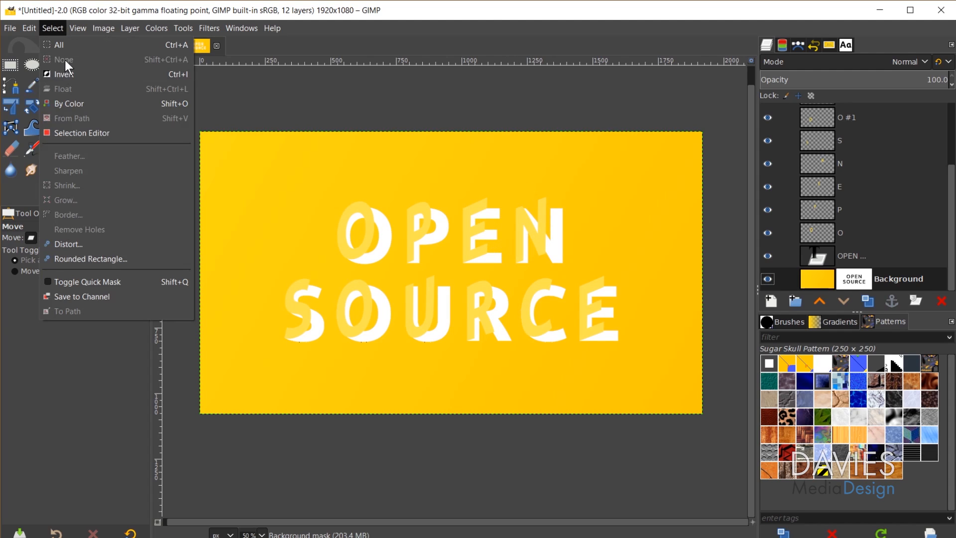
{"action": "left_click", "coordinate": [494, 24]}
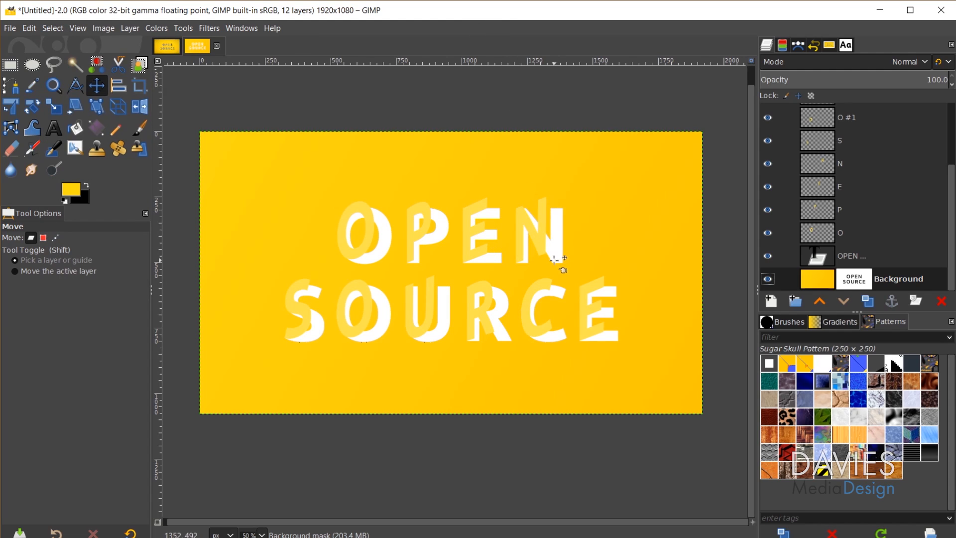
{"action": "left_click", "coordinate": [768, 255]}
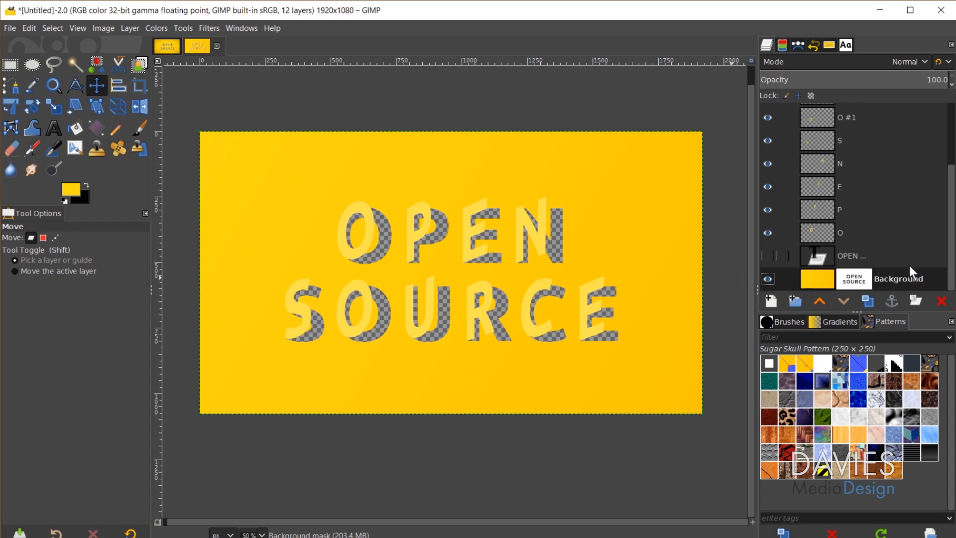
- Import the sky-828648_1920.jpg image as a new layer
{"action": "right_click", "coordinate": [815, 284]}
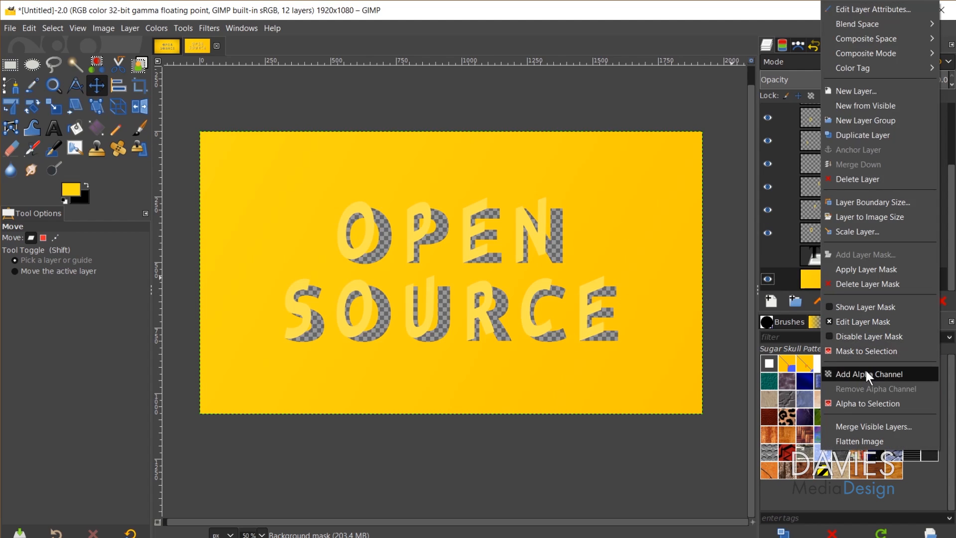
{"action": "left_click", "coordinate": [810, 280]}
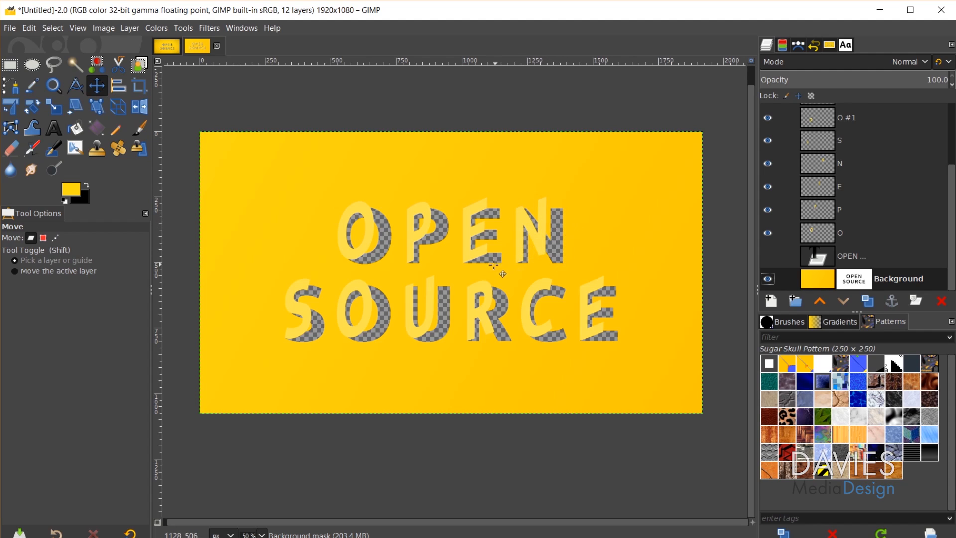
{"action": "left_click", "coordinate": [10, 29]}
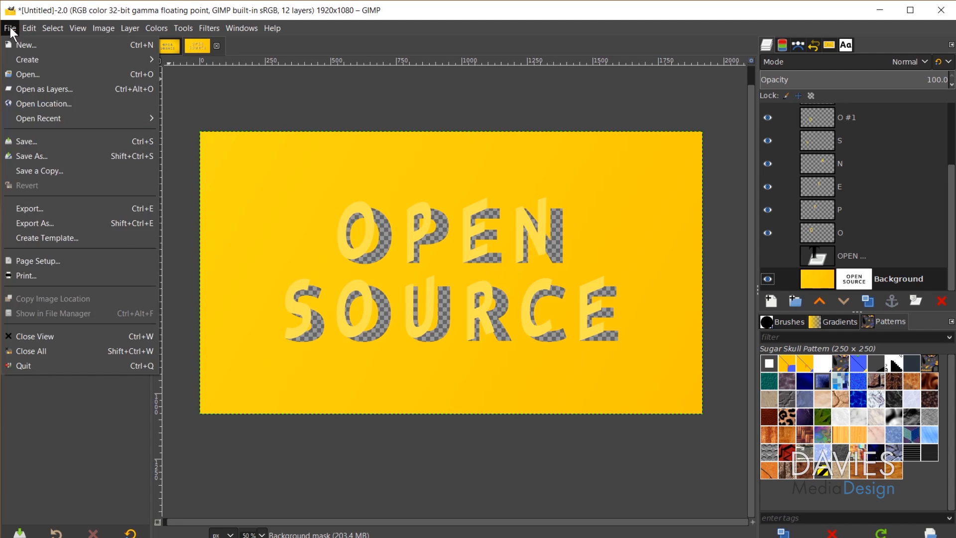
{"action": "left_click", "coordinate": [57, 88]}
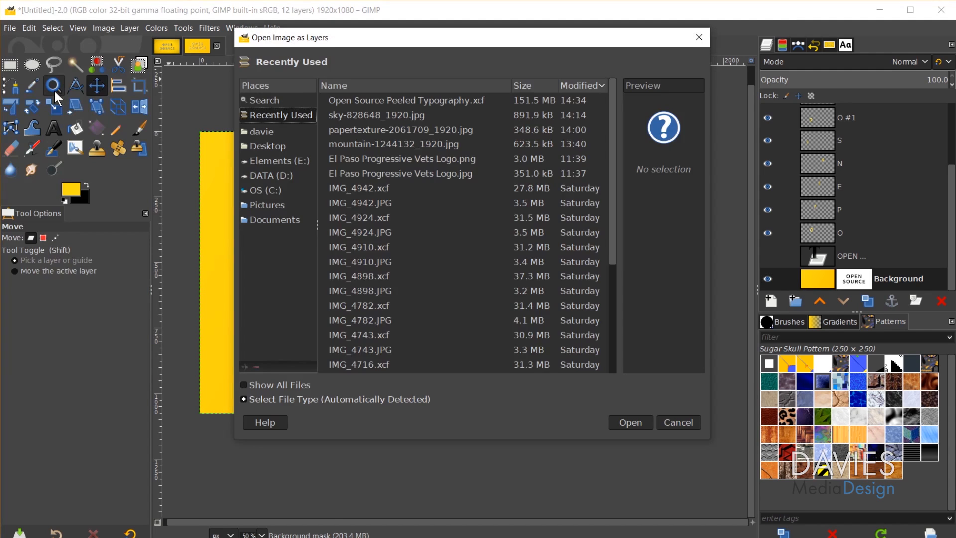
{"action": "left_click", "coordinate": [370, 115]}
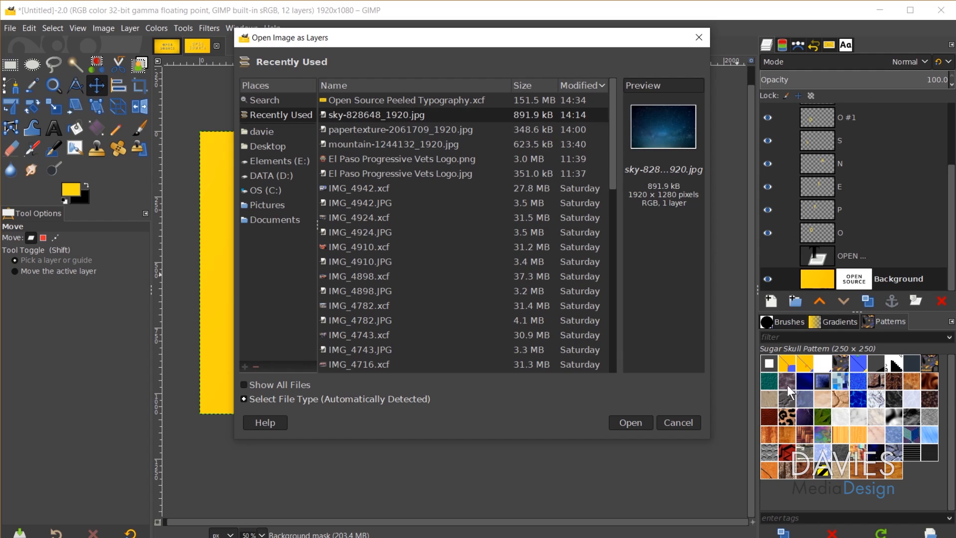
{"action": "left_click", "coordinate": [639, 425]}
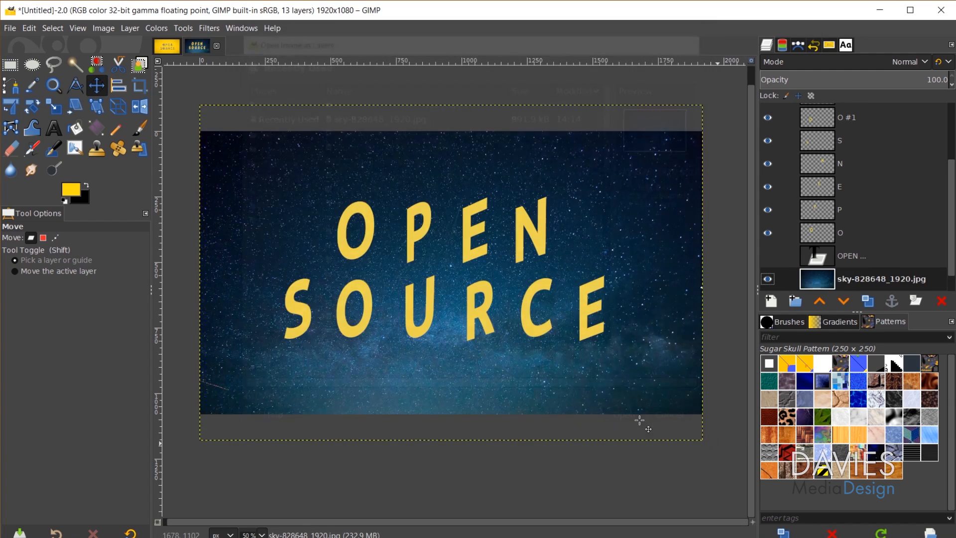
- Place the sky layer beneath the Background layer and shift it upward behind the letter cutouts
{"action": "scroll", "coordinate": [857, 264], "scroll_direction": "down", "scroll_amount": 1}
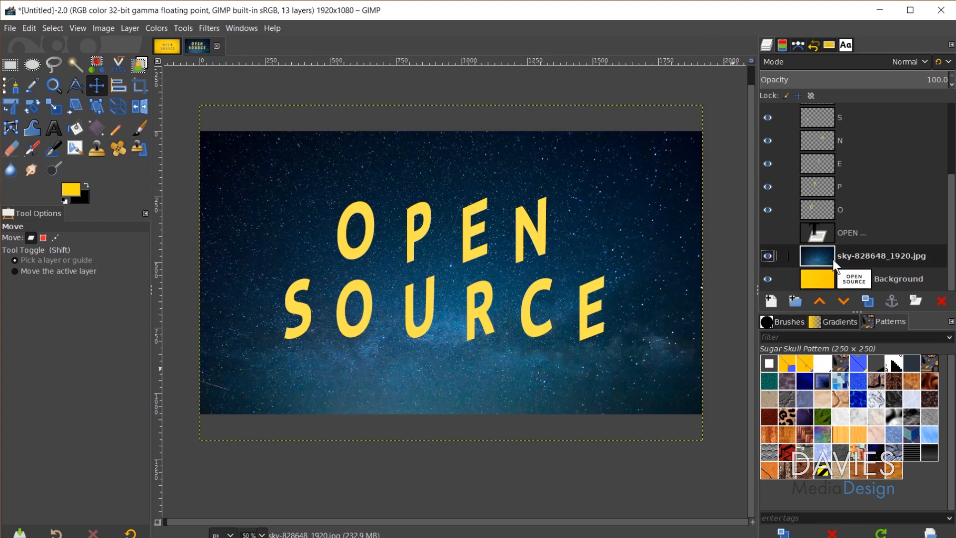
{"action": "left_click_drag", "start_coordinate": [820, 258], "coordinate": [820, 285]}
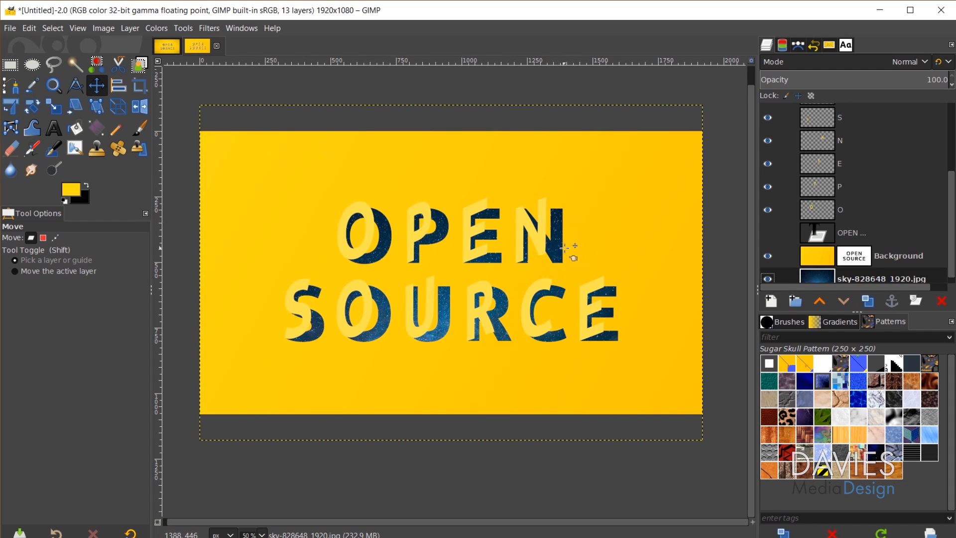
{"action": "left_click_drag", "start_coordinate": [557, 243], "coordinate": [565, 176]}
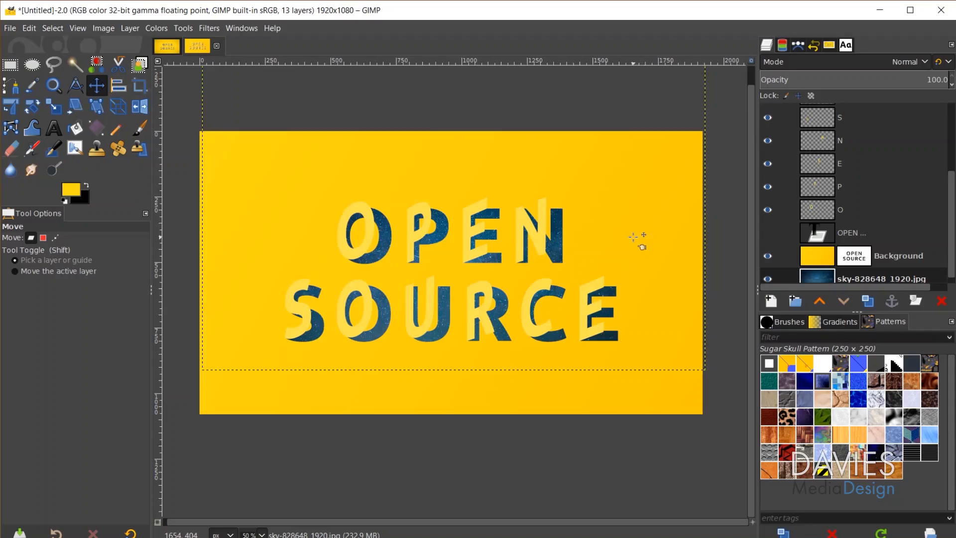
- Duplicate the masked Background layer and apply the layer mask on the duplicate
{"action": "scroll", "coordinate": [319, 244], "scroll_direction": "up", "scroll_amount": 2}
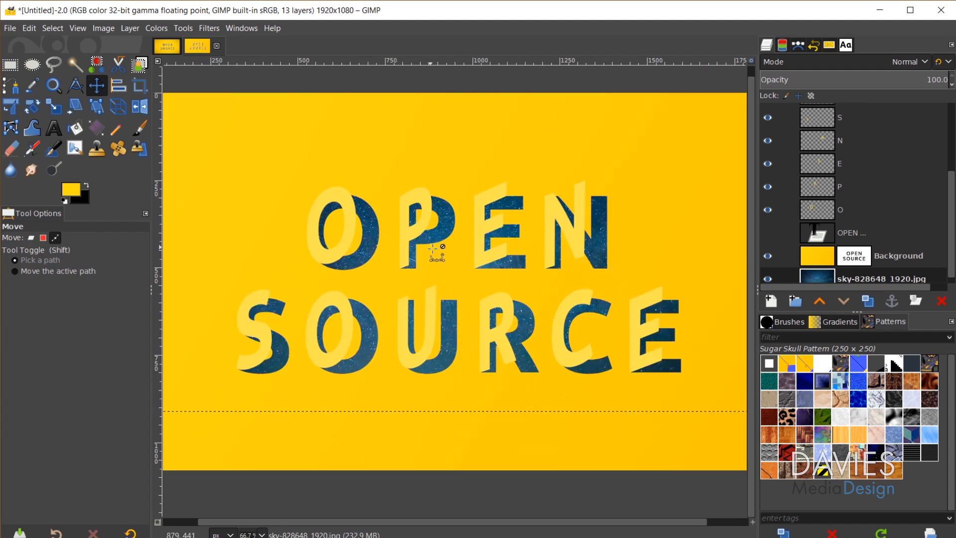
{"action": "scroll", "coordinate": [580, 341], "scroll_direction": "down", "scroll_amount": 1}
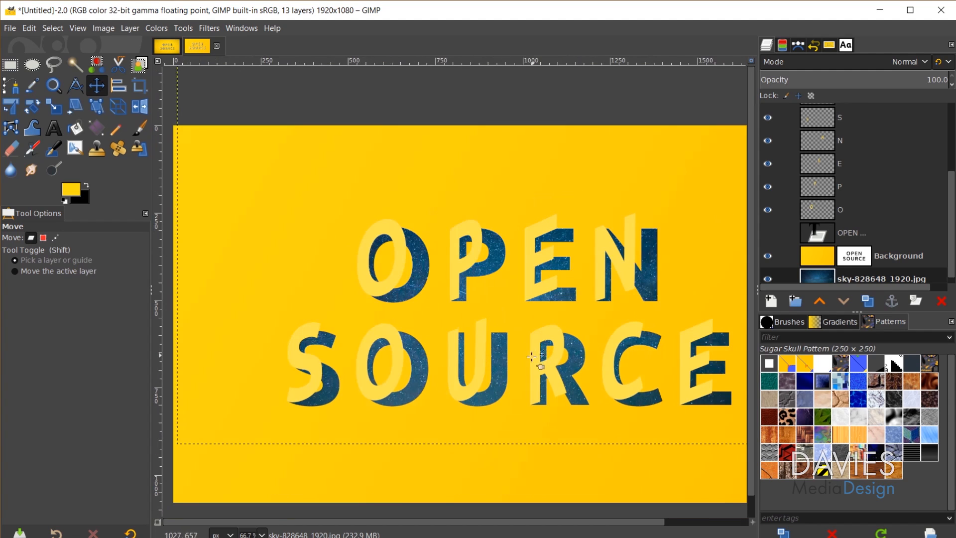
{"action": "scroll", "coordinate": [577, 522], "scroll_direction": "right", "scroll_amount": 1}
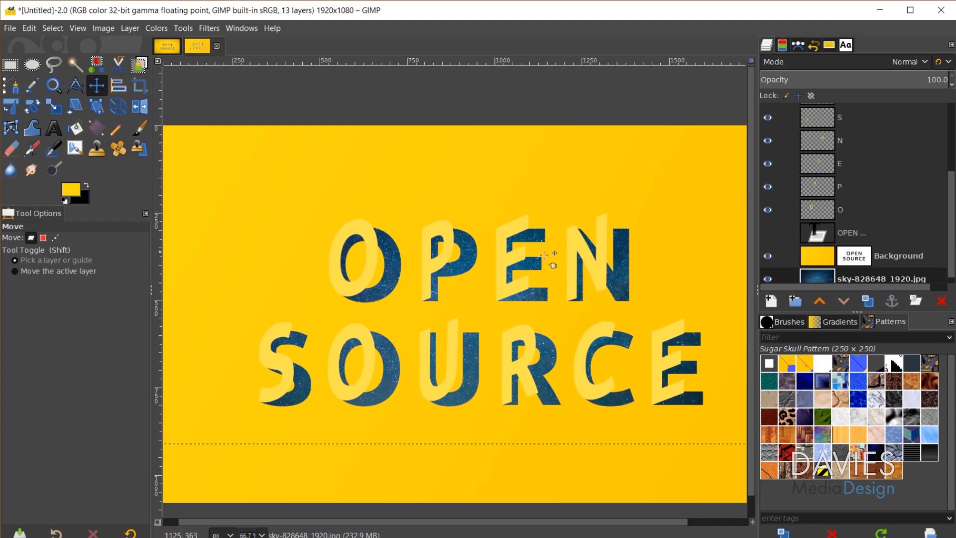
{"action": "scroll", "coordinate": [831, 216], "scroll_direction": "down", "scroll_amount": 1}
{"action": "left_click", "coordinate": [824, 245]}
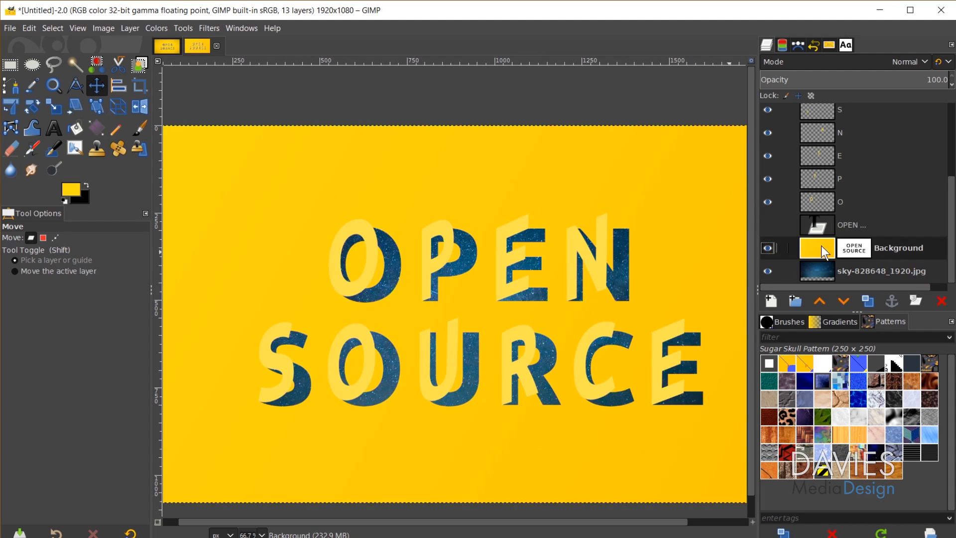
{"action": "left_click", "coordinate": [867, 302]}
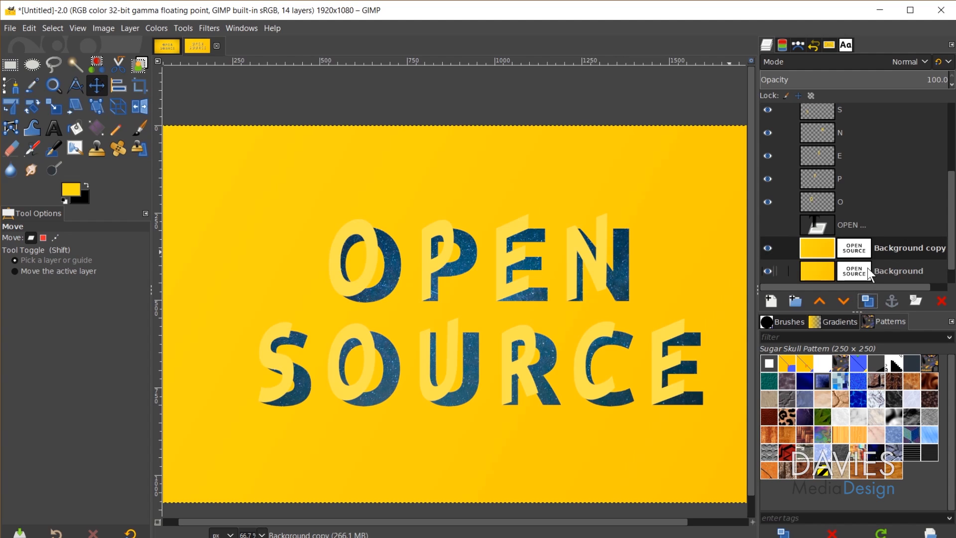
{"action": "right_click", "coordinate": [832, 255]}
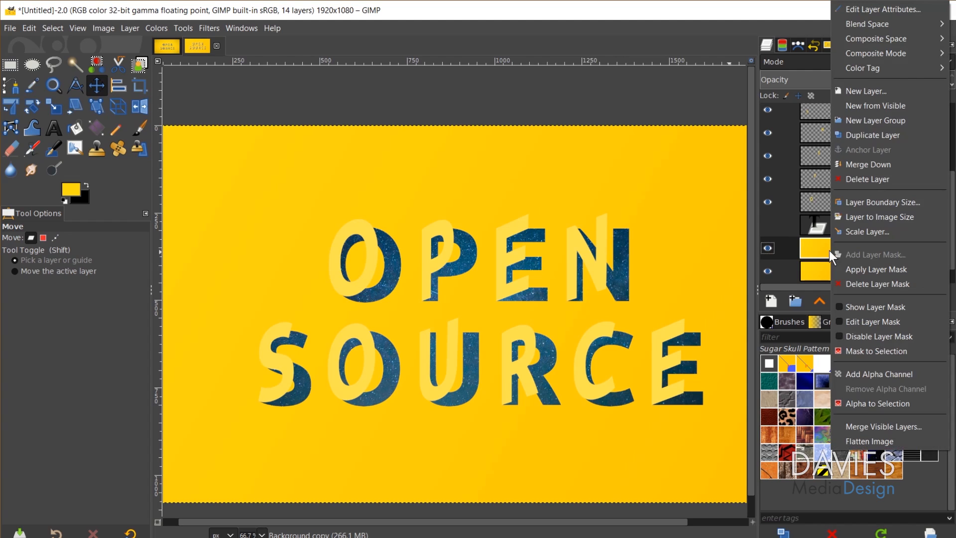
{"action": "left_click", "coordinate": [870, 270]}
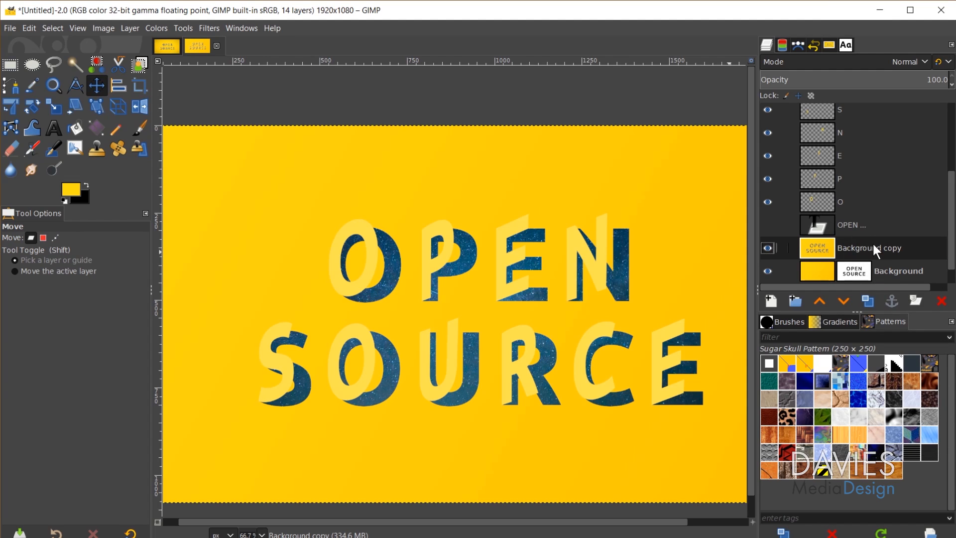
- Isolate the Background copy layer to check its cutout, restore the other layers and hide the white OPEN SOURCE text layer again
{"action": "left_click", "coordinate": [769, 247], "text": "shift"}
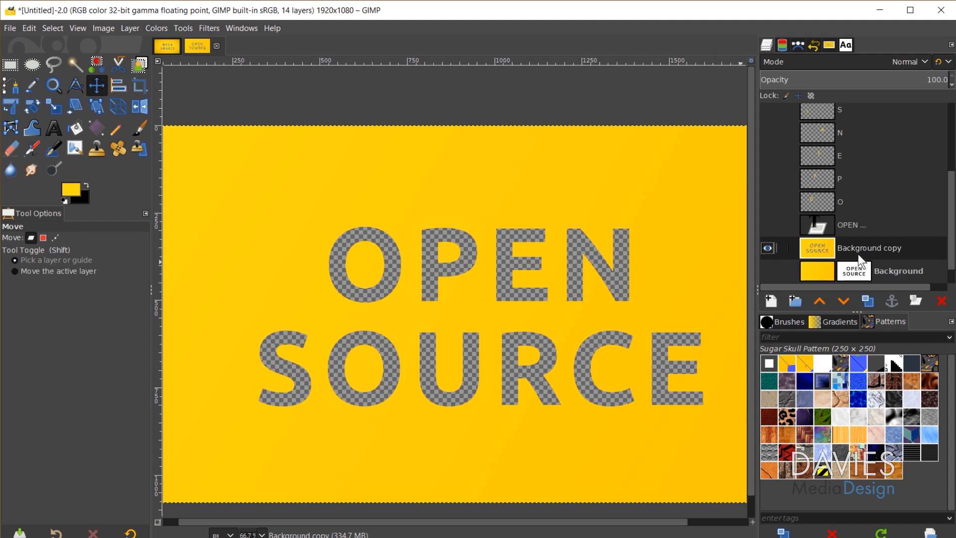
{"action": "left_click", "coordinate": [769, 247], "text": "shift"}
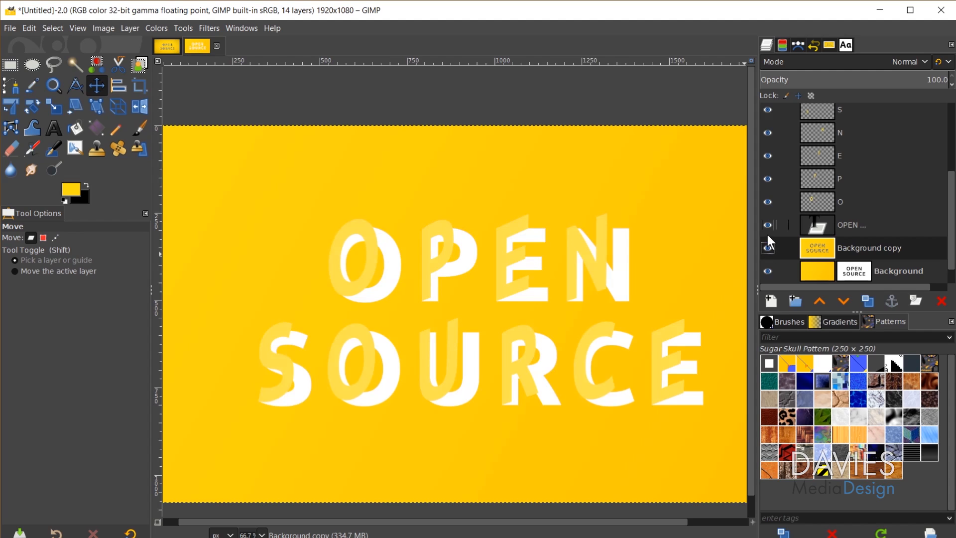
{"action": "left_click", "coordinate": [768, 225]}
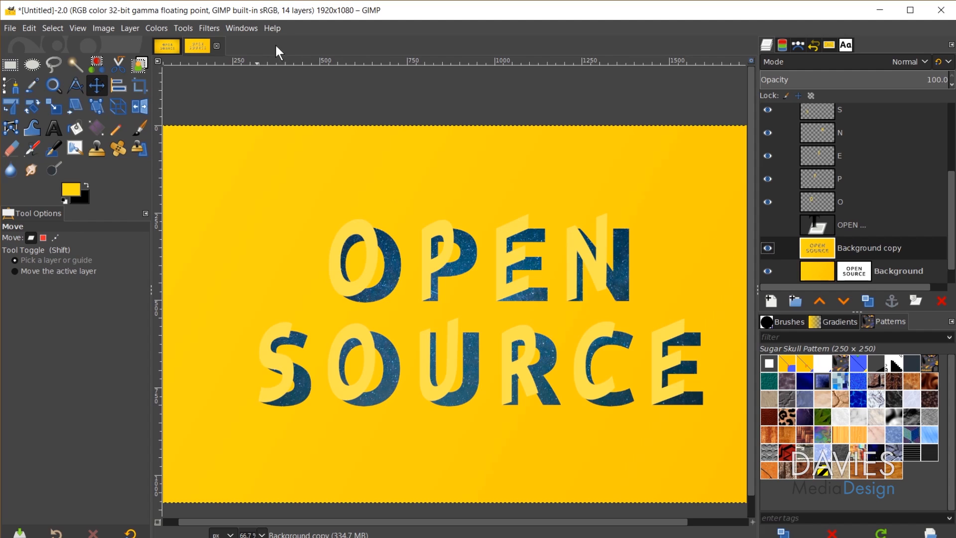
- Start a Long Shadow filter on the Background copy layer and set the shadow color to black (000000)
{"action": "left_click", "coordinate": [211, 23]}
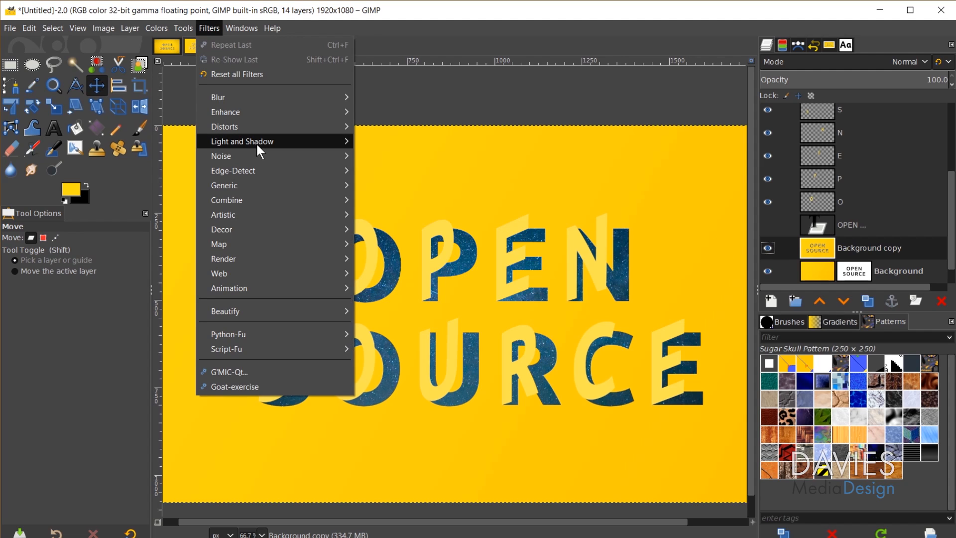
{"action": "mouse_move", "coordinate": [257, 144]}
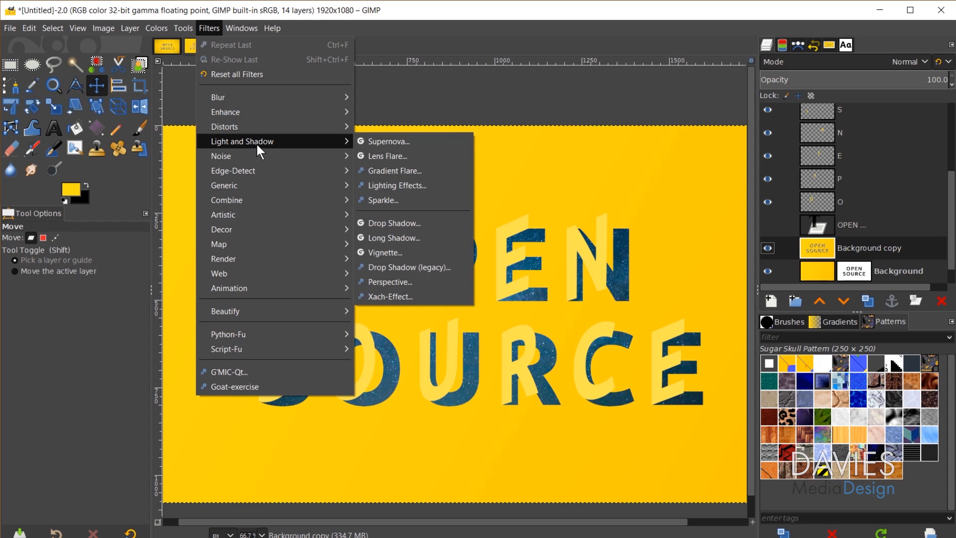
{"action": "left_click", "coordinate": [403, 237]}
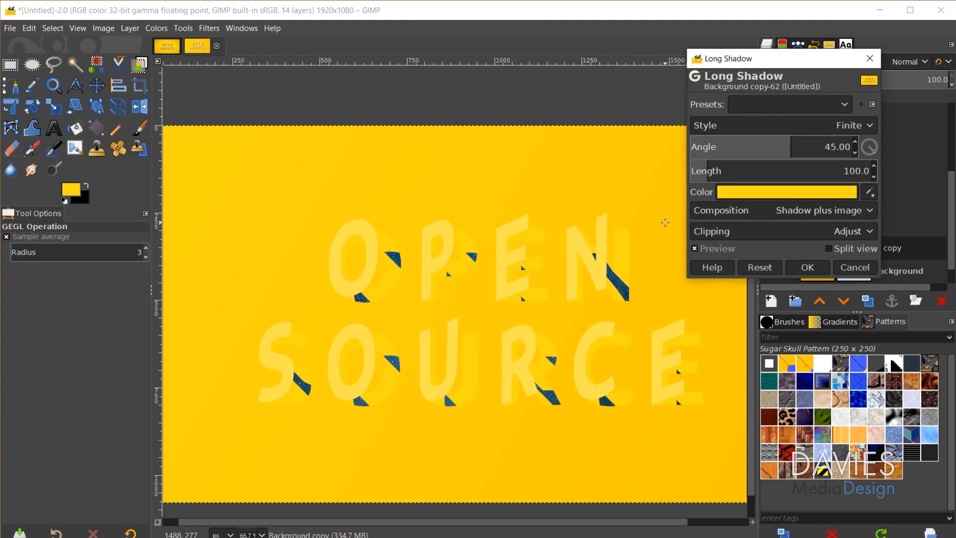
{"action": "left_click", "coordinate": [751, 191]}
{"action": "left_click_drag", "start_coordinate": [678, 196], "coordinate": [623, 273]}
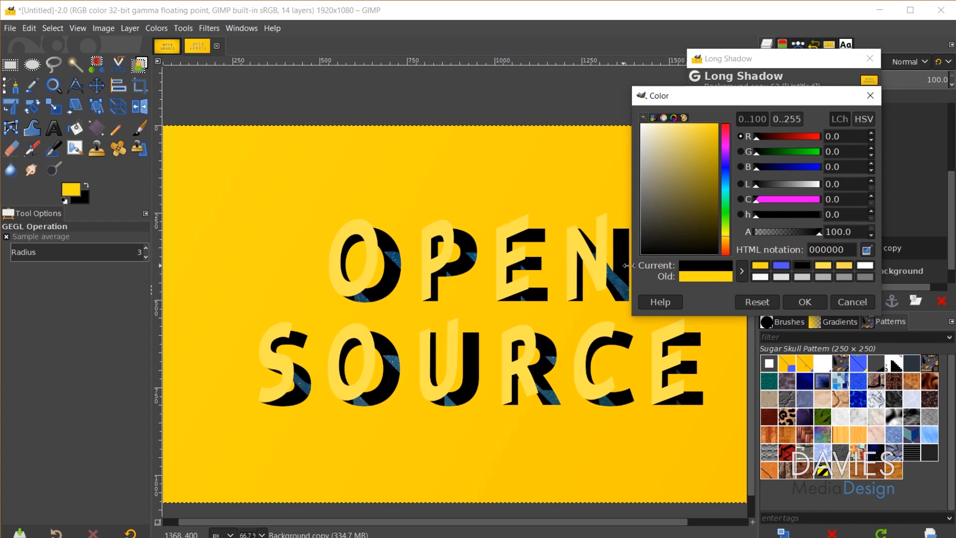
{"action": "left_click", "coordinate": [805, 302]}
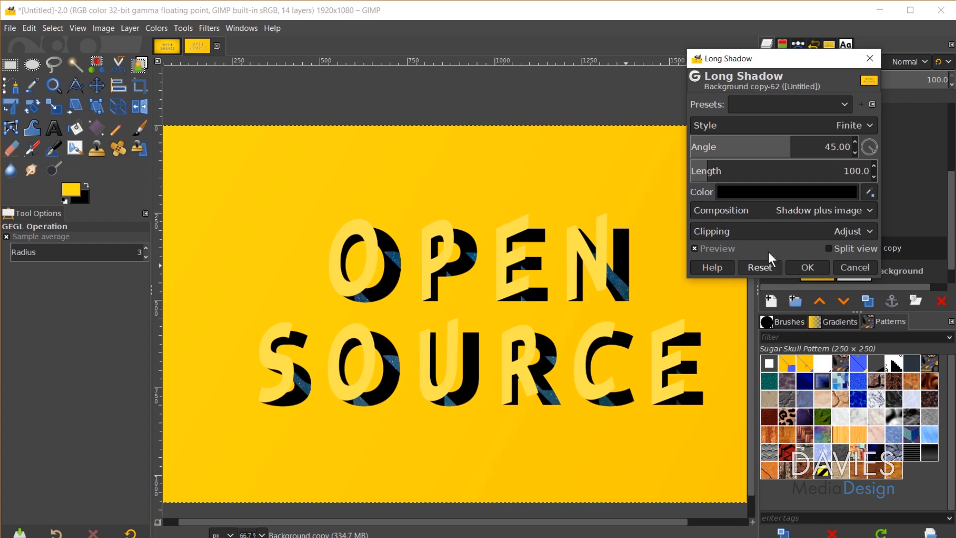
- Set the long shadow's angle to 68.96 and length to 10.3, and apply the filter
{"action": "left_click_drag", "start_coordinate": [707, 172], "coordinate": [801, 138]}
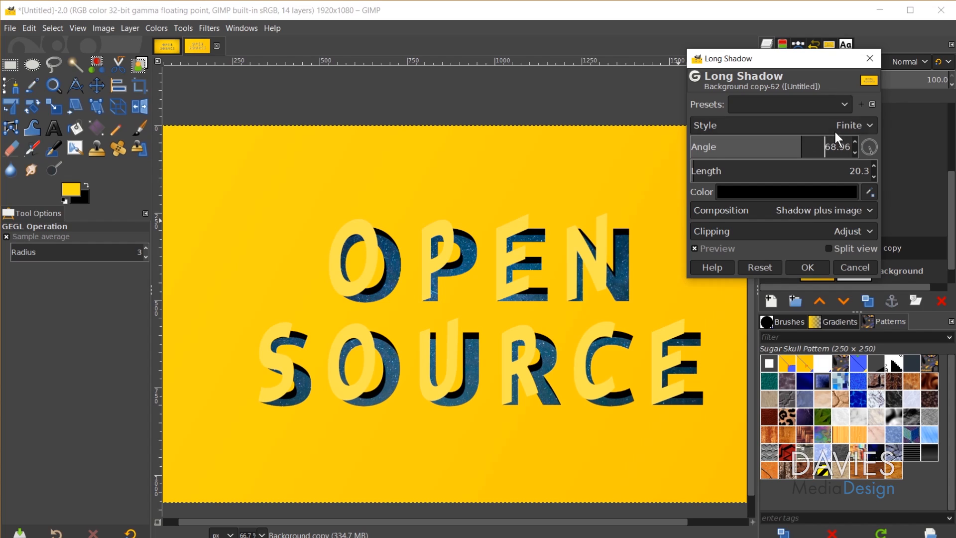
{"action": "left_click", "coordinate": [874, 177]}
{"action": "left_click", "coordinate": [873, 177]}
{"action": "left_click", "coordinate": [874, 177]}
{"action": "left_click", "coordinate": [873, 177]}
{"action": "left_click", "coordinate": [874, 177]}
{"action": "left_click", "coordinate": [873, 177]}
{"action": "left_click", "coordinate": [874, 176]}
{"action": "left_click", "coordinate": [874, 176]}
{"action": "left_click", "coordinate": [874, 177]}
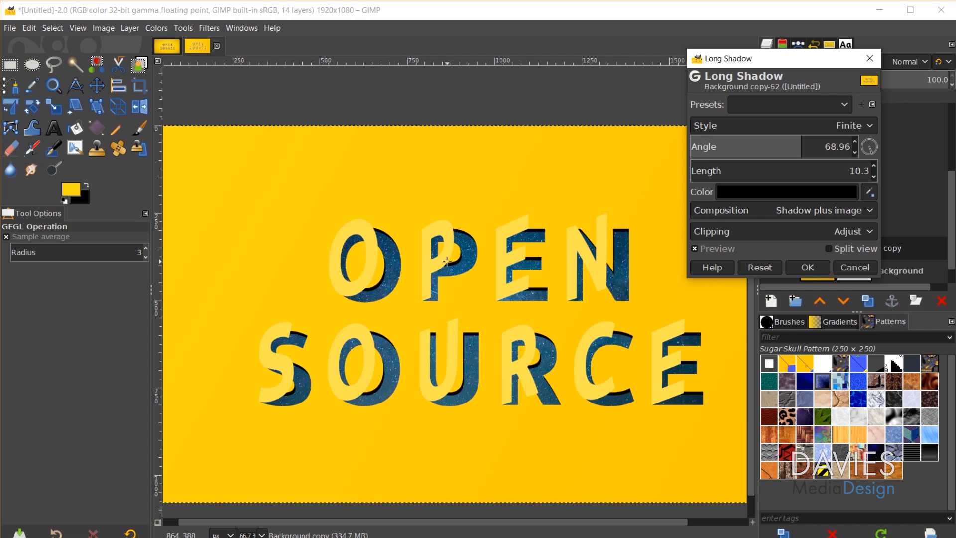
{"action": "left_click", "coordinate": [811, 267]}
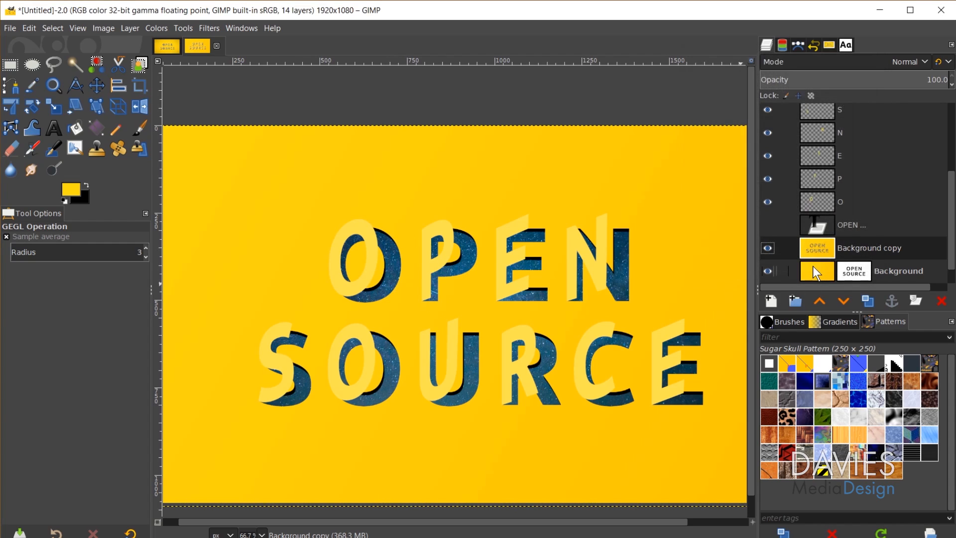
- Duplicate the masked Background layer again, directly beneath the long-shadow copy
{"action": "left_click", "coordinate": [823, 264]}
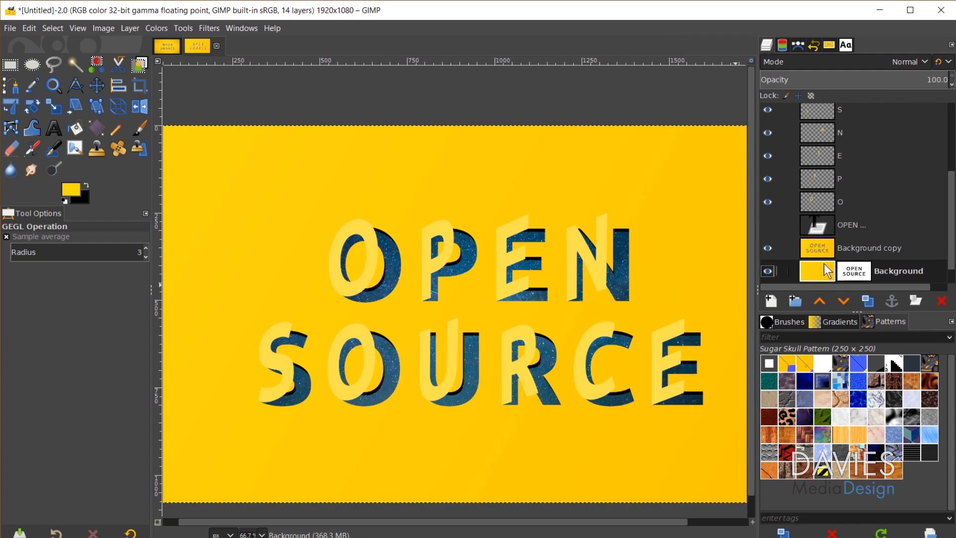
{"action": "scroll", "coordinate": [850, 224], "scroll_direction": "down", "scroll_amount": 1}
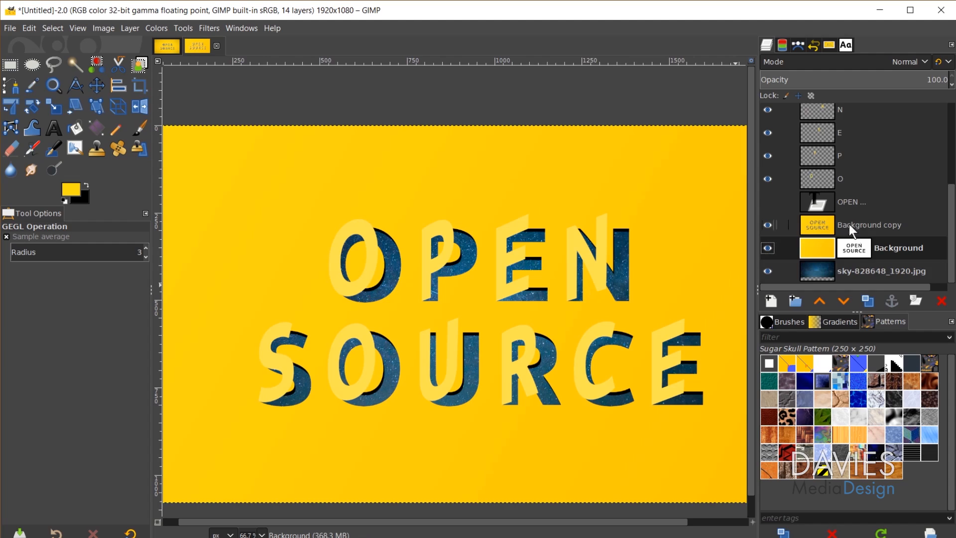
{"action": "left_click", "coordinate": [868, 301]}
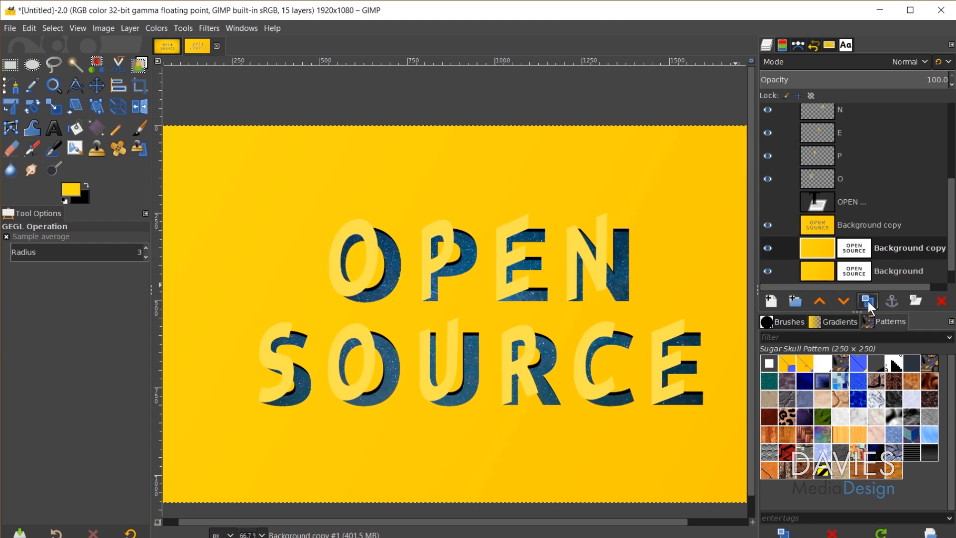
- Rename the layer carrying the long shadow as Background Shadow
{"action": "double_click", "coordinate": [873, 225]}
{"action": "type", "text": "Sh"}
{"action": "key", "text": "Return"}
{"action": "left_click", "coordinate": [841, 230]}
{"action": "left_click", "coordinate": [842, 225]}
{"action": "type", "text": "Bck"}
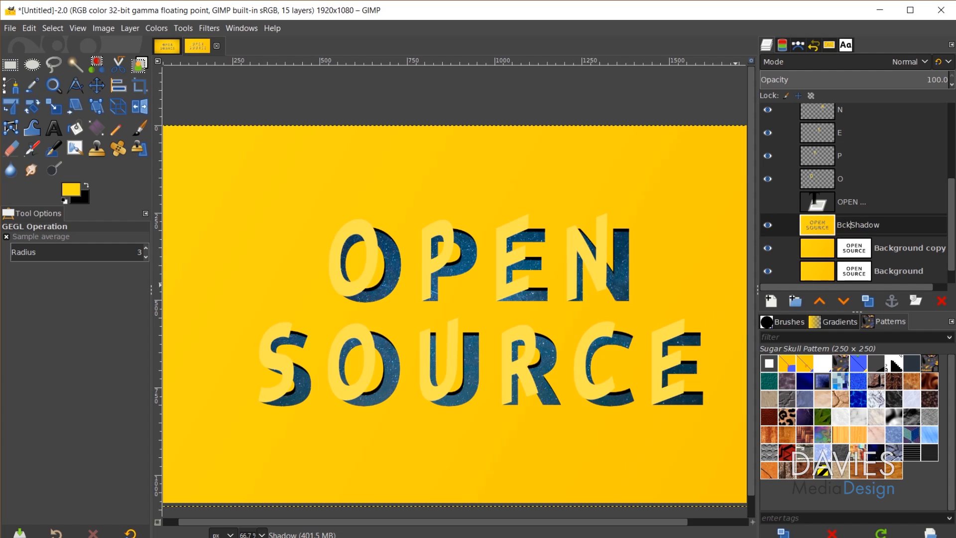
{"action": "key", "text": "BackSpace"}
{"action": "key", "text": "BackSpace"}
{"action": "type", "text": "ackground"}
{"action": "key", "text": "Return"}
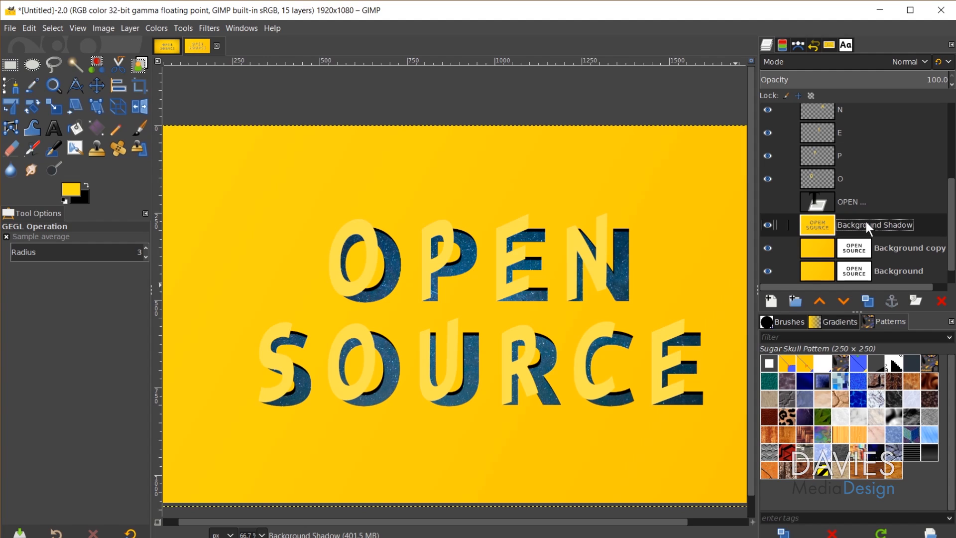
- Move the new Background duplicate above the Background Shadow layer and apply its layer mask
{"action": "left_click_drag", "start_coordinate": [822, 246], "coordinate": [826, 227]}
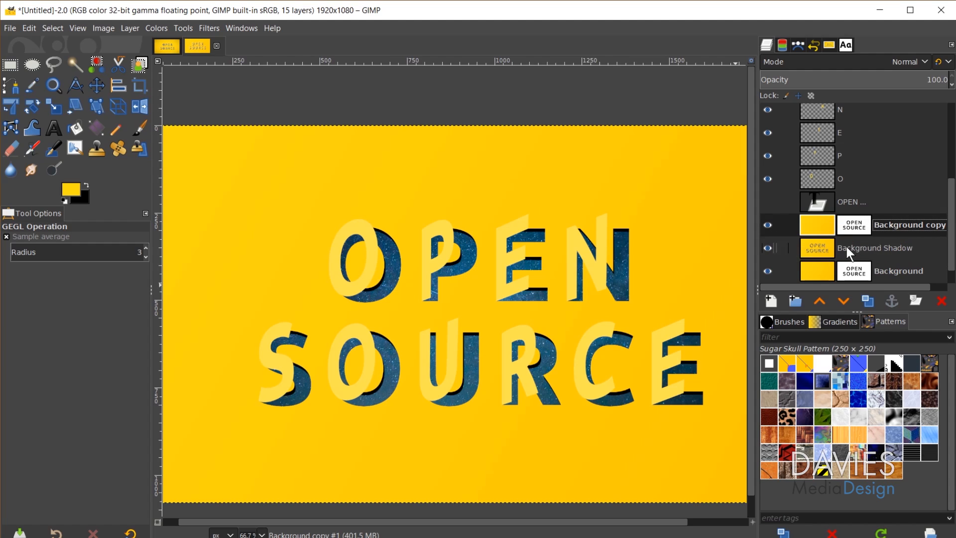
{"action": "right_click", "coordinate": [853, 226]}
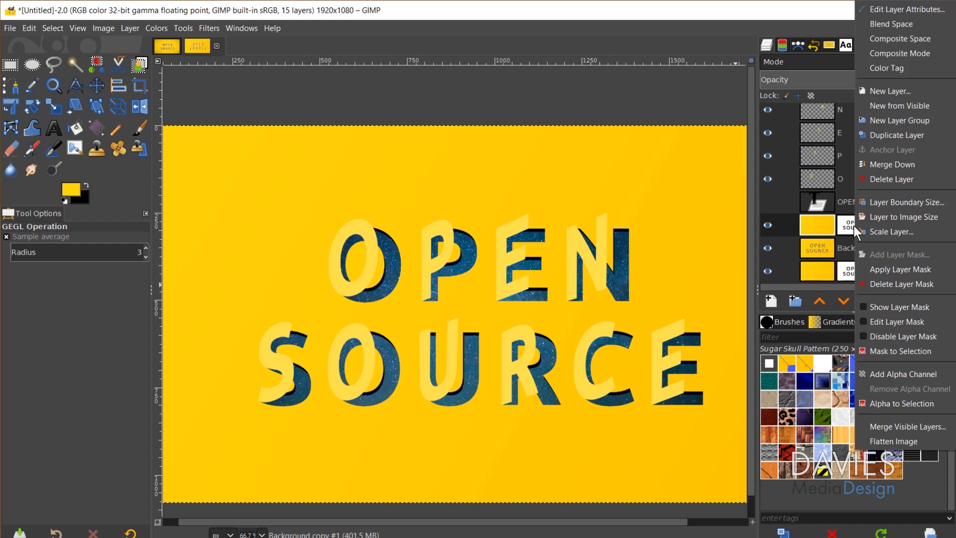
{"action": "left_click", "coordinate": [909, 271]}
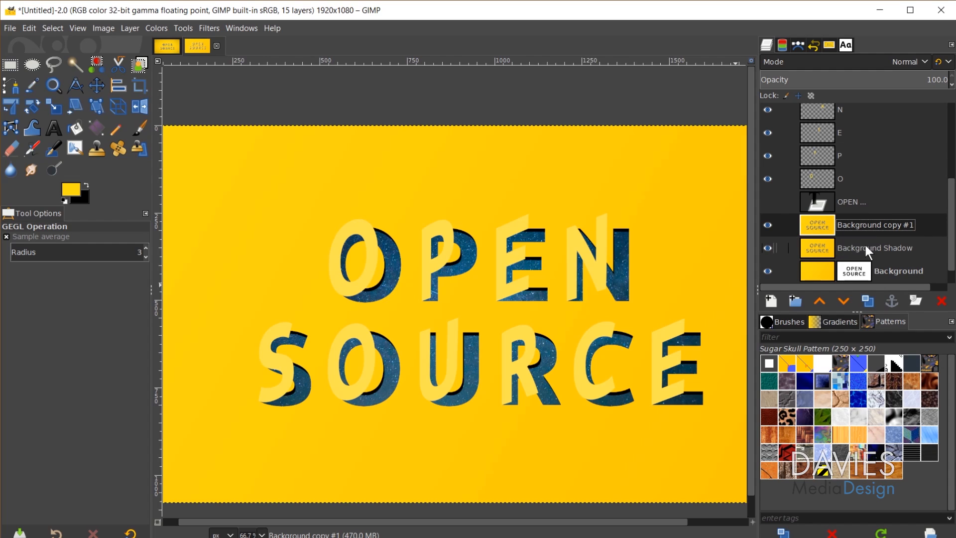
- Select the shape of the OPEN SOURCE cutouts from the Background copy #1 layer and grow the selection by 5 px
{"action": "left_click", "coordinate": [819, 229], "text": "alt"}
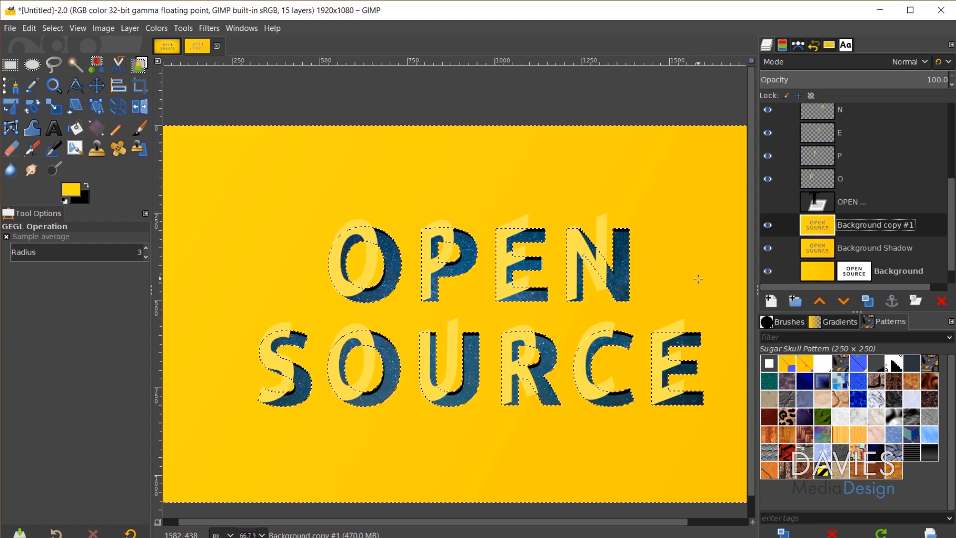
{"action": "scroll", "coordinate": [696, 278], "scroll_direction": "down", "scroll_amount": 1}
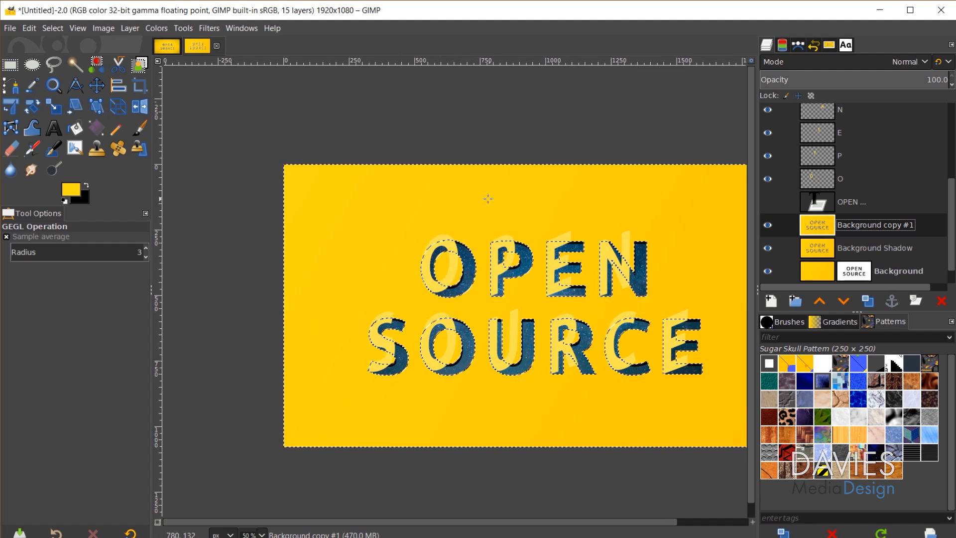
{"action": "left_click_drag", "start_coordinate": [623, 520], "coordinate": [649, 522]}
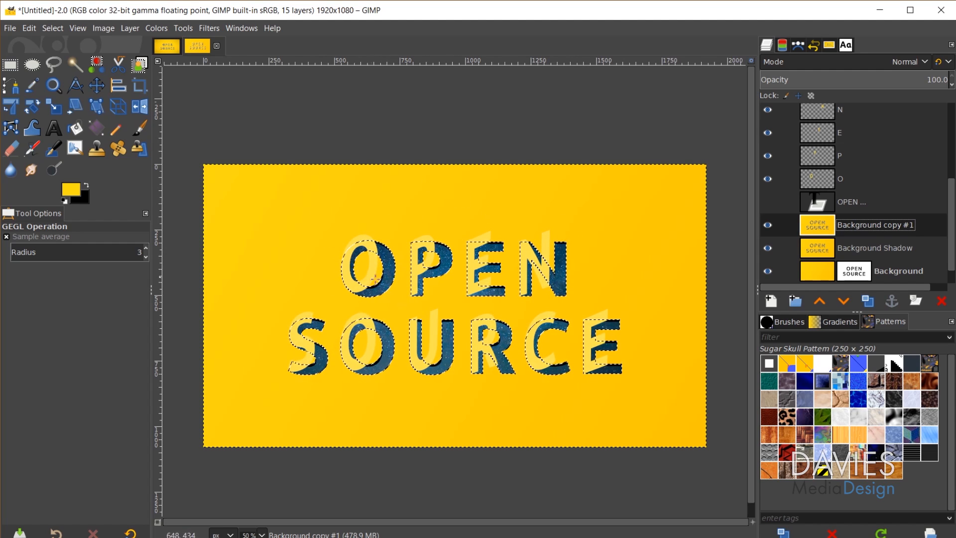
{"action": "scroll", "coordinate": [352, 320], "scroll_direction": "up", "scroll_amount": 1}
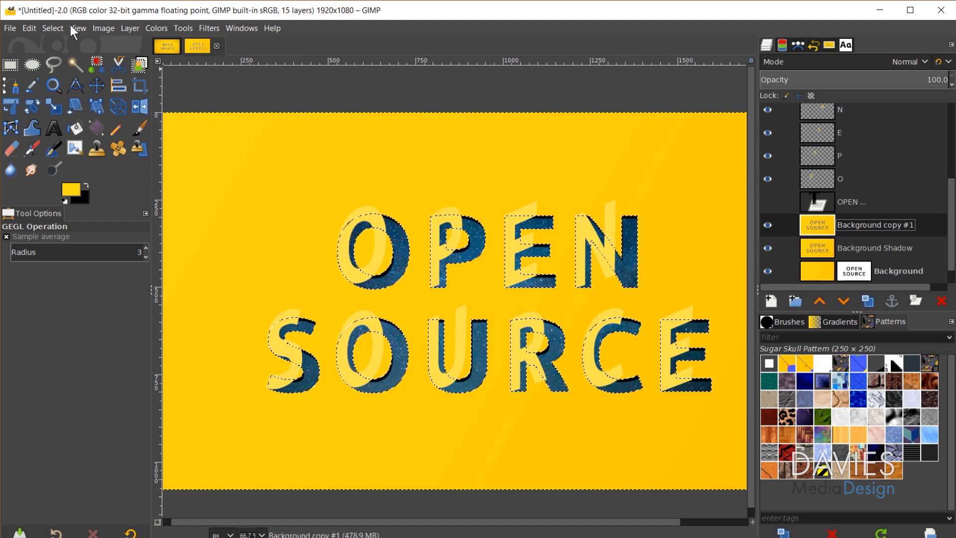
{"action": "left_click", "coordinate": [52, 29]}
{"action": "left_click", "coordinate": [64, 199]}
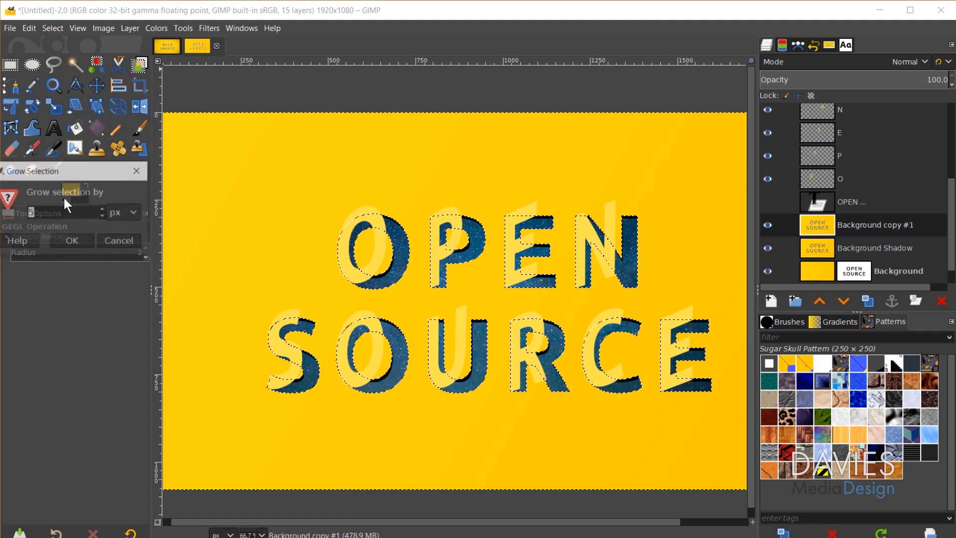
{"action": "left_click_drag", "start_coordinate": [70, 172], "coordinate": [334, 114]}
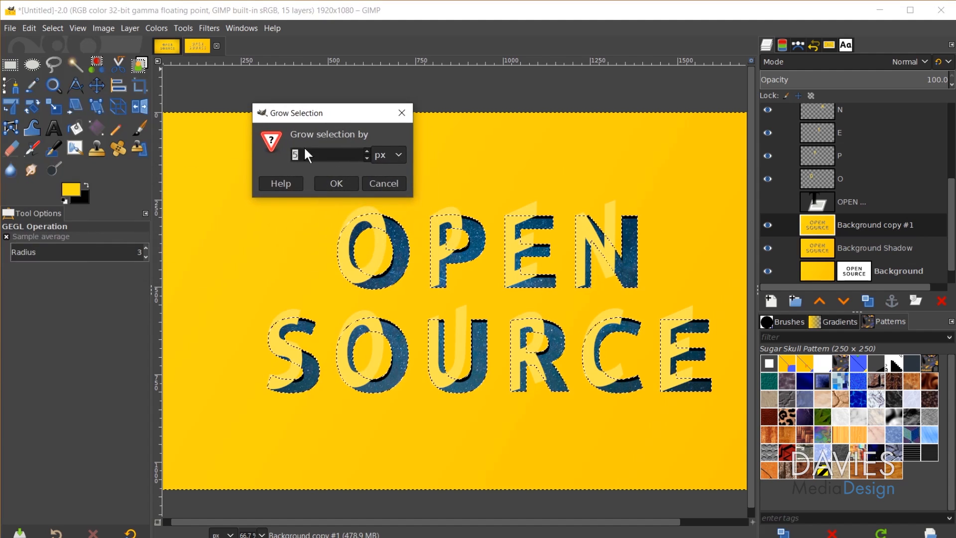
{"action": "left_click", "coordinate": [339, 184]}
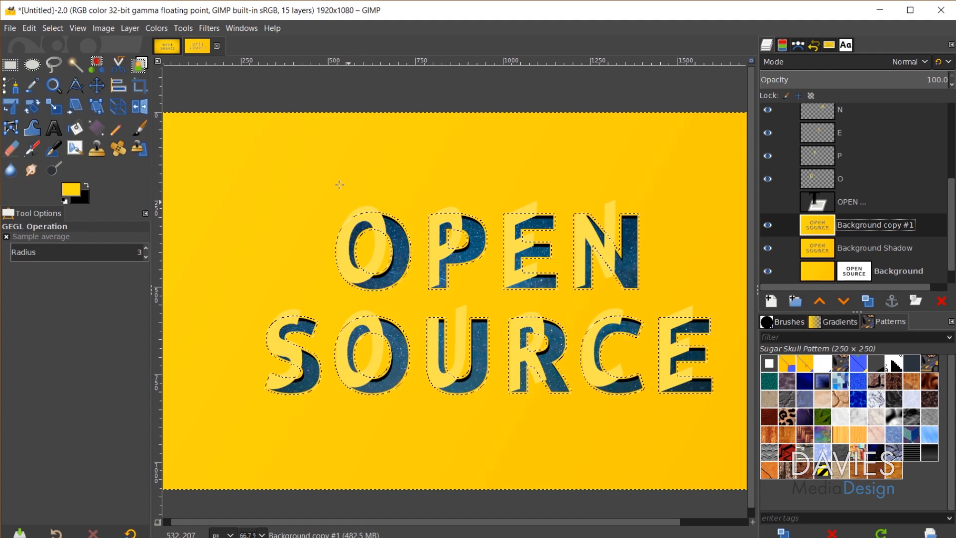
- Feather the grown text selection by 10 px
{"action": "left_click", "coordinate": [57, 28]}
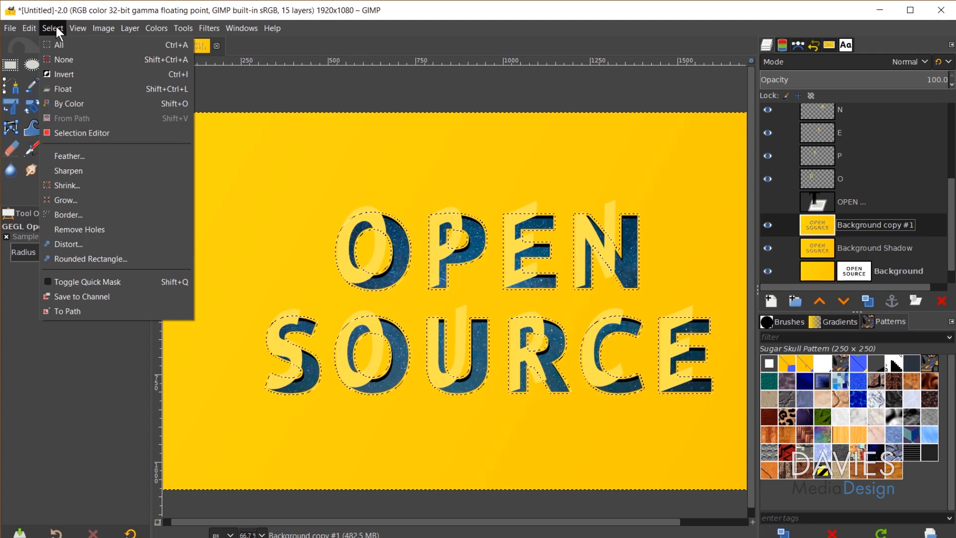
{"action": "left_click", "coordinate": [71, 155]}
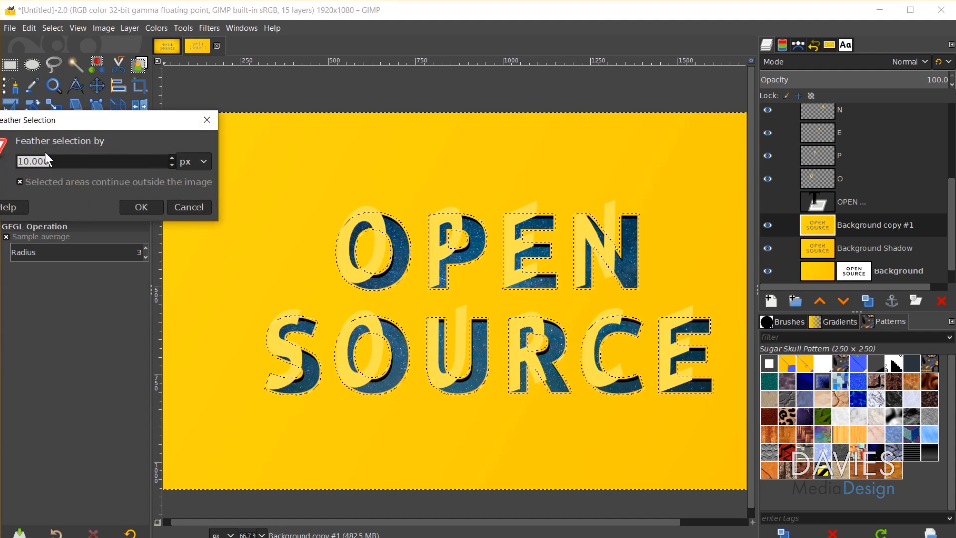
{"action": "left_click_drag", "start_coordinate": [55, 118], "coordinate": [241, 92]}
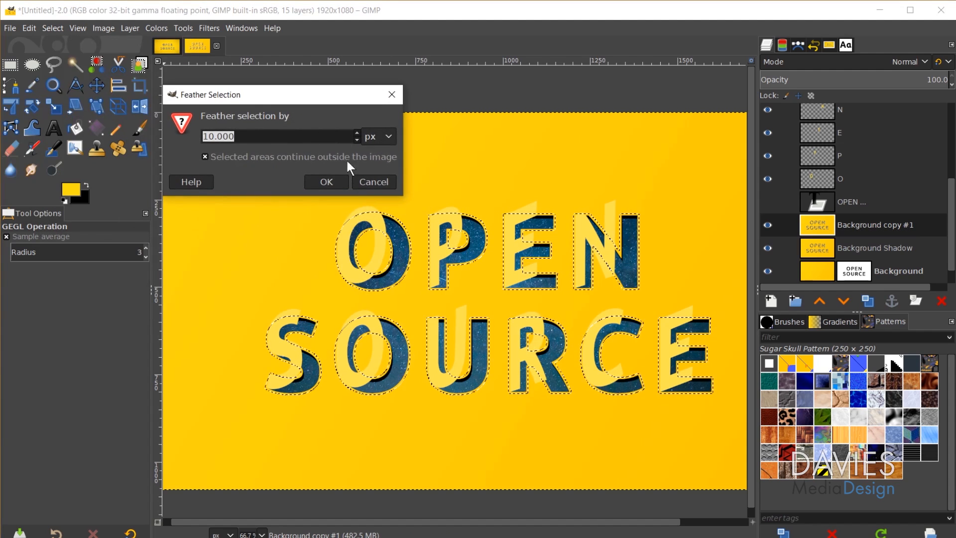
{"action": "left_click", "coordinate": [325, 182]}
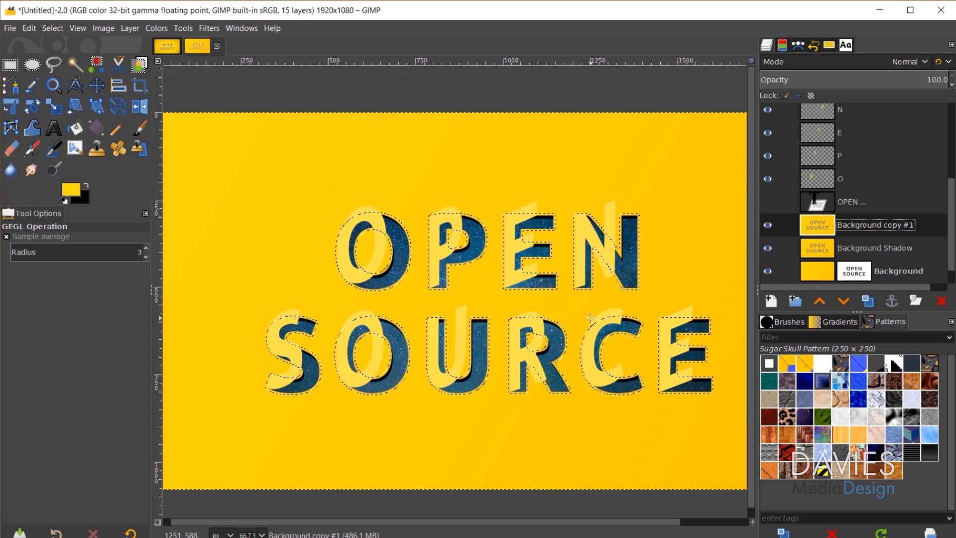
- Add a transparent 1920 × 1080 px layer named Emboss above Background copy #1
{"action": "left_click", "coordinate": [771, 304]}
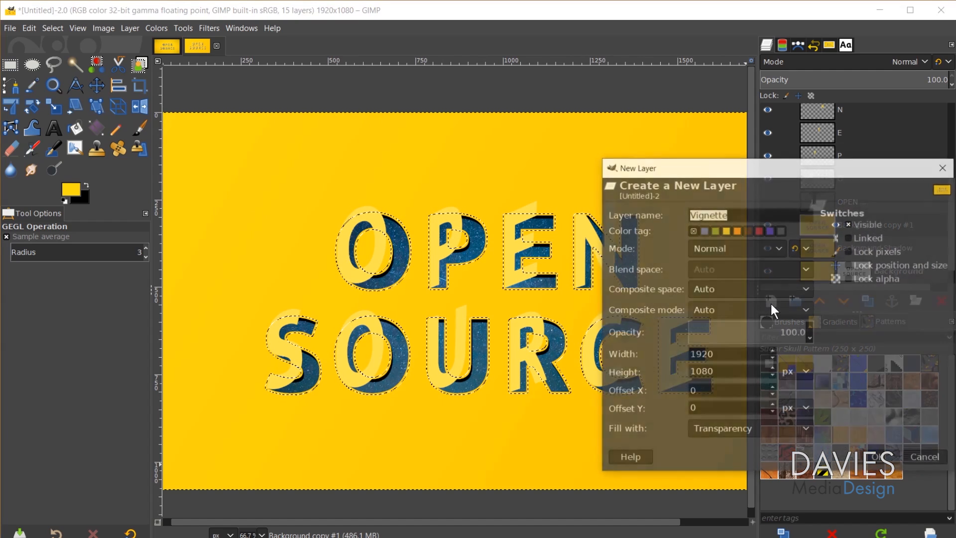
{"action": "type", "text": "Emboss"}
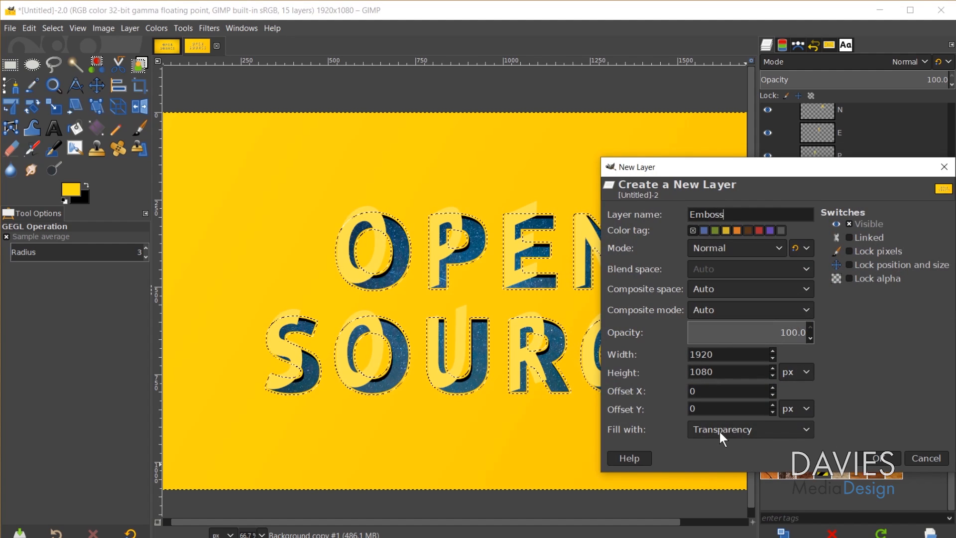
{"action": "left_click", "coordinate": [887, 457]}
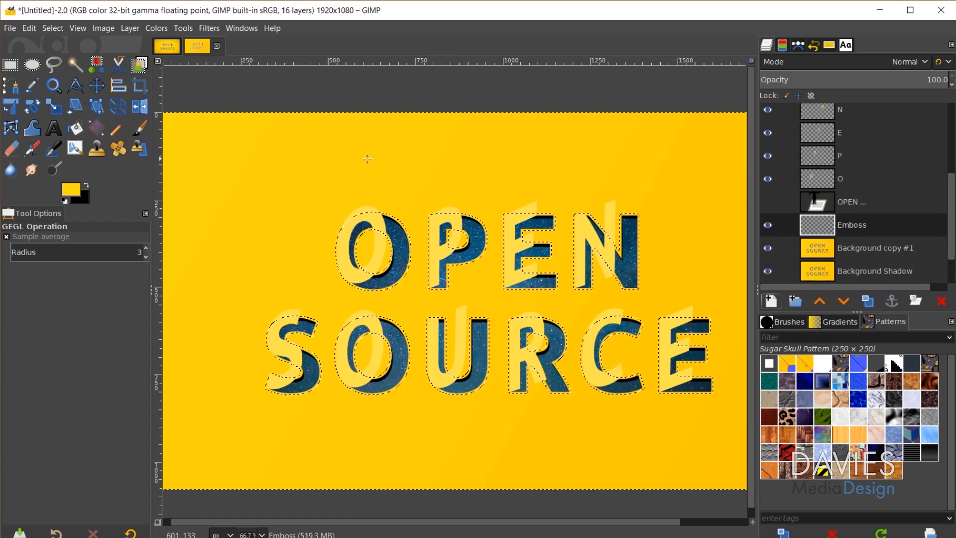
- Fill the feathered text selection with white on the Emboss layer using Bucket Fill, and clear the selection
{"action": "key", "text": "shift+b"}
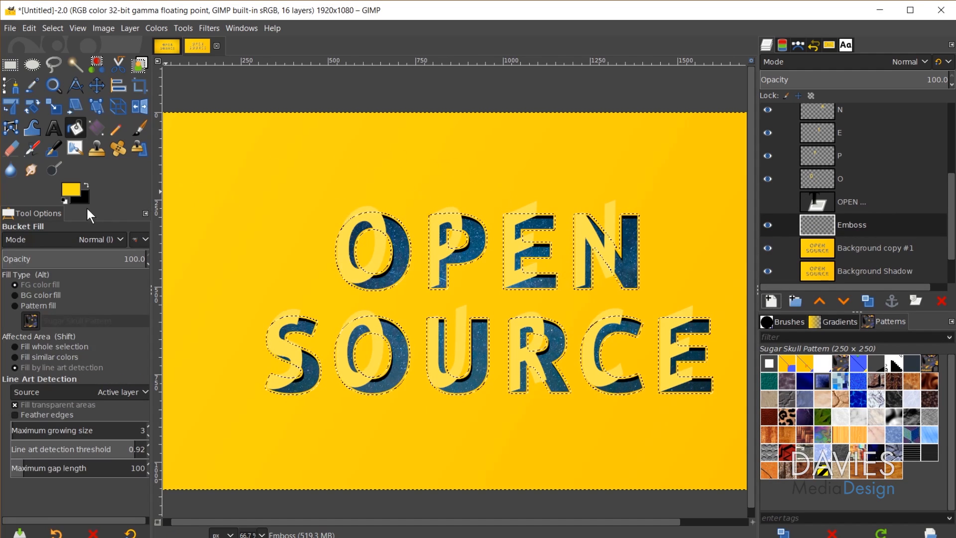
{"action": "left_click", "coordinate": [64, 201]}
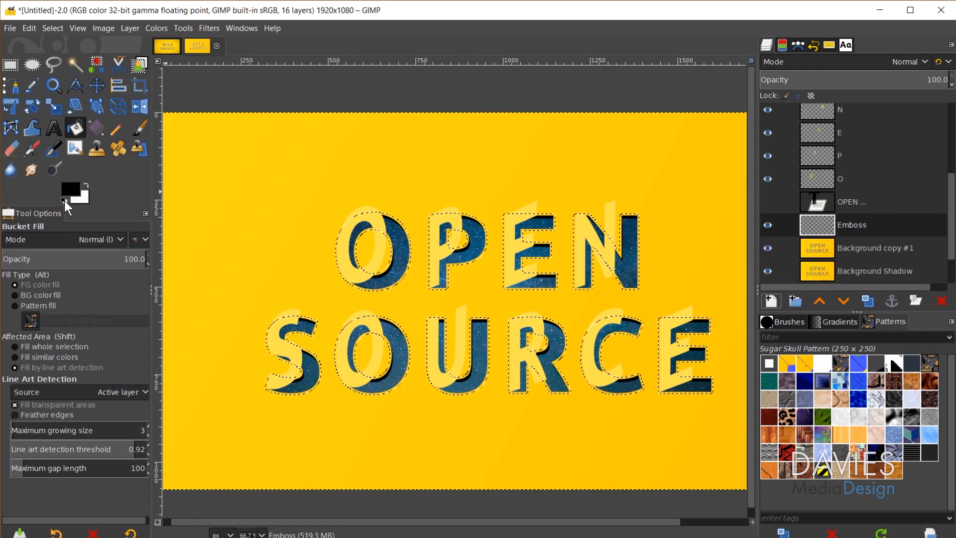
{"action": "left_click", "coordinate": [86, 185]}
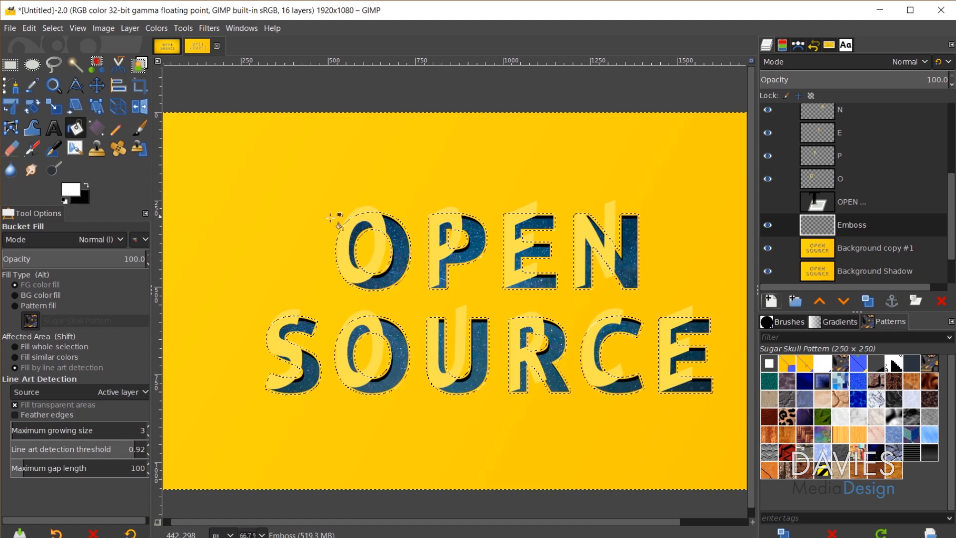
{"action": "left_click", "coordinate": [403, 230]}
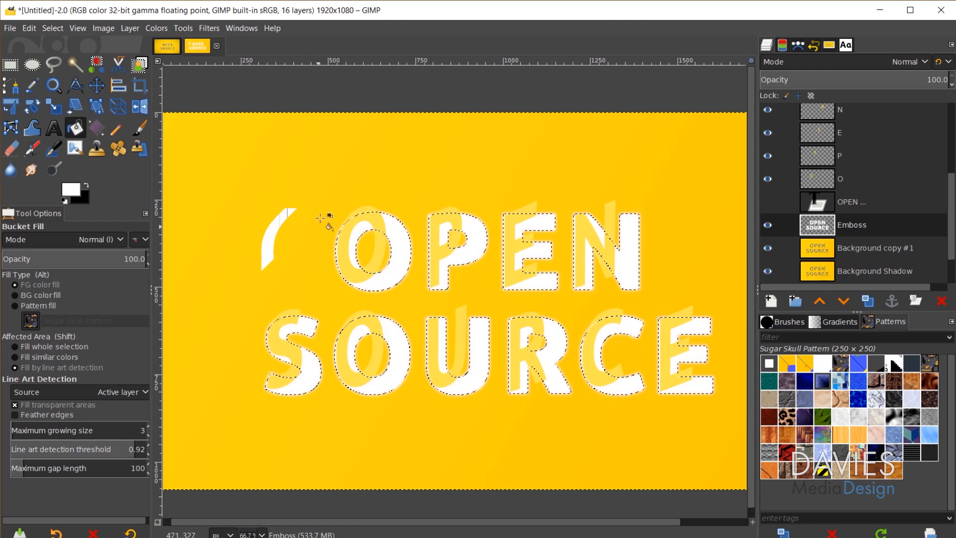
{"action": "key", "text": "minus"}
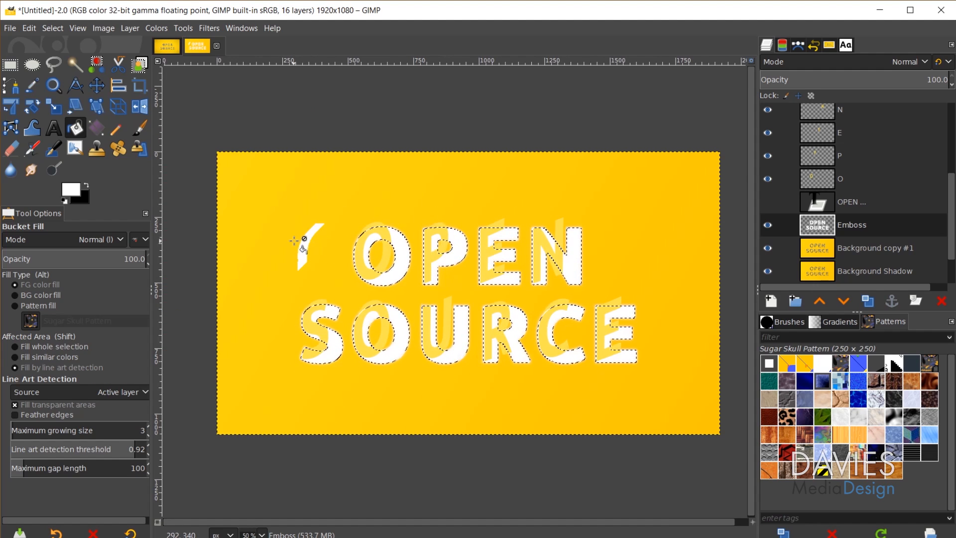
{"action": "key", "text": "ctrl+shift+a"}
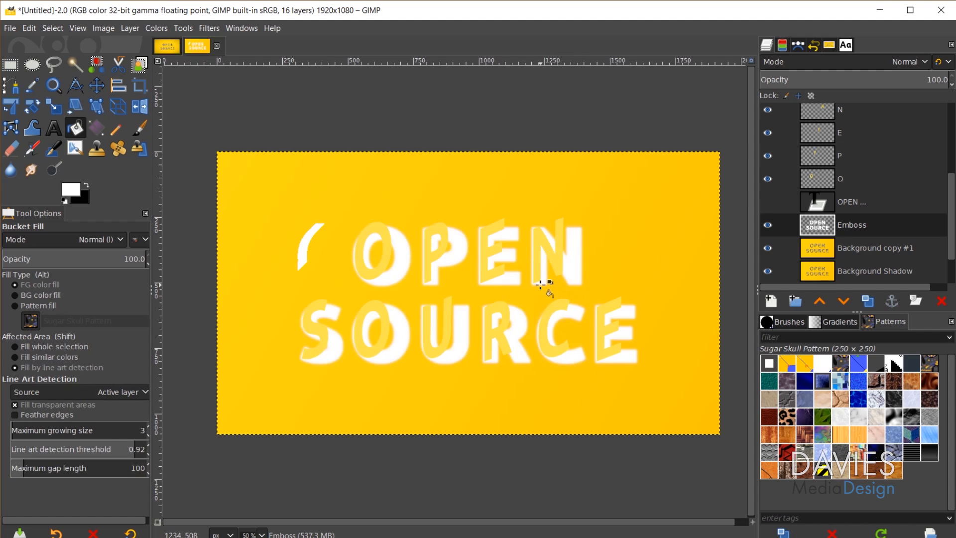
- Erase the stray white curved mark beside the O of OPEN on the Emboss layer
{"action": "left_click", "coordinate": [11, 149]}
{"action": "mouse_move", "coordinate": [312, 251]}
{"action": "left_mouse_down"}
{"action": "mouse_move", "coordinate": [320, 221]}
{"action": "mouse_move", "coordinate": [298, 262]}
{"action": "mouse_move", "coordinate": [310, 233]}
{"action": "mouse_move", "coordinate": [303, 271]}
{"action": "left_mouse_up"}
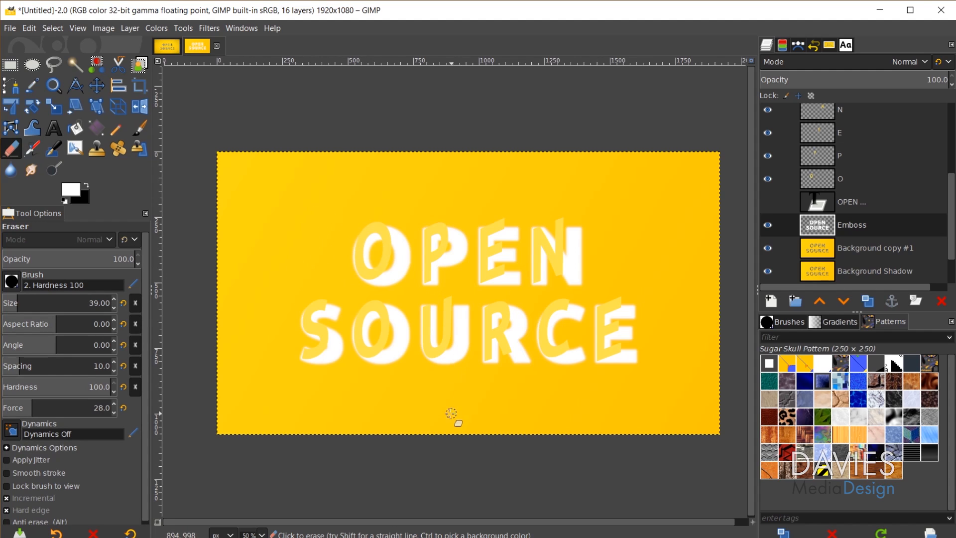
{"action": "key", "text": "m"}
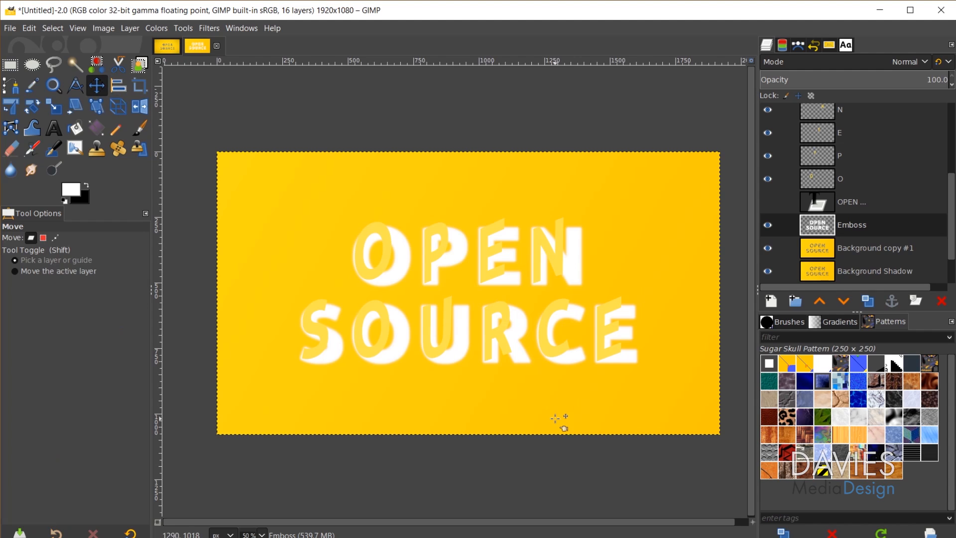
- Apply the Emboss filter to the white text with azimuth 30, elevation 45 and depth 20
{"action": "scroll", "coordinate": [467, 258], "scroll_direction": "up", "scroll_amount": 1}
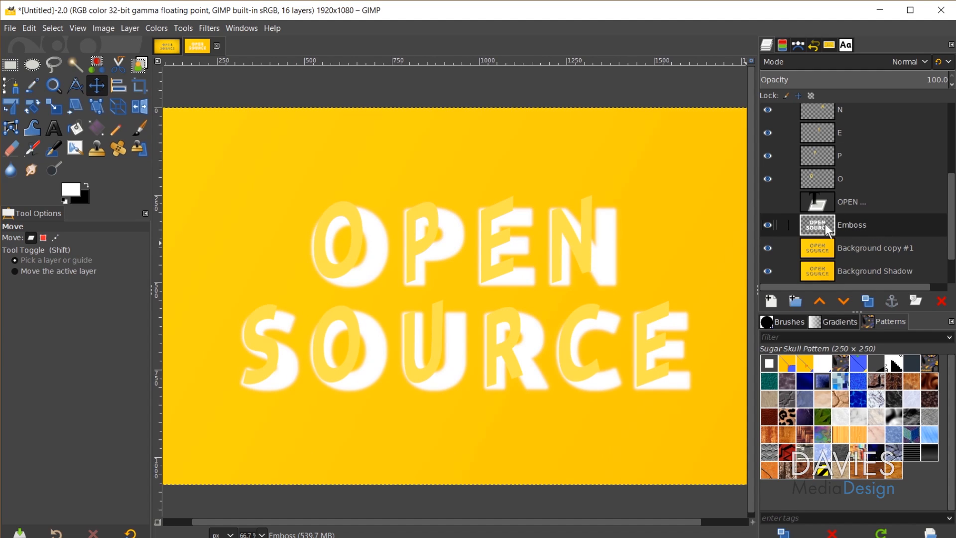
{"action": "left_click", "coordinate": [209, 29]}
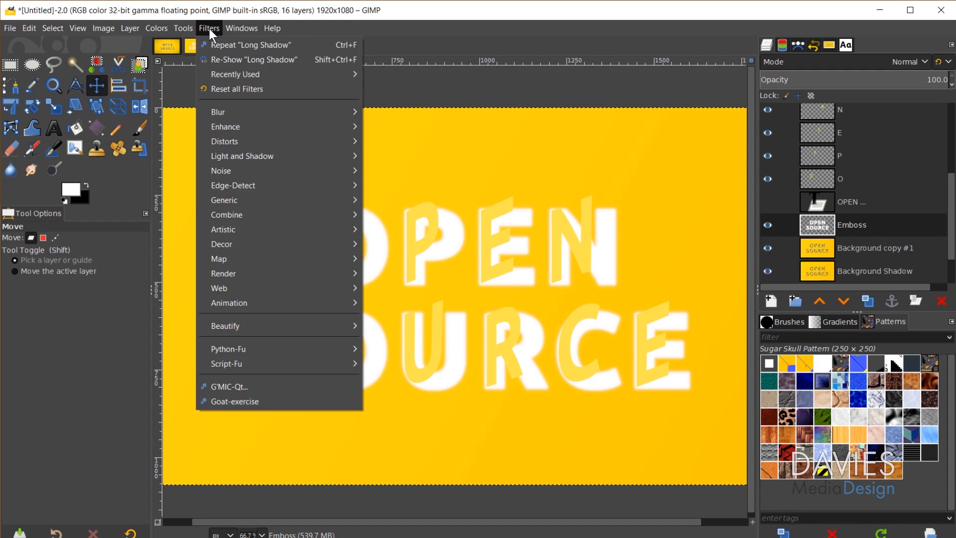
{"action": "mouse_move", "coordinate": [234, 141]}
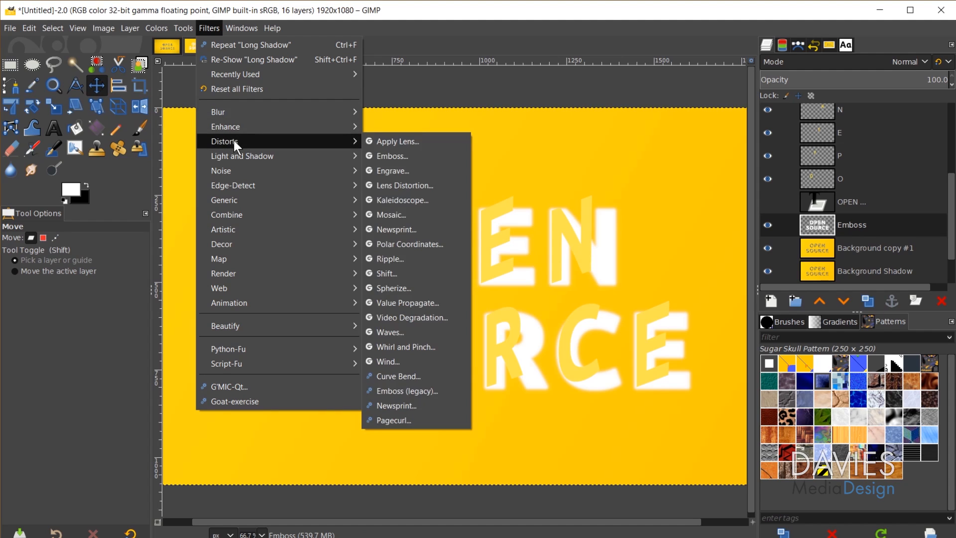
{"action": "left_click", "coordinate": [384, 156]}
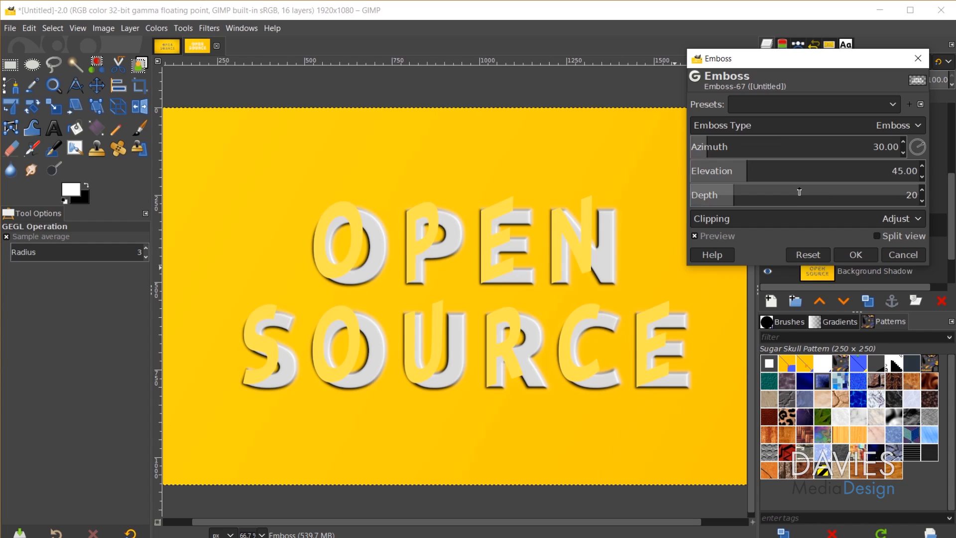
{"action": "left_click", "coordinate": [861, 254]}
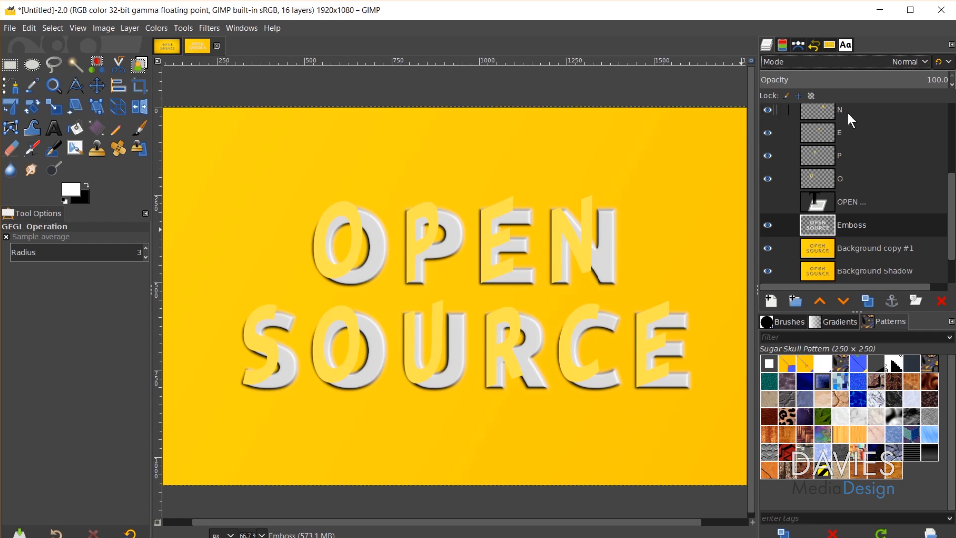
- Set the Emboss layer's blend mode to Darken only
{"action": "left_click", "coordinate": [851, 64]}
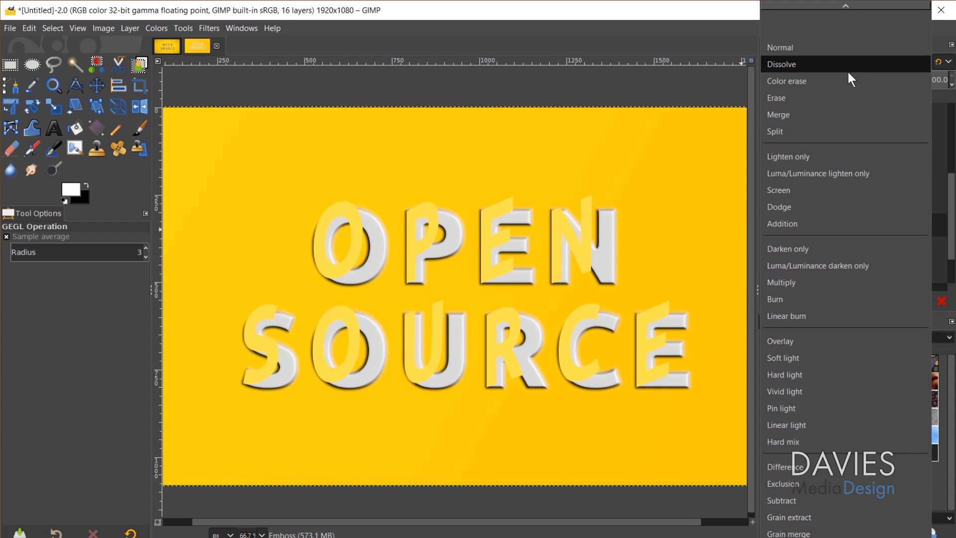
{"action": "scroll", "coordinate": [849, 70], "scroll_direction": "down", "scroll_amount": 5}
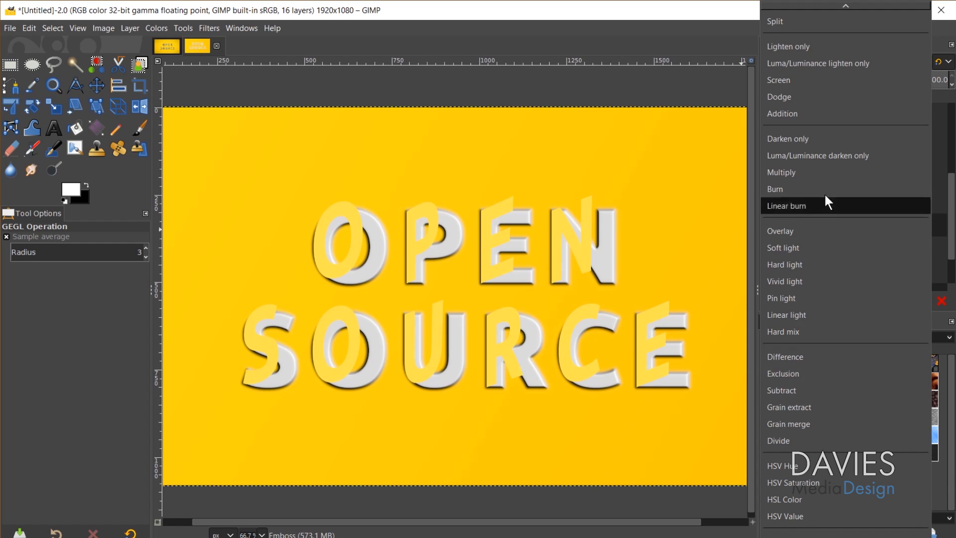
{"action": "left_click", "coordinate": [808, 140]}
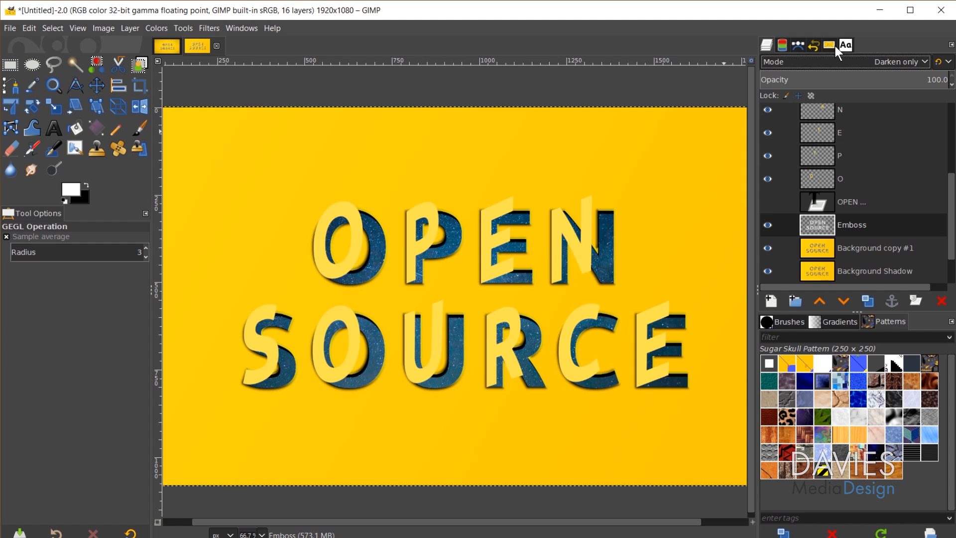
- Soften the embossed edges around the letters by setting the Emboss layer's opacity to 74
{"action": "scroll", "coordinate": [838, 62], "scroll_direction": "up", "scroll_amount": 1}
{"action": "scroll", "coordinate": [839, 62], "scroll_direction": "down", "scroll_amount": 1}
{"action": "scroll", "coordinate": [838, 61], "scroll_direction": "down", "scroll_amount": 1}
{"action": "scroll", "coordinate": [838, 62], "scroll_direction": "up", "scroll_amount": 1}
{"action": "scroll", "coordinate": [597, 220], "scroll_direction": "up", "scroll_amount": 4}
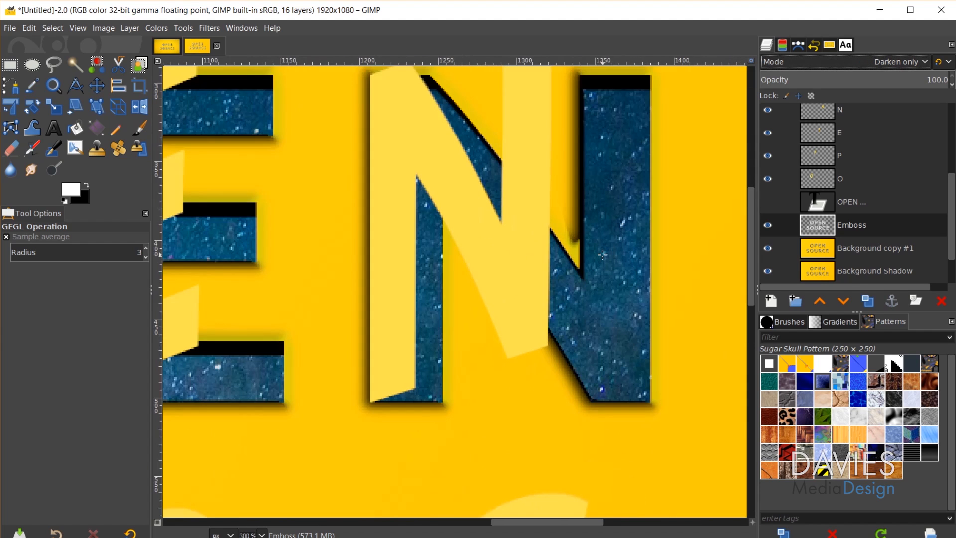
{"action": "scroll", "coordinate": [548, 379], "scroll_direction": "down", "scroll_amount": 5}
{"action": "scroll", "coordinate": [569, 373], "scroll_direction": "up", "scroll_amount": 5}
{"action": "left_click", "coordinate": [918, 77]}
{"action": "left_click", "coordinate": [884, 74]}
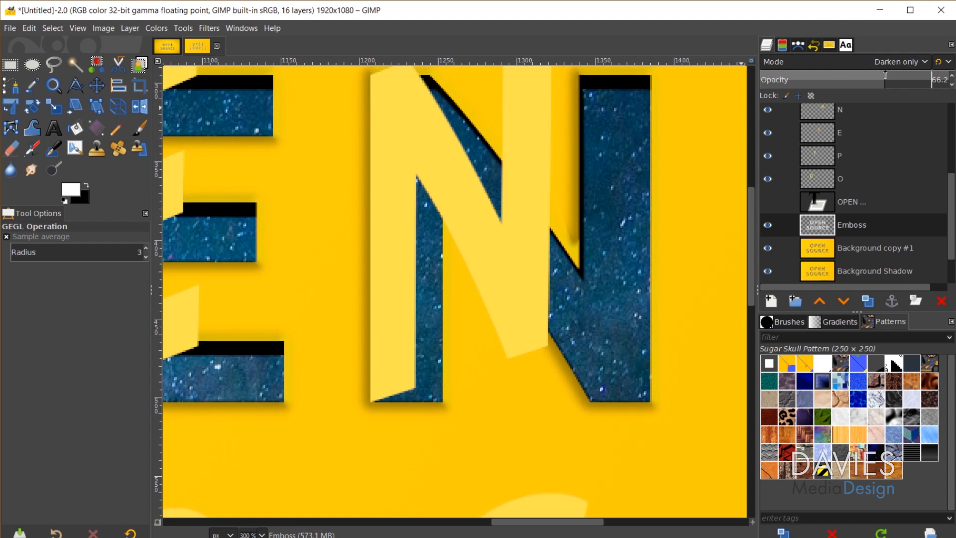
{"action": "mouse_move", "coordinate": [886, 74]}
{"action": "left_mouse_down"}
{"action": "mouse_move", "coordinate": [876, 75]}
{"action": "mouse_move", "coordinate": [900, 78]}
{"action": "left_mouse_up"}
{"action": "key", "text": "1"}
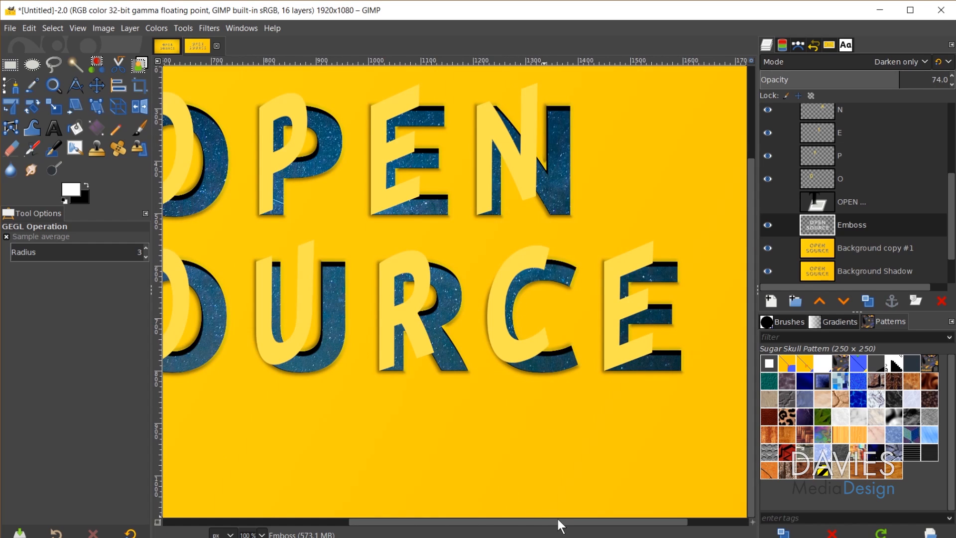
{"action": "scroll", "coordinate": [580, 480], "scroll_direction": "down", "scroll_amount": 4}
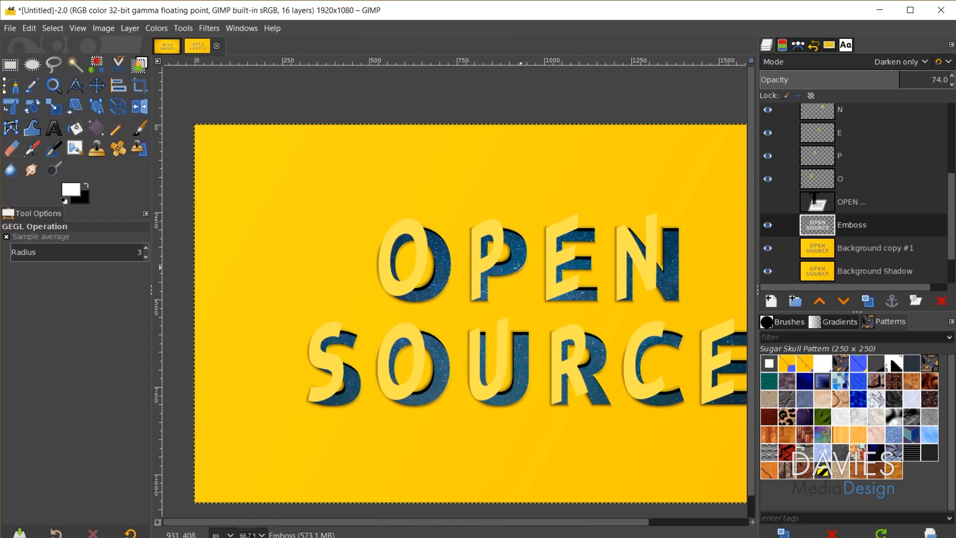
{"action": "key", "text": "1"}
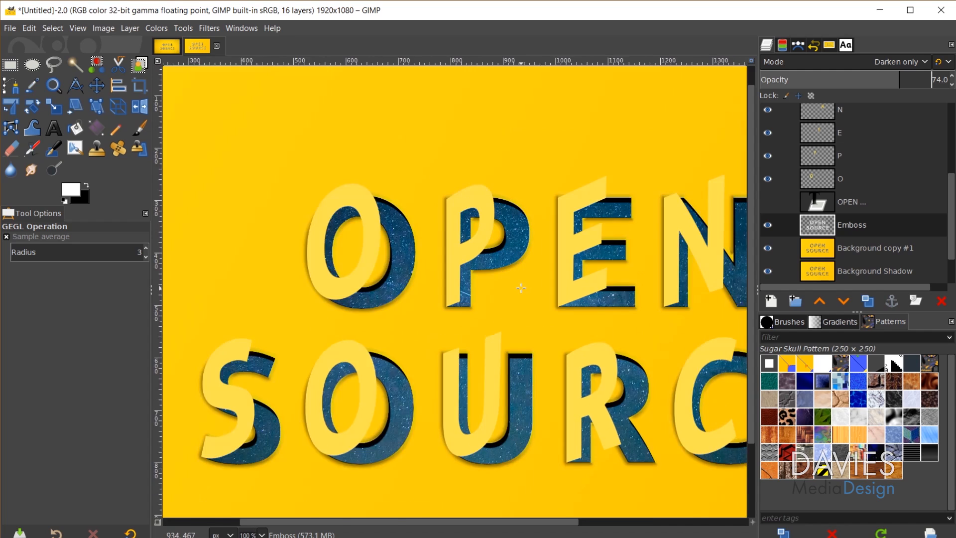
- Import papertexture-2061709_1920.jpg from the recently used images as a new layer directly above the Emboss layer
{"action": "key", "text": "2"}
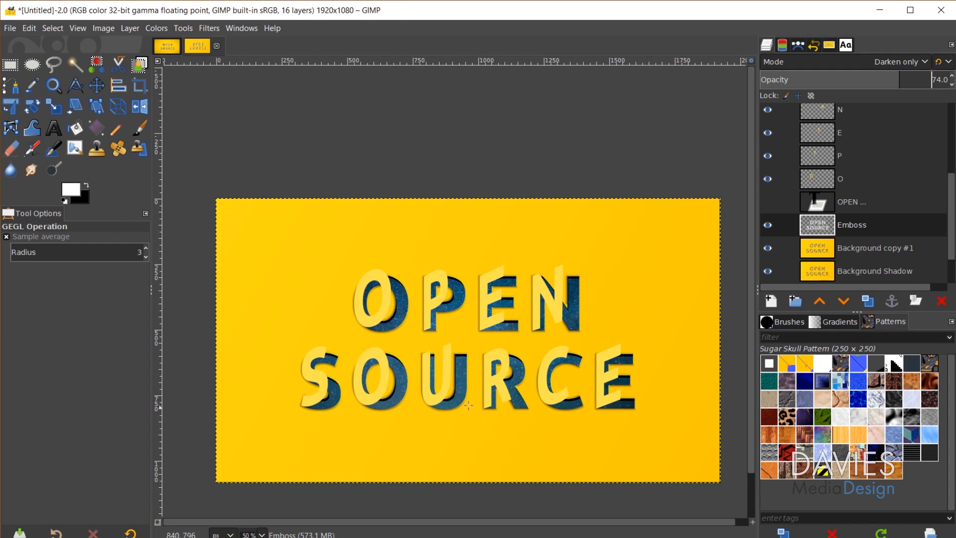
{"action": "left_click", "coordinate": [9, 28]}
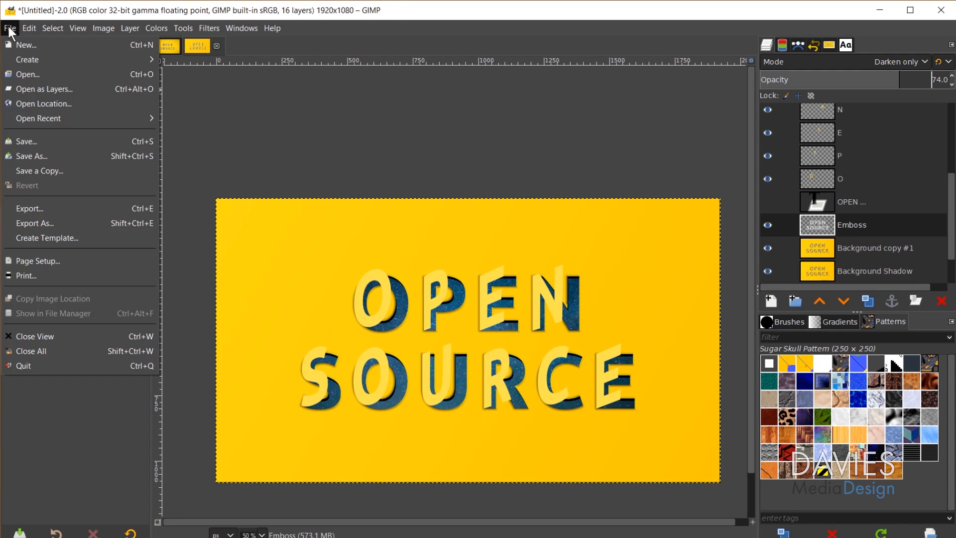
{"action": "left_click", "coordinate": [35, 87]}
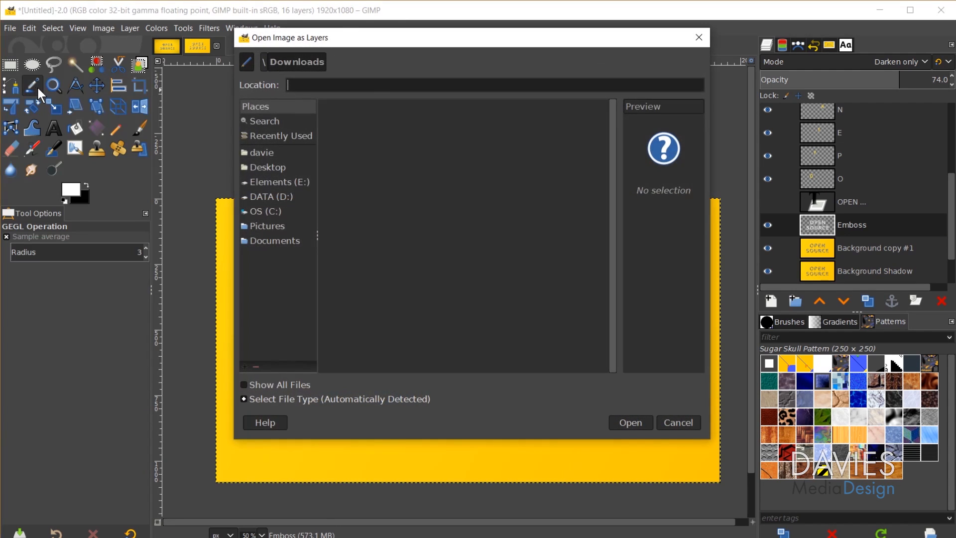
{"action": "left_click", "coordinate": [268, 138]}
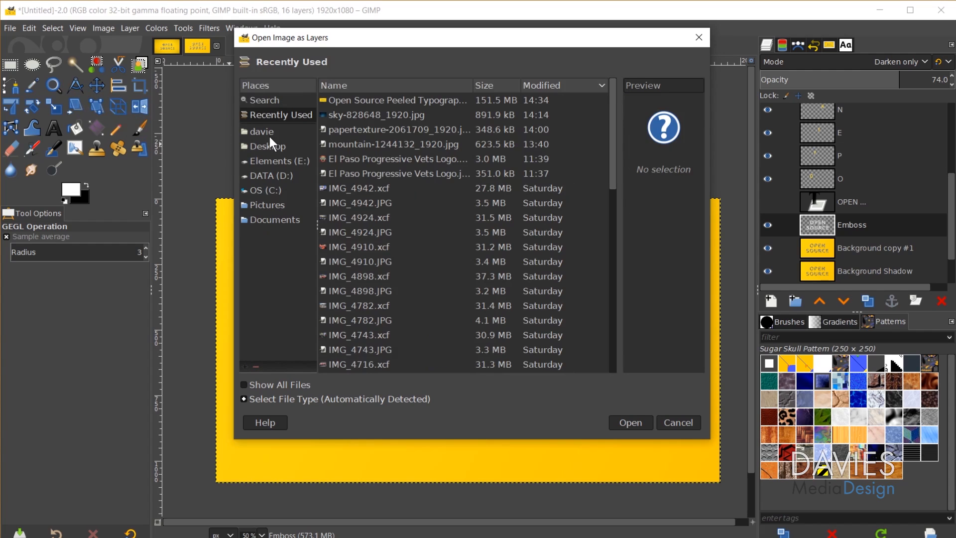
{"action": "left_click", "coordinate": [364, 130]}
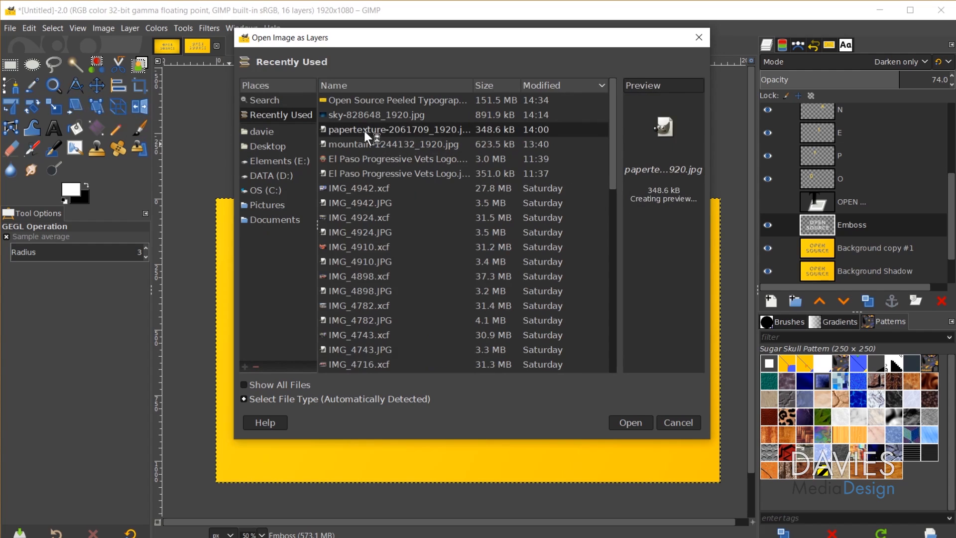
{"action": "left_click", "coordinate": [631, 420]}
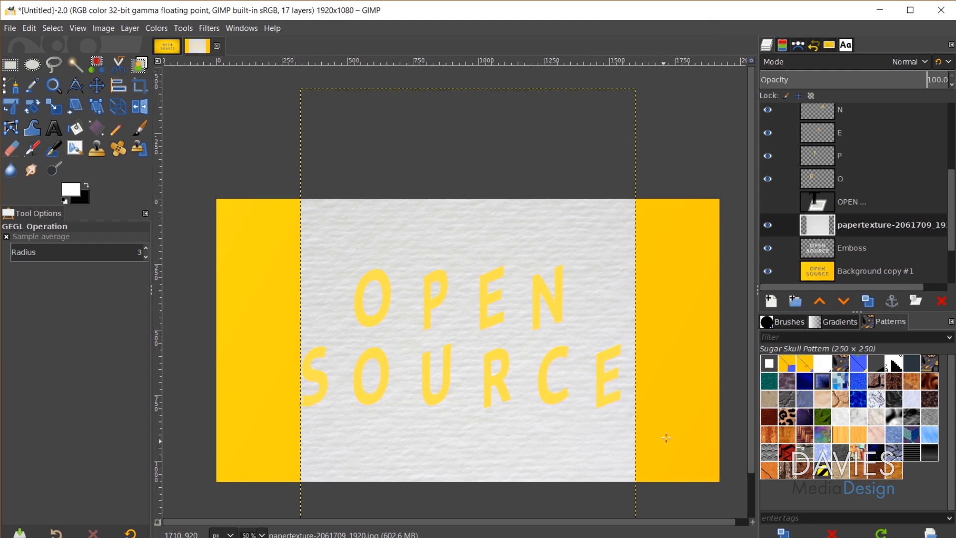
- Rotate the paper texture layer by -90 degrees about its center so it spans the full image width
{"action": "scroll", "coordinate": [684, 406], "scroll_direction": "down", "scroll_amount": 1}
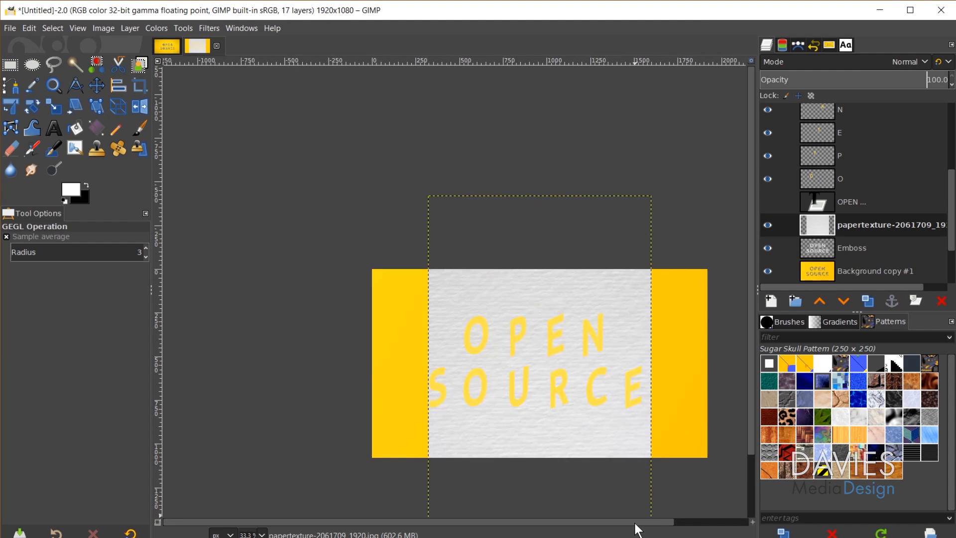
{"action": "left_click_drag", "start_coordinate": [634, 522], "coordinate": [710, 522]}
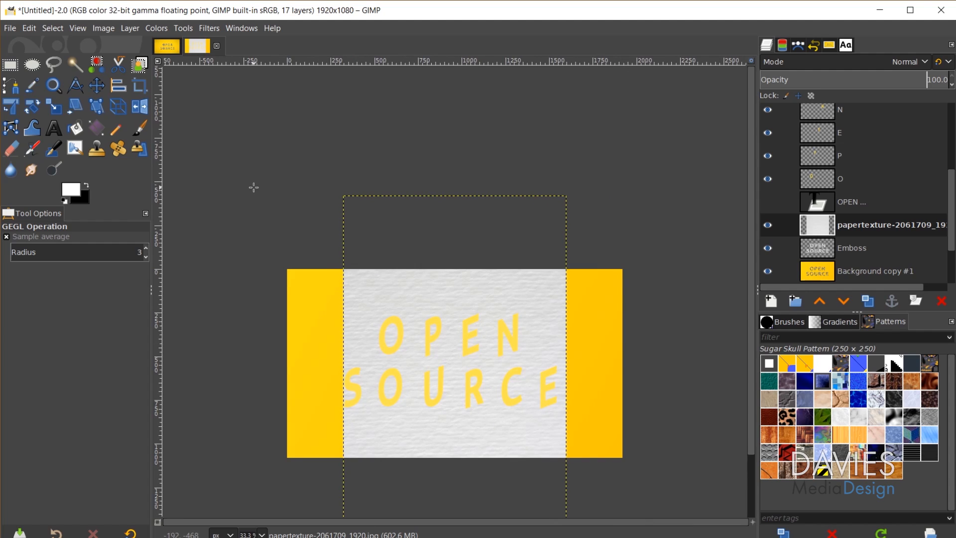
{"action": "left_click", "coordinate": [33, 105]}
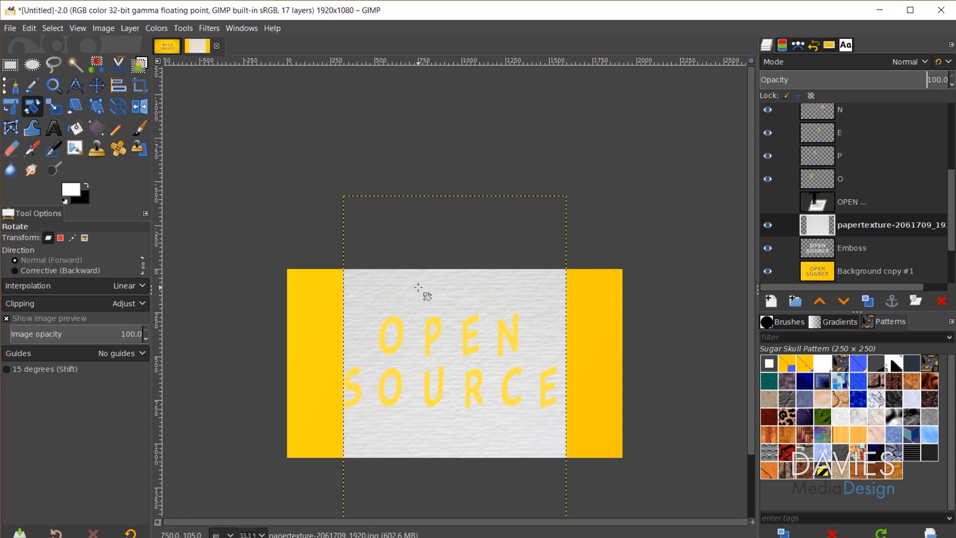
{"action": "left_click_drag", "start_coordinate": [373, 277], "coordinate": [344, 537]}
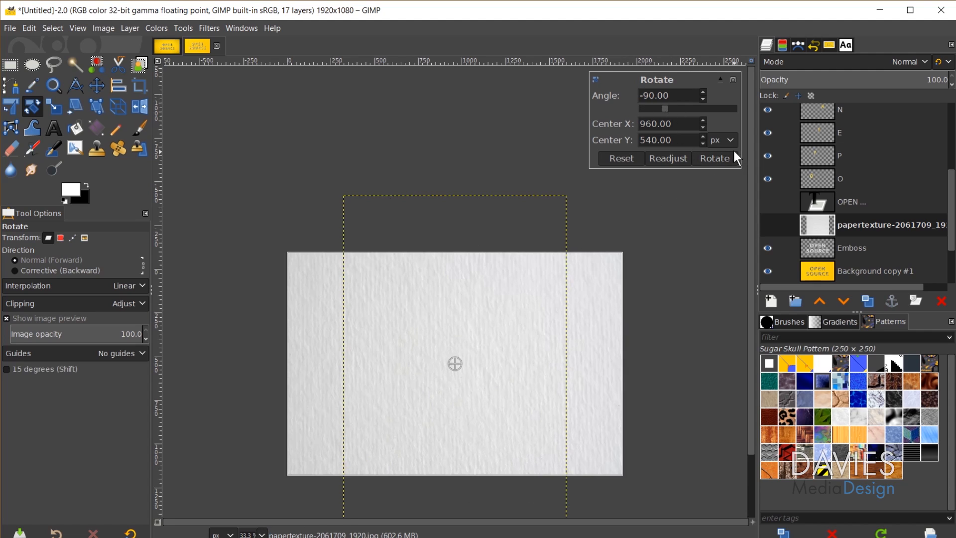
{"action": "left_click", "coordinate": [715, 158]}
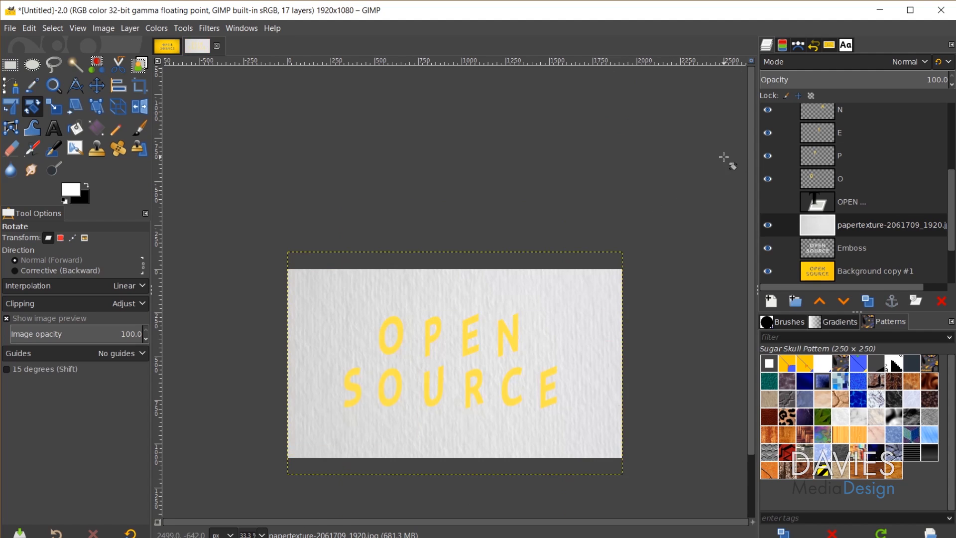
- Rename the imported paper texture layer as Paper Texture
{"action": "scroll", "coordinate": [869, 201], "scroll_direction": "up", "scroll_amount": 5}
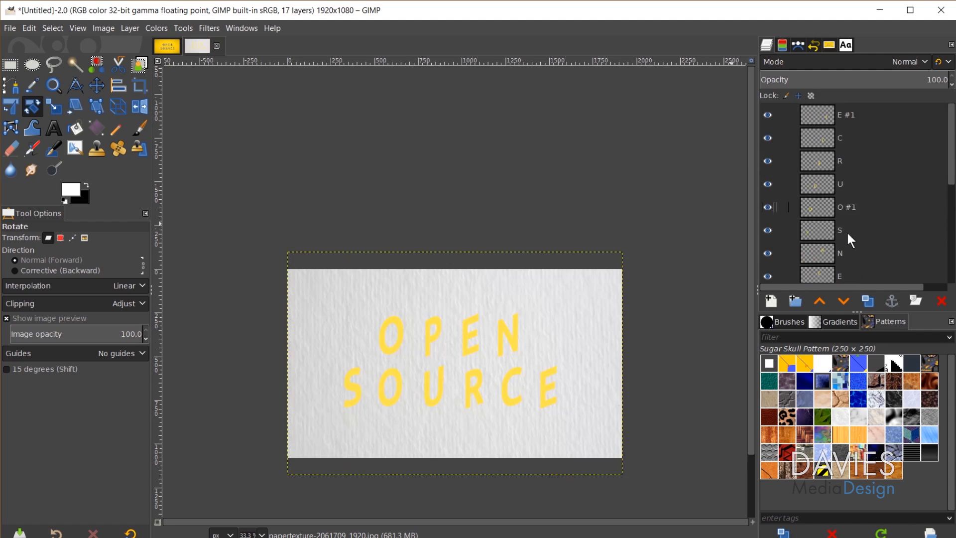
{"action": "scroll", "coordinate": [848, 230], "scroll_direction": "down", "scroll_amount": 5}
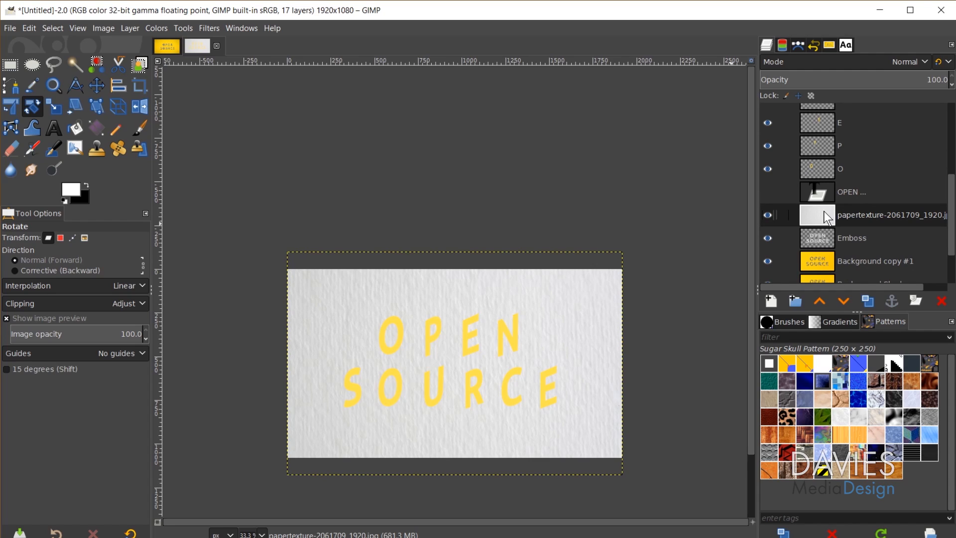
{"action": "double_click", "coordinate": [858, 215]}
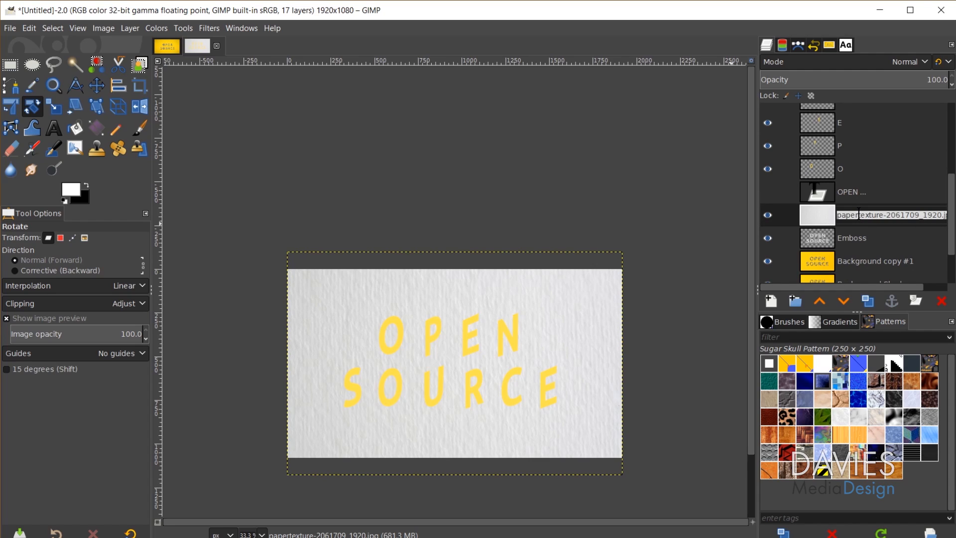
{"action": "type", "text": "Paper Texture"}
{"action": "key", "text": "Return"}
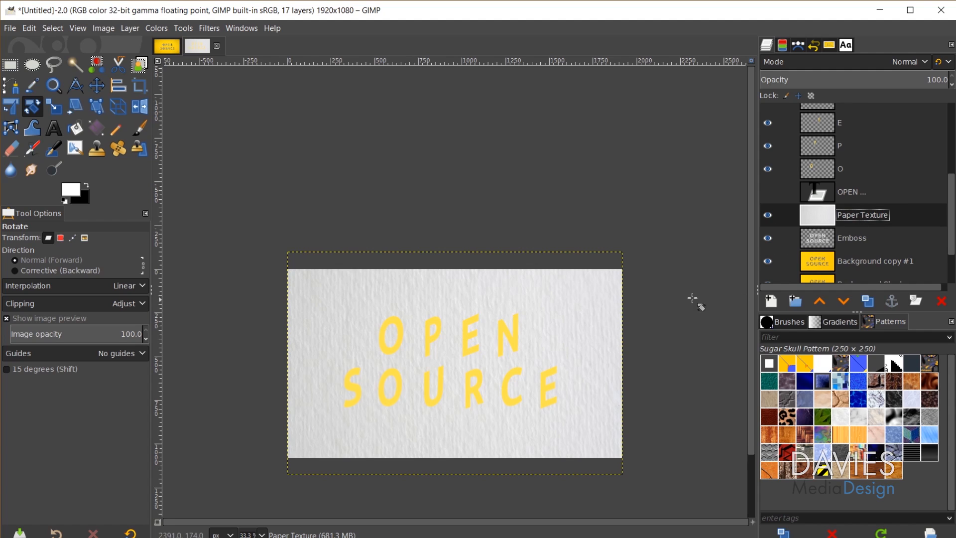
- Set the Paper Texture layer's blend mode to Overlay
{"action": "scroll", "coordinate": [461, 375], "scroll_direction": "up", "scroll_amount": 1}
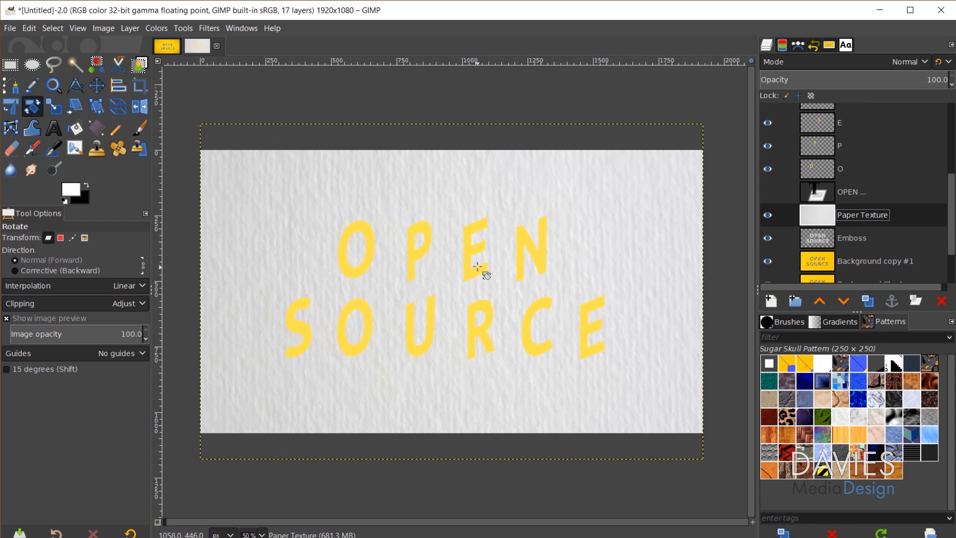
{"action": "left_click", "coordinate": [859, 61]}
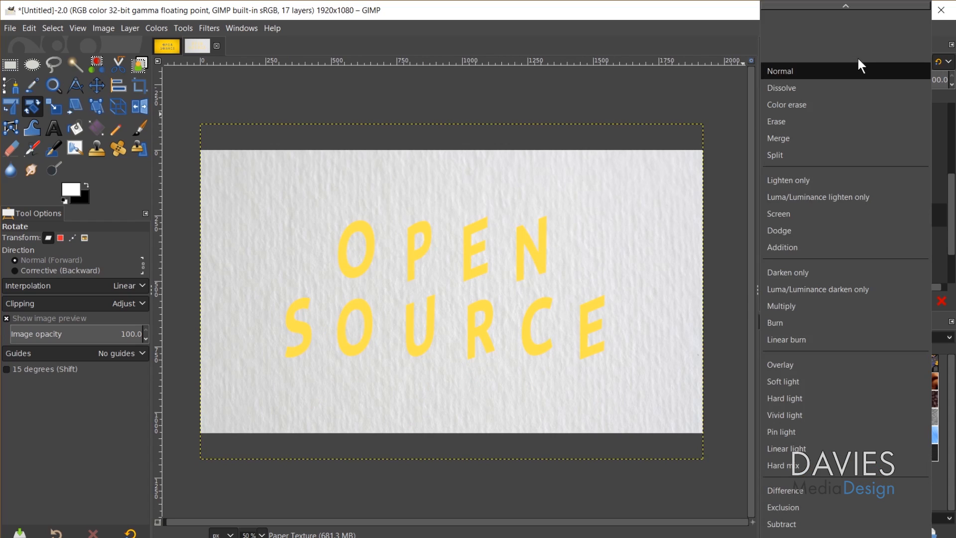
{"action": "left_click", "coordinate": [830, 364]}
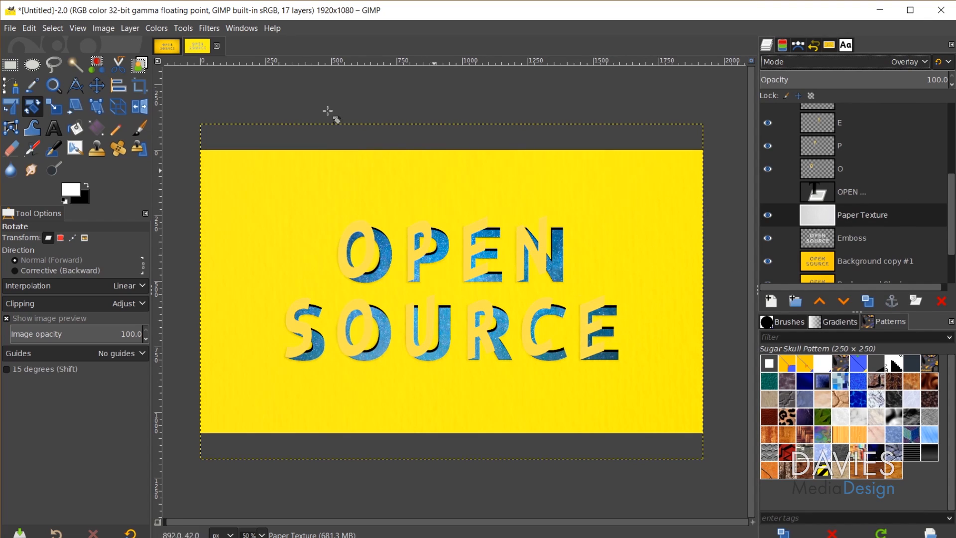
- Apply Levels to Paper Texture with input black 62.39, gamma 1.18 and white 96.68, and reduce the layer's opacity to 80.1
{"action": "left_click", "coordinate": [157, 29]}
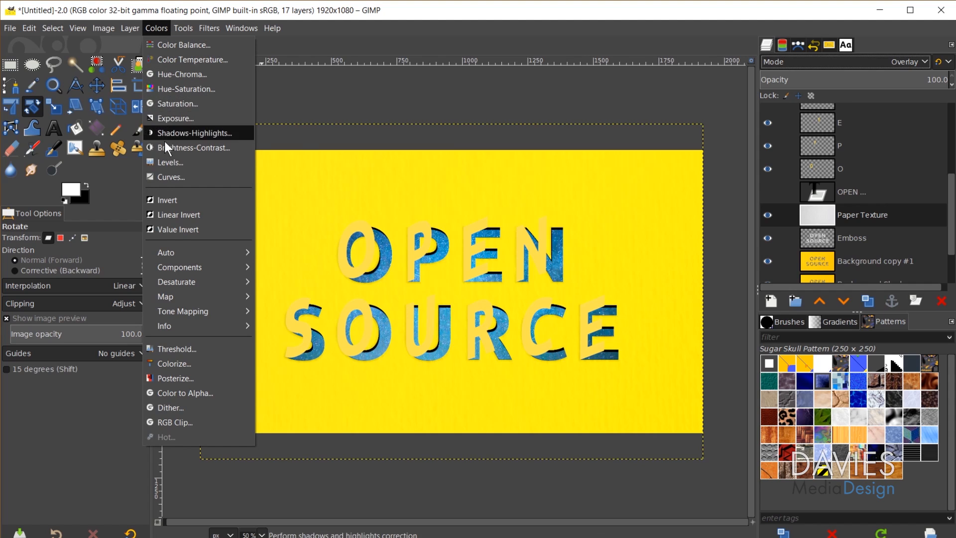
{"action": "left_click", "coordinate": [170, 163]}
{"action": "left_click_drag", "start_coordinate": [703, 213], "coordinate": [843, 205]}
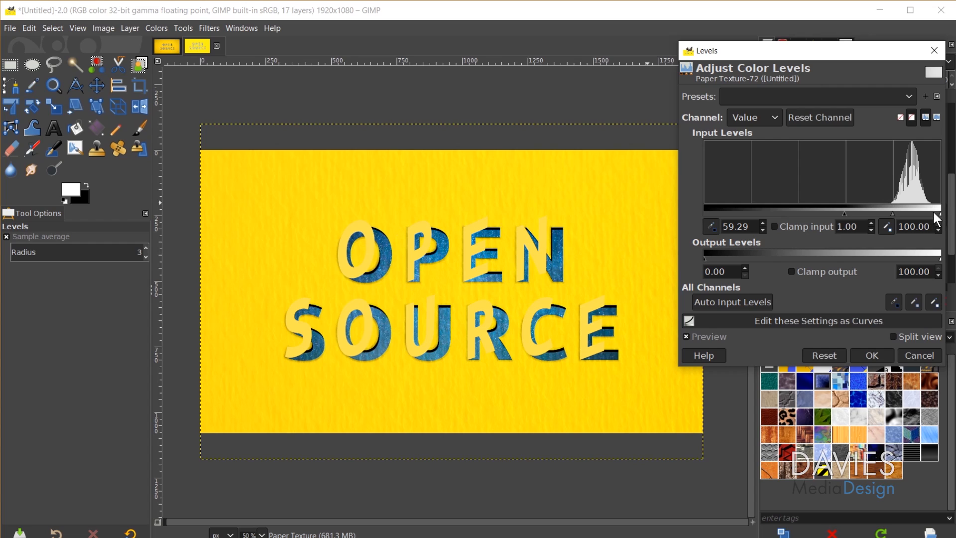
{"action": "left_click_drag", "start_coordinate": [941, 214], "coordinate": [934, 214]}
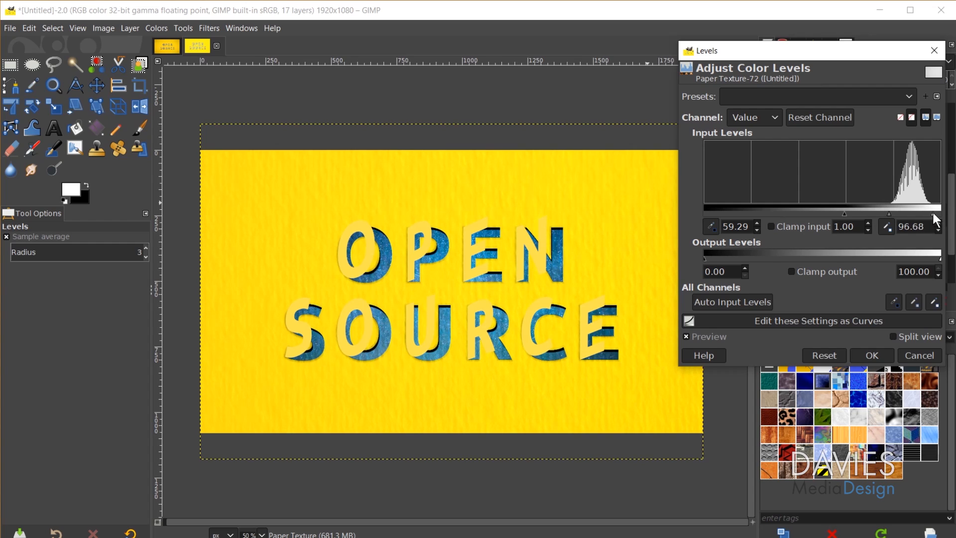
{"action": "left_click_drag", "start_coordinate": [846, 215], "coordinate": [889, 214]}
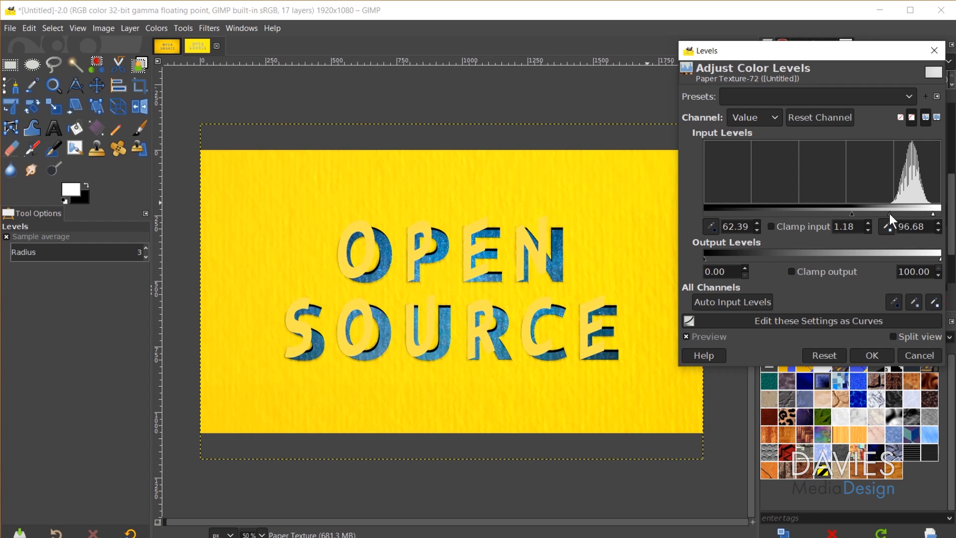
{"action": "left_click", "coordinate": [713, 334]}
{"action": "left_click", "coordinate": [715, 333]}
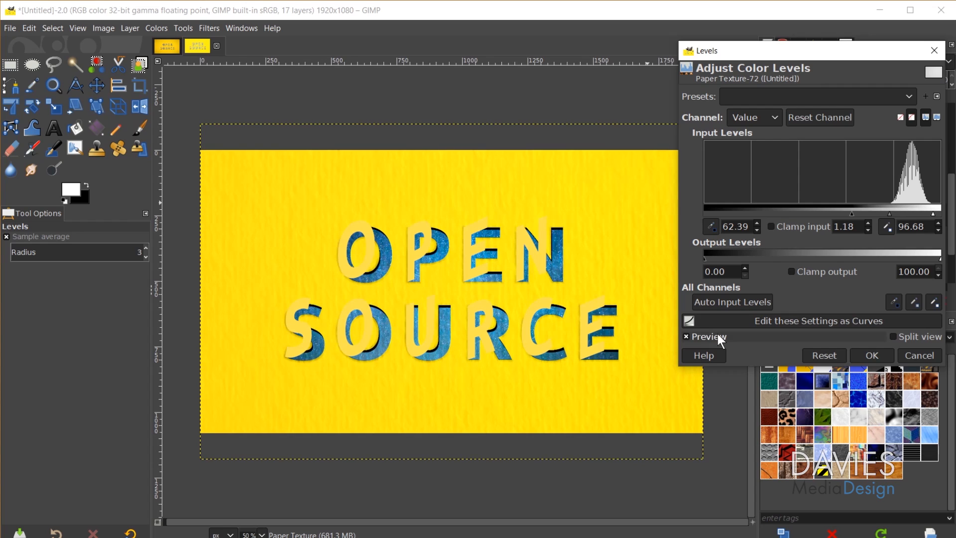
{"action": "left_click", "coordinate": [856, 356]}
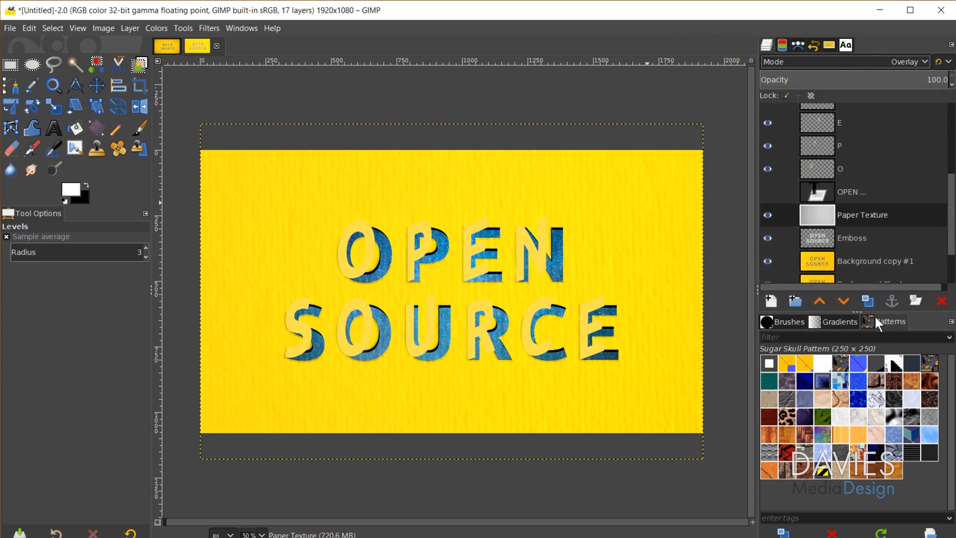
{"action": "mouse_move", "coordinate": [911, 79]}
{"action": "left_mouse_down"}
{"action": "mouse_move", "coordinate": [859, 78]}
{"action": "mouse_move", "coordinate": [917, 75]}
{"action": "left_mouse_up"}
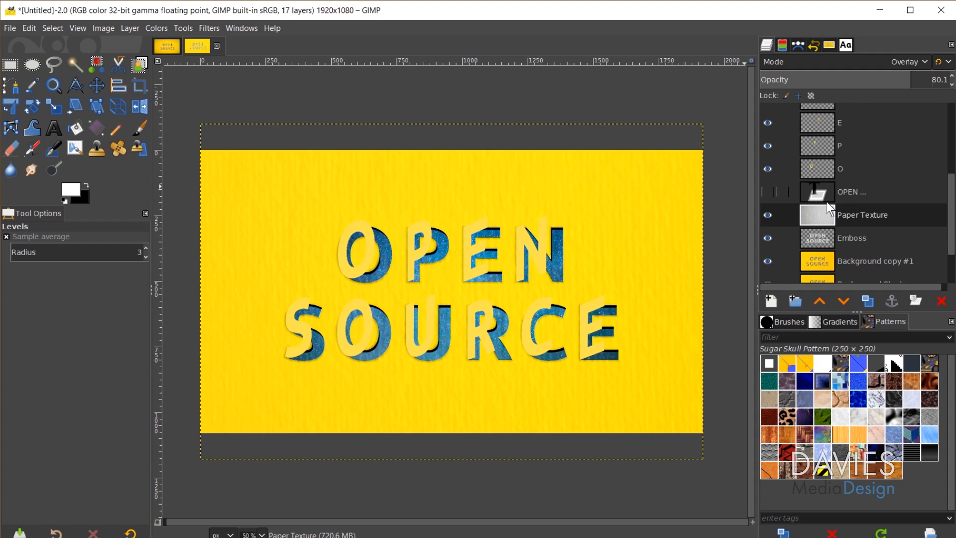
- Duplicate the O layer of OPEN as O Shadow and place the copy directly beneath the original O
{"action": "left_click", "coordinate": [827, 169]}
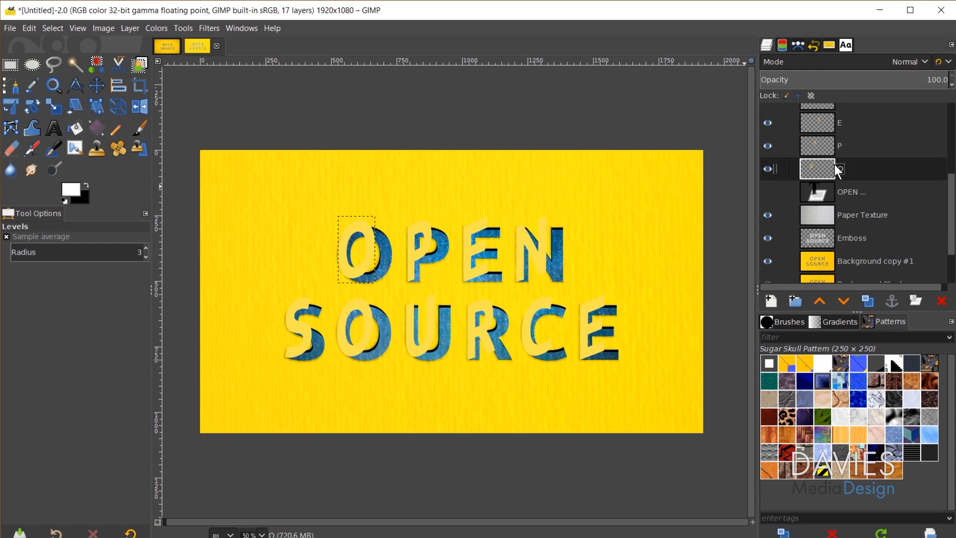
{"action": "left_click", "coordinate": [871, 297]}
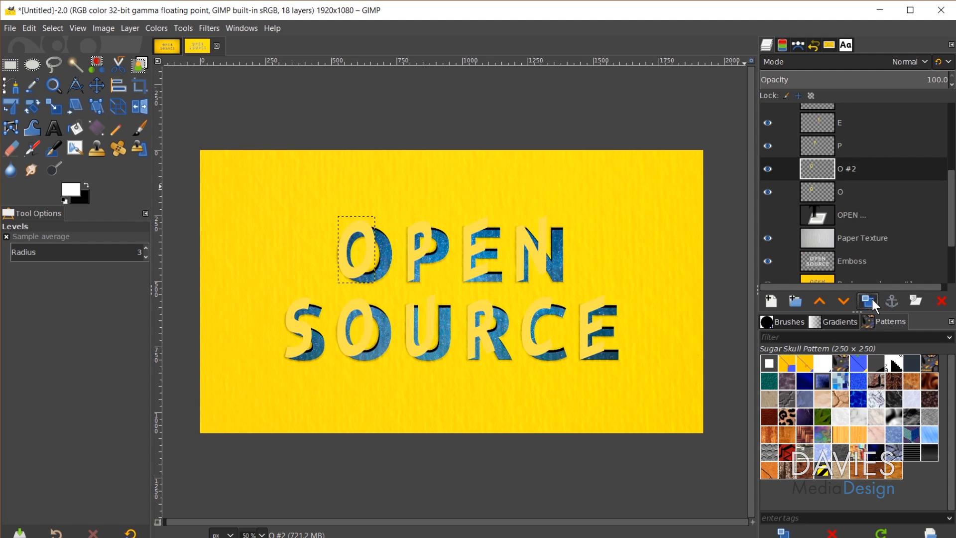
{"action": "double_click", "coordinate": [848, 169]}
{"action": "type", "text": "Shadow"}
{"action": "key", "text": "Return"}
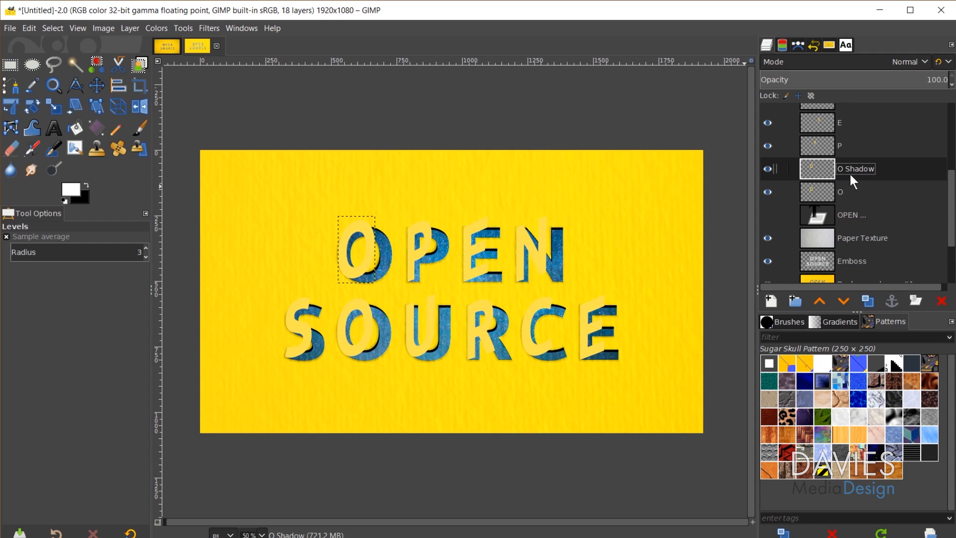
{"action": "left_click_drag", "start_coordinate": [822, 170], "coordinate": [822, 199]}
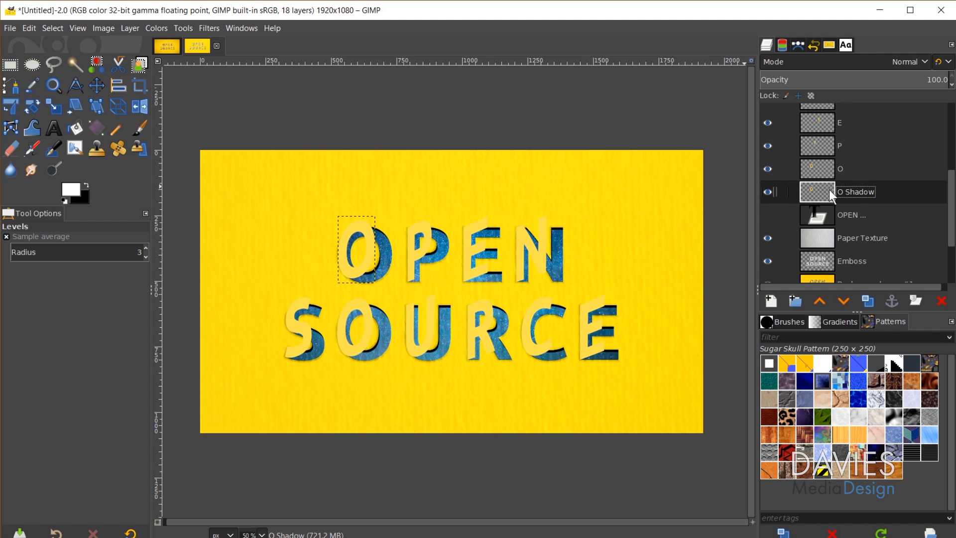
- Lock the O Shadow layer's alpha channel and fill its letter shape with black
{"action": "left_click", "coordinate": [812, 96]}
{"action": "left_click_drag", "start_coordinate": [85, 194], "coordinate": [371, 244]}
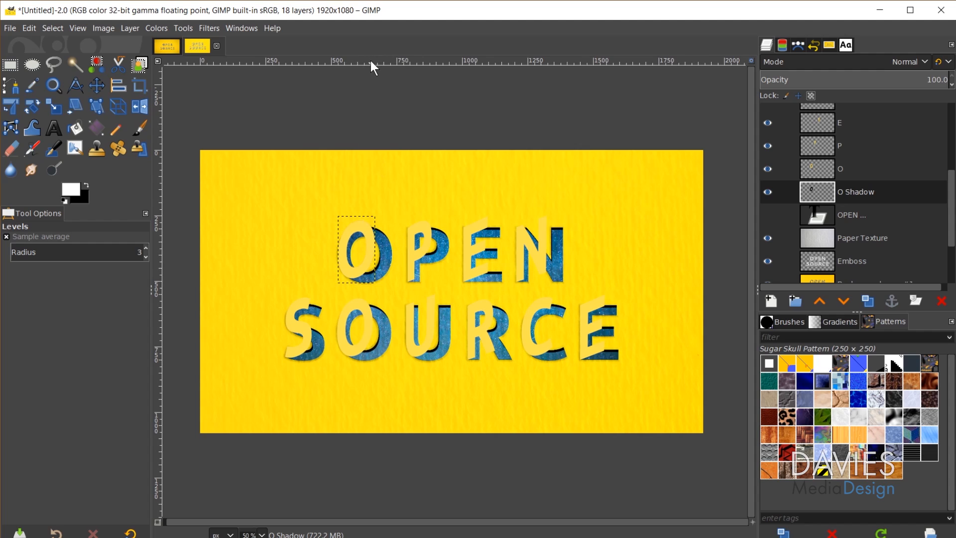
- Place two horizontal guides, one through the upper part of the word OPEN and one just below its letters
{"action": "left_click_drag", "start_coordinate": [374, 59], "coordinate": [405, 237]}
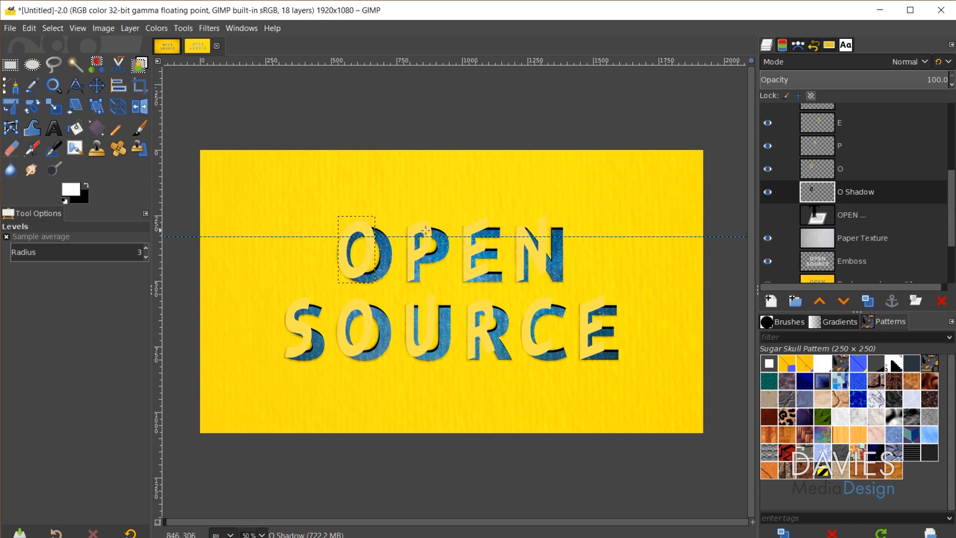
{"action": "left_click_drag", "start_coordinate": [341, 63], "coordinate": [394, 292]}
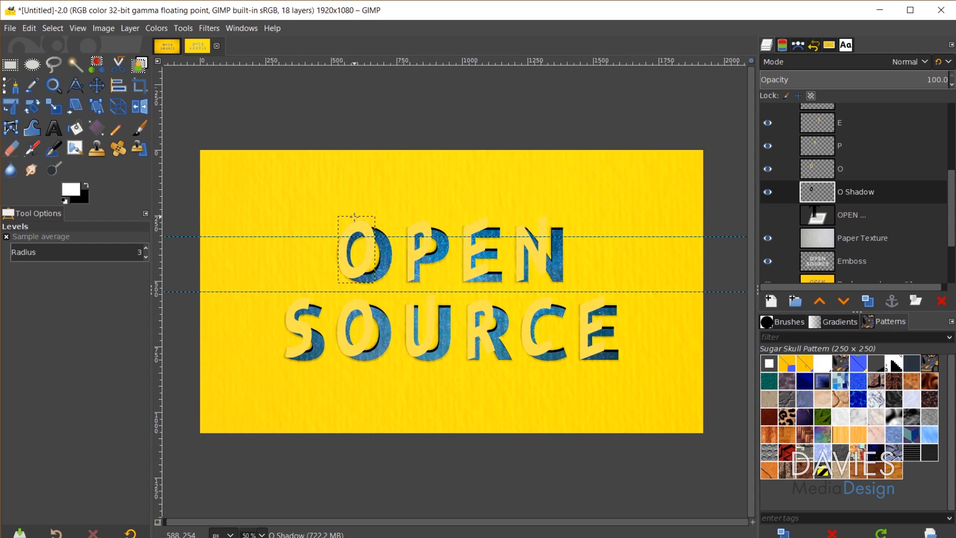
- Skew the O Shadow layer with the Perspective tool, stretching its side towards the P out to the two guides
{"action": "left_click", "coordinate": [116, 107]}
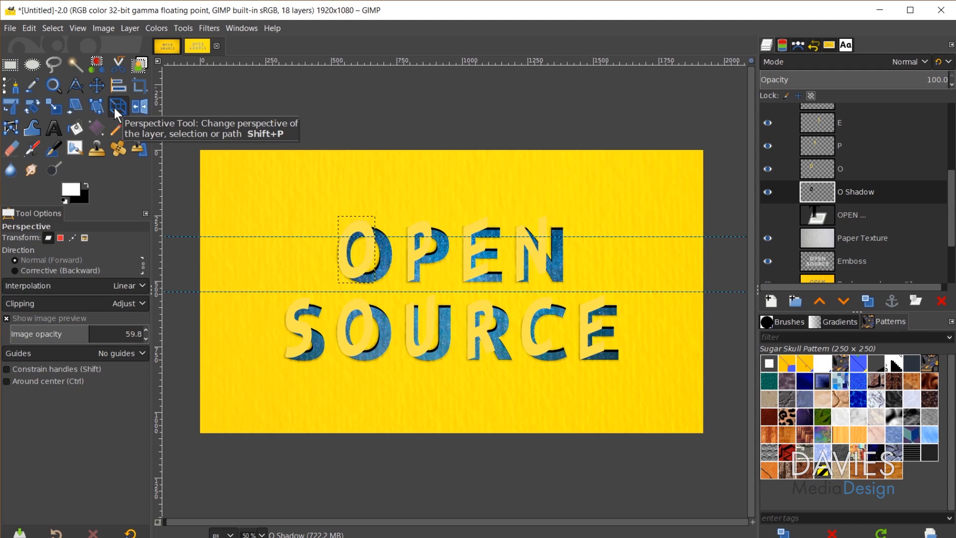
{"action": "left_click", "coordinate": [371, 242]}
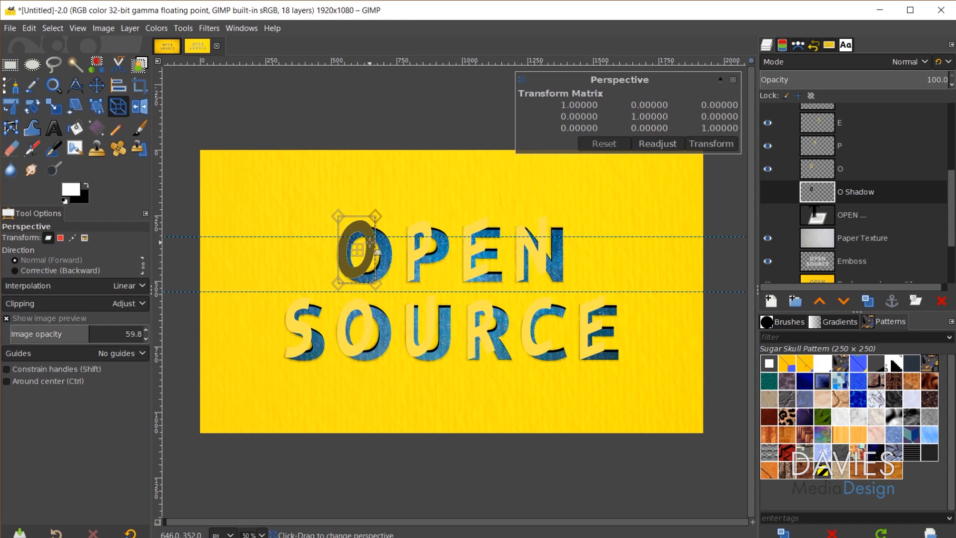
{"action": "left_click_drag", "start_coordinate": [378, 283], "coordinate": [417, 292]}
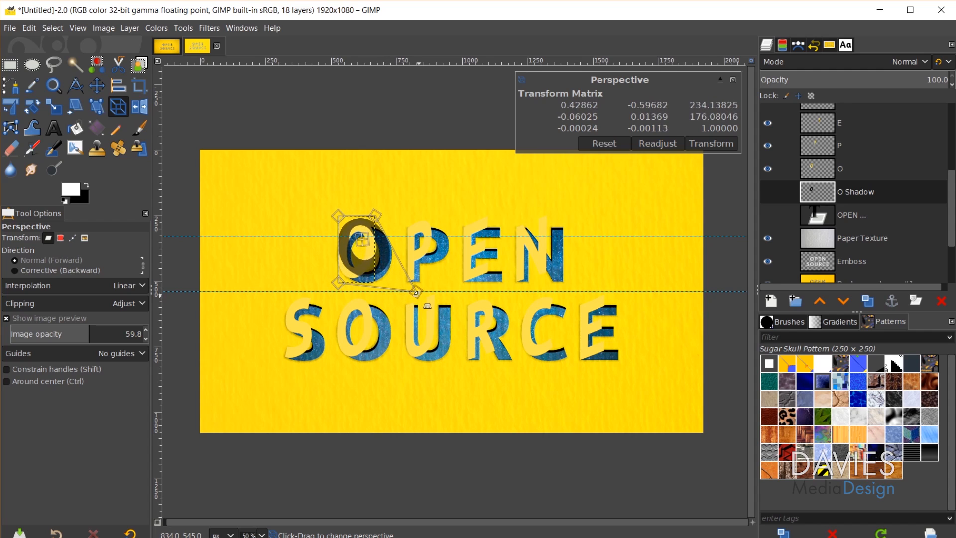
{"action": "left_click_drag", "start_coordinate": [376, 215], "coordinate": [407, 237]}
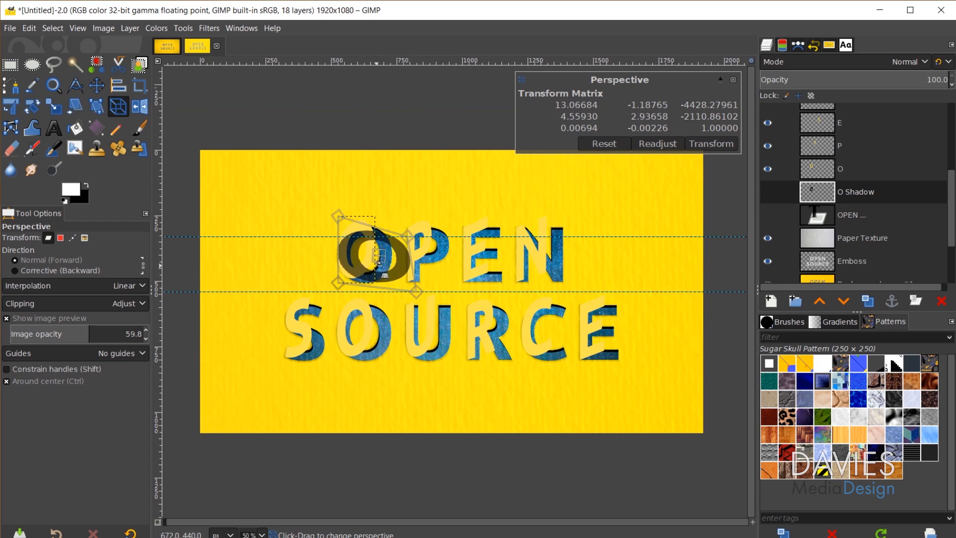
{"action": "scroll", "coordinate": [377, 269], "scroll_direction": "up", "scroll_amount": 2, "text": "ctrl"}
{"action": "scroll", "coordinate": [377, 269], "scroll_direction": "up", "scroll_amount": 1, "text": "ctrl"}
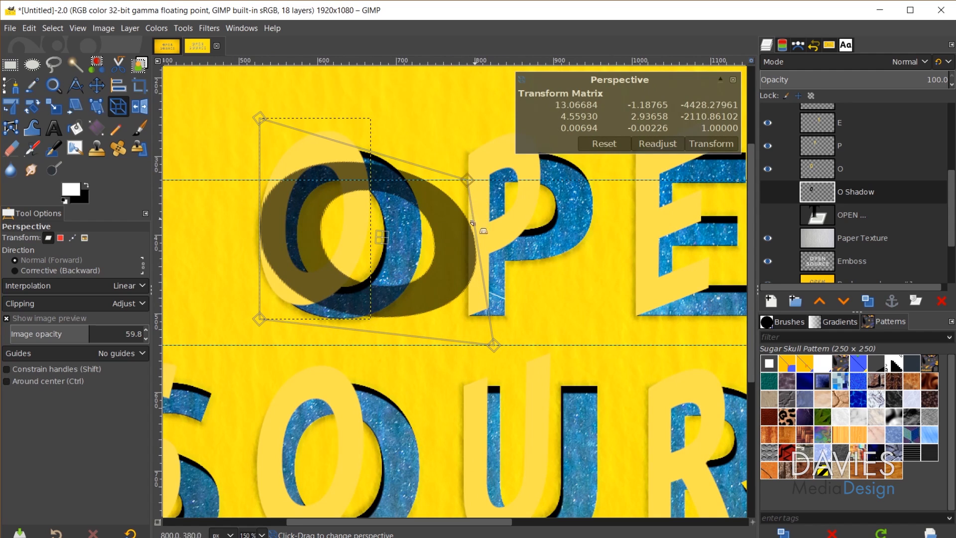
{"action": "left_click_drag", "start_coordinate": [466, 180], "coordinate": [479, 180]}
{"action": "left_click_drag", "start_coordinate": [493, 344], "coordinate": [481, 339]}
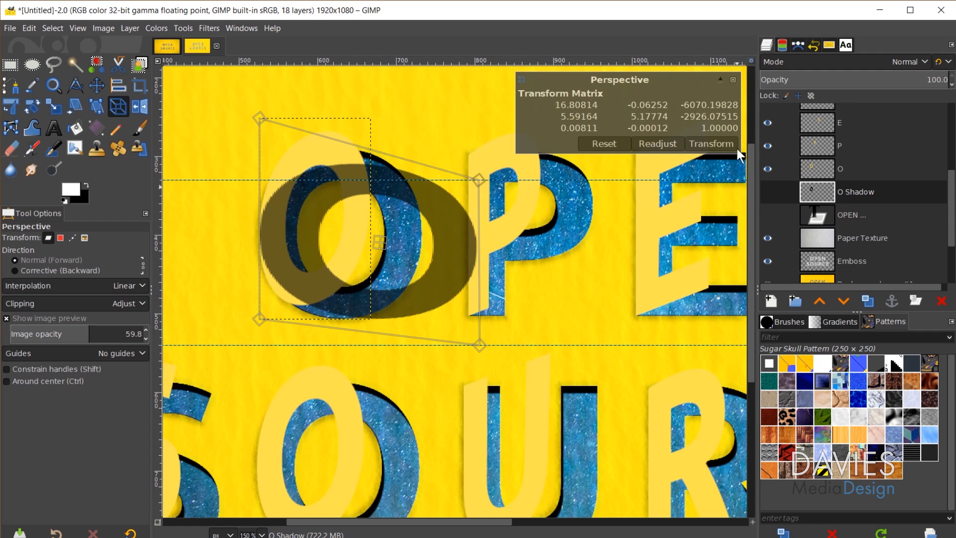
{"action": "left_click", "coordinate": [722, 144]}
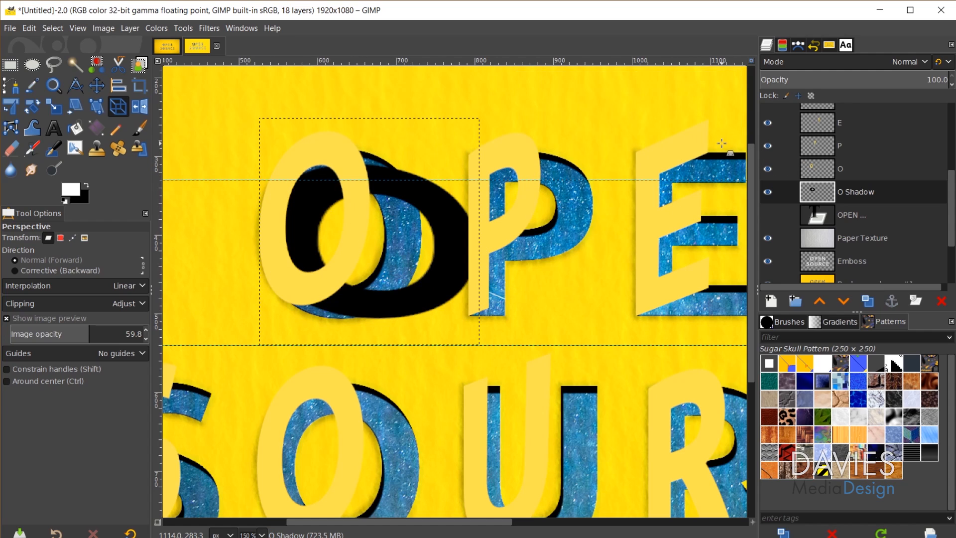
- Move the P, E, N, S and O #1 layers beneath O Shadow, stacked downwards in that order
{"action": "scroll", "coordinate": [488, 254], "scroll_direction": "down", "scroll_amount": 1}
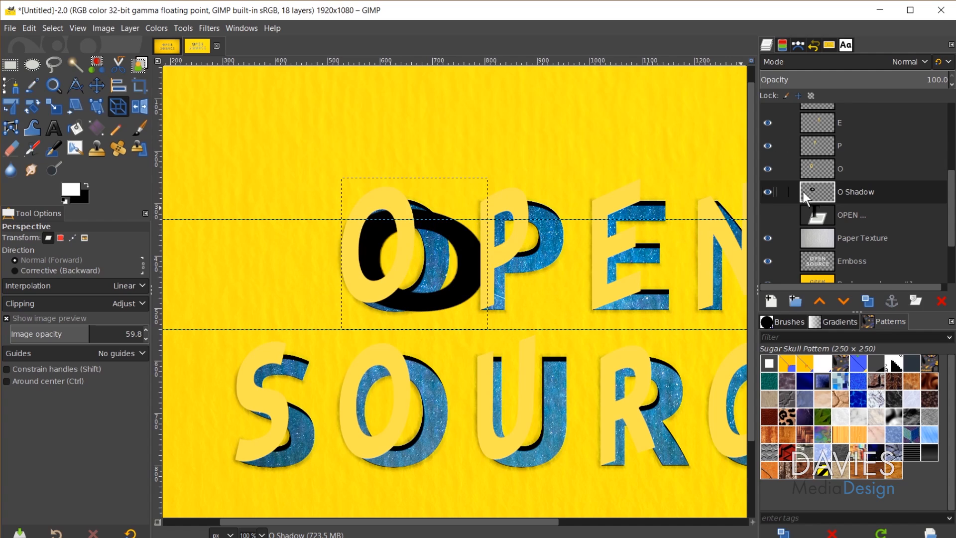
{"action": "left_click_drag", "start_coordinate": [828, 148], "coordinate": [833, 178]}
{"action": "left_click_drag", "start_coordinate": [832, 124], "coordinate": [852, 204]}
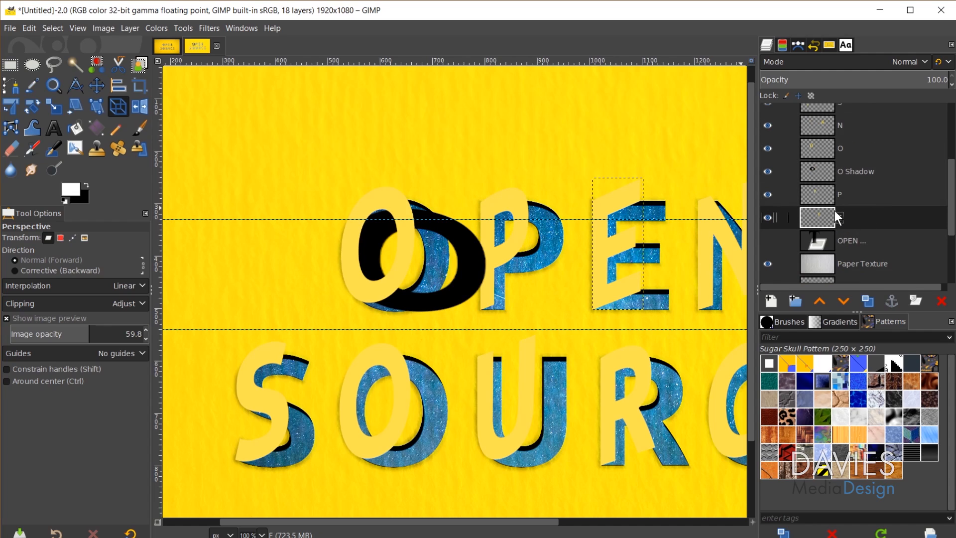
{"action": "left_click_drag", "start_coordinate": [827, 127], "coordinate": [844, 231]}
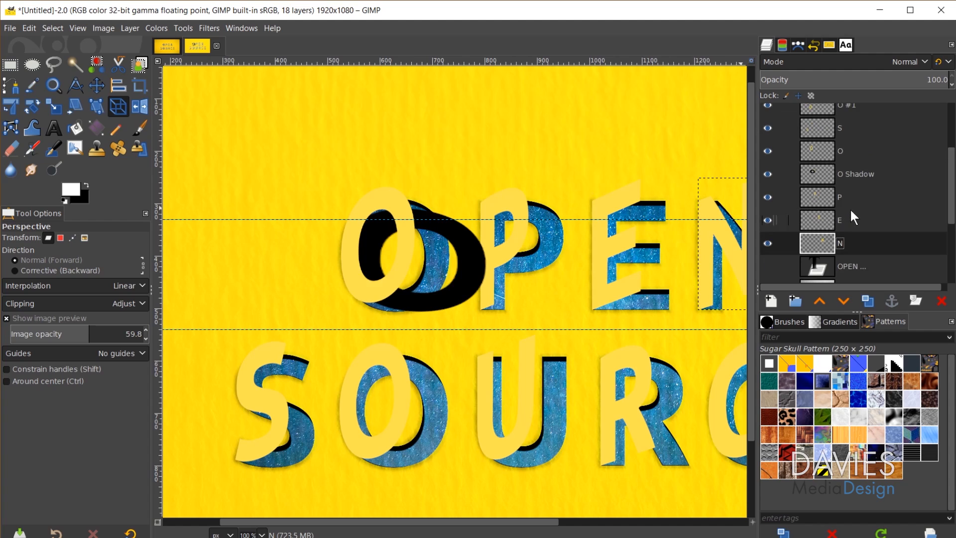
{"action": "left_click_drag", "start_coordinate": [818, 131], "coordinate": [851, 236]}
{"action": "left_click_drag", "start_coordinate": [837, 144], "coordinate": [855, 268]}
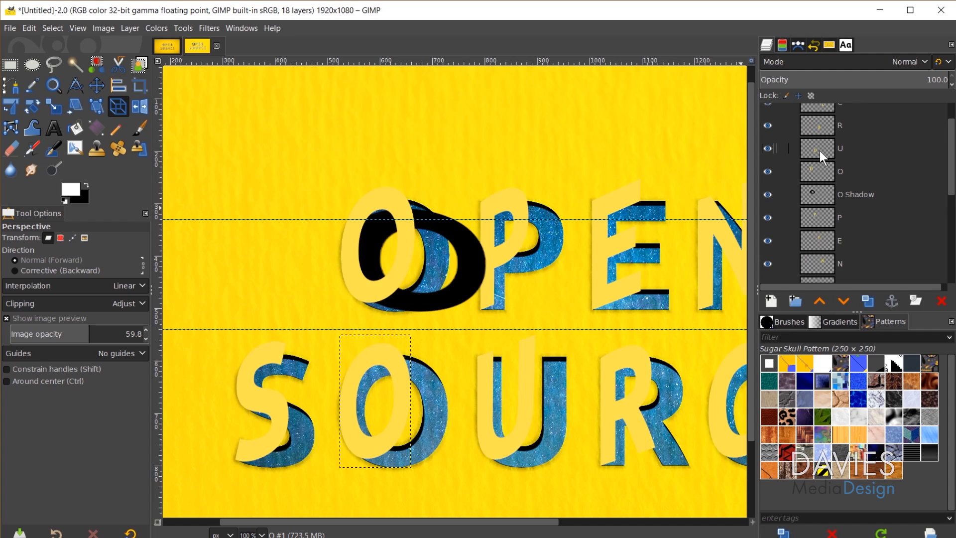
- Move the U, R, C and E #1 layers beneath O #1, stacked downwards in that order
{"action": "left_click", "coordinate": [819, 148]}
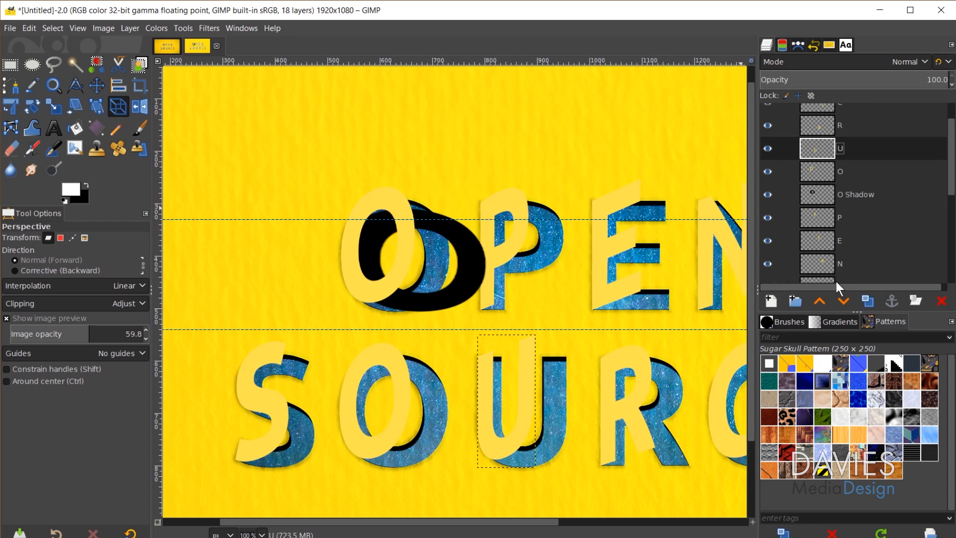
{"action": "left_click", "coordinate": [842, 298]}
{"action": "left_click", "coordinate": [842, 299]}
{"action": "left_click", "coordinate": [842, 299]}
{"action": "left_click", "coordinate": [842, 299]}
{"action": "left_click", "coordinate": [842, 299]}
{"action": "left_click", "coordinate": [841, 299]}
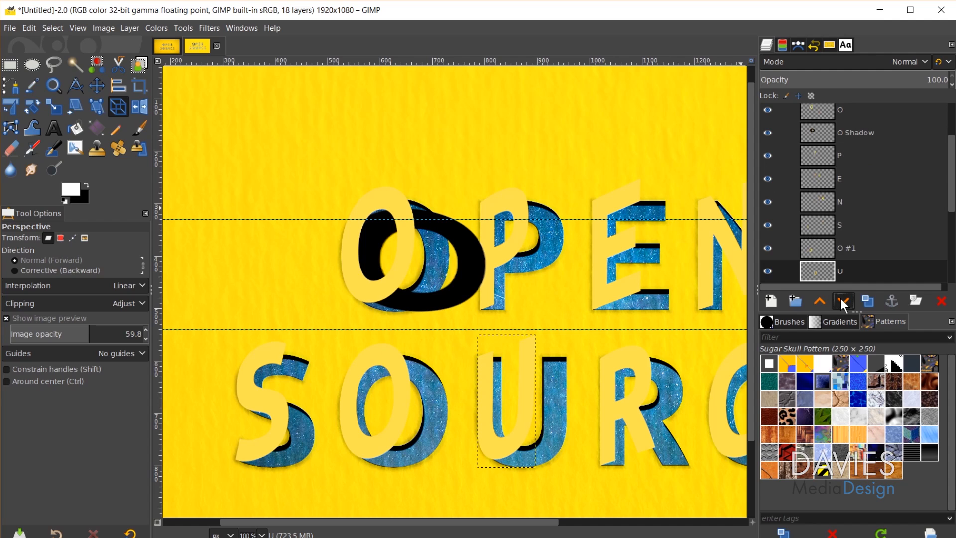
{"action": "left_click", "coordinate": [841, 297]}
{"action": "scroll", "coordinate": [862, 199], "scroll_direction": "up", "scroll_amount": 3}
{"action": "left_click_drag", "start_coordinate": [824, 144], "coordinate": [859, 269]}
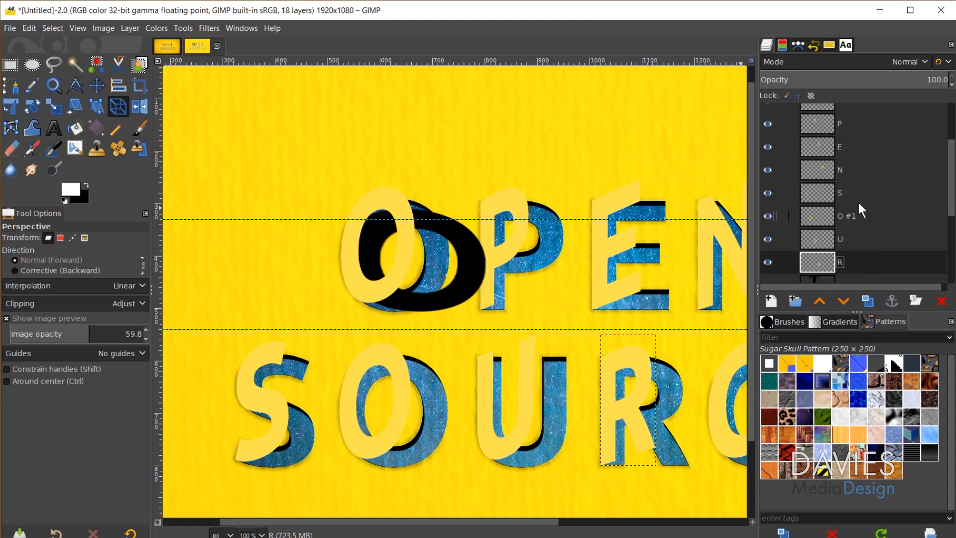
{"action": "scroll", "coordinate": [860, 209], "scroll_direction": "up", "scroll_amount": 3}
{"action": "left_click_drag", "start_coordinate": [826, 134], "coordinate": [861, 242]}
{"action": "scroll", "coordinate": [878, 174], "scroll_direction": "up", "scroll_amount": 3}
{"action": "left_click_drag", "start_coordinate": [844, 115], "coordinate": [869, 212]}
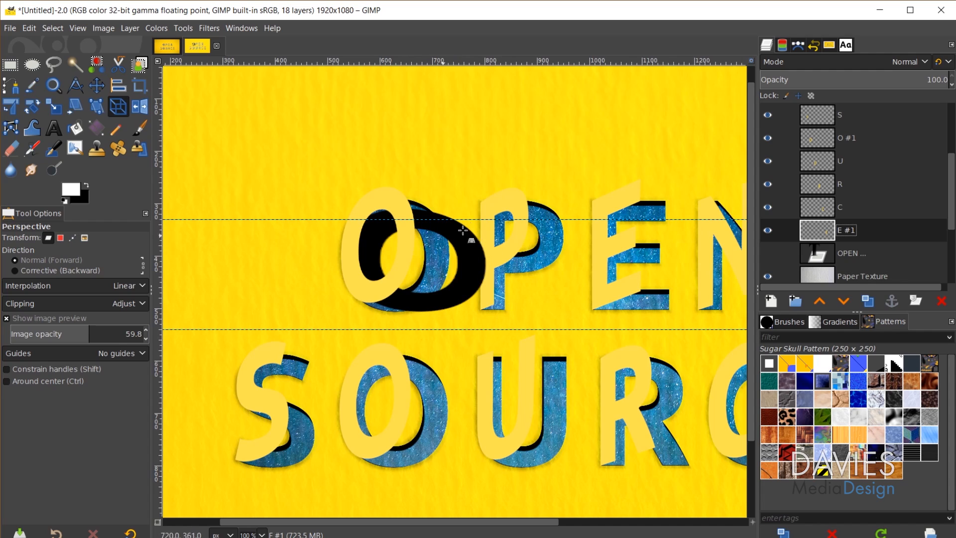
- Expand the boundary of the O Shadow layer to the full image size
{"action": "scroll", "coordinate": [853, 208], "scroll_direction": "up", "scroll_amount": 3}
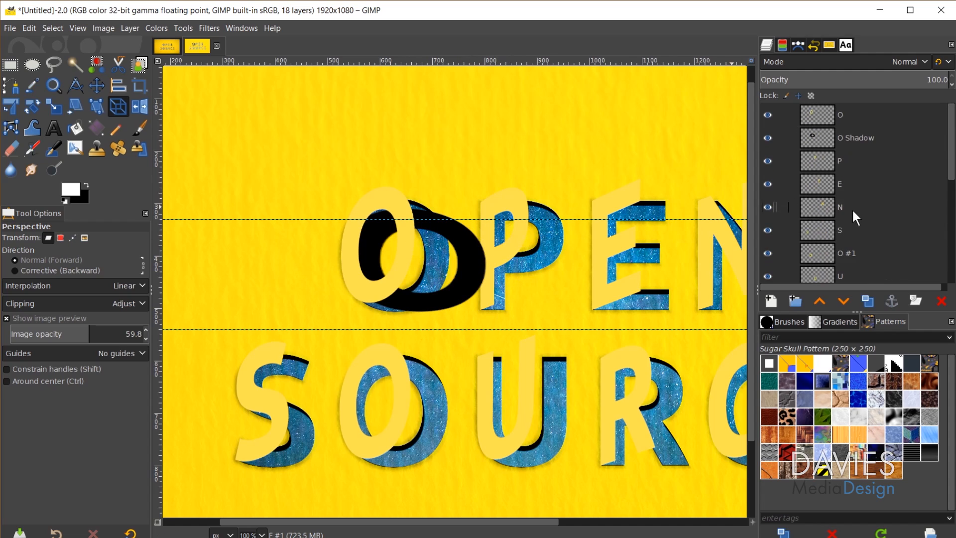
{"action": "left_click", "coordinate": [819, 139]}
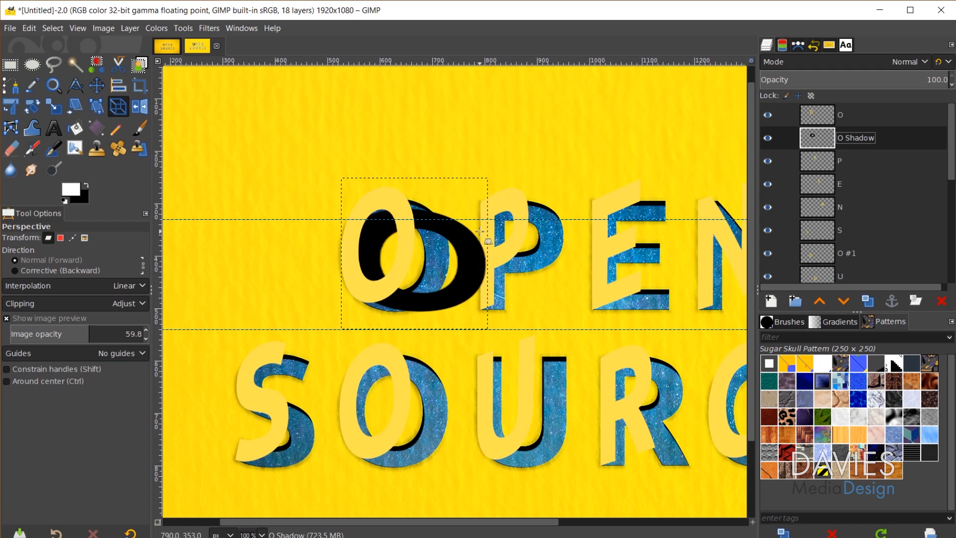
{"action": "scroll", "coordinate": [481, 234], "scroll_direction": "up", "scroll_amount": 3}
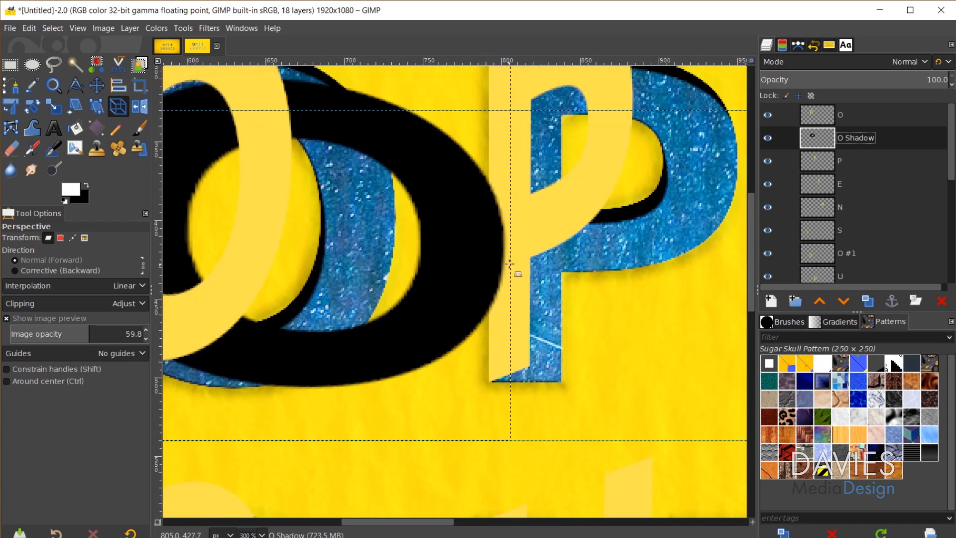
{"action": "scroll", "coordinate": [421, 234], "scroll_direction": "down", "scroll_amount": 2}
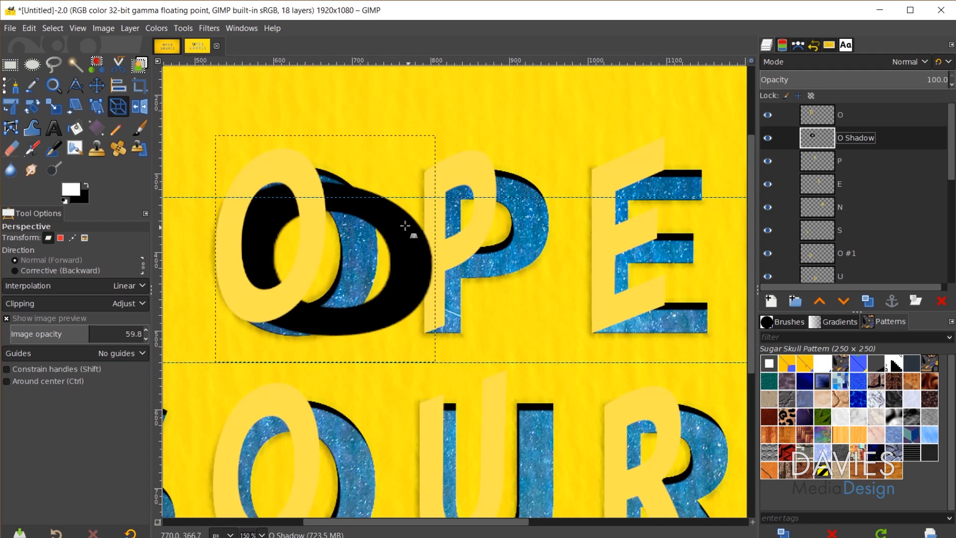
{"action": "left_click", "coordinate": [129, 28]}
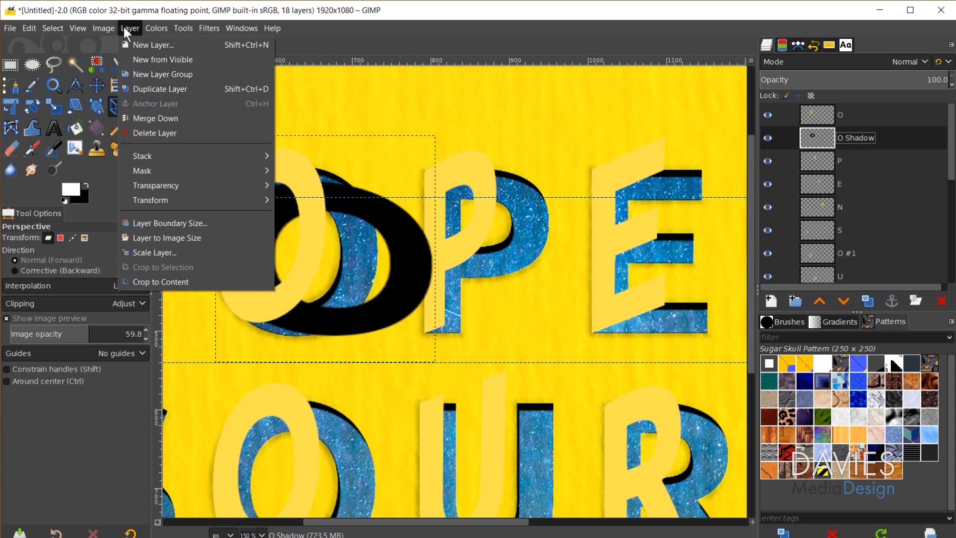
{"action": "left_click", "coordinate": [175, 238]}
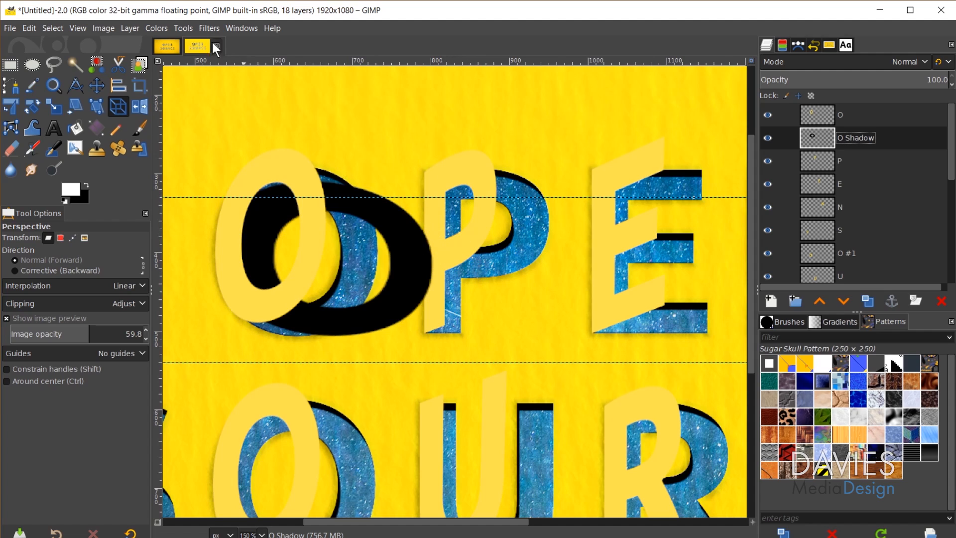
- Apply a Gaussian Blur with size X and Y of 6.50 to O Shadow and reduce the layer's opacity to 26.6
{"action": "left_click", "coordinate": [206, 26]}
{"action": "mouse_move", "coordinate": [229, 111]}
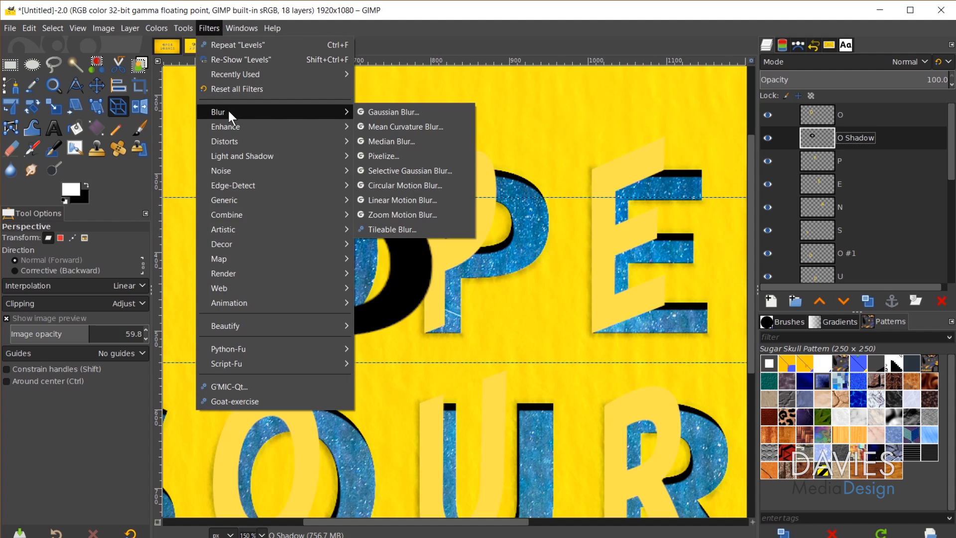
{"action": "left_click", "coordinate": [391, 111]}
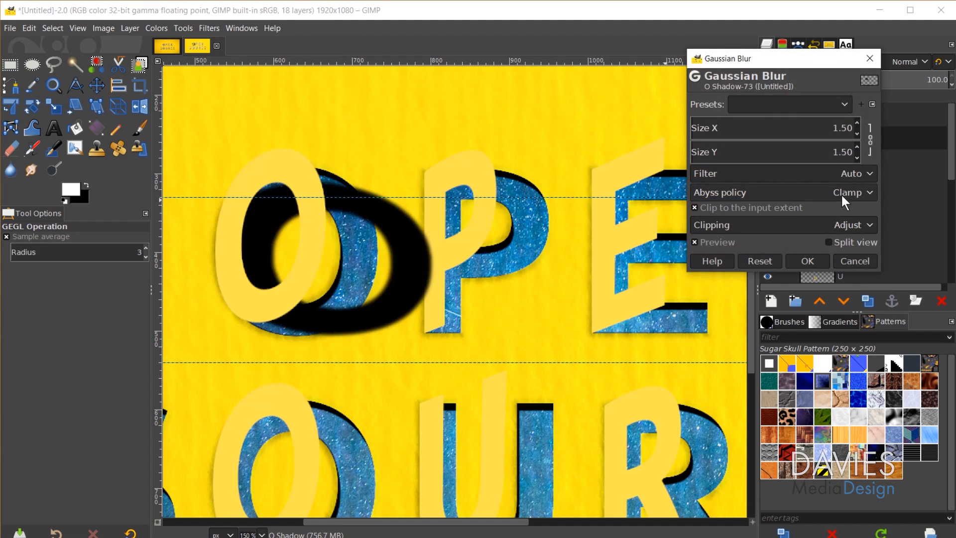
{"action": "scroll", "coordinate": [857, 125], "scroll_direction": "up", "scroll_amount": 5}
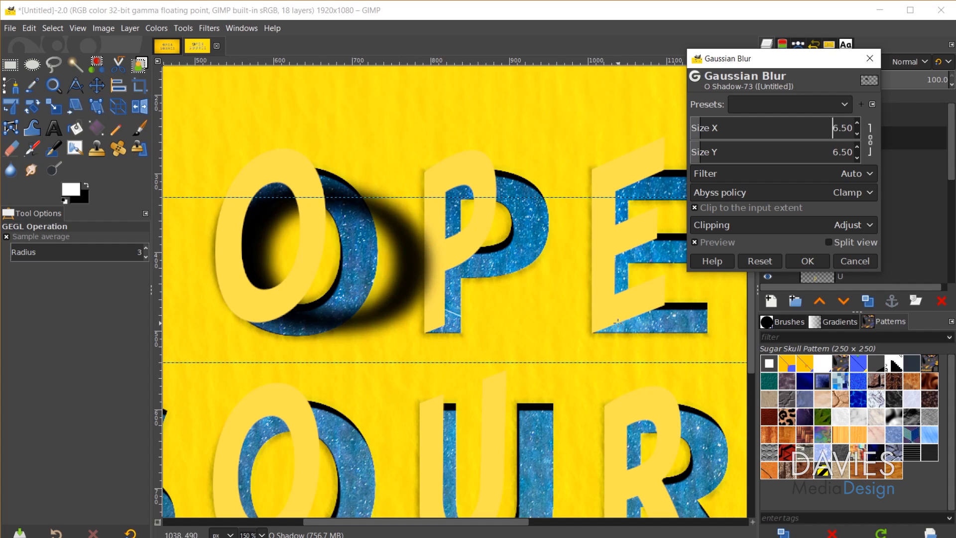
{"action": "left_click", "coordinate": [808, 260]}
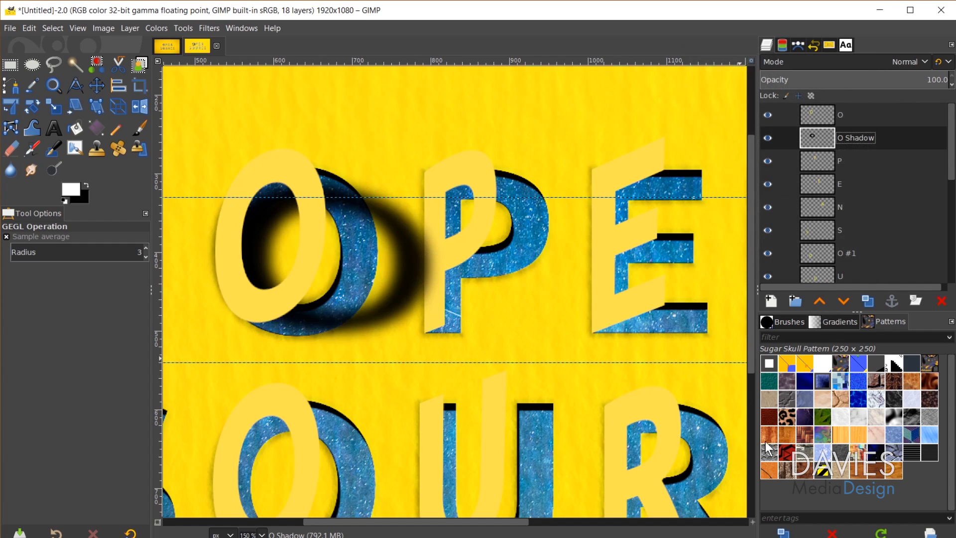
{"action": "left_click_drag", "start_coordinate": [880, 82], "coordinate": [810, 78]}
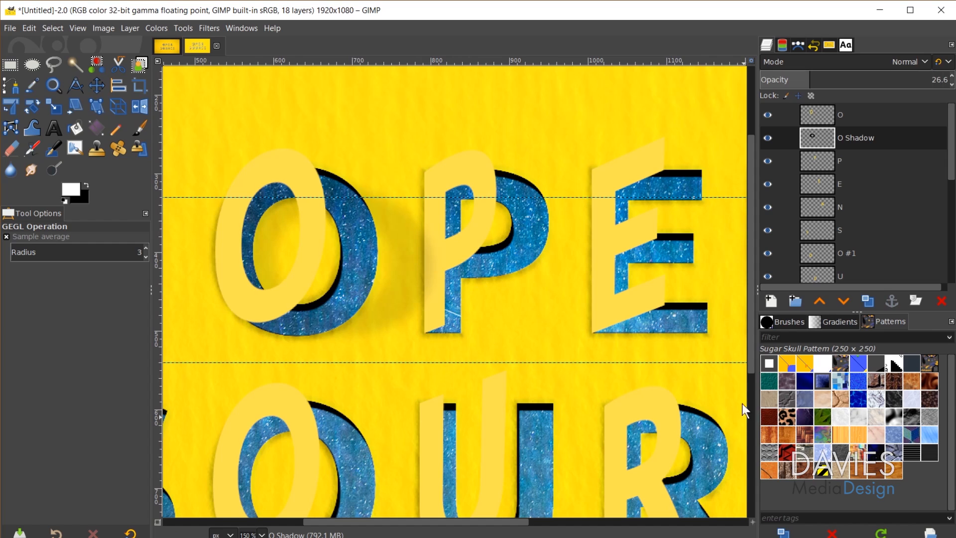
- Duplicate the P layer as P Shadow directly beneath the original and fill its alpha-locked letter shape with black
{"action": "scroll", "coordinate": [657, 356], "scroll_direction": "down", "scroll_amount": 2, "text": "ctrl"}
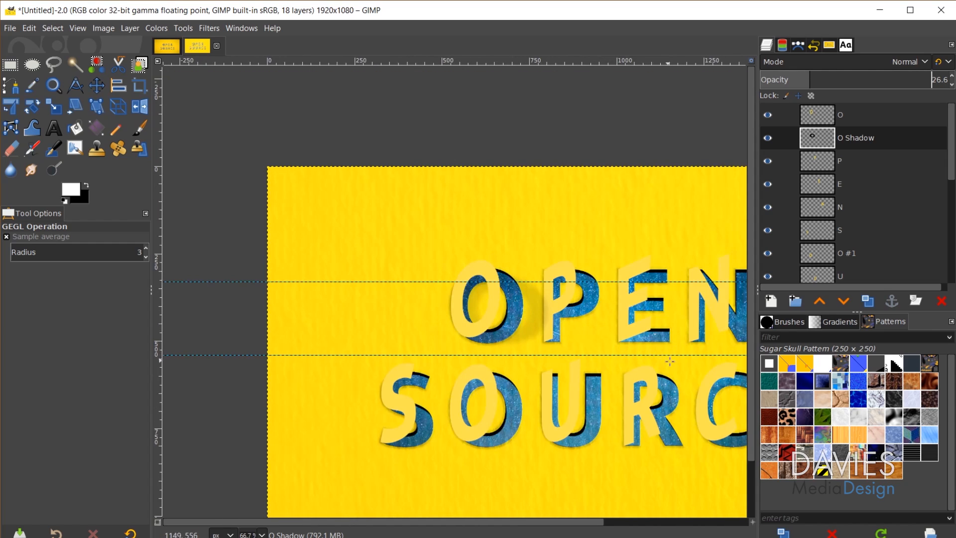
{"action": "scroll", "coordinate": [669, 361], "scroll_direction": "up", "scroll_amount": 1, "text": "ctrl"}
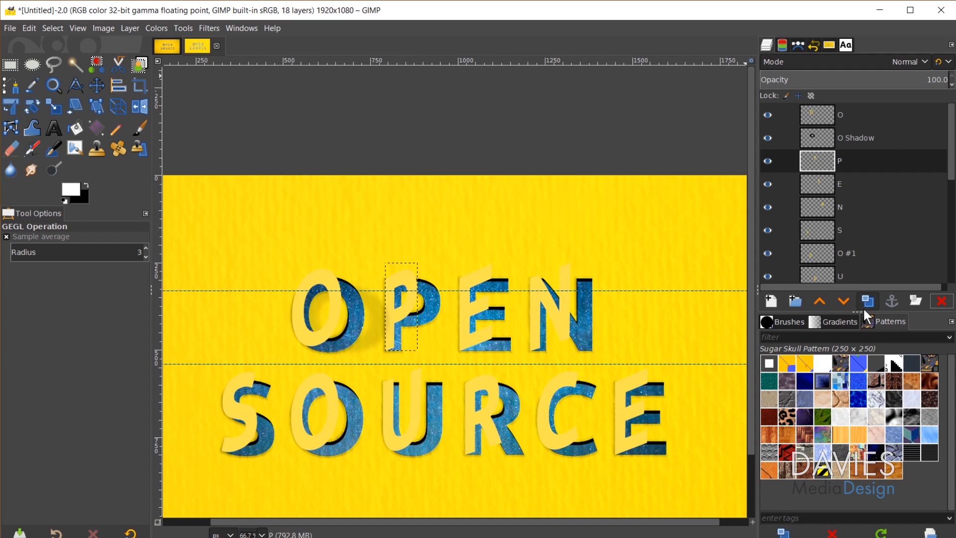
{"action": "left_click", "coordinate": [867, 301]}
{"action": "left_click_drag", "start_coordinate": [829, 157], "coordinate": [858, 184]}
{"action": "double_click", "coordinate": [850, 182]}
{"action": "left_click", "coordinate": [850, 184]}
{"action": "key", "text": "Return"}
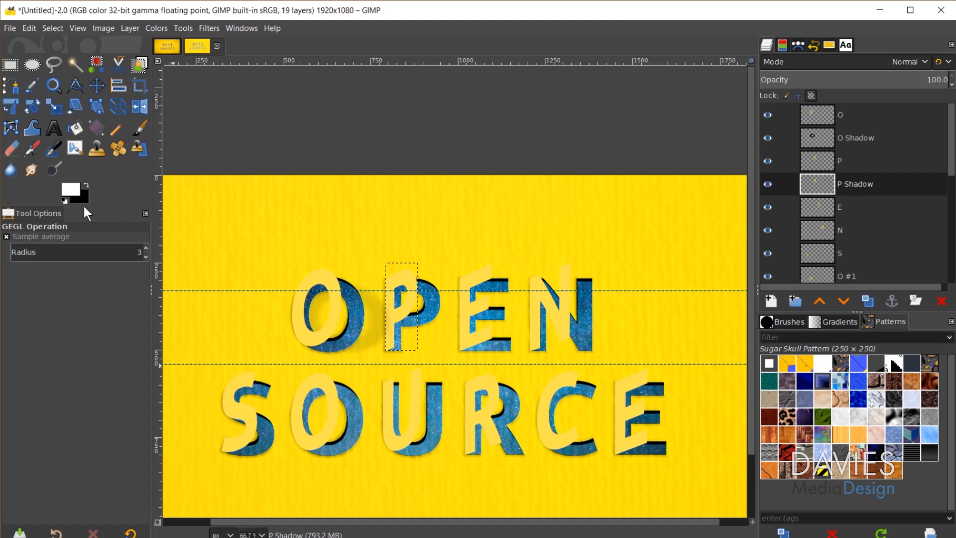
{"action": "left_click_drag", "start_coordinate": [82, 193], "coordinate": [413, 303]}
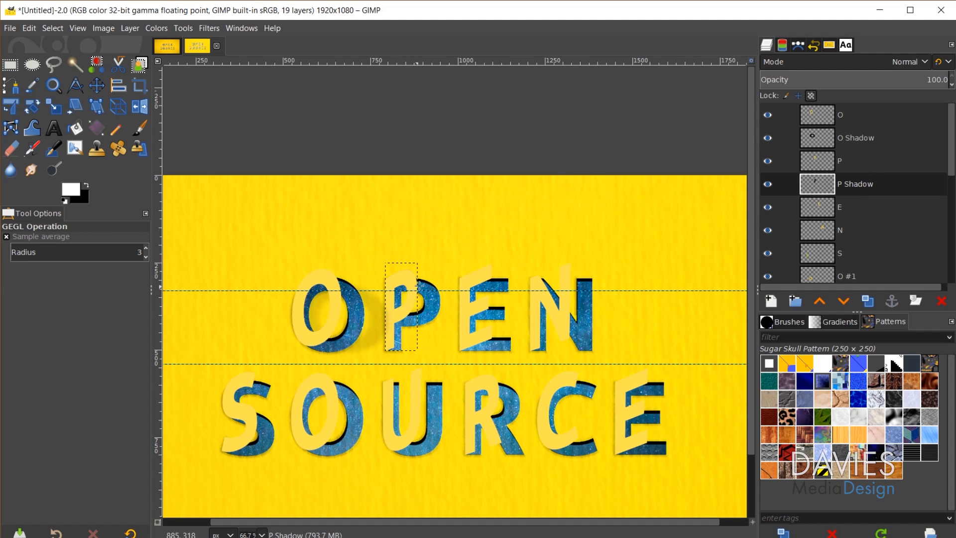
- Skew the P Shadow layer with the Perspective tool, stretching its side towards the E out to the two guides
{"action": "left_click", "coordinate": [119, 106]}
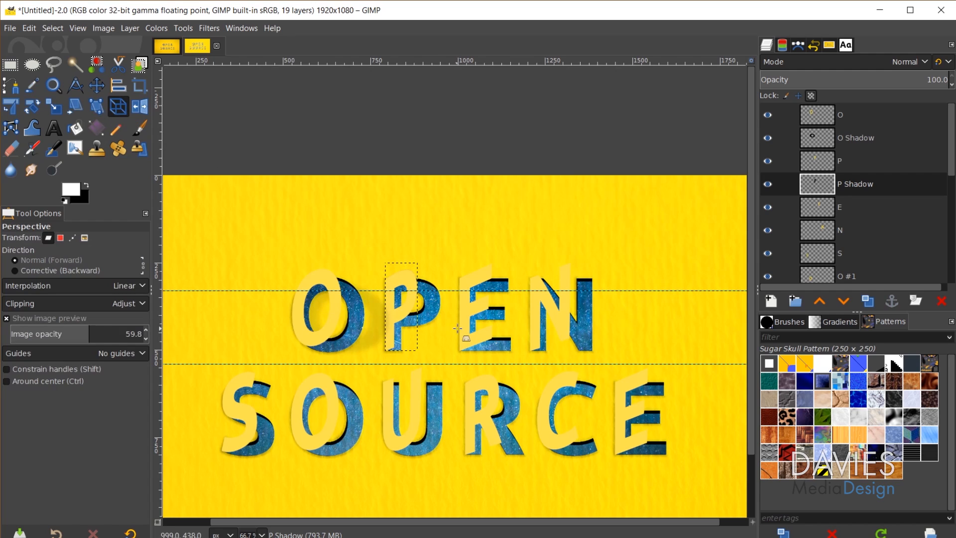
{"action": "left_click", "coordinate": [411, 279]}
{"action": "scroll", "coordinate": [458, 317], "scroll_direction": "up", "scroll_amount": 2}
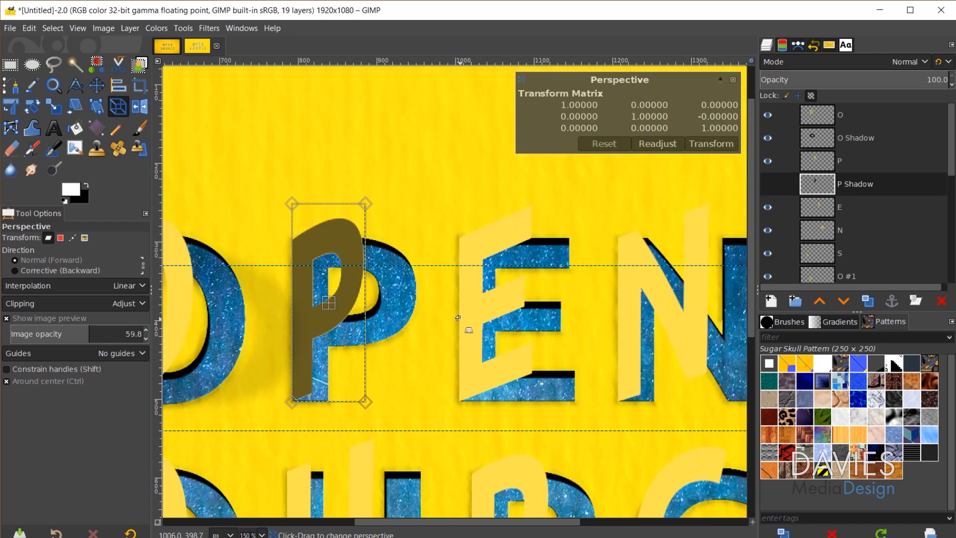
{"action": "scroll", "coordinate": [458, 317], "scroll_direction": "up", "scroll_amount": 1}
{"action": "left_click_drag", "start_coordinate": [335, 163], "coordinate": [474, 247]}
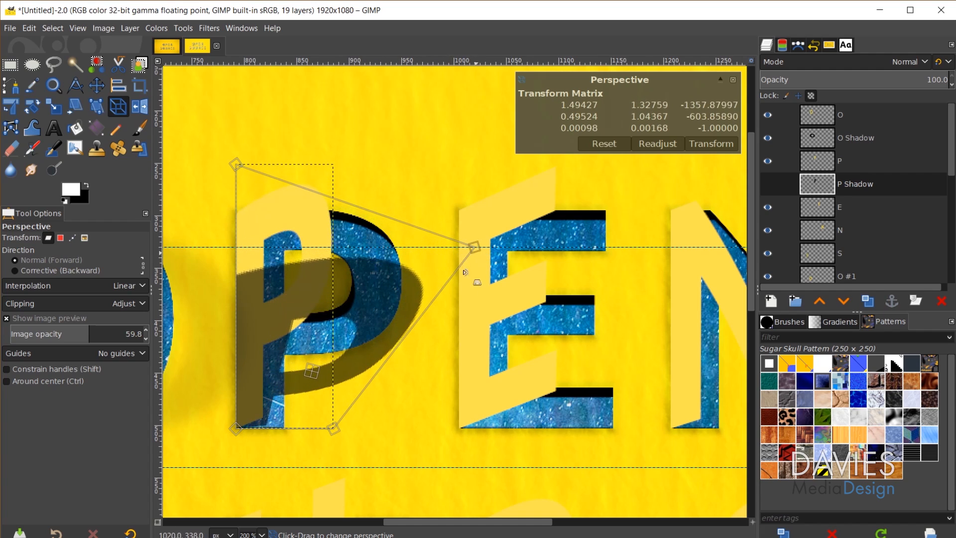
{"action": "left_click_drag", "start_coordinate": [333, 428], "coordinate": [470, 467]}
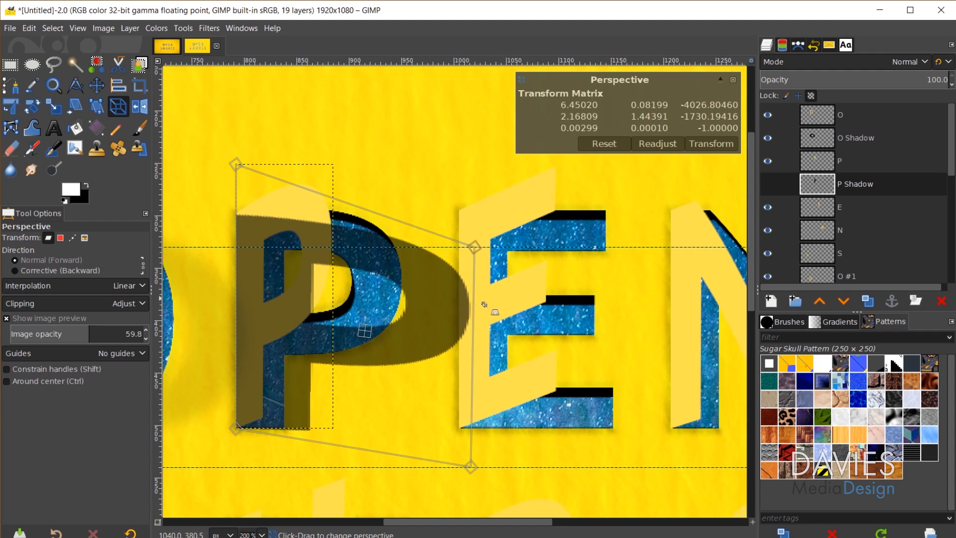
{"action": "left_click", "coordinate": [709, 143]}
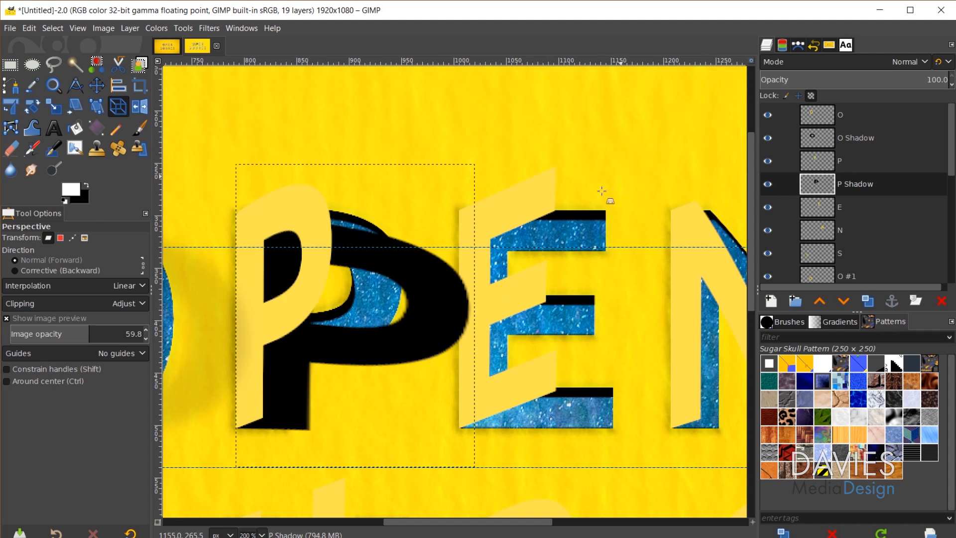
- Expand the P Shadow layer to the full image size and try repeating the last Gaussian Blur on it
{"action": "left_click", "coordinate": [132, 28]}
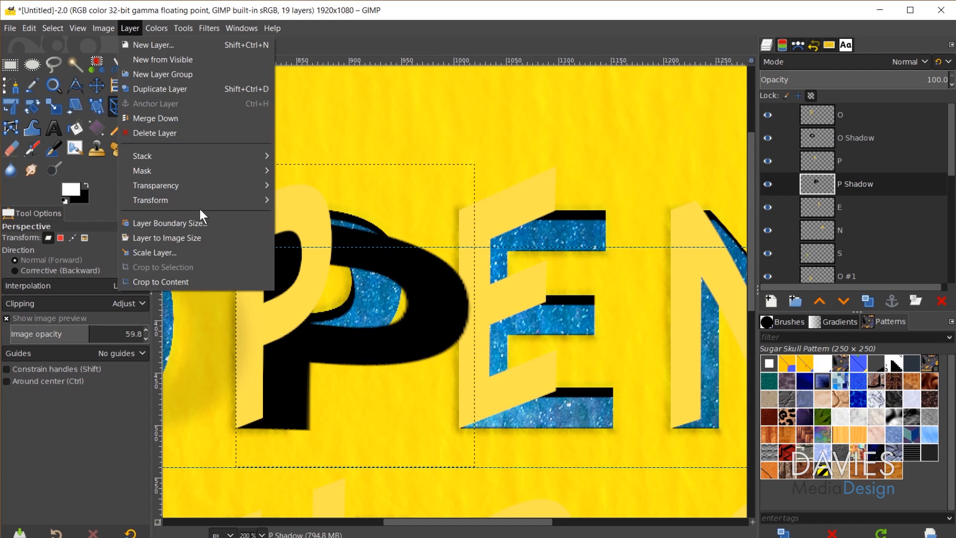
{"action": "left_click", "coordinate": [210, 237]}
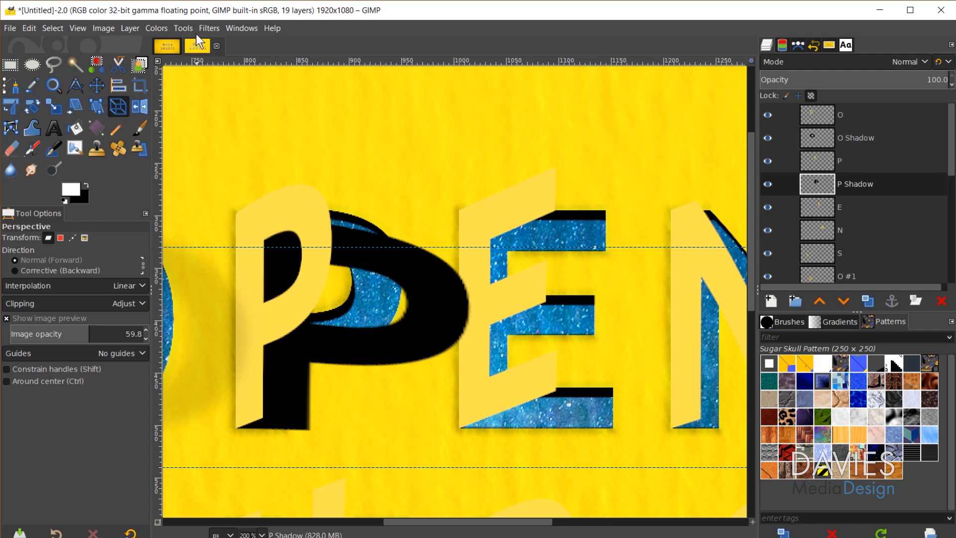
{"action": "left_click", "coordinate": [209, 26]}
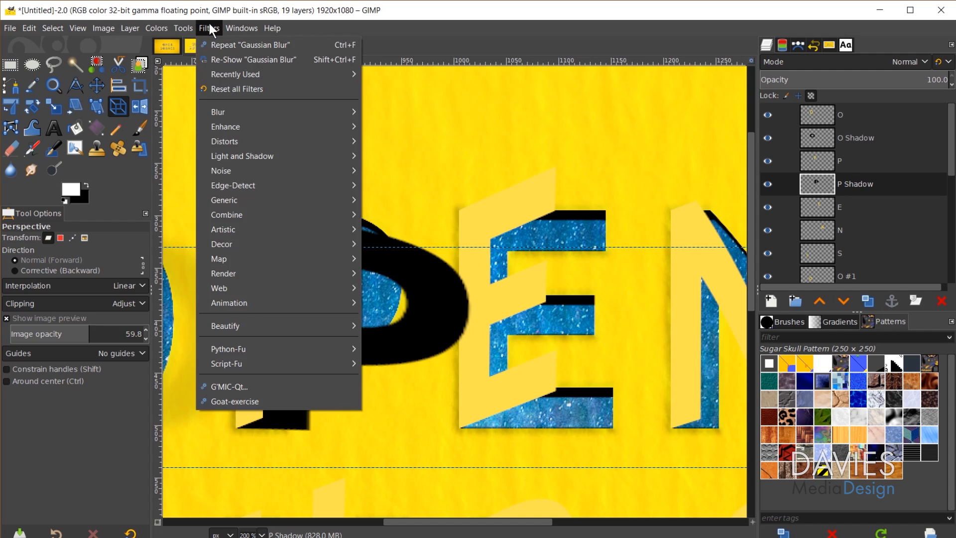
{"action": "left_click", "coordinate": [240, 44]}
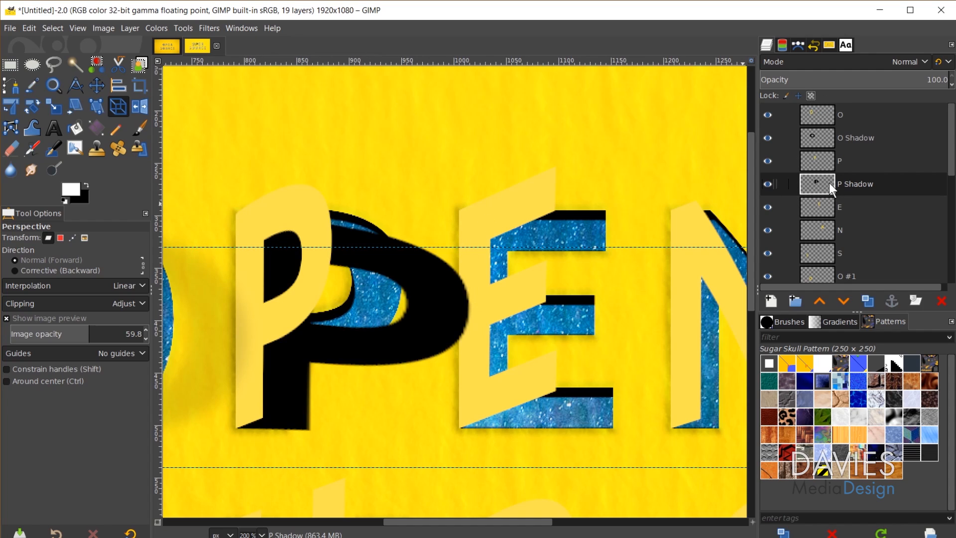
- Repeat the Gaussian Blur on P Shadow with its alpha channel unlocked and reduce the layer's opacity to 26.3
{"action": "left_click", "coordinate": [208, 26]}
{"action": "left_click", "coordinate": [218, 43]}
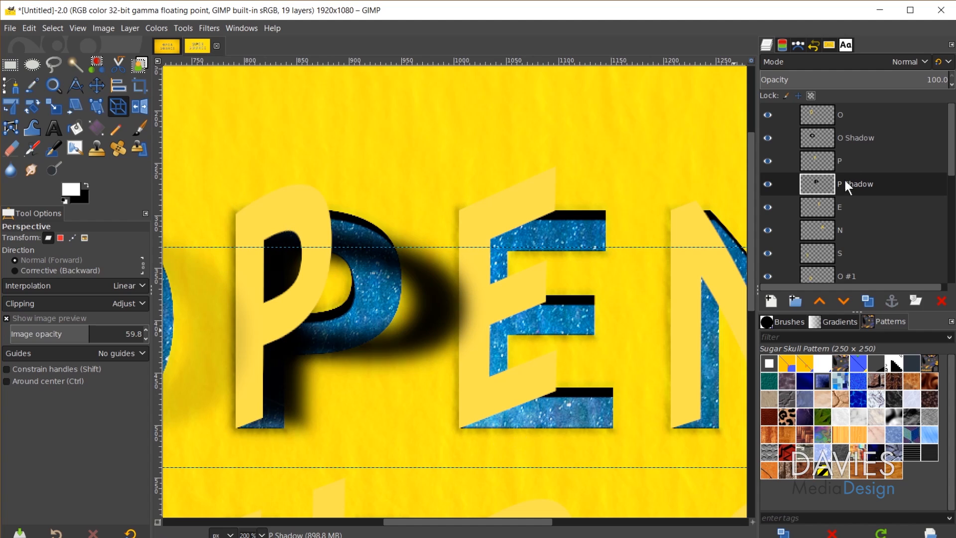
{"action": "left_click", "coordinate": [819, 79]}
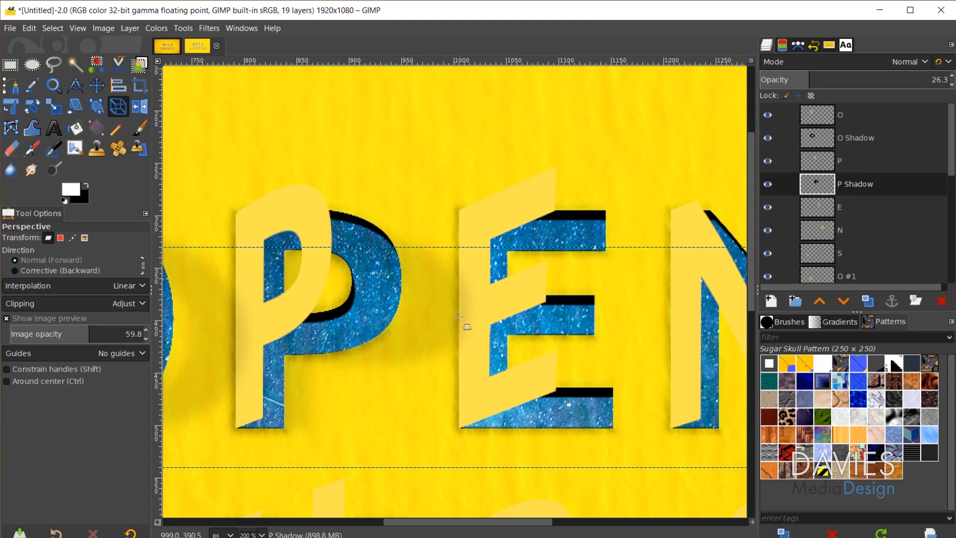
- Duplicate the E layer of OPEN and rename the copy "E Shadow"
{"action": "scroll", "coordinate": [640, 400], "scroll_direction": "down", "scroll_amount": 2}
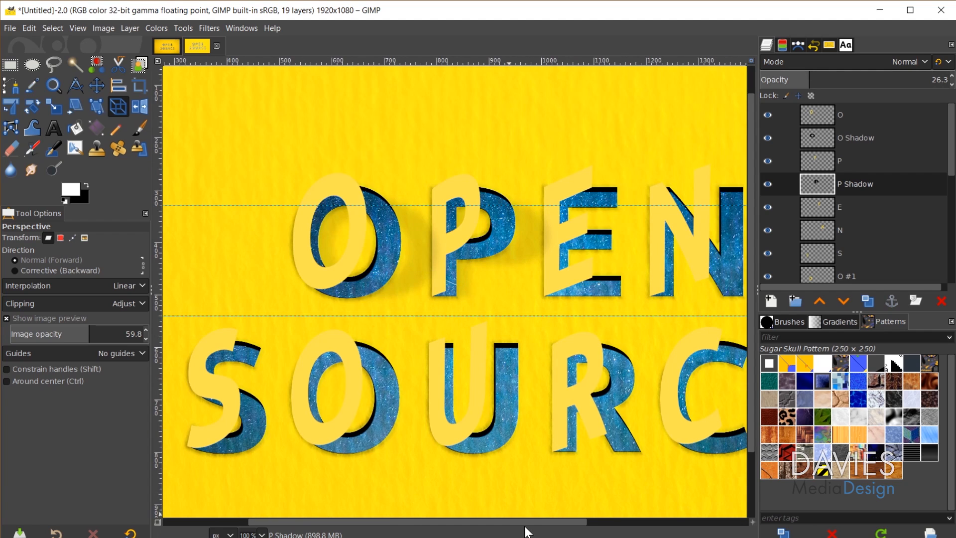
{"action": "left_click_drag", "start_coordinate": [530, 522], "coordinate": [602, 521]}
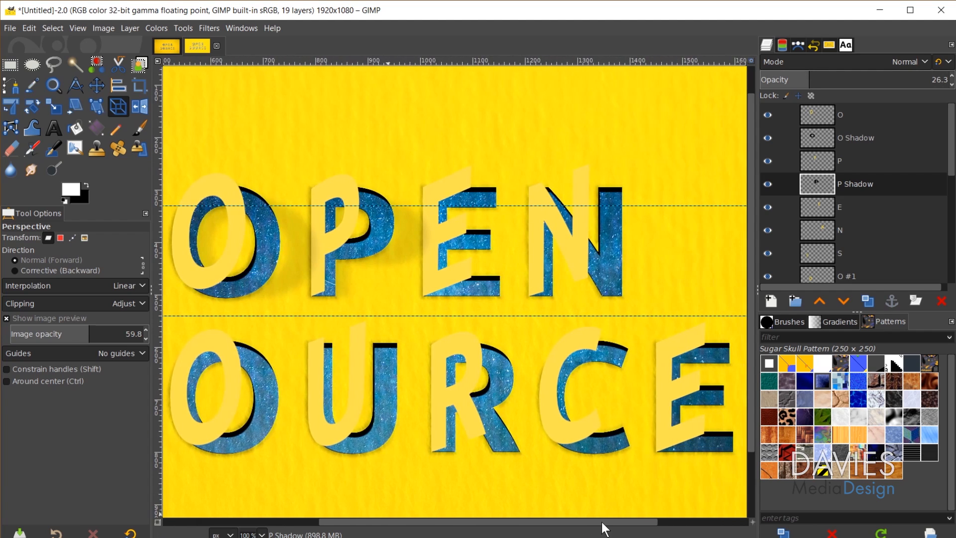
{"action": "left_click", "coordinate": [820, 205]}
{"action": "left_click", "coordinate": [868, 300]}
{"action": "double_click", "coordinate": [867, 207]}
{"action": "key", "text": "BackSpace"}
{"action": "key", "text": "BackSpace"}
{"action": "type", "text": "Shadow"}
{"action": "key", "text": "Return"}
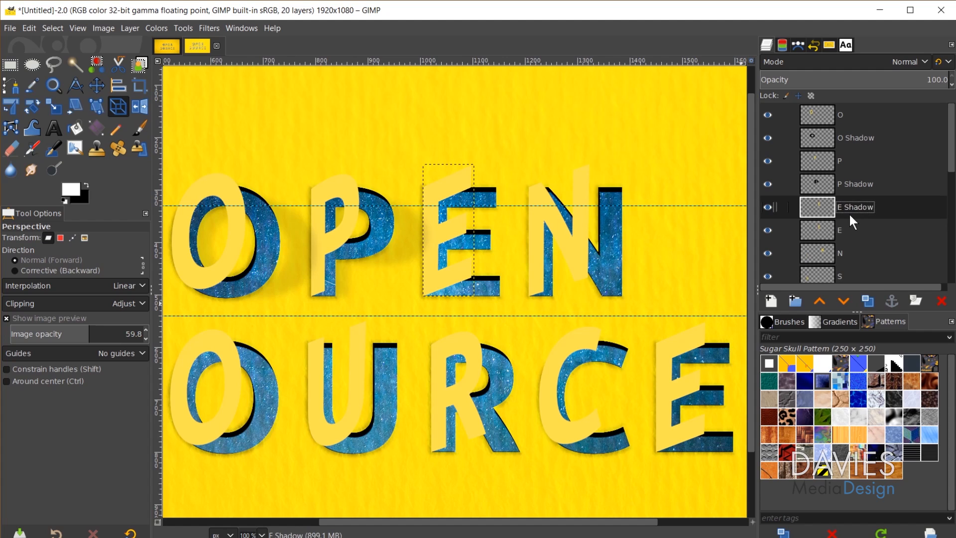
- Move E Shadow directly beneath the E layer and fill its alpha-locked letter shape with black
{"action": "left_click_drag", "start_coordinate": [822, 209], "coordinate": [824, 235]}
{"action": "left_click", "coordinate": [811, 96]}
{"action": "left_click_drag", "start_coordinate": [87, 200], "coordinate": [441, 231]}
- Skew E Shadow with the Perspective tool, stretching its side towards the N out to the two guides, and expand the layer to the image size
{"action": "left_click", "coordinate": [456, 209]}
{"action": "left_click_drag", "start_coordinate": [475, 166], "coordinate": [538, 207]}
{"action": "left_click_drag", "start_coordinate": [476, 298], "coordinate": [541, 317]}
{"action": "left_click_drag", "start_coordinate": [541, 206], "coordinate": [538, 208]}
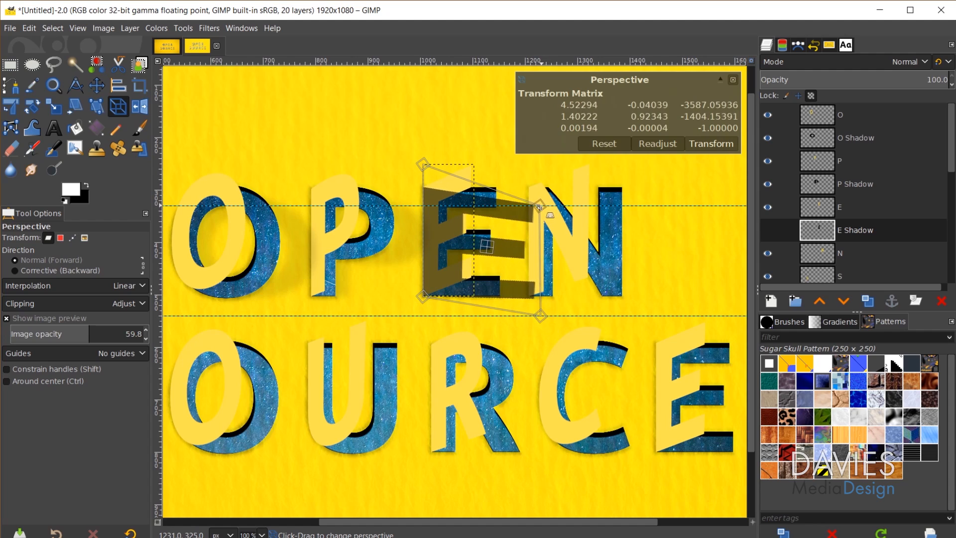
{"action": "left_click", "coordinate": [712, 144]}
{"action": "left_click", "coordinate": [130, 28]}
{"action": "left_click", "coordinate": [175, 238]}
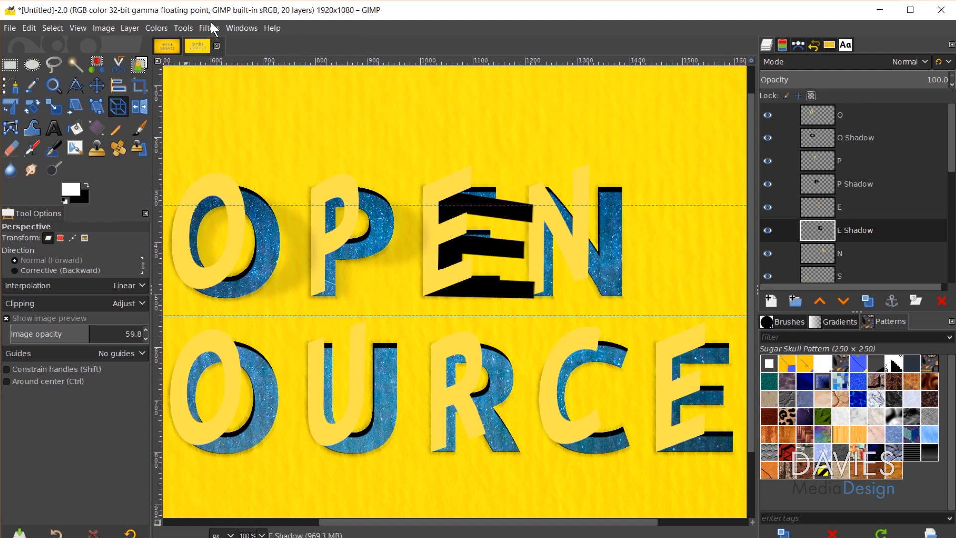
- Repeat the Gaussian Blur on E Shadow and reduce the layer's opacity to 26.0
{"action": "left_click", "coordinate": [209, 28]}
{"action": "left_click", "coordinate": [220, 45]}
{"action": "left_click", "coordinate": [805, 75]}
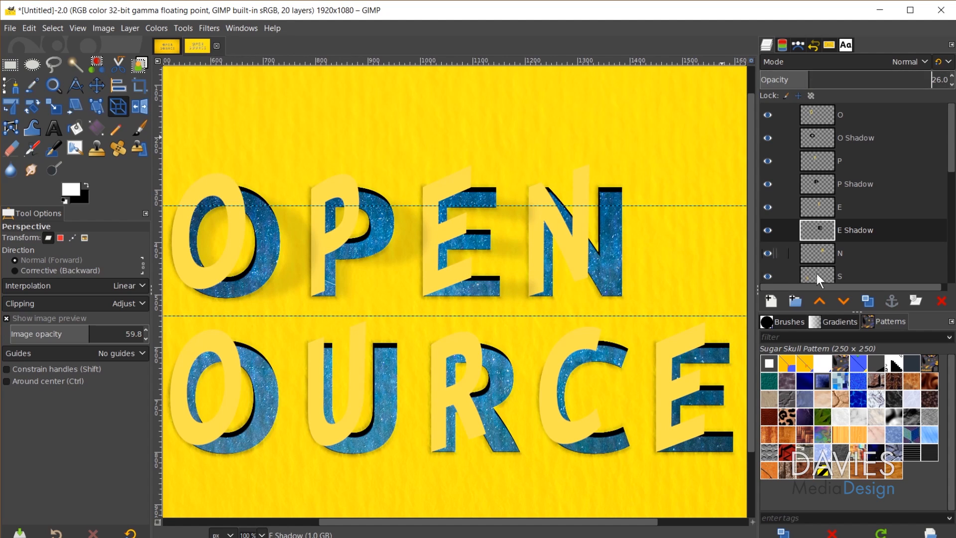
- Duplicate the N layer as N Shadow directly beneath the original and fill its alpha-locked letter shape with black
{"action": "scroll", "coordinate": [805, 248], "scroll_direction": "down", "scroll_amount": 2}
{"action": "left_click", "coordinate": [819, 203]}
{"action": "left_click", "coordinate": [867, 301]}
{"action": "type", "text": "N Shadow"}
{"action": "key", "text": "Return"}
{"action": "left_click", "coordinate": [810, 95]}
{"action": "left_click_drag", "start_coordinate": [84, 198], "coordinate": [660, 268]}
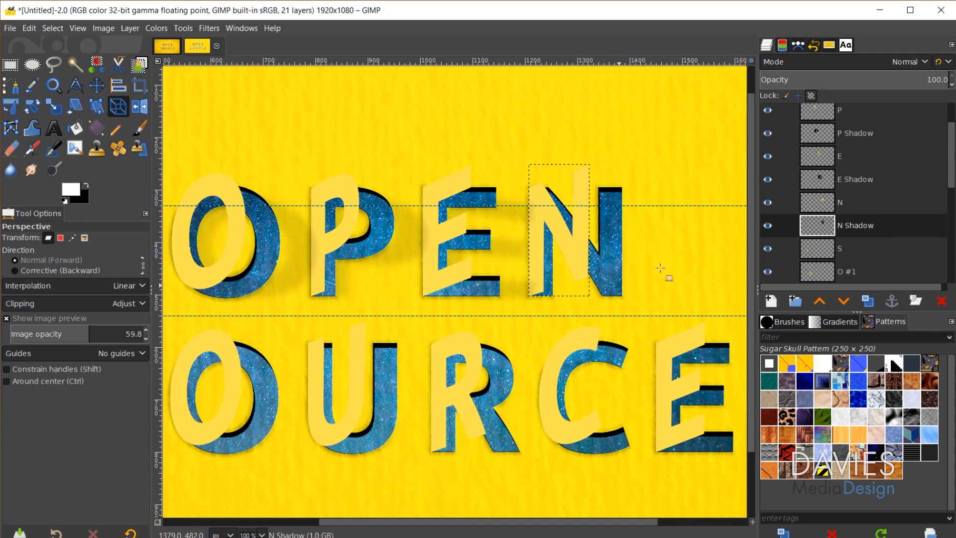
- Skew N Shadow with the Perspective tool, stretching its outer side beyond the N cutout to the guides, and expand the layer to the image size
{"action": "left_click", "coordinate": [577, 244]}
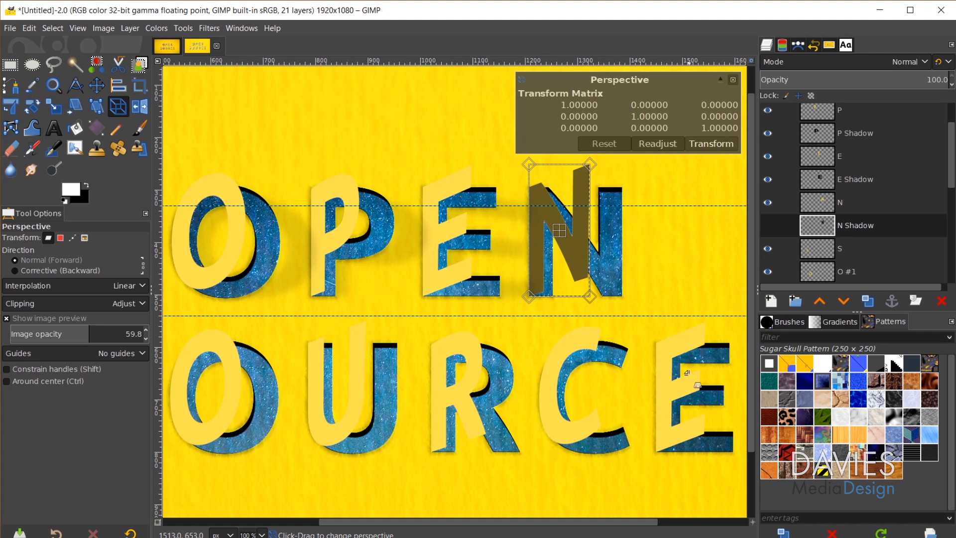
{"action": "left_click_drag", "start_coordinate": [590, 164], "coordinate": [665, 211]}
{"action": "left_click_drag", "start_coordinate": [590, 296], "coordinate": [661, 316]}
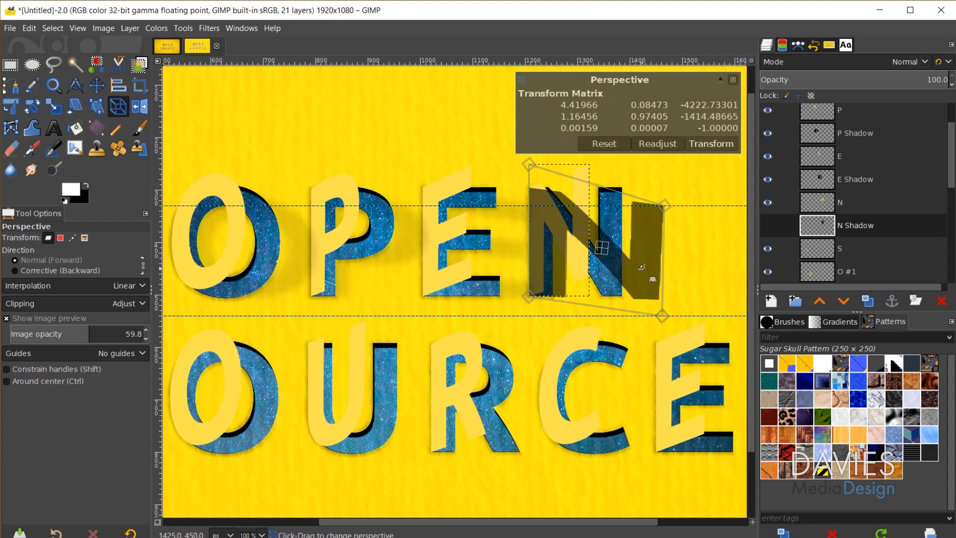
{"action": "left_click", "coordinate": [696, 146]}
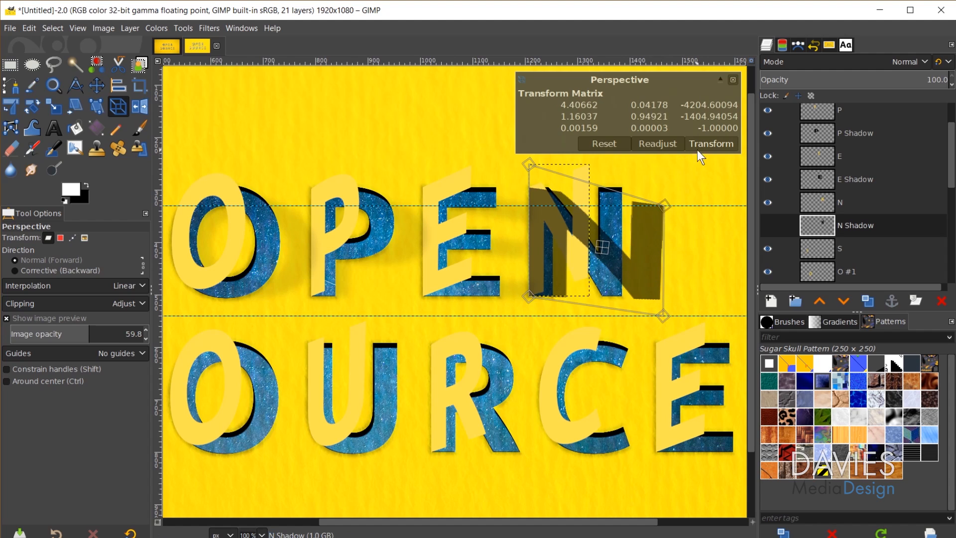
{"action": "left_click", "coordinate": [129, 28]}
{"action": "left_click", "coordinate": [129, 27]}
- Repeat the Gaussian Blur on N Shadow and reduce the layer's opacity to 25.8
{"action": "left_click", "coordinate": [213, 28]}
{"action": "left_click", "coordinate": [219, 44]}
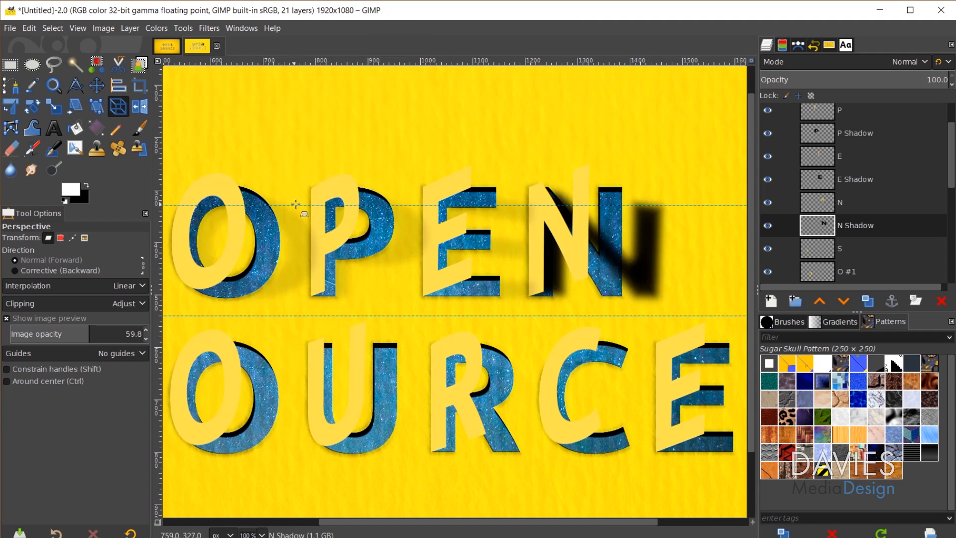
{"action": "mouse_move", "coordinate": [810, 79]}
{"action": "left_mouse_down"}
{"action": "mouse_move", "coordinate": [796, 79]}
{"action": "mouse_move", "coordinate": [809, 79]}
{"action": "left_mouse_up"}
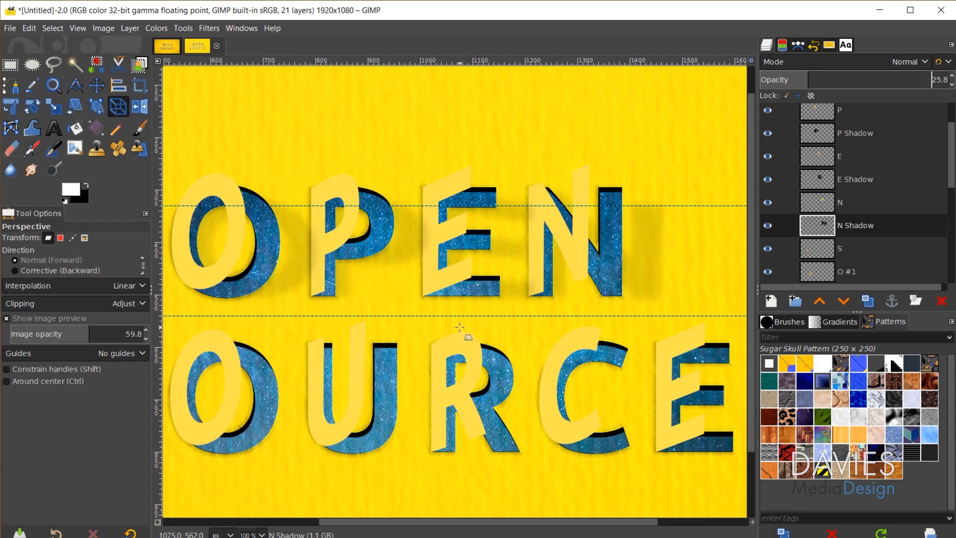
- Add two horizontal guides for the SOURCE shadows, one slightly below the cutouts' upper edges and one slightly below their baseline
{"action": "scroll", "coordinate": [466, 355], "scroll_direction": "down", "scroll_amount": 2}
{"action": "scroll", "coordinate": [375, 409], "scroll_direction": "up", "scroll_amount": 1}
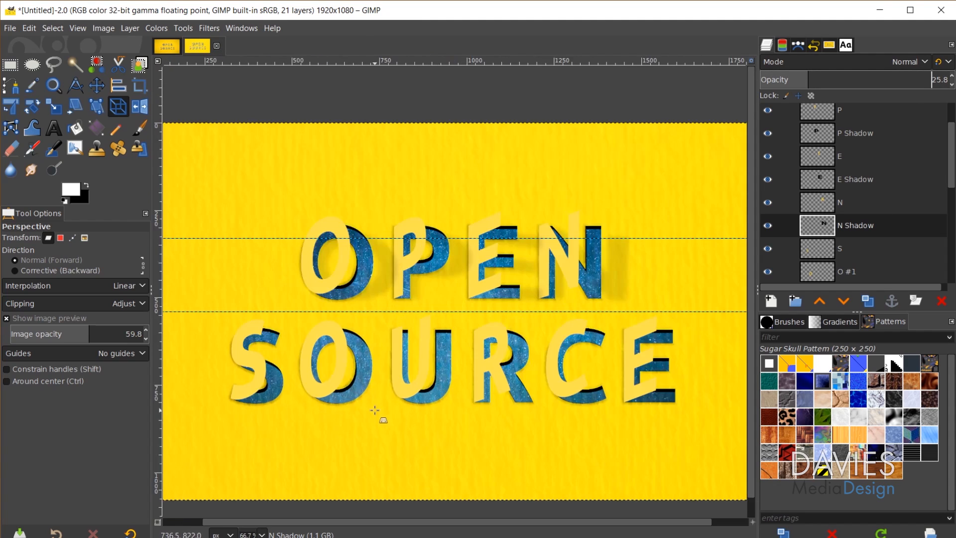
{"action": "left_click", "coordinate": [98, 87]}
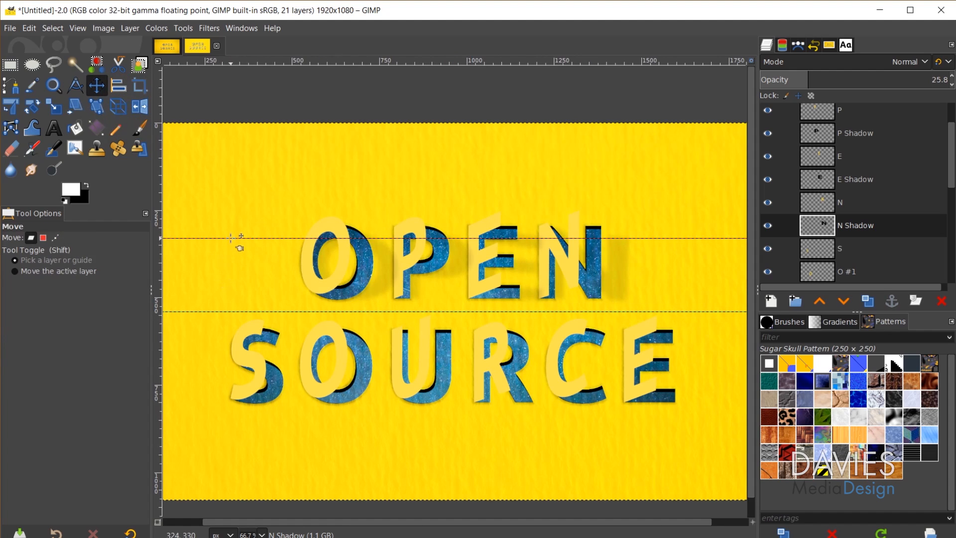
{"action": "left_click_drag", "start_coordinate": [231, 238], "coordinate": [321, 341]}
{"action": "left_click_drag", "start_coordinate": [298, 62], "coordinate": [338, 417]}
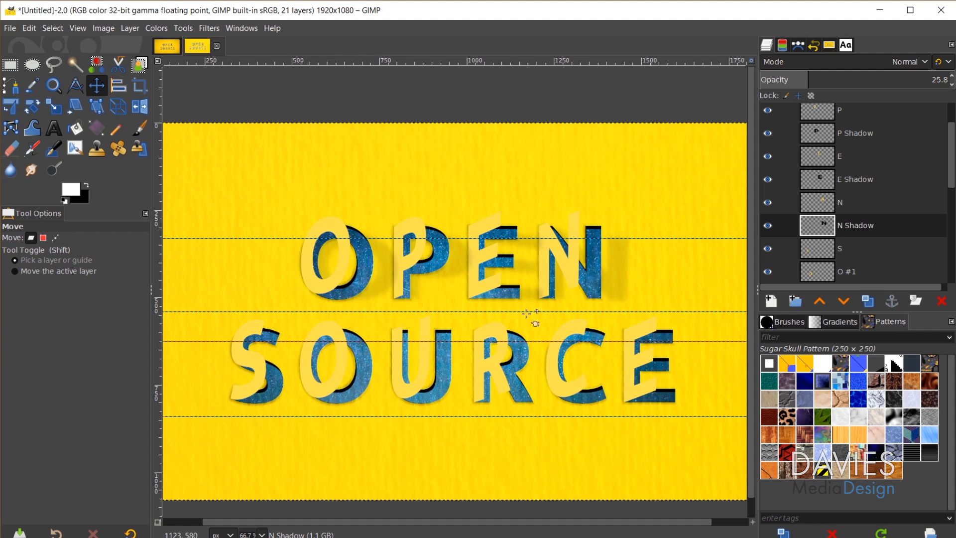
- Duplicate the S layer as S Shadow directly beneath the original and fill its alpha-locked letter shape with black
{"action": "left_click", "coordinate": [818, 245]}
{"action": "left_click", "coordinate": [867, 300]}
{"action": "left_click_drag", "start_coordinate": [821, 206], "coordinate": [829, 228]}
{"action": "double_click", "coordinate": [855, 215]}
{"action": "left_click", "coordinate": [844, 219]}
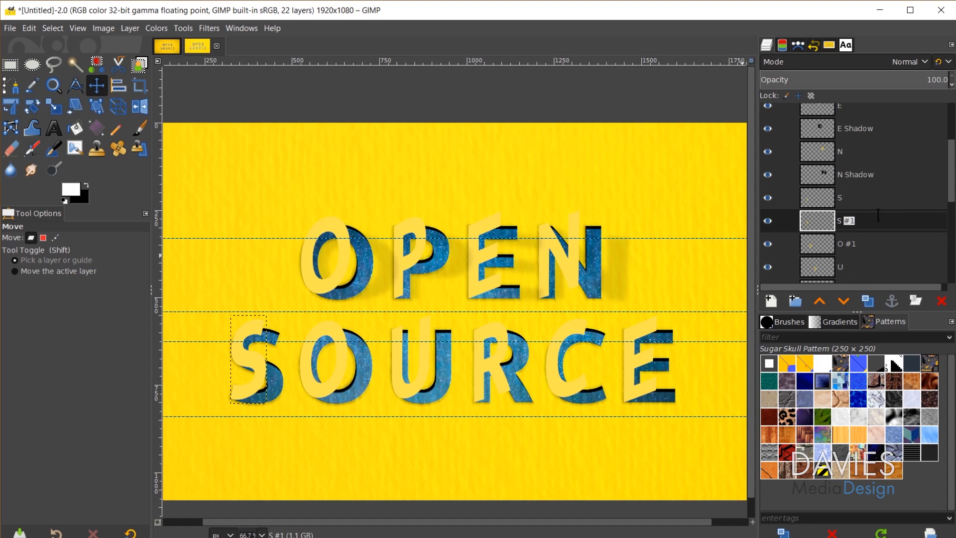
{"action": "key", "text": "Return"}
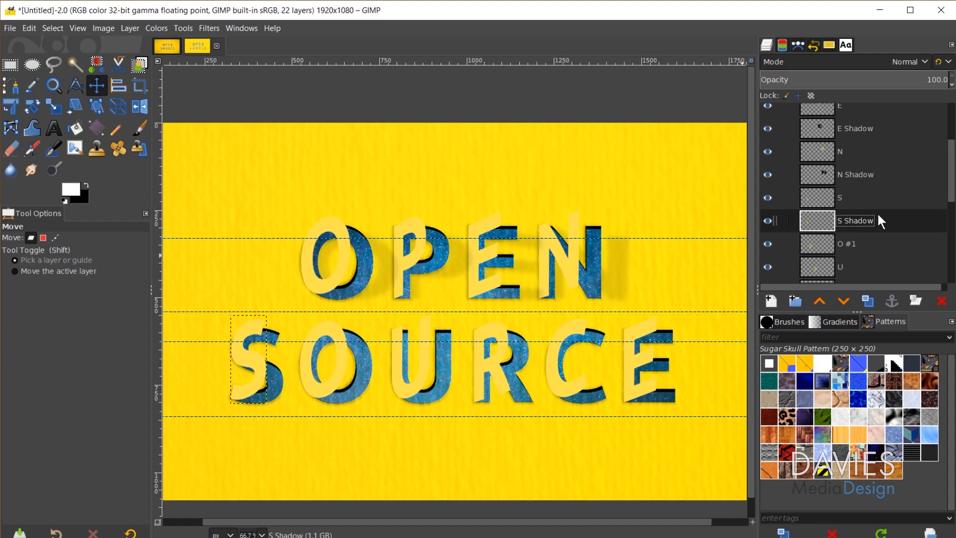
{"action": "left_click", "coordinate": [811, 95]}
{"action": "left_click_drag", "start_coordinate": [83, 195], "coordinate": [264, 351]}
- Skew the S Shadow layer with the Perspective tool, stretching its side towards the O out to the two SOURCE guides
{"action": "left_click", "coordinate": [119, 106]}
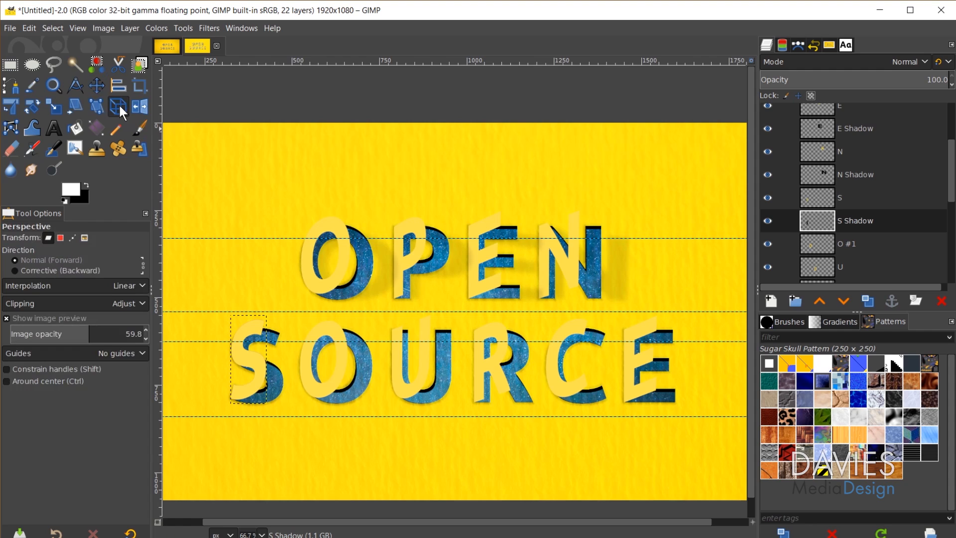
{"action": "left_click", "coordinate": [253, 358]}
{"action": "left_click_drag", "start_coordinate": [269, 317], "coordinate": [315, 342]}
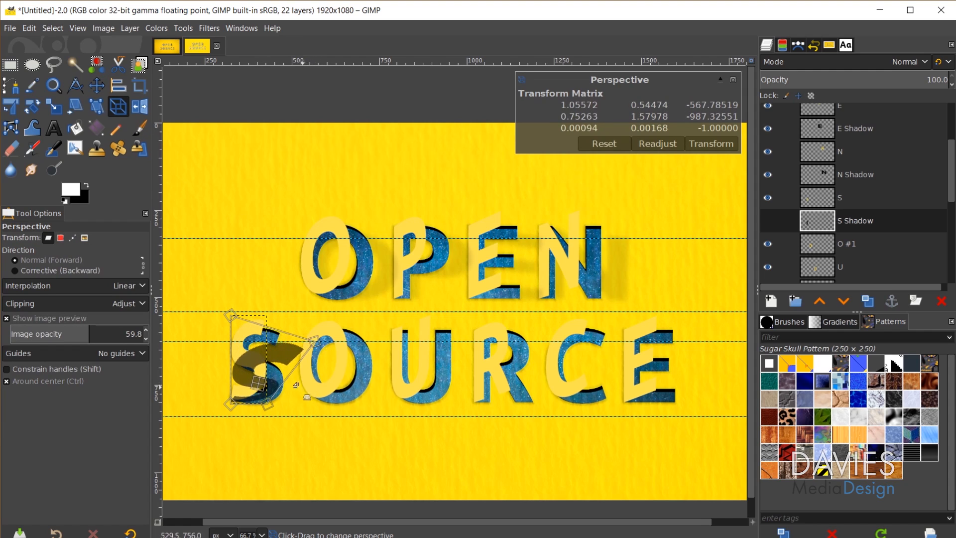
{"action": "scroll", "coordinate": [299, 384], "scroll_direction": "up", "scroll_amount": 2}
{"action": "left_click_drag", "start_coordinate": [247, 449], "coordinate": [339, 473]}
{"action": "left_click_drag", "start_coordinate": [357, 304], "coordinate": [348, 306]}
{"action": "left_click_drag", "start_coordinate": [334, 474], "coordinate": [342, 473]}
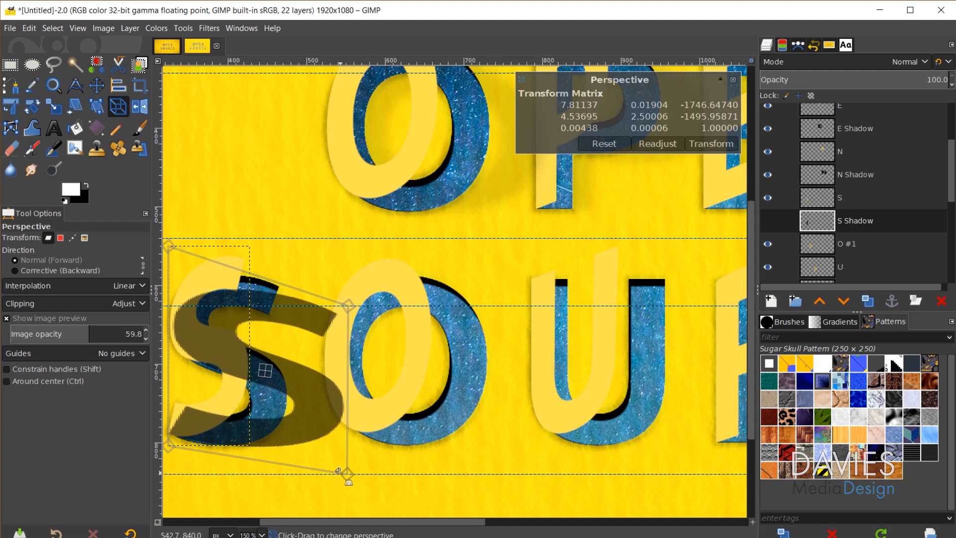
{"action": "left_click", "coordinate": [731, 144]}
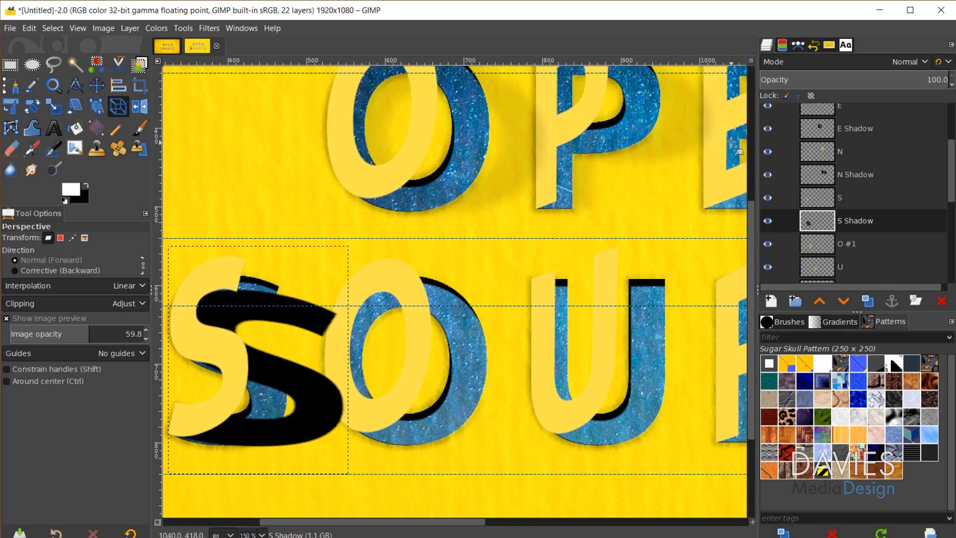
- Repeat the Gaussian Blur on S Shadow with its alpha channel unlocked and reduce the layer's opacity to 26.0
{"action": "left_click", "coordinate": [209, 28]}
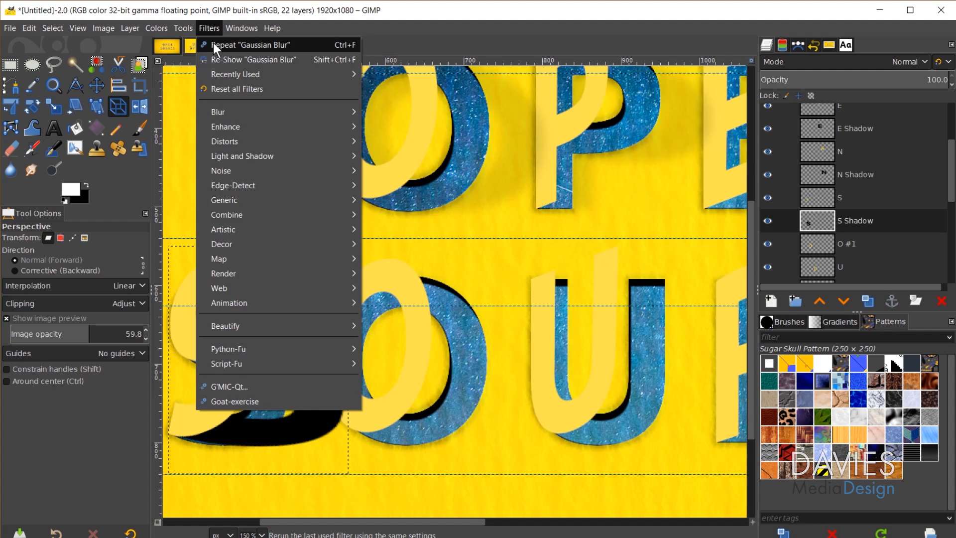
{"action": "left_click", "coordinate": [213, 43]}
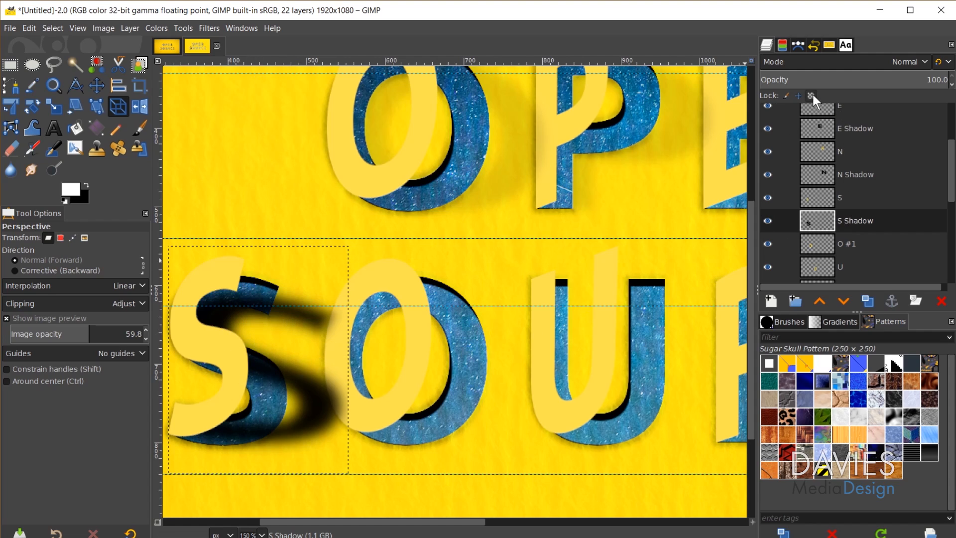
{"action": "left_click", "coordinate": [876, 76]}
{"action": "left_click_drag", "start_coordinate": [876, 76], "coordinate": [815, 81]}
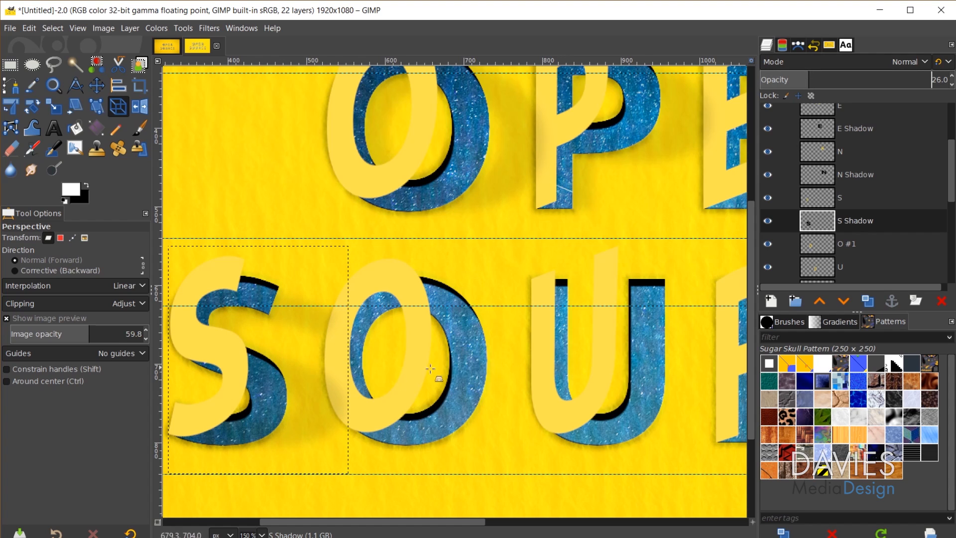
- Duplicate the O #1 layer as O #1 Shadow directly beneath the original and fill its alpha-locked letter shape with black
{"action": "key", "text": "1"}
{"action": "left_click_drag", "start_coordinate": [514, 527], "coordinate": [579, 522]}
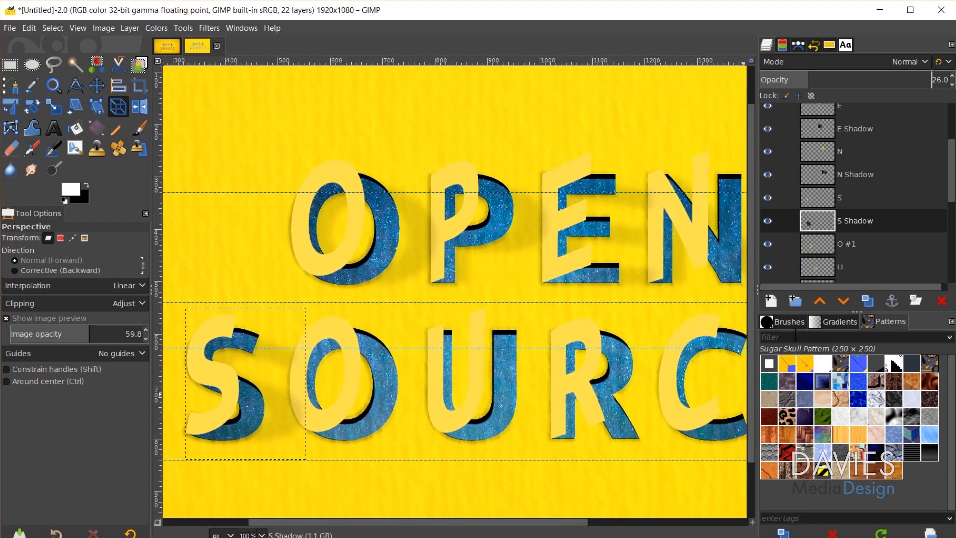
{"action": "scroll", "coordinate": [848, 214], "scroll_direction": "down", "scroll_amount": 1}
{"action": "left_click", "coordinate": [847, 214]}
{"action": "left_click", "coordinate": [868, 301]}
{"action": "double_click", "coordinate": [860, 217]}
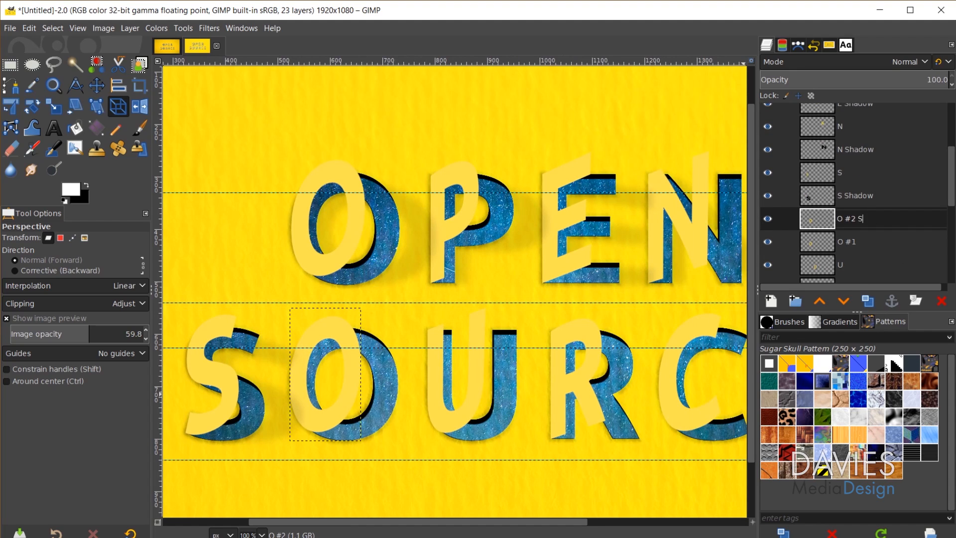
{"action": "key", "text": "Return"}
{"action": "left_click_drag", "start_coordinate": [859, 224], "coordinate": [834, 249]}
{"action": "left_click", "coordinate": [811, 95]}
{"action": "left_click_drag", "start_coordinate": [83, 198], "coordinate": [354, 376]}
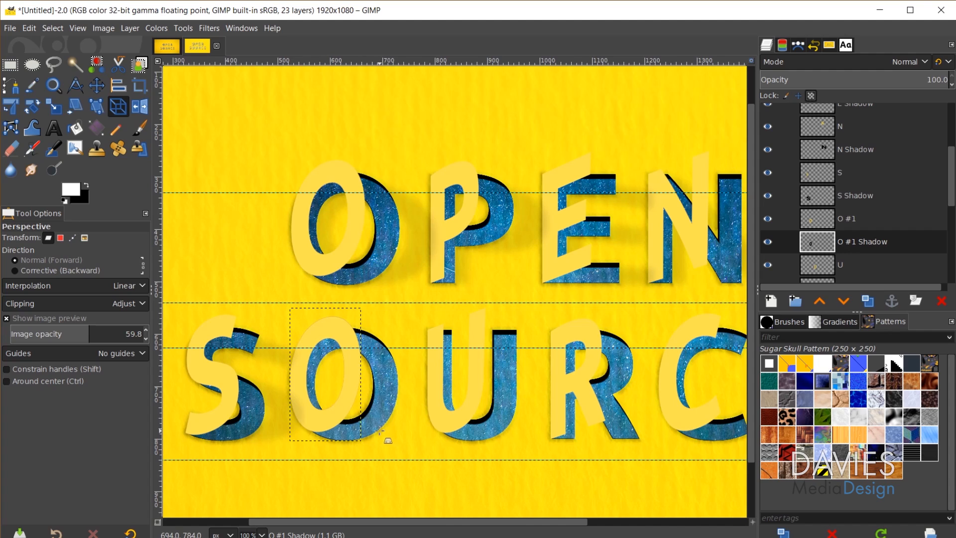
{"action": "left_click", "coordinate": [133, 29]}
{"action": "left_click", "coordinate": [161, 239]}
{"action": "left_click", "coordinate": [217, 98]}
{"action": "key", "text": "ctrl+z"}
- Skew the O #1 Shadow layer with the Perspective tool, stretching its side towards the U out to the two SOURCE guides
{"action": "left_click", "coordinate": [367, 314]}
{"action": "left_click_drag", "start_coordinate": [361, 308], "coordinate": [436, 348]}
{"action": "mouse_move", "coordinate": [432, 462]}
{"action": "left_mouse_down"}
{"action": "mouse_move", "coordinate": [441, 465]}
{"action": "mouse_move", "coordinate": [434, 460]}
{"action": "left_mouse_up"}
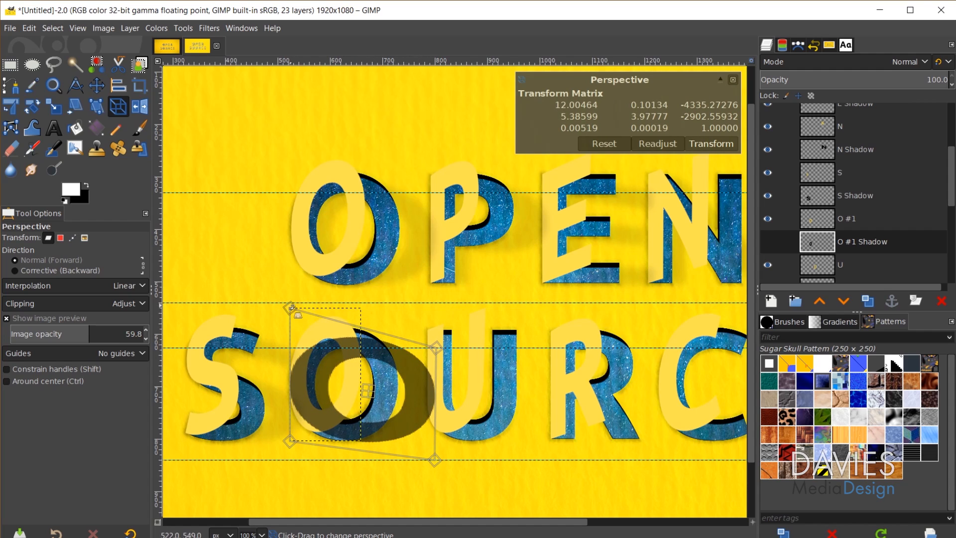
{"action": "left_click", "coordinate": [712, 144]}
- Expand the O #1 Shadow layer to the full image size and repeat the Gaussian Blur on it
{"action": "left_click", "coordinate": [130, 29]}
{"action": "left_click", "coordinate": [166, 237]}
{"action": "left_click", "coordinate": [209, 28]}
{"action": "left_click", "coordinate": [239, 45]}
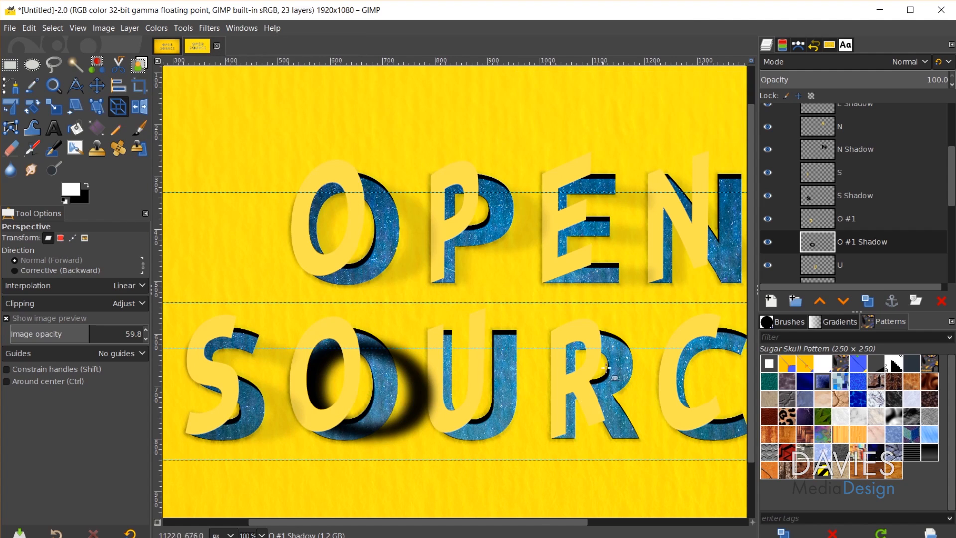
- Reduce the O #1 Shadow layer's opacity to 26.0
{"action": "left_click", "coordinate": [800, 76]}
{"action": "scroll", "coordinate": [896, 178], "scroll_direction": "down", "scroll_amount": 3}
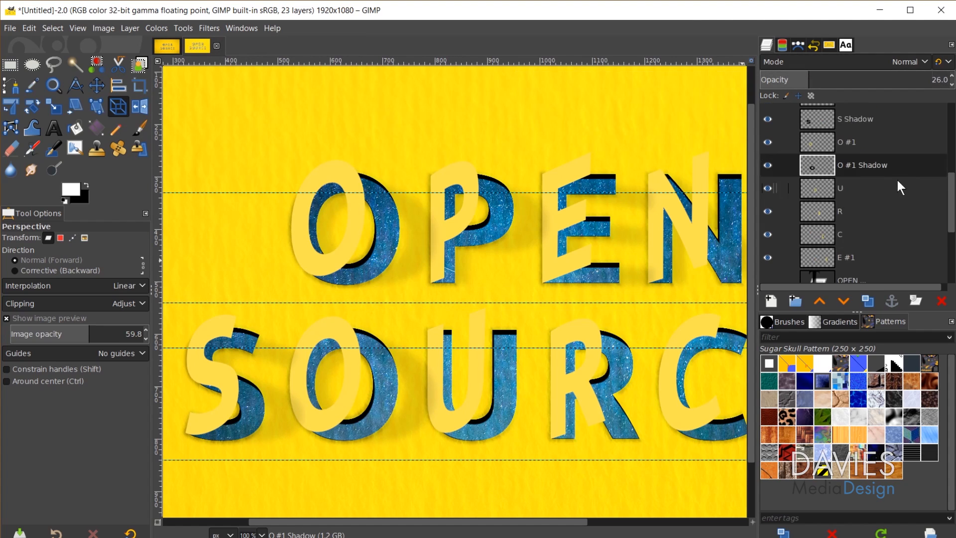
- Duplicate the U layer directly beneath the original and fill the copy's alpha-locked letter shape with black
{"action": "left_click", "coordinate": [893, 186]}
{"action": "left_click", "coordinate": [867, 301]}
{"action": "left_click", "coordinate": [811, 95]}
{"action": "left_click_drag", "start_coordinate": [84, 199], "coordinate": [471, 399]}
- Skew the black U copy with the Perspective tool, stretching its side towards the R out to the two SOURCE guides
{"action": "left_click", "coordinate": [471, 401]}
{"action": "left_click_drag", "start_coordinate": [486, 308], "coordinate": [547, 347]}
{"action": "left_click_drag", "start_coordinate": [486, 441], "coordinate": [565, 460]}
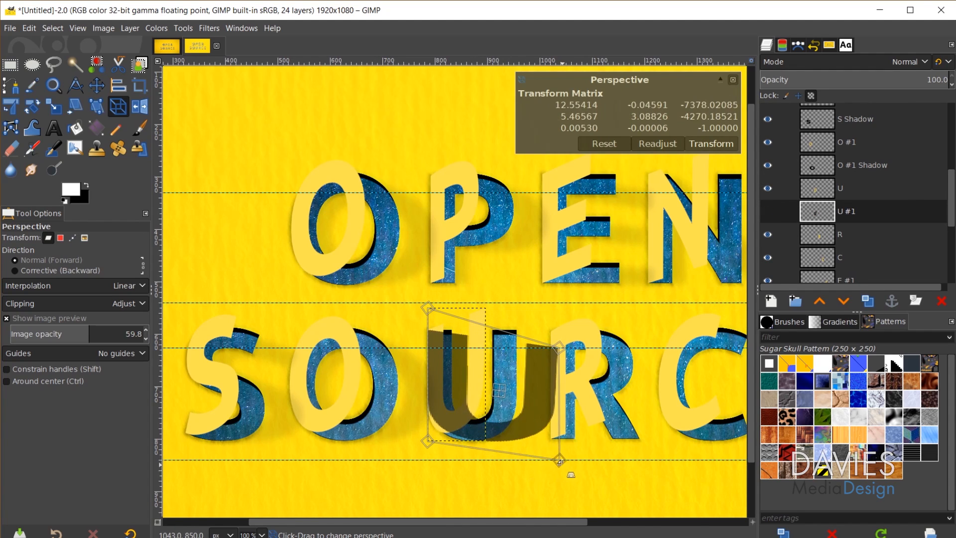
{"action": "left_click", "coordinate": [711, 143]}
- Unlock the alpha channel of the black U copy and expand its layer to the full image size
{"action": "left_click", "coordinate": [811, 96]}
{"action": "left_click", "coordinate": [130, 29]}
{"action": "left_click", "coordinate": [166, 239]}
- Repeat the Gaussian Blur on the black U copy and reduce its opacity to match the other letter shadows
{"action": "left_click", "coordinate": [206, 28]}
{"action": "left_click", "coordinate": [224, 44]}
{"action": "left_click_drag", "start_coordinate": [505, 520], "coordinate": [551, 522]}
{"action": "left_click_drag", "start_coordinate": [860, 77], "coordinate": [808, 79]}
- Duplicate the R layer as R Shadow directly beneath the original and fill its alpha-locked letter shape with black
{"action": "scroll", "coordinate": [851, 165], "scroll_direction": "down", "scroll_amount": 3}
{"action": "left_click", "coordinate": [850, 164]}
{"action": "left_click", "coordinate": [868, 301]}
{"action": "left_click_drag", "start_coordinate": [823, 158], "coordinate": [829, 189]}
{"action": "double_click", "coordinate": [847, 180]}
{"action": "type", "text": "R Shadow"}
{"action": "key", "text": "Return"}
{"action": "left_click", "coordinate": [812, 96]}
{"action": "left_click_drag", "start_coordinate": [84, 199], "coordinate": [504, 393]}
- Skew the R Shadow layer with the Perspective tool, stretching its side towards the C out to the two SOURCE guides
{"action": "left_click", "coordinate": [501, 377]}
{"action": "left_click_drag", "start_coordinate": [527, 438], "coordinate": [594, 459]}
{"action": "key", "text": "Return"}
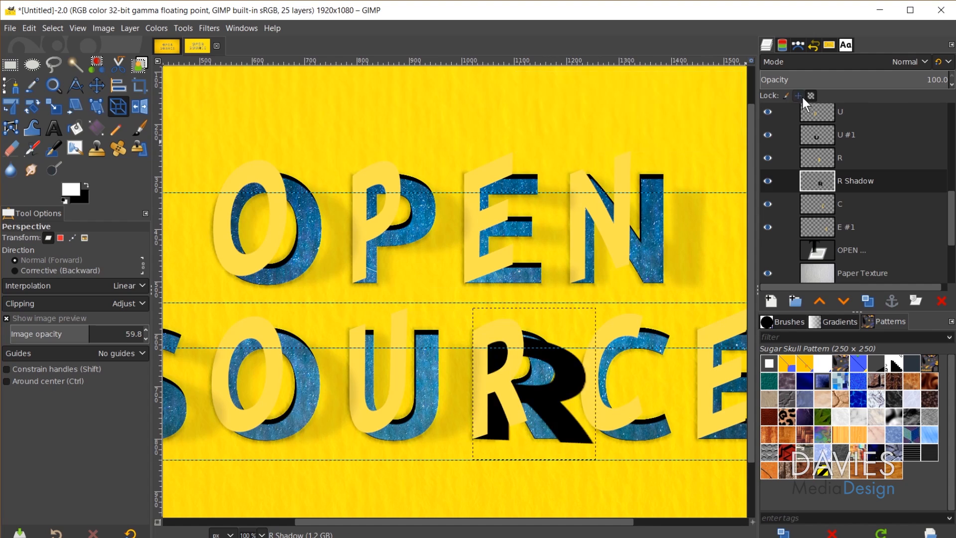
- Repeat the Gaussian Blur on R Shadow and reduce the layer's opacity to 26.0
{"action": "left_click", "coordinate": [209, 28]}
{"action": "left_click", "coordinate": [234, 44]}
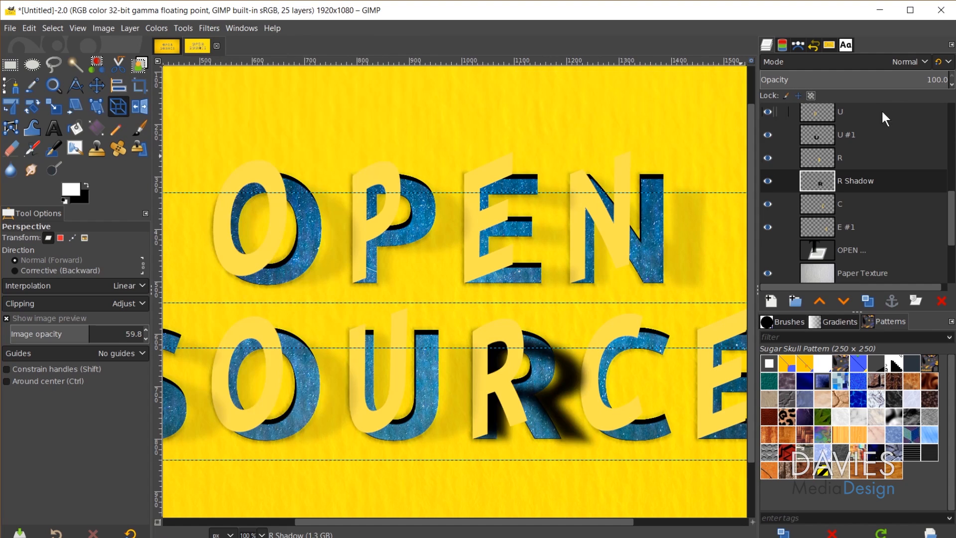
{"action": "left_click", "coordinate": [812, 80]}
- Duplicate the C layer directly beneath the original and name the copy C Shadow
{"action": "left_click_drag", "start_coordinate": [587, 521], "coordinate": [654, 521]}
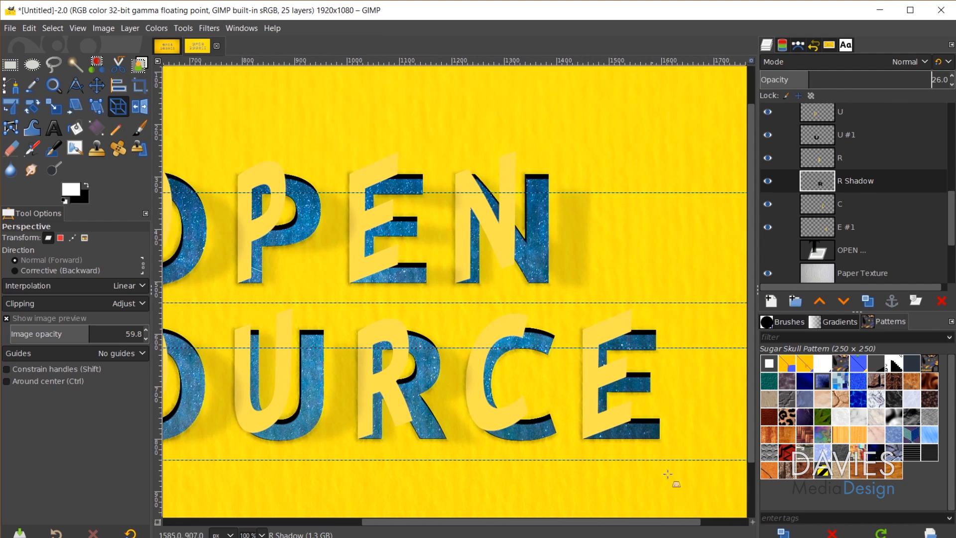
{"action": "left_click", "coordinate": [856, 204]}
{"action": "left_click", "coordinate": [868, 301]}
{"action": "double_click", "coordinate": [847, 227]}
{"action": "type", "text": "C Shadow"}
{"action": "key", "text": "Return"}
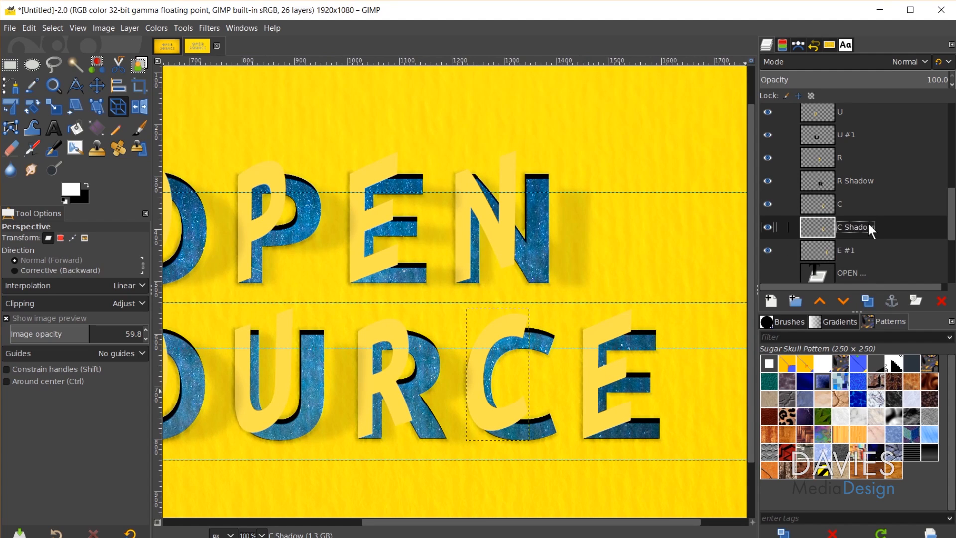
- Fill C Shadow's alpha-locked shape with black and use Perspective to stretch its side towards the E out to the two SOURCE guides
{"action": "left_click", "coordinate": [482, 387]}
{"action": "left_click_drag", "start_coordinate": [529, 309], "coordinate": [592, 347]}
{"action": "left_click_drag", "start_coordinate": [529, 440], "coordinate": [593, 460]}
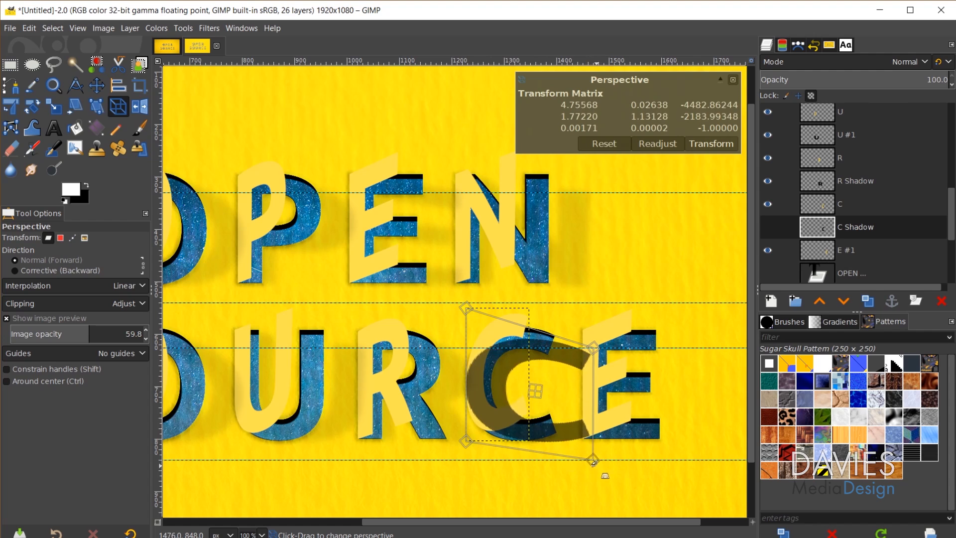
{"action": "key", "text": "Return"}
- Repeat the Gaussian Blur on C Shadow at full image size and reduce the layer's opacity to 26.3
{"action": "left_click", "coordinate": [129, 28]}
{"action": "left_click", "coordinate": [129, 28]}
{"action": "left_click", "coordinate": [209, 28]}
{"action": "left_click", "coordinate": [222, 45]}
{"action": "left_click", "coordinate": [815, 78]}
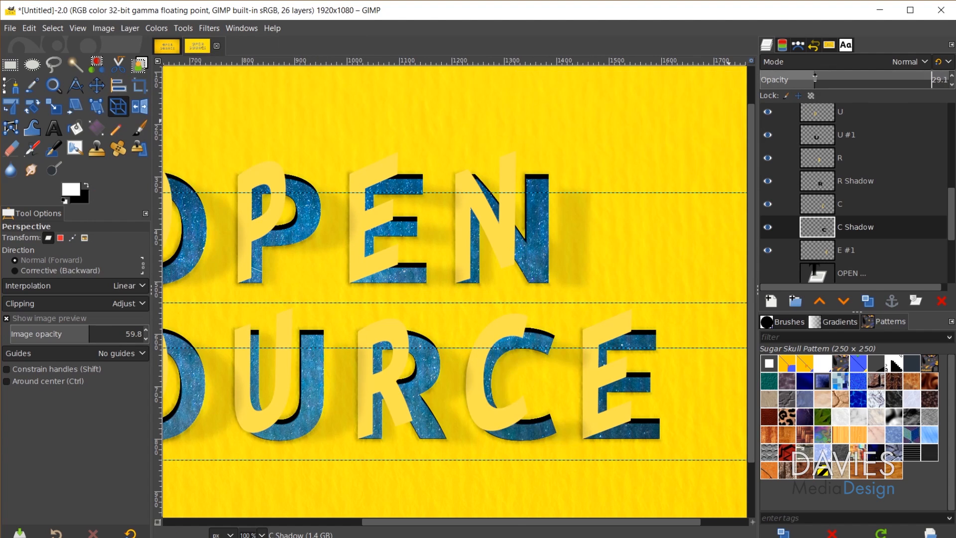
{"action": "left_click_drag", "start_coordinate": [808, 78], "coordinate": [809, 79]}
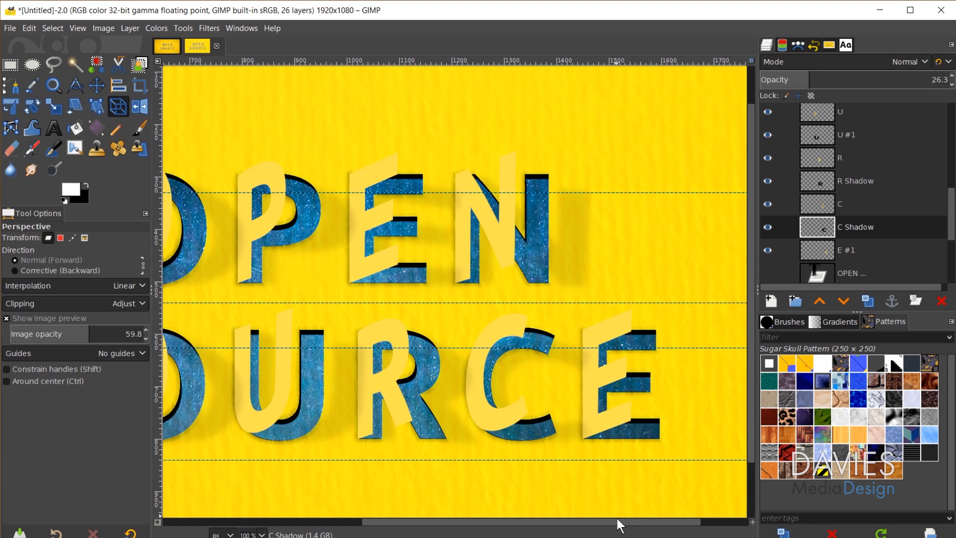
- Duplicate the E #1 layer as E #1 Shadow directly beneath the original and fill its alpha-locked letter shape with black
{"action": "scroll", "coordinate": [661, 520], "scroll_direction": "right", "scroll_amount": 1}
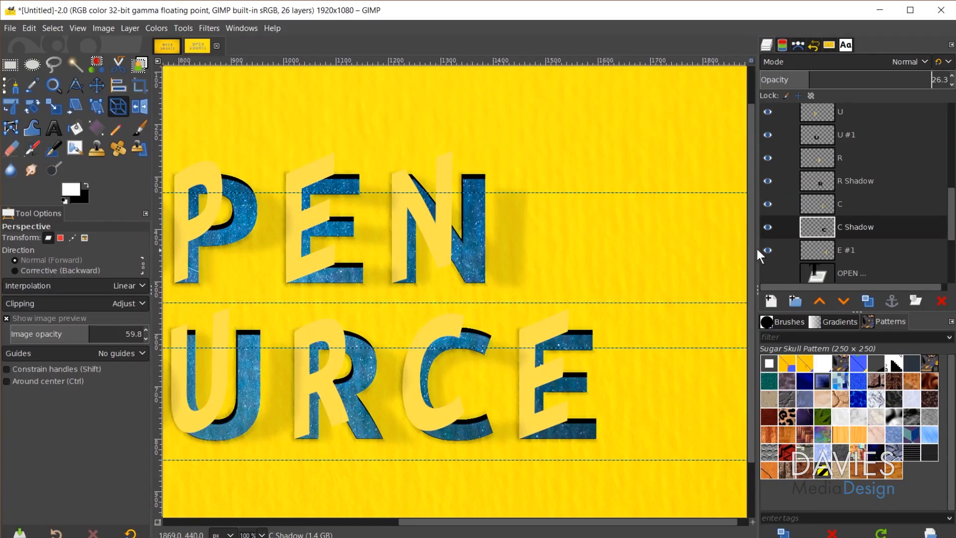
{"action": "scroll", "coordinate": [843, 229], "scroll_direction": "down", "scroll_amount": 2}
{"action": "left_click", "coordinate": [820, 198]}
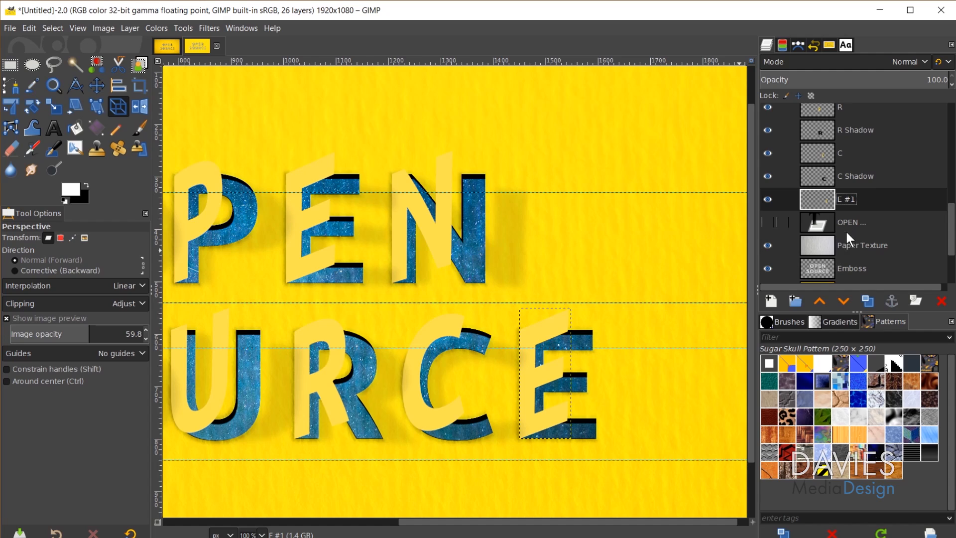
{"action": "left_click", "coordinate": [870, 302]}
{"action": "double_click", "coordinate": [852, 200]}
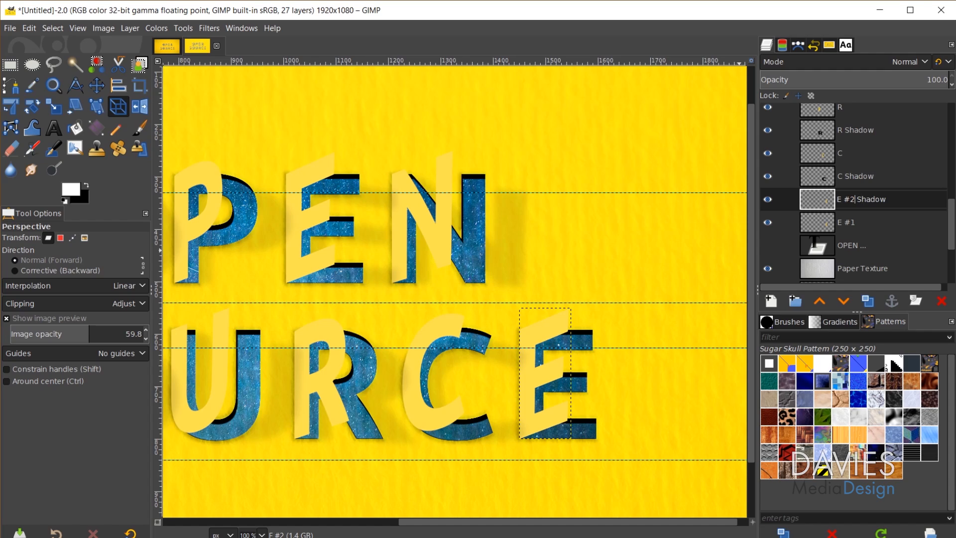
{"action": "key", "text": "Return"}
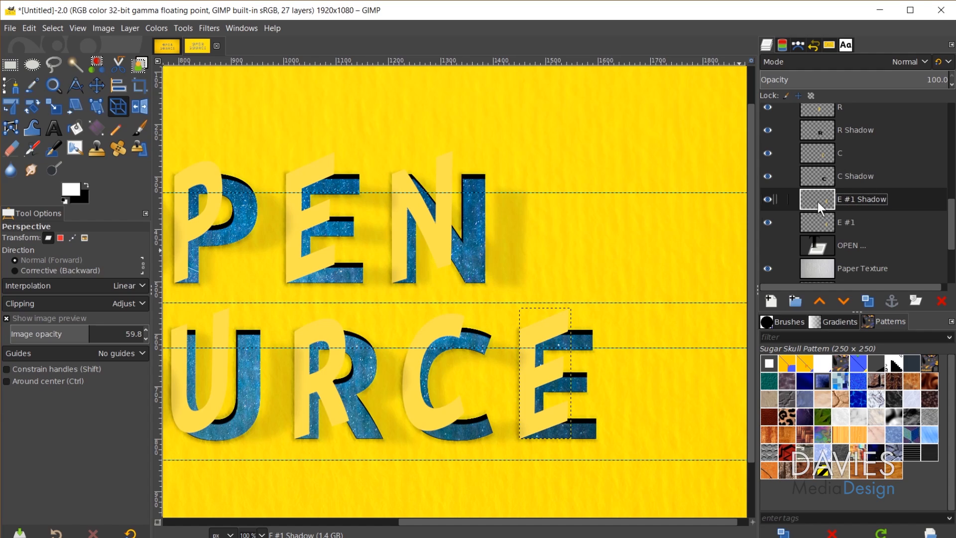
{"action": "left_click_drag", "start_coordinate": [837, 207], "coordinate": [841, 232]}
{"action": "left_click", "coordinate": [811, 95]}
{"action": "left_click_drag", "start_coordinate": [89, 199], "coordinate": [539, 359]}
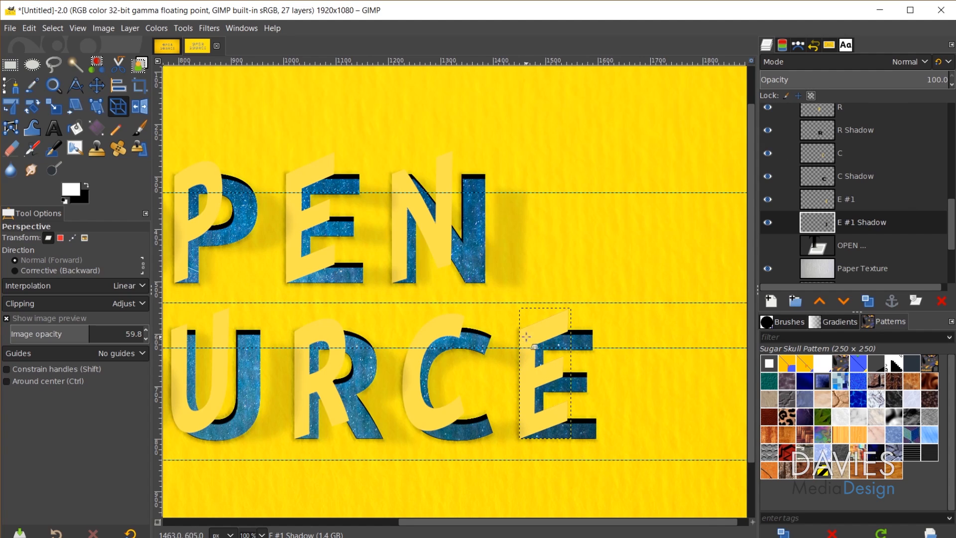
- Skew the E #1 Shadow layer with the Perspective tool, stretching its outer side away from the C to the two SOURCE guides
{"action": "left_click", "coordinate": [546, 326]}
{"action": "left_click_drag", "start_coordinate": [569, 312], "coordinate": [656, 351]}
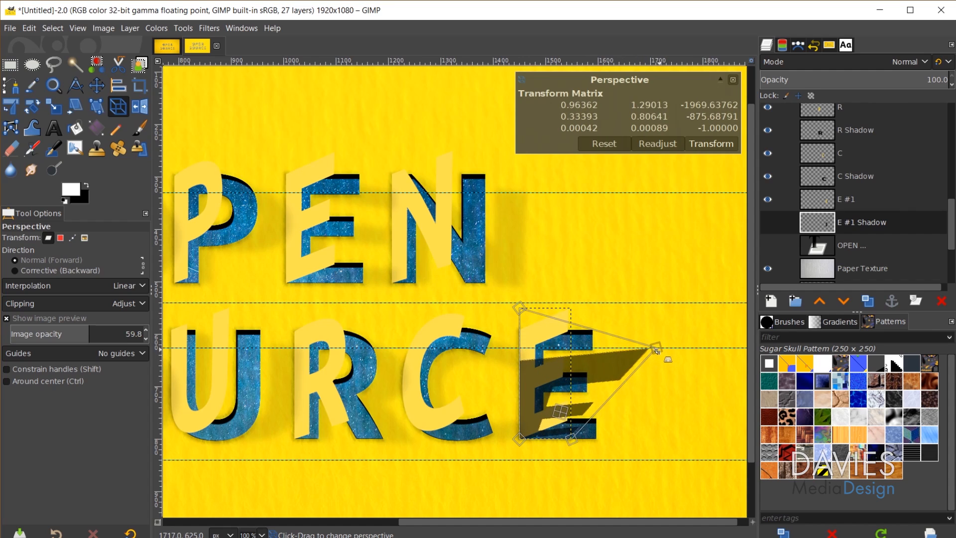
{"action": "left_click_drag", "start_coordinate": [572, 438], "coordinate": [651, 459]}
{"action": "left_click_drag", "start_coordinate": [655, 351], "coordinate": [654, 353]}
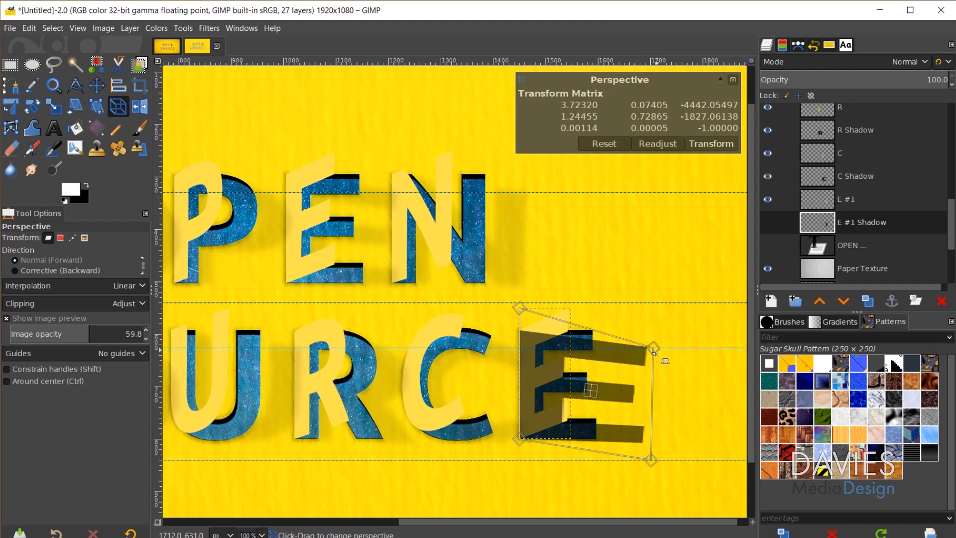
{"action": "left_click", "coordinate": [710, 143]}
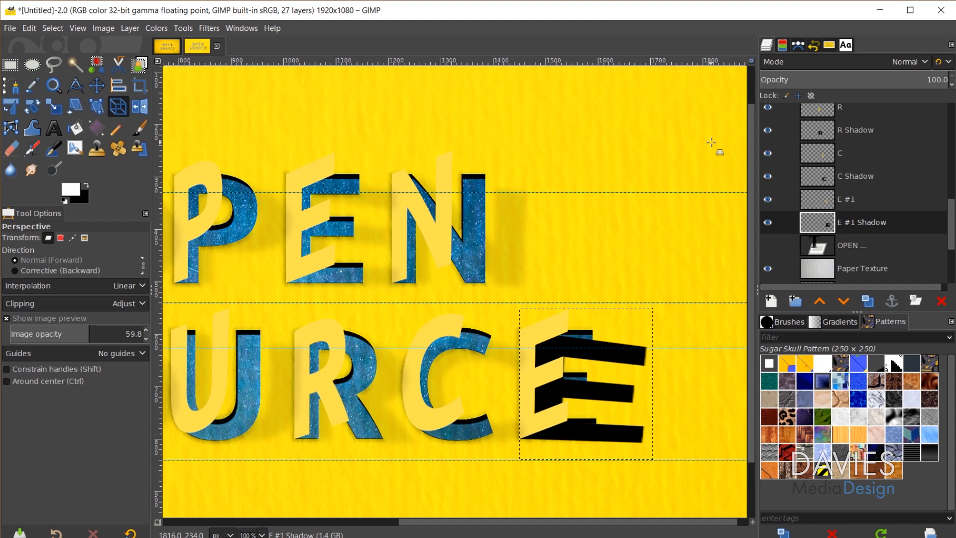
- Repeat the Gaussian Blur on E #1 Shadow at full image size and reduce the layer's opacity to 26.0
{"action": "left_click", "coordinate": [135, 28]}
{"action": "left_click", "coordinate": [184, 236]}
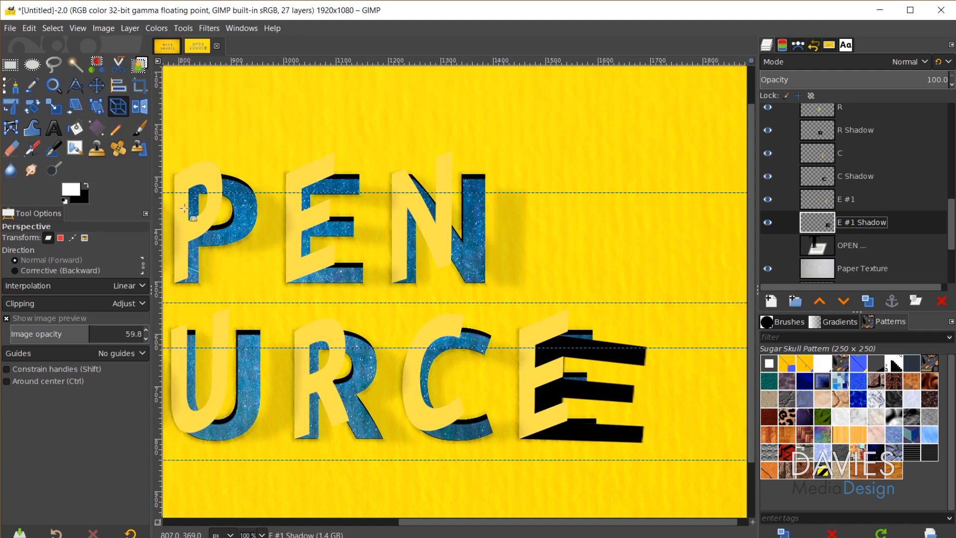
{"action": "left_click", "coordinate": [209, 27]}
{"action": "left_click", "coordinate": [228, 42]}
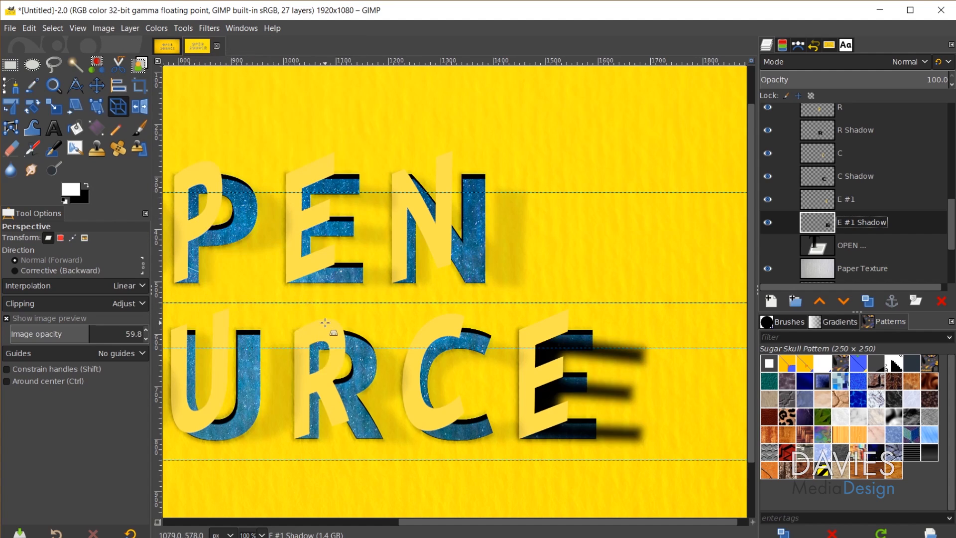
{"action": "left_click_drag", "start_coordinate": [830, 79], "coordinate": [811, 78]}
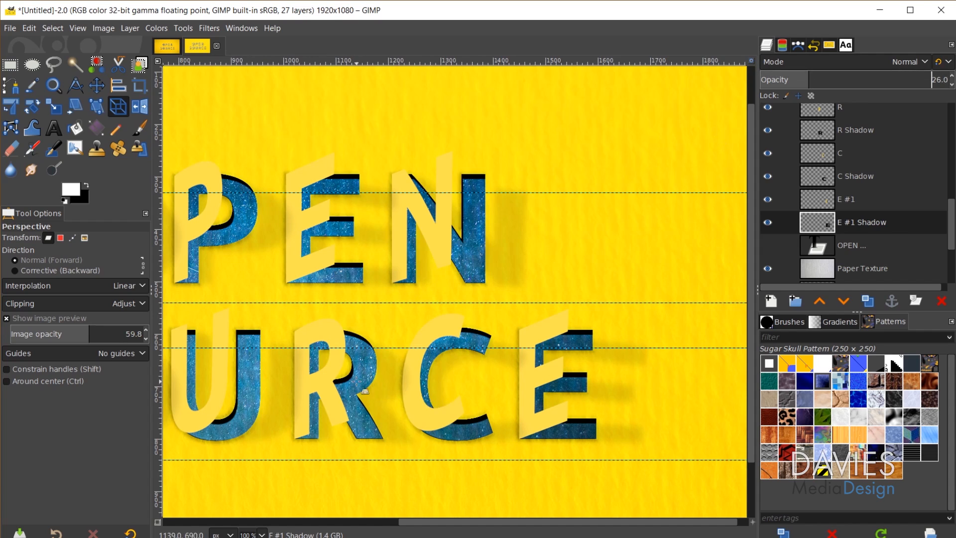
- Remove the four horizontal guides around OPEN and SOURCE by moving them off the image with the Move tool
{"action": "scroll", "coordinate": [413, 424], "scroll_direction": "down", "scroll_amount": 3}
{"action": "left_click_drag", "start_coordinate": [510, 524], "coordinate": [405, 525]}
{"action": "scroll", "coordinate": [508, 438], "scroll_direction": "up", "scroll_amount": 1}
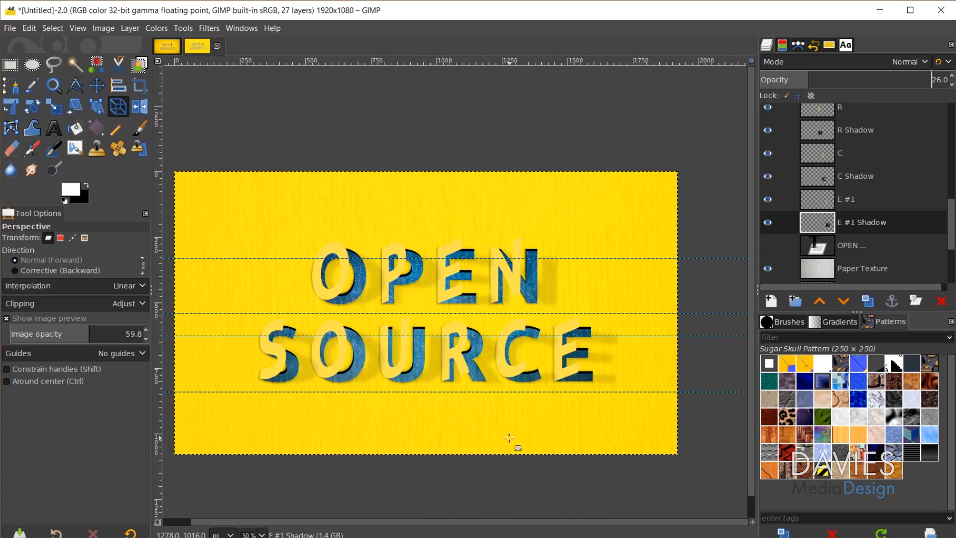
{"action": "scroll", "coordinate": [391, 389], "scroll_direction": "down", "scroll_amount": 1}
{"action": "left_click_drag", "start_coordinate": [484, 521], "coordinate": [470, 522]}
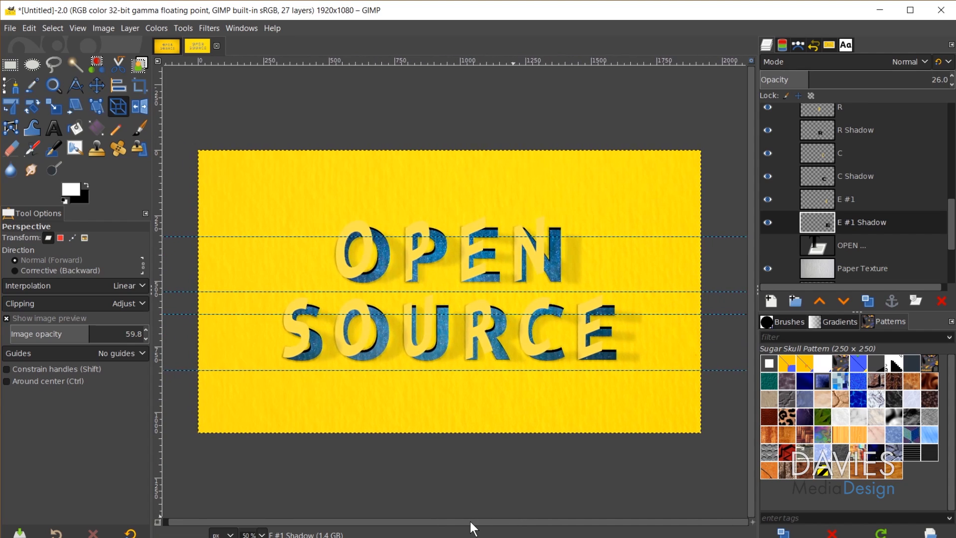
{"action": "left_click", "coordinate": [97, 89]}
{"action": "left_click_drag", "start_coordinate": [189, 238], "coordinate": [192, 129]}
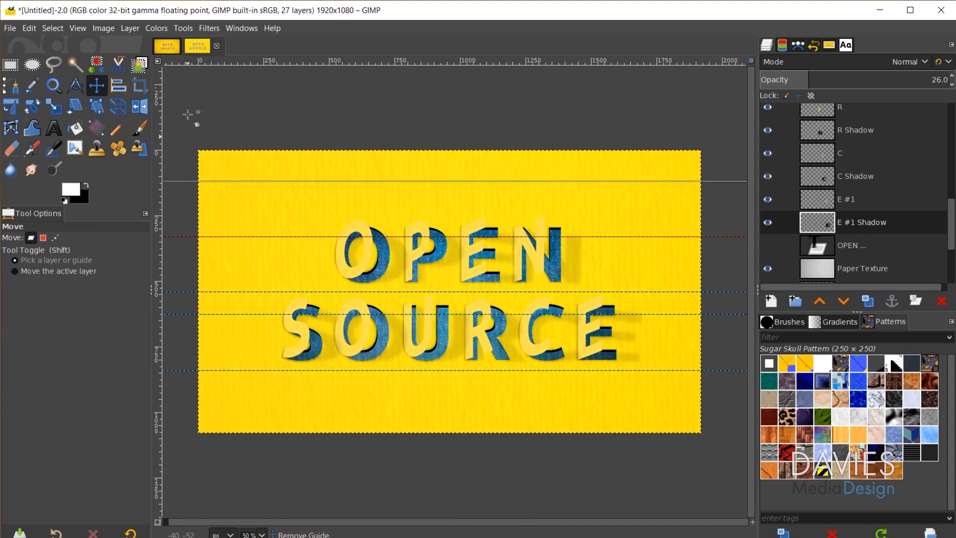
{"action": "left_click_drag", "start_coordinate": [196, 293], "coordinate": [191, 119]}
{"action": "left_click_drag", "start_coordinate": [194, 314], "coordinate": [199, 443]}
{"action": "left_click_drag", "start_coordinate": [195, 370], "coordinate": [201, 468]}
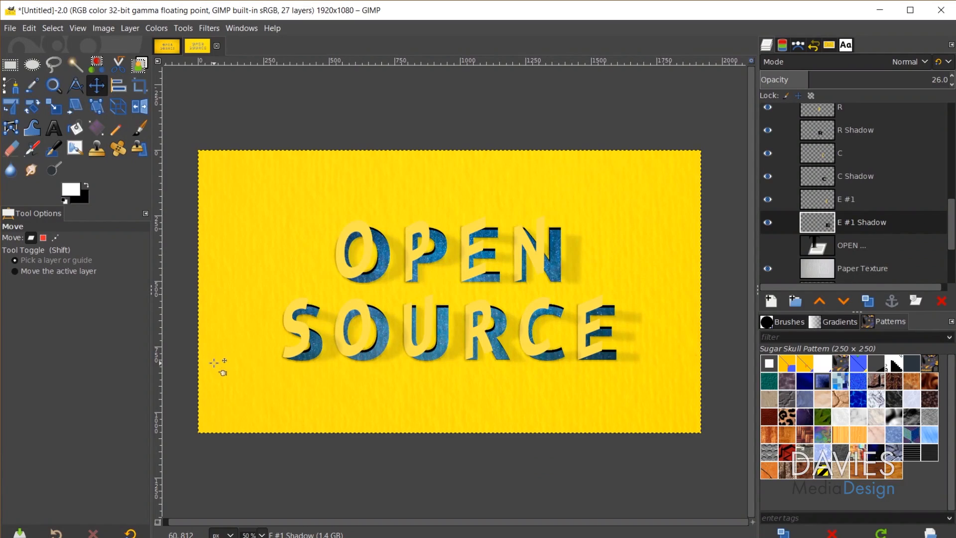
- Create a new transparent 1920 × 1080 px layer named Vignette above the topmost O layer
{"action": "scroll", "coordinate": [841, 169], "scroll_direction": "up", "scroll_amount": 5}
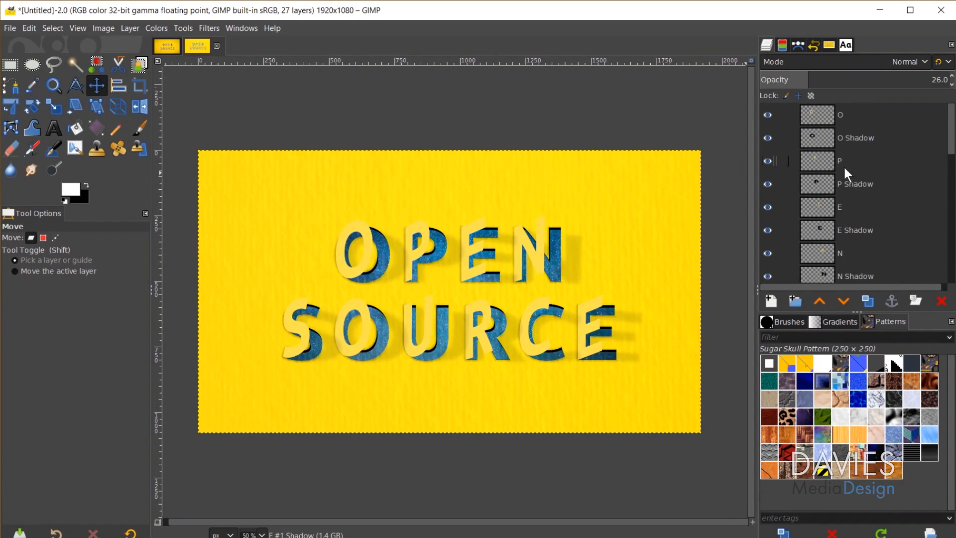
{"action": "left_click", "coordinate": [822, 113]}
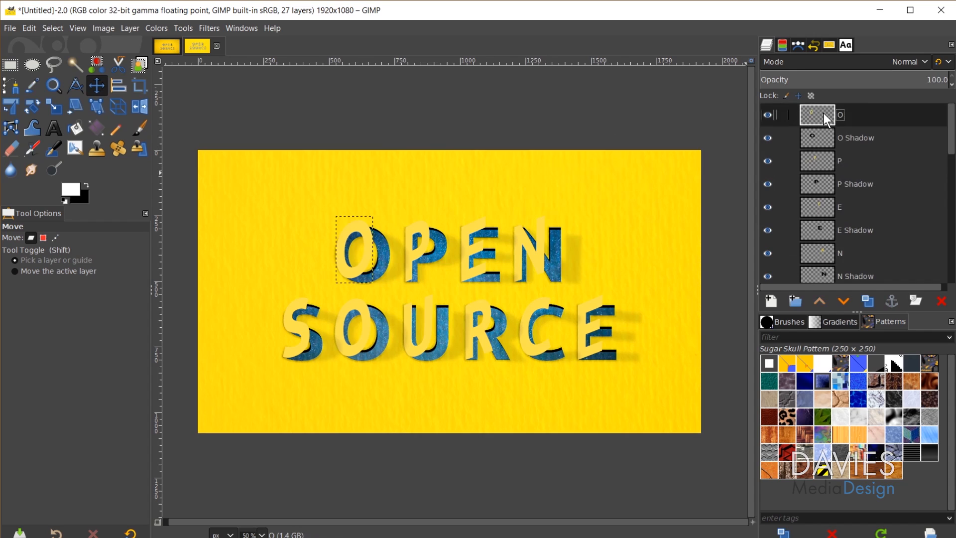
{"action": "left_click", "coordinate": [769, 301]}
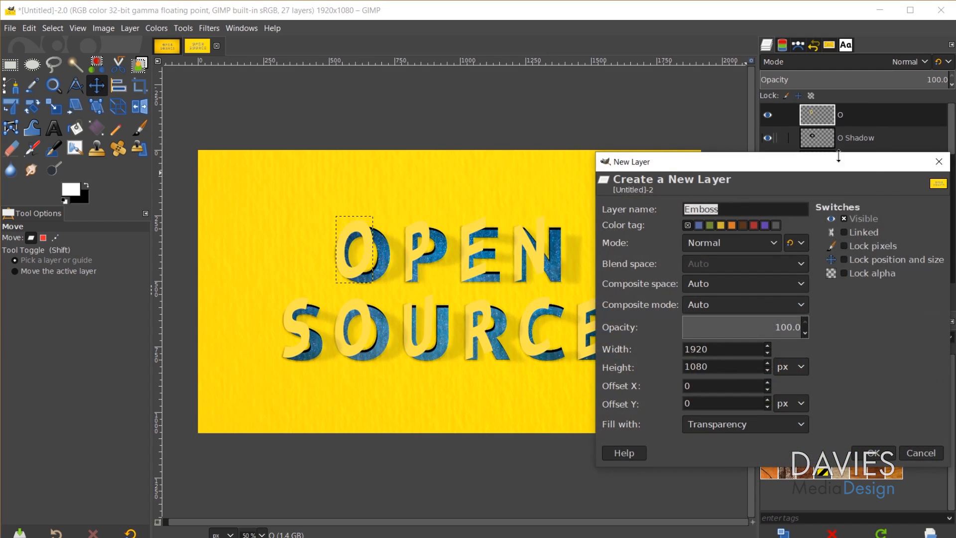
{"action": "type", "text": "Vignette"}
{"action": "left_click", "coordinate": [875, 451]}
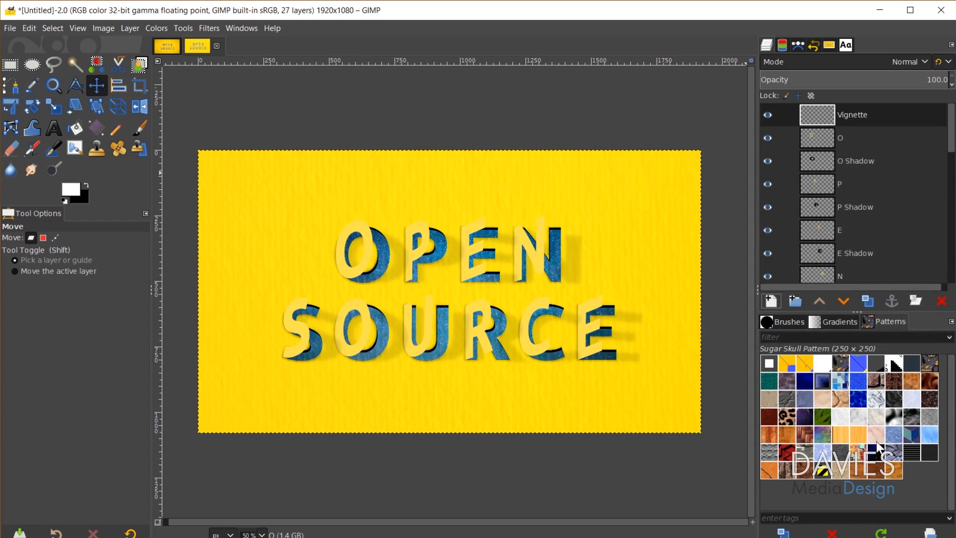
- Apply the Vignette filter to the Vignette layer with a black circle shape and a radius of 1.648
{"action": "left_click", "coordinate": [216, 28]}
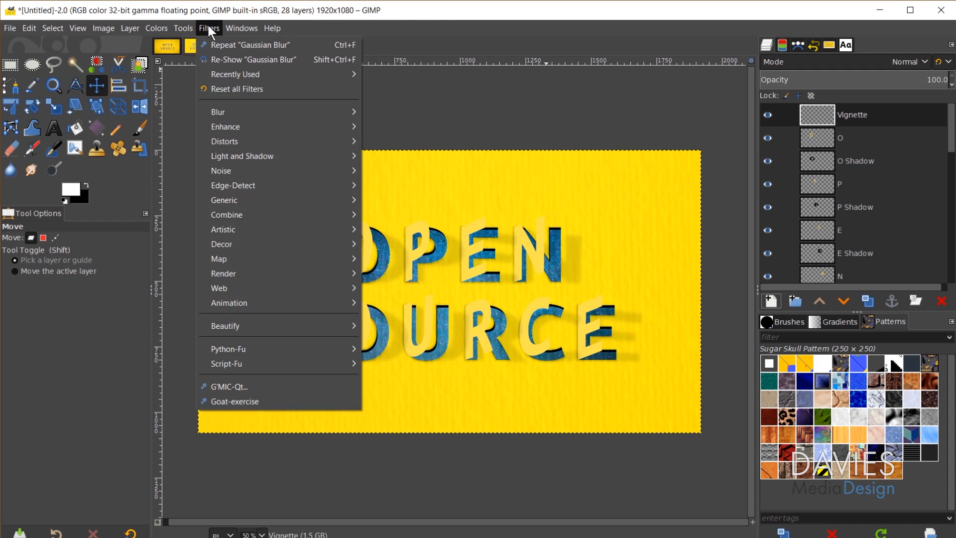
{"action": "mouse_move", "coordinate": [263, 158]}
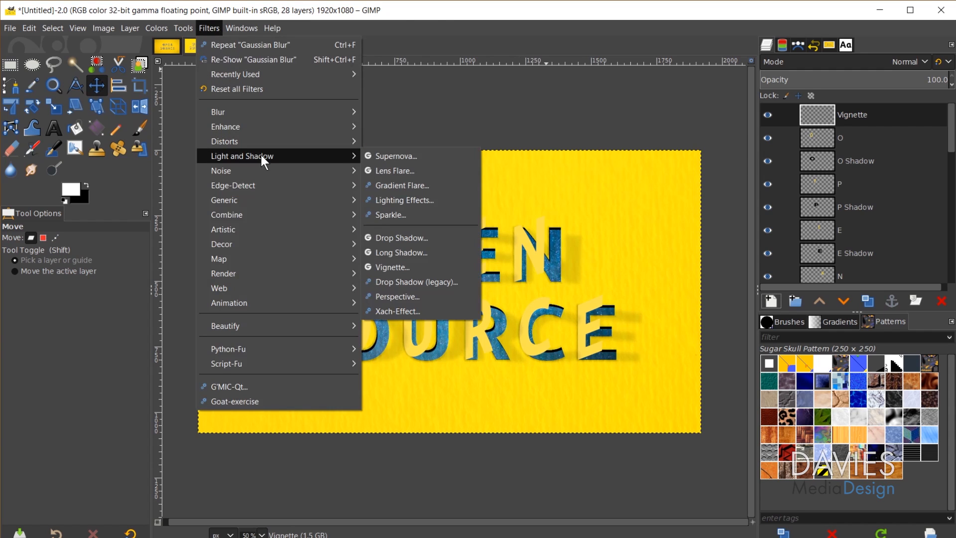
{"action": "left_click", "coordinate": [401, 266]}
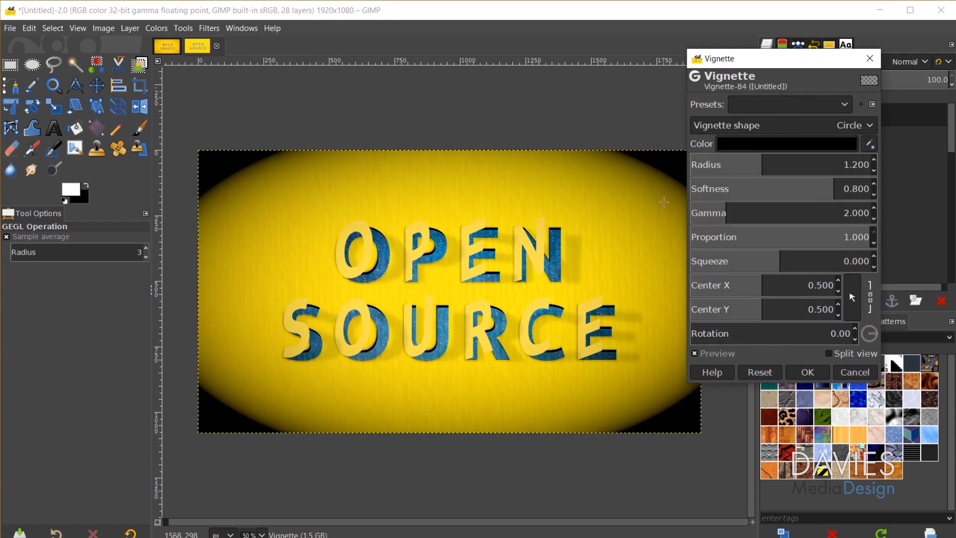
{"action": "left_click_drag", "start_coordinate": [761, 160], "coordinate": [789, 159]}
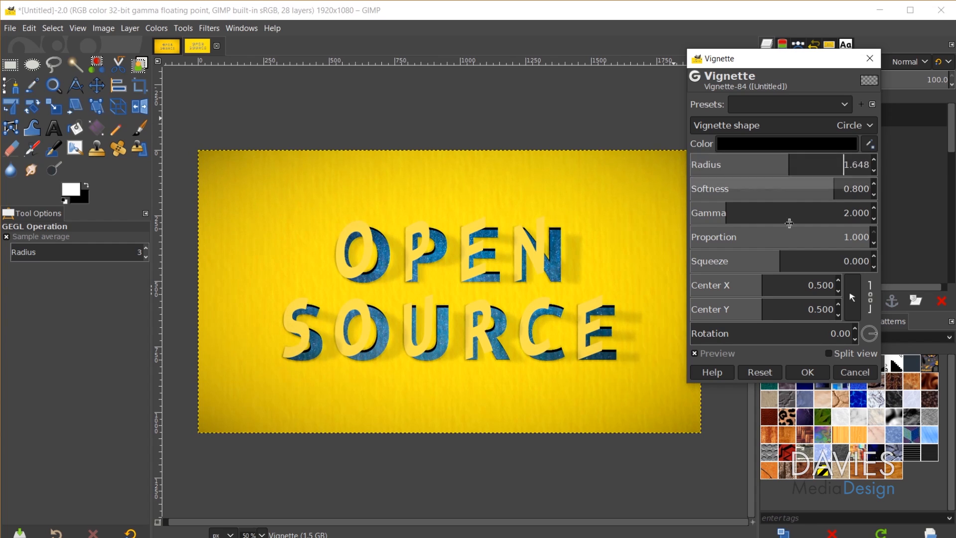
{"action": "left_click", "coordinate": [811, 371]}
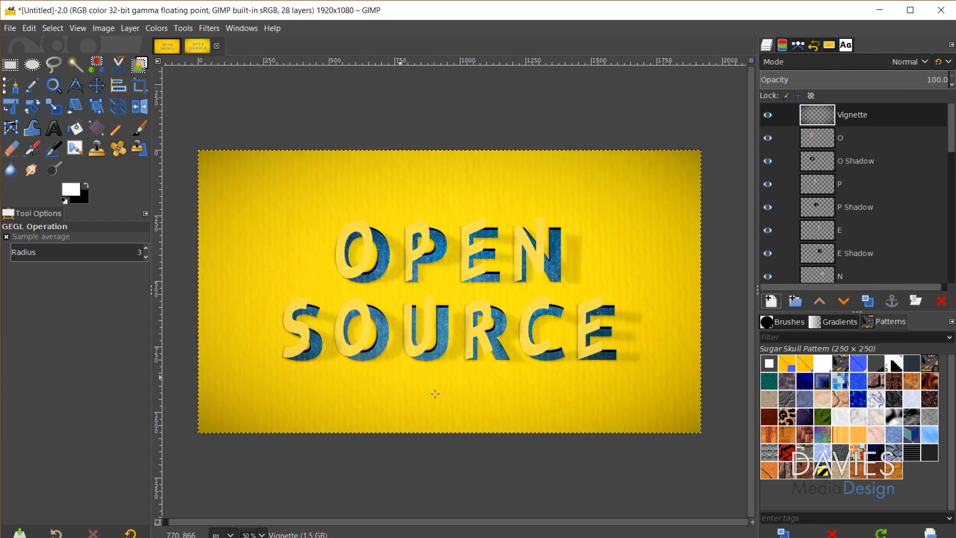